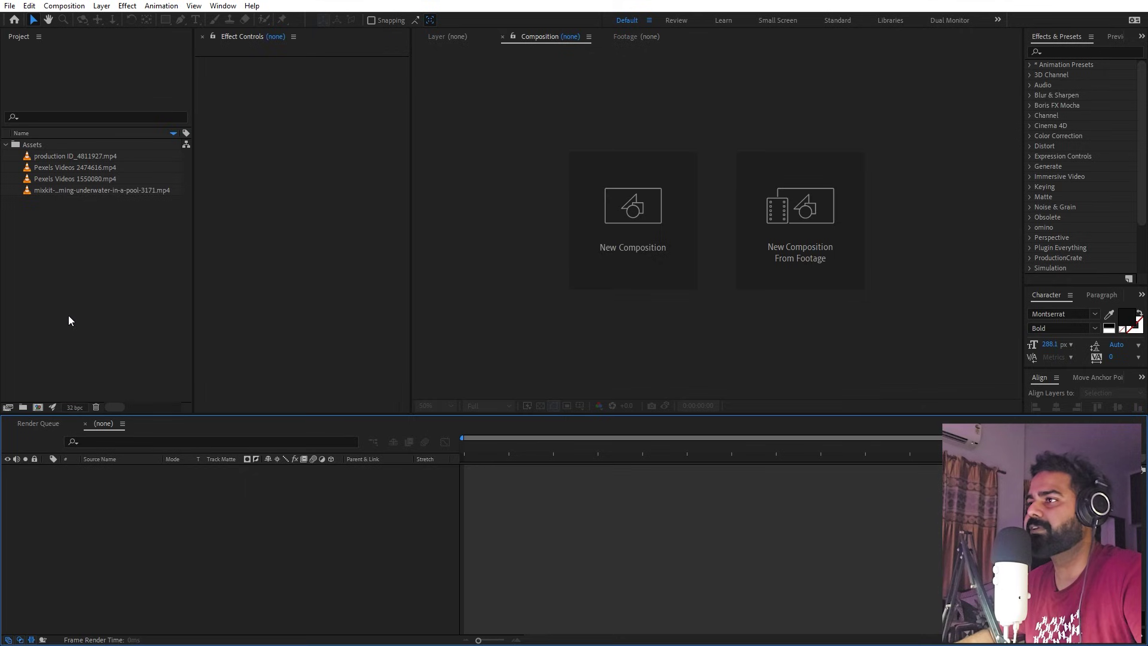
Look through the four video clips in the Assets folder to preview their thumbnails and details
{"action": "left_click", "coordinate": [51, 157]}
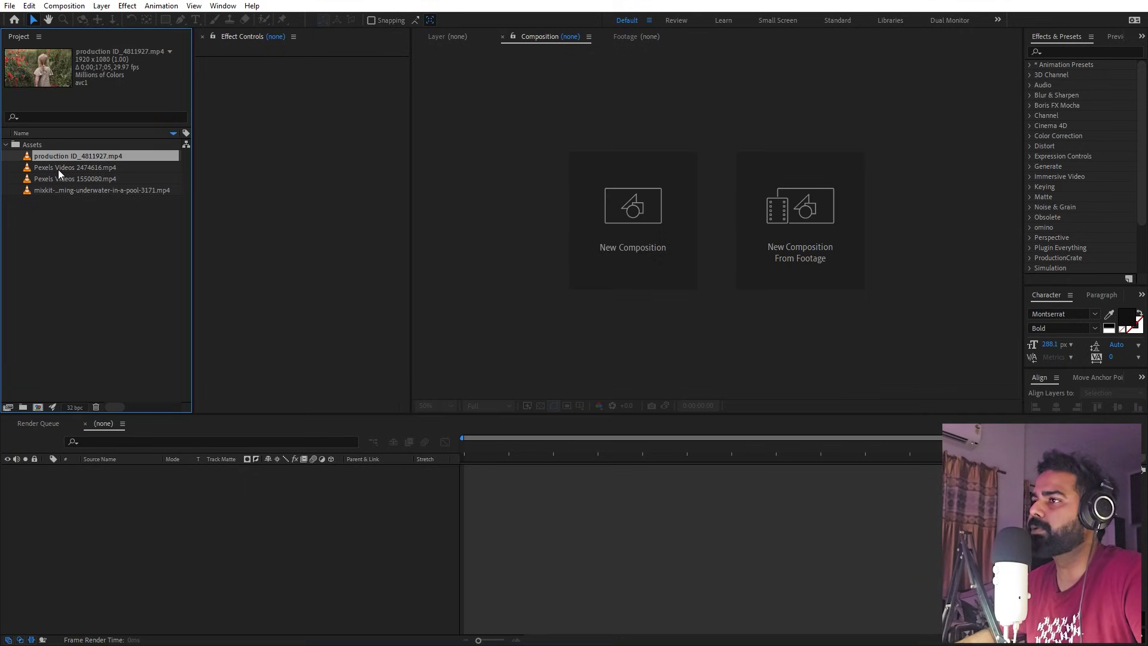
{"action": "left_click", "coordinate": [58, 170]}
{"action": "left_click", "coordinate": [62, 179]}
{"action": "left_click", "coordinate": [70, 189]}
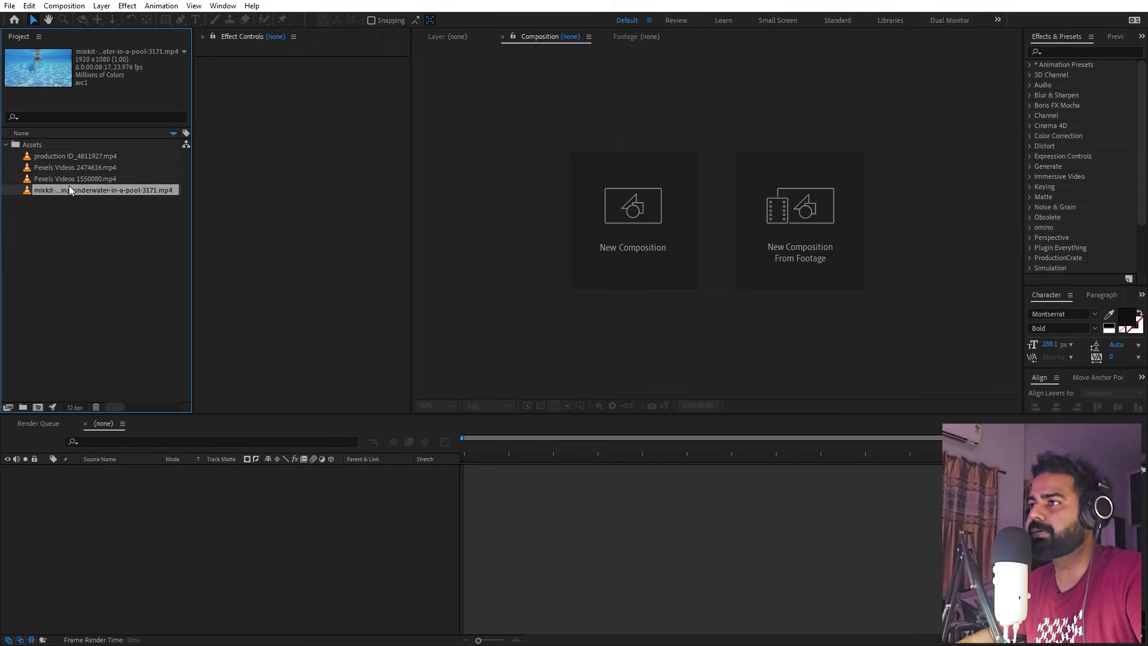
{"action": "left_click", "coordinate": [56, 311]}
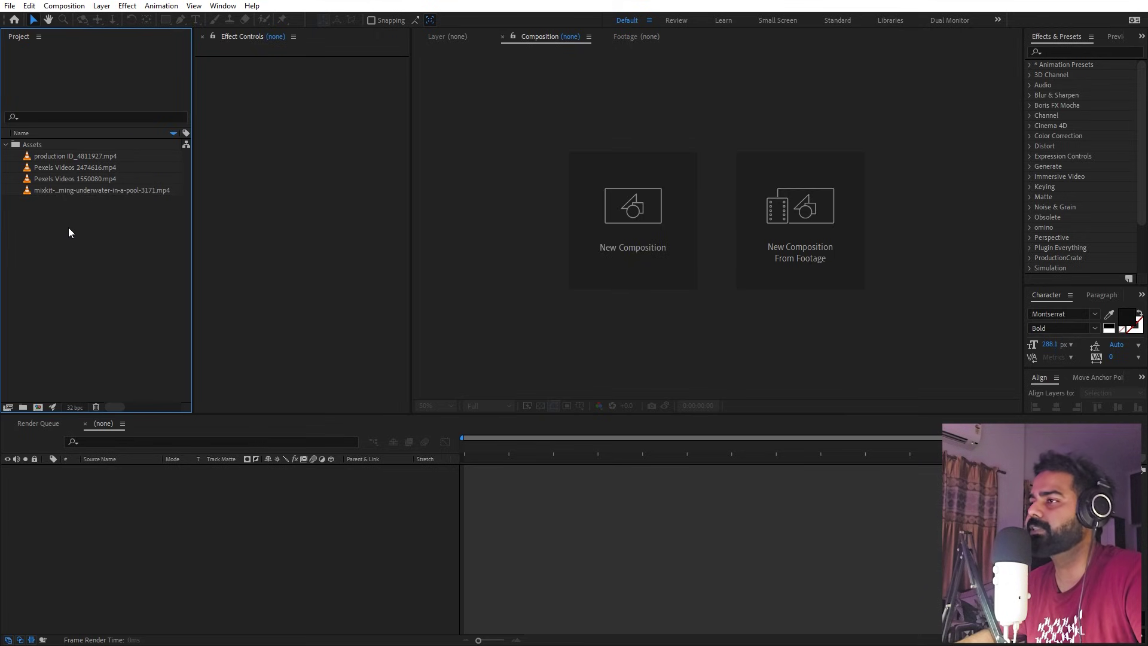
Create a composition named Main at 1920 × 1080 px and 30 fps
{"action": "left_click", "coordinate": [64, 5]}
{"action": "left_click", "coordinate": [65, 18]}
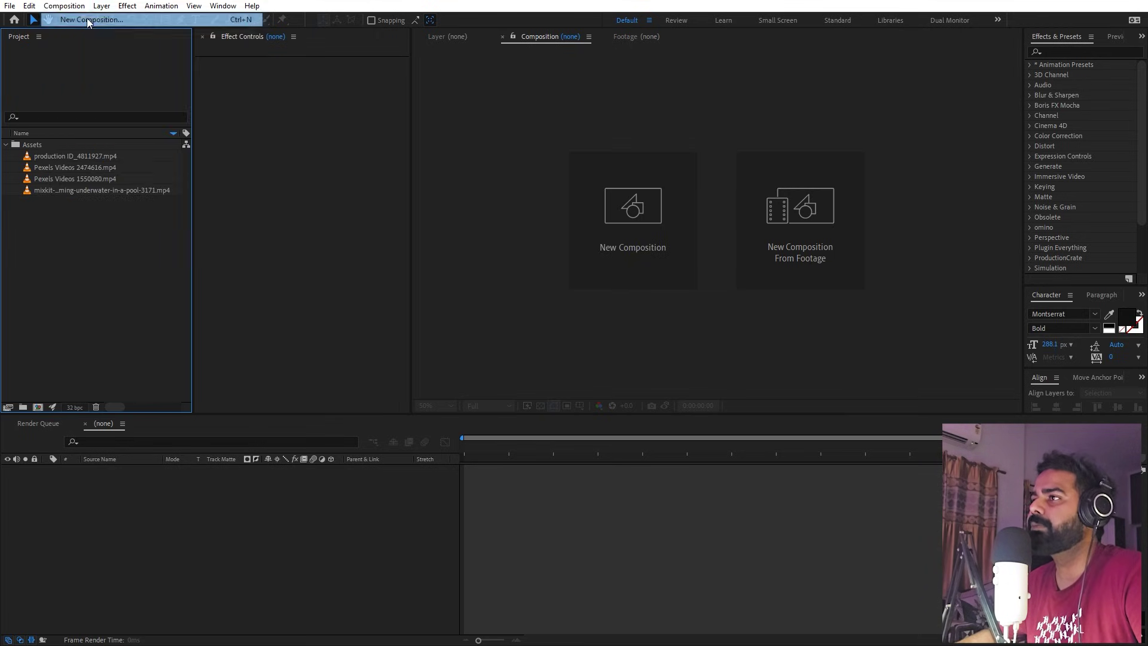
{"action": "type", "text": "Main"}
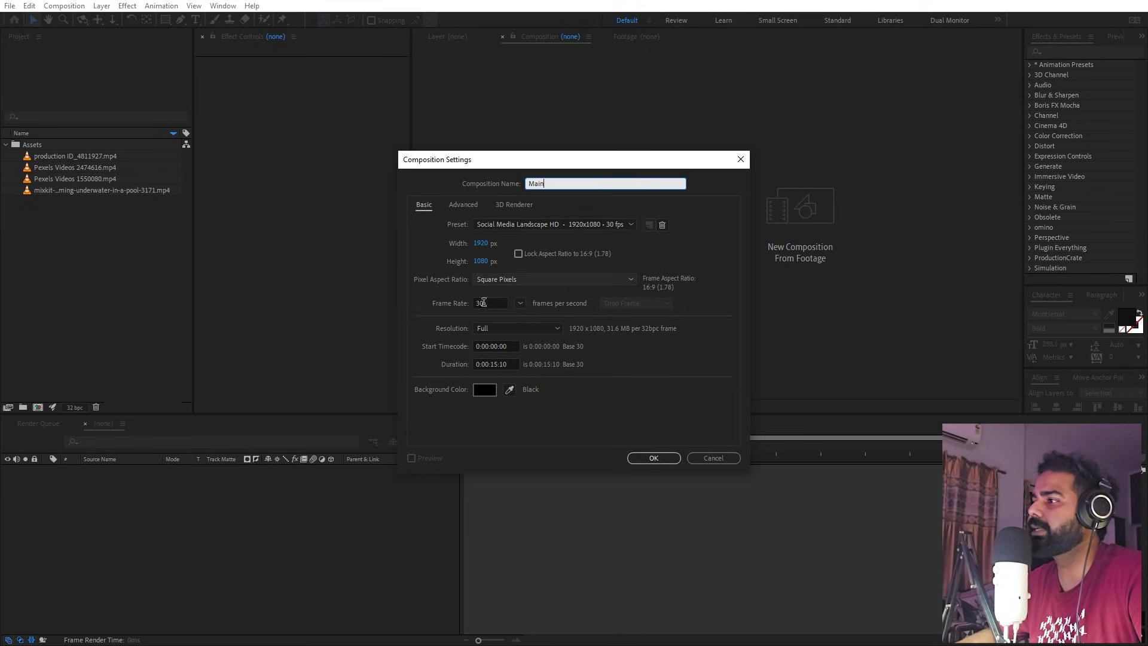
{"action": "left_click", "coordinate": [659, 462]}
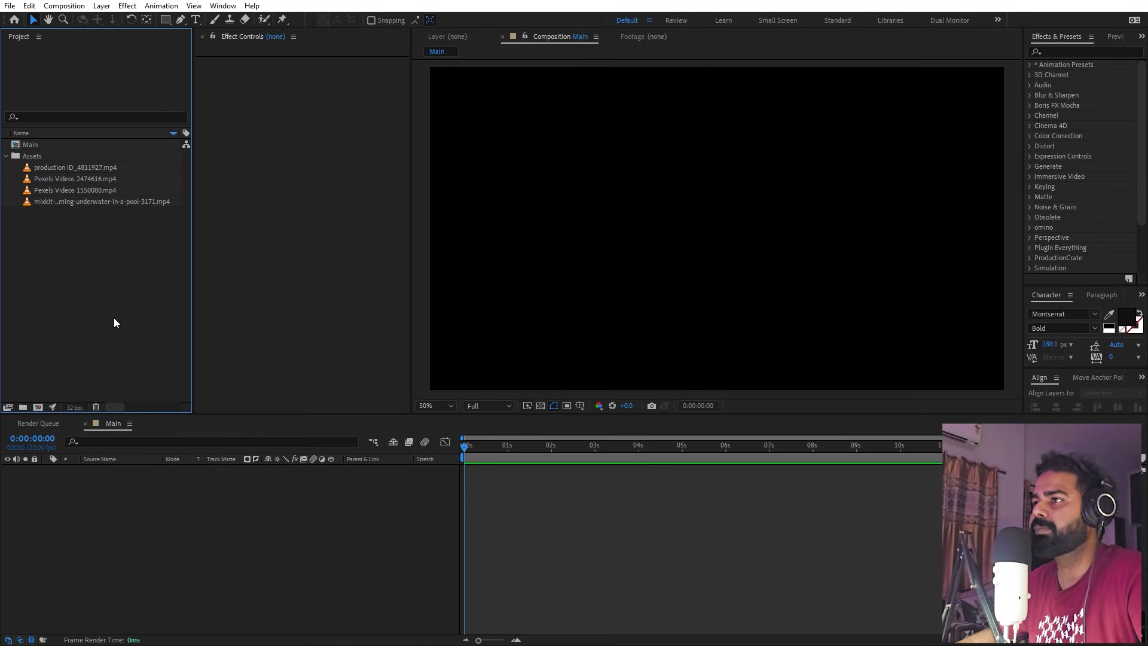
Create a second composition named UI 1 with a width and height of 1000 px at 30 fps
{"action": "left_click", "coordinate": [64, 6]}
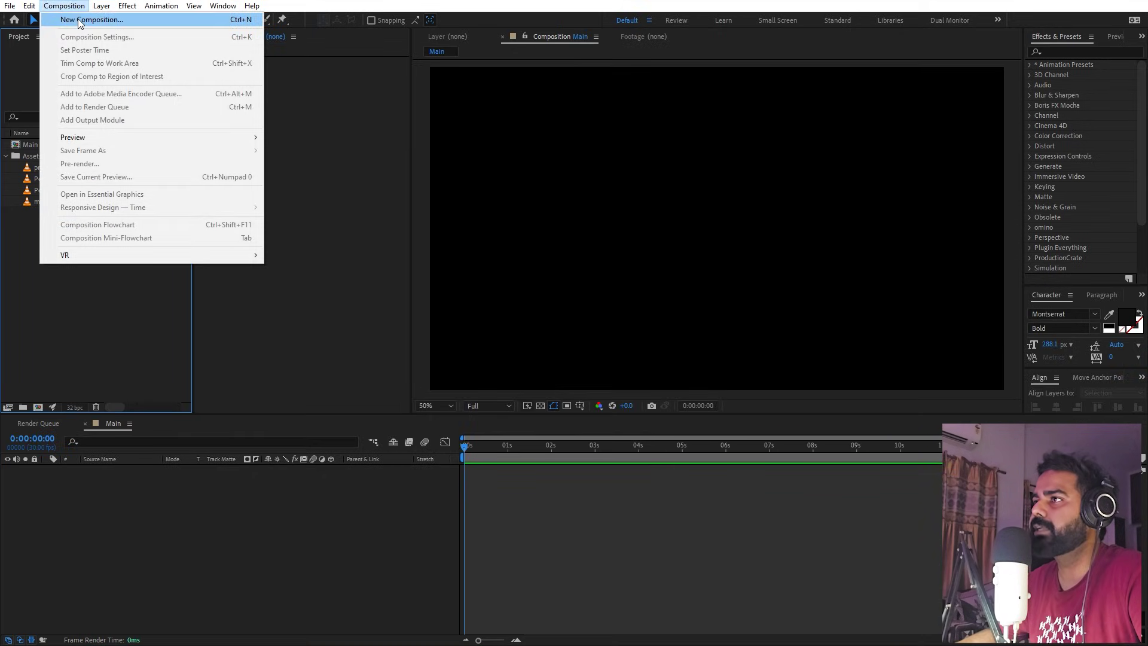
{"action": "left_click", "coordinate": [78, 18]}
{"action": "type", "text": "UI 1"}
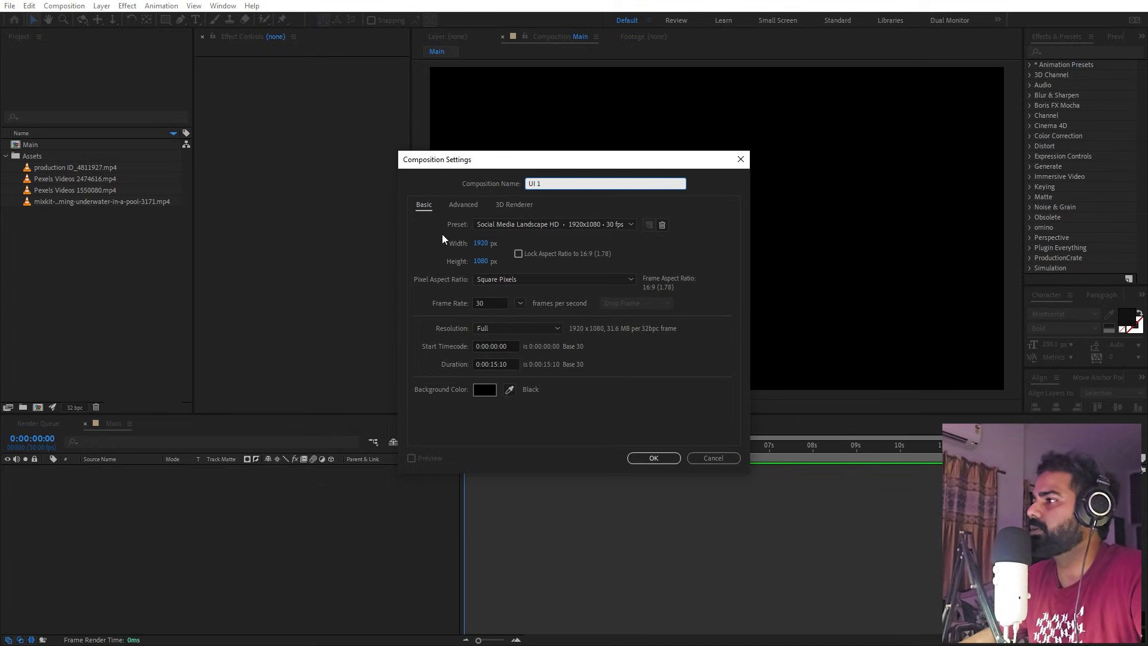
{"action": "left_click", "coordinate": [441, 264]}
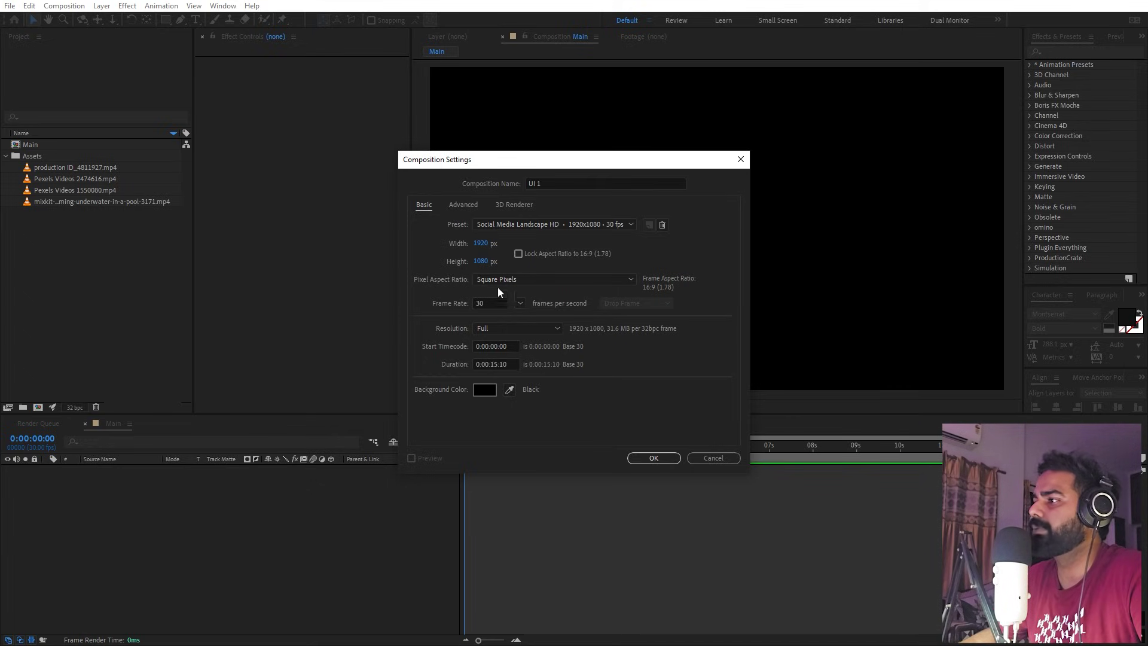
{"action": "type", "text": "100"}
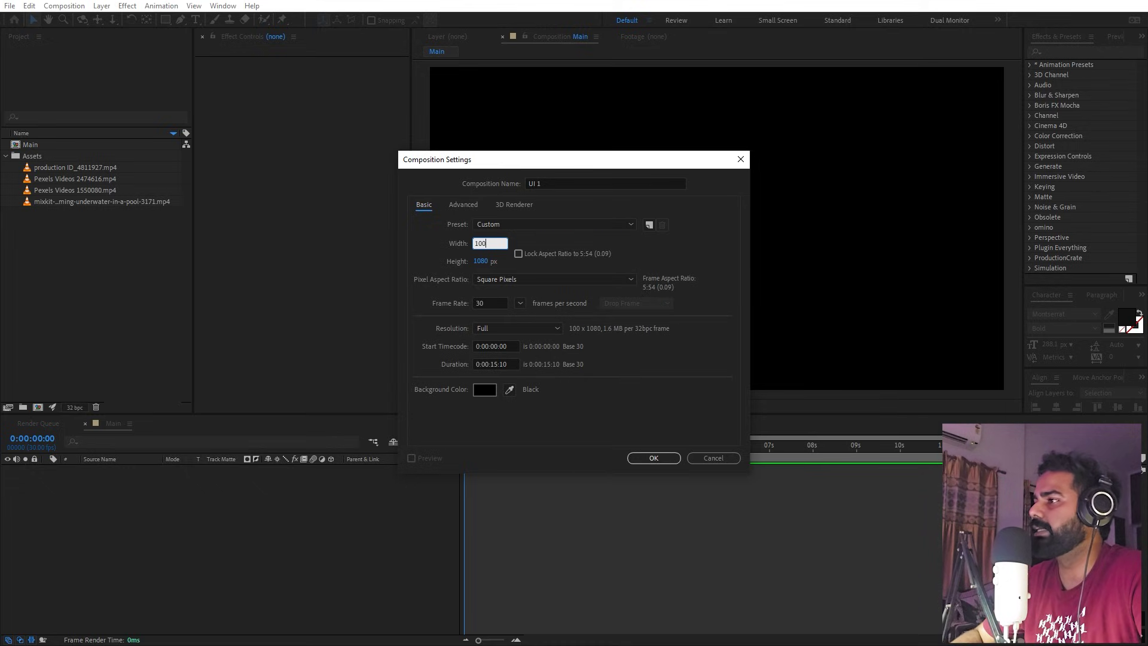
{"action": "type", "text": "0"}
{"action": "key", "text": "Tab"}
{"action": "type", "text": "1000"}
{"action": "key", "text": "Return"}
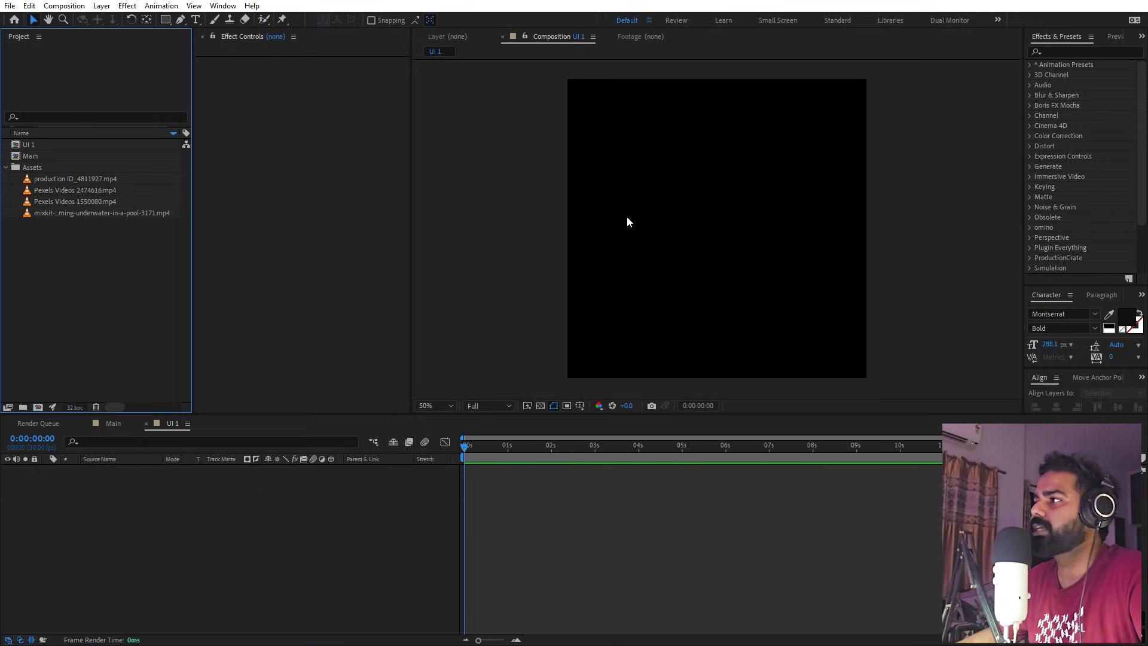
Draw a rounded rectangle about 376 × 118 px and center it horizontally and vertically in the composition
{"action": "left_click_drag", "start_coordinate": [159, 20], "coordinate": [200, 33]}
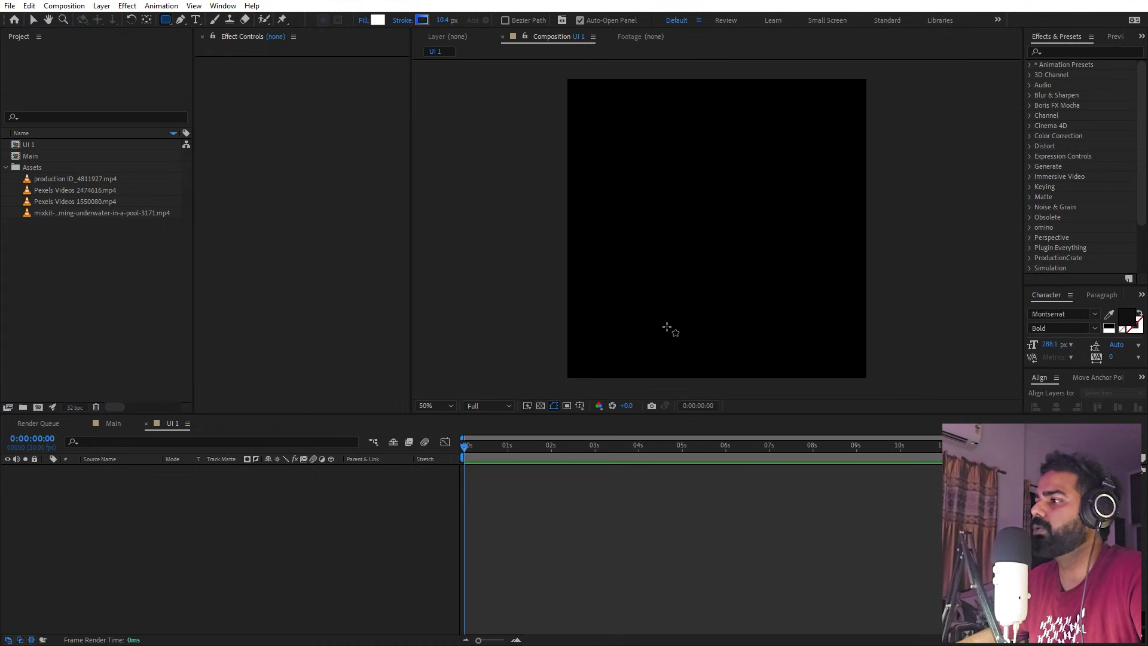
{"action": "left_click_drag", "start_coordinate": [609, 193], "coordinate": [721, 228]}
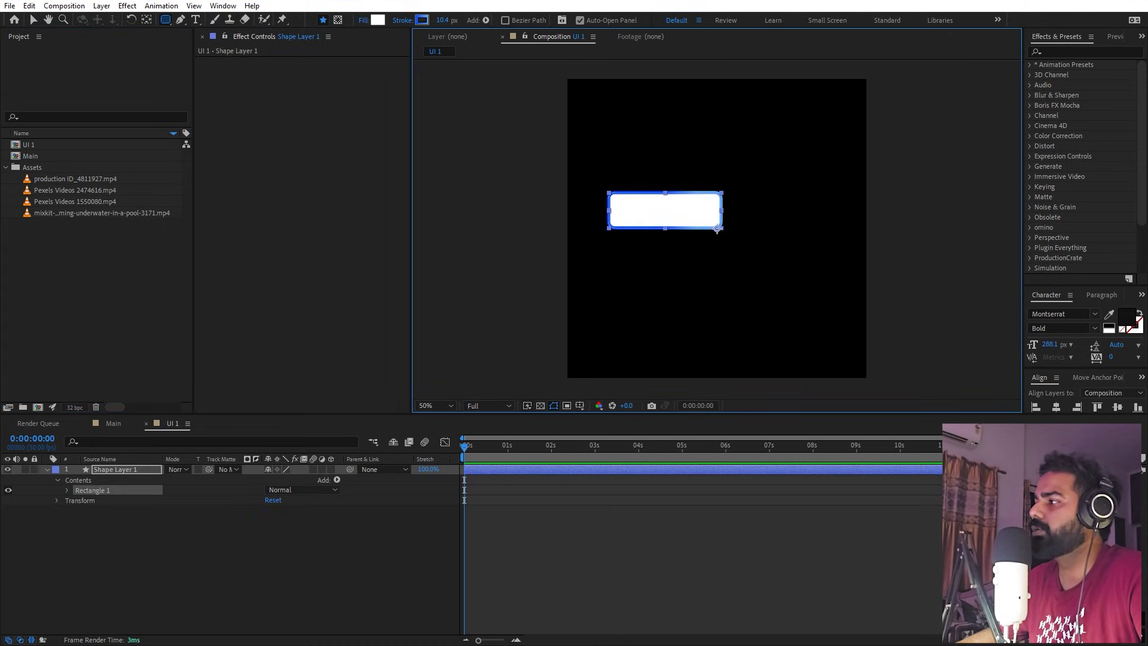
{"action": "left_click", "coordinate": [1060, 407]}
{"action": "left_click", "coordinate": [1118, 407]}
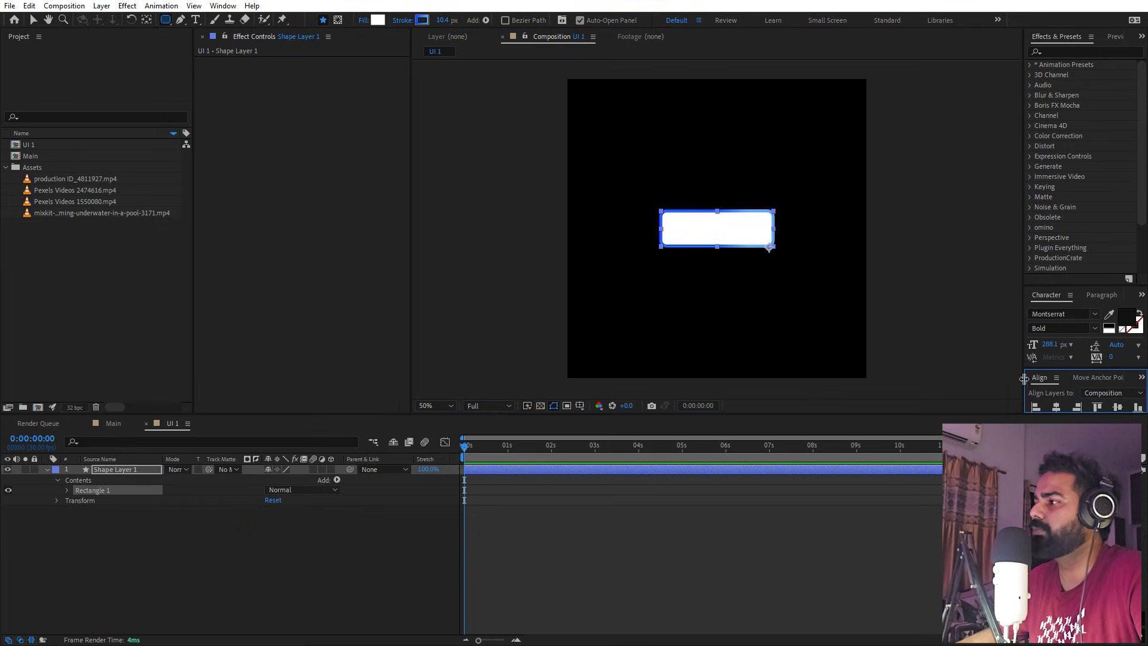
Set the stroke width of the rounded rectangle on Shape Layer 1 to 0 px
{"action": "left_click", "coordinate": [223, 6]}
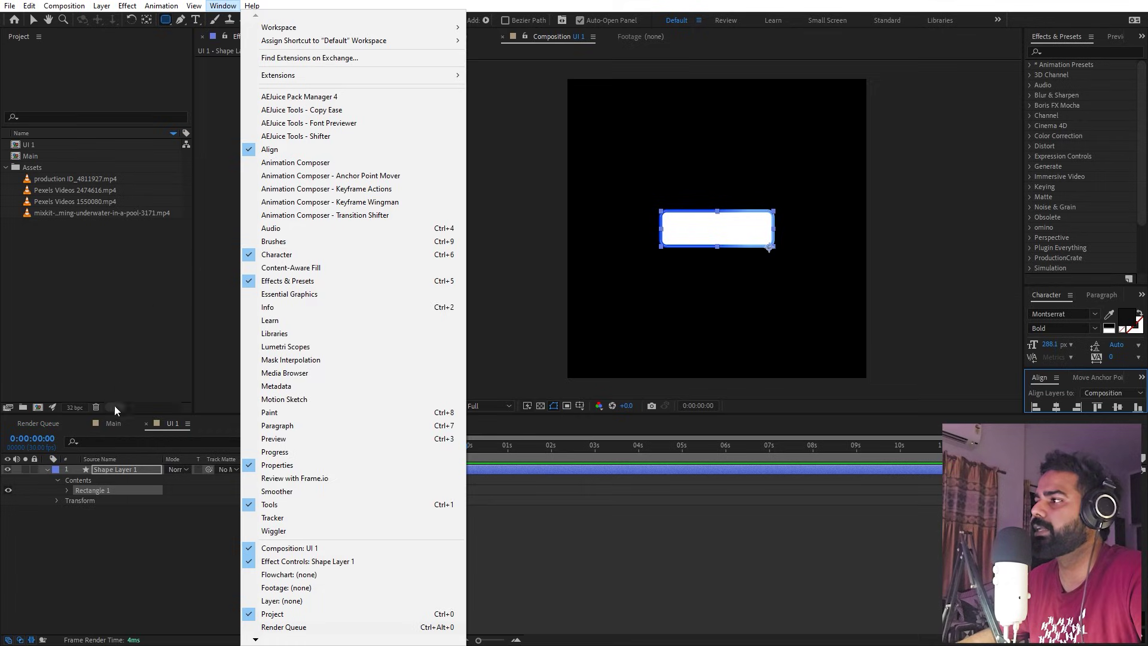
{"action": "left_click", "coordinate": [120, 483]}
{"action": "left_click", "coordinate": [122, 470]}
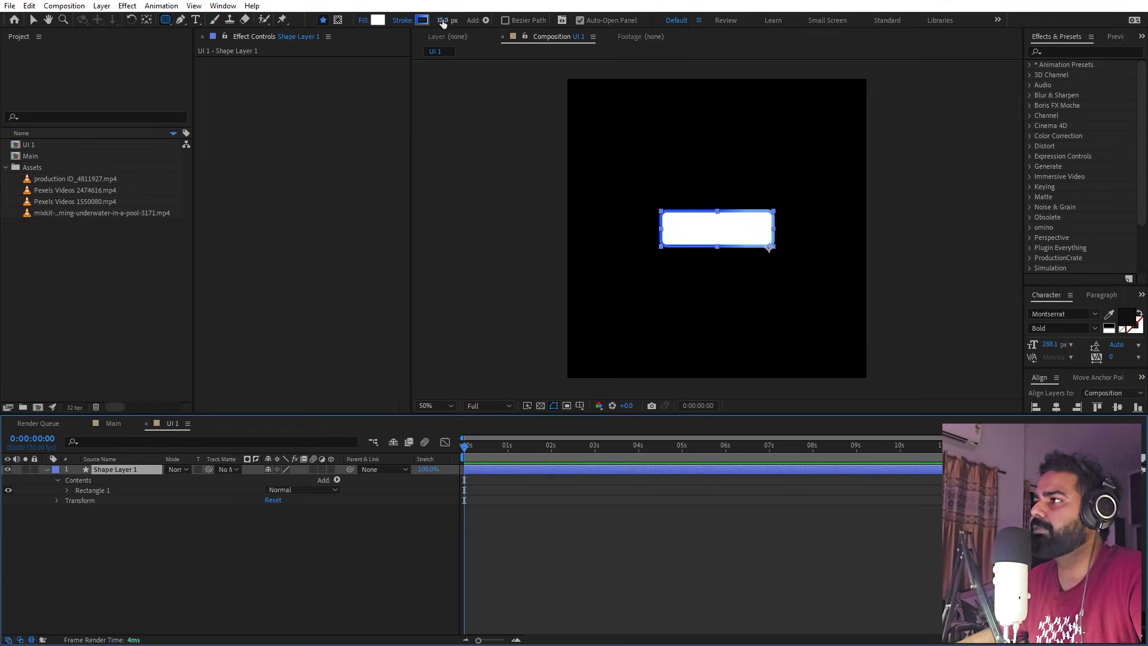
{"action": "left_click_drag", "start_coordinate": [443, 21], "coordinate": [11, 38]}
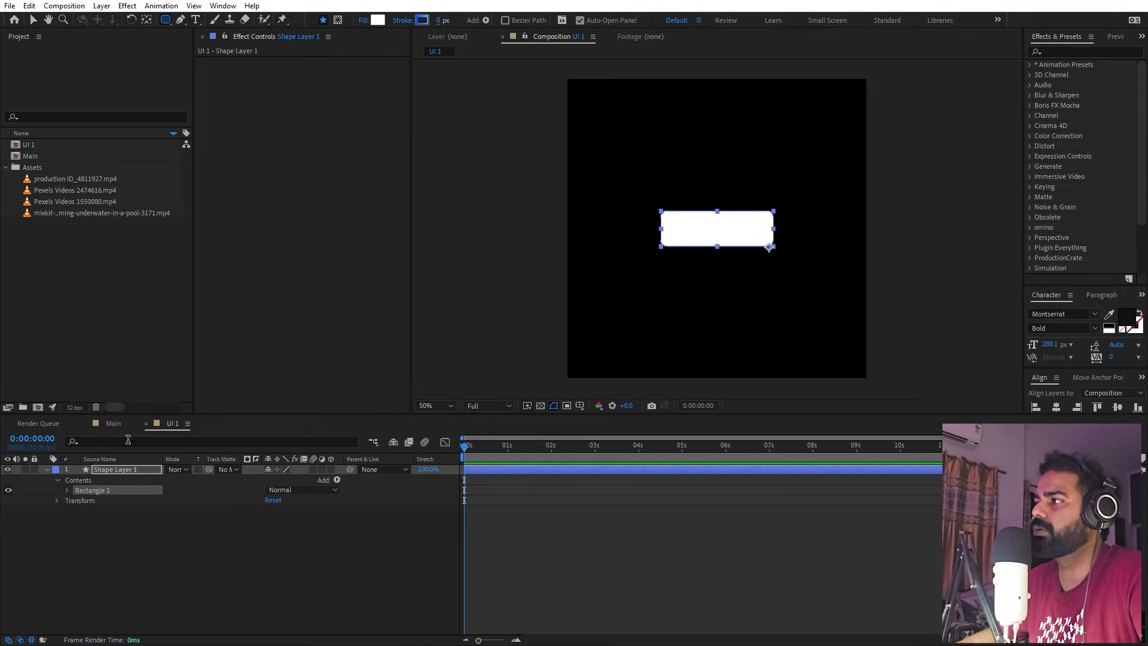
Move Shape Layer 1's anchor point to the center of the rectangle
{"action": "left_click", "coordinate": [118, 474]}
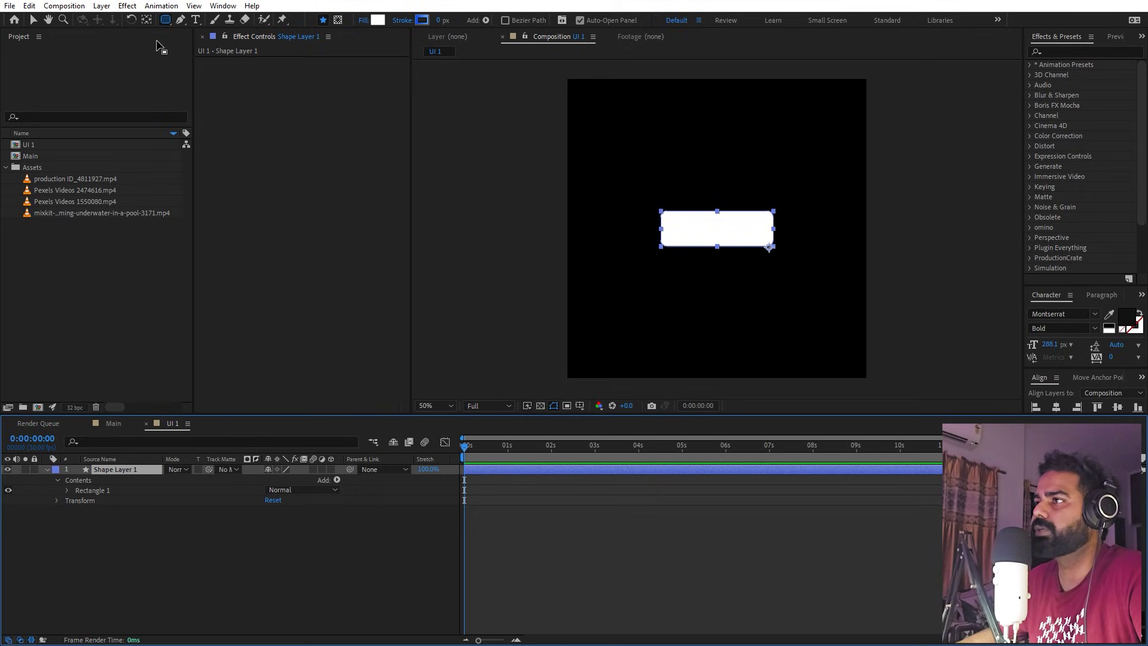
{"action": "left_click", "coordinate": [147, 19]}
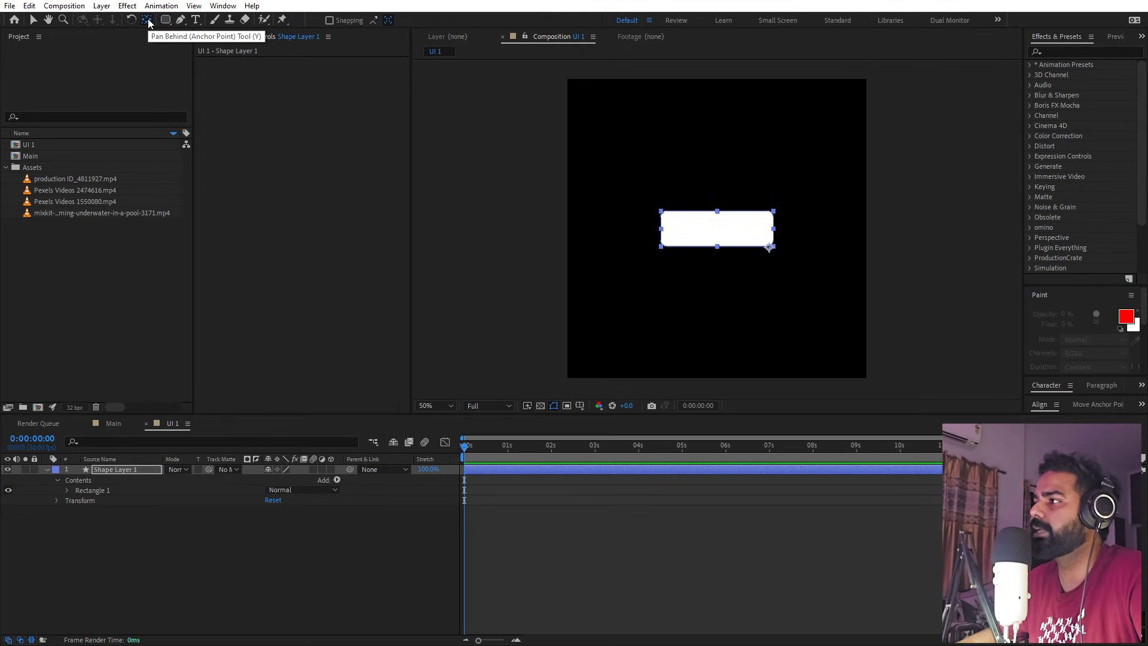
{"action": "key", "text": "ctrl+alt+Home"}
{"action": "key", "text": "v"}
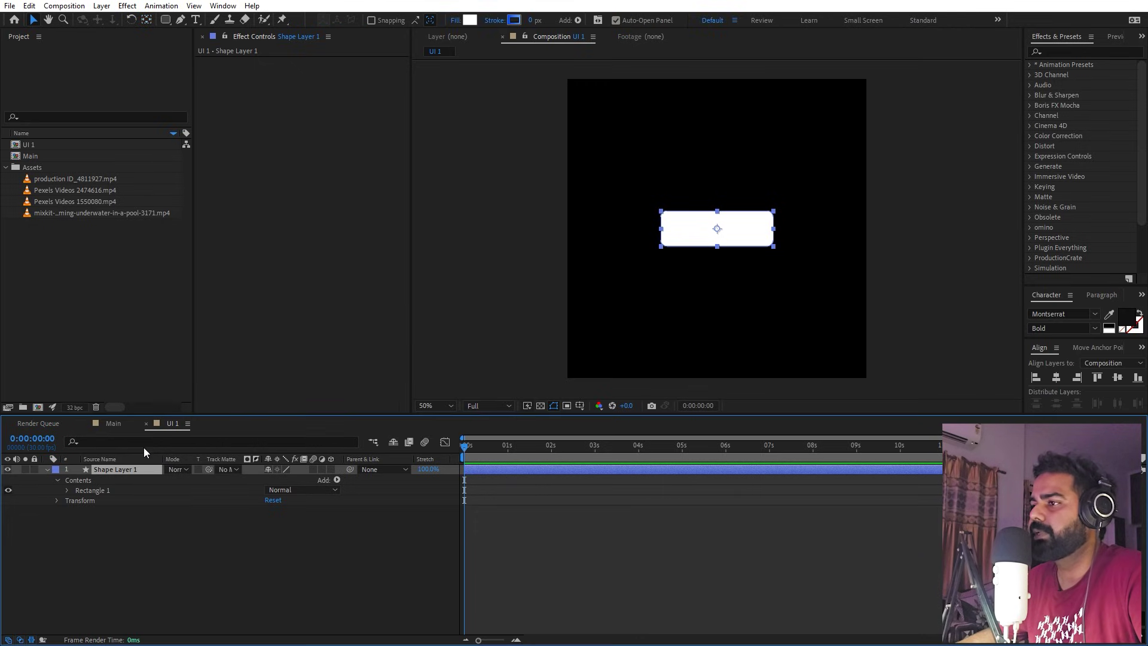
Find the rectangle's size property and set it to 800 × 450 without constrained proportions
{"action": "left_click", "coordinate": [143, 444]}
{"action": "type", "text": "size"}
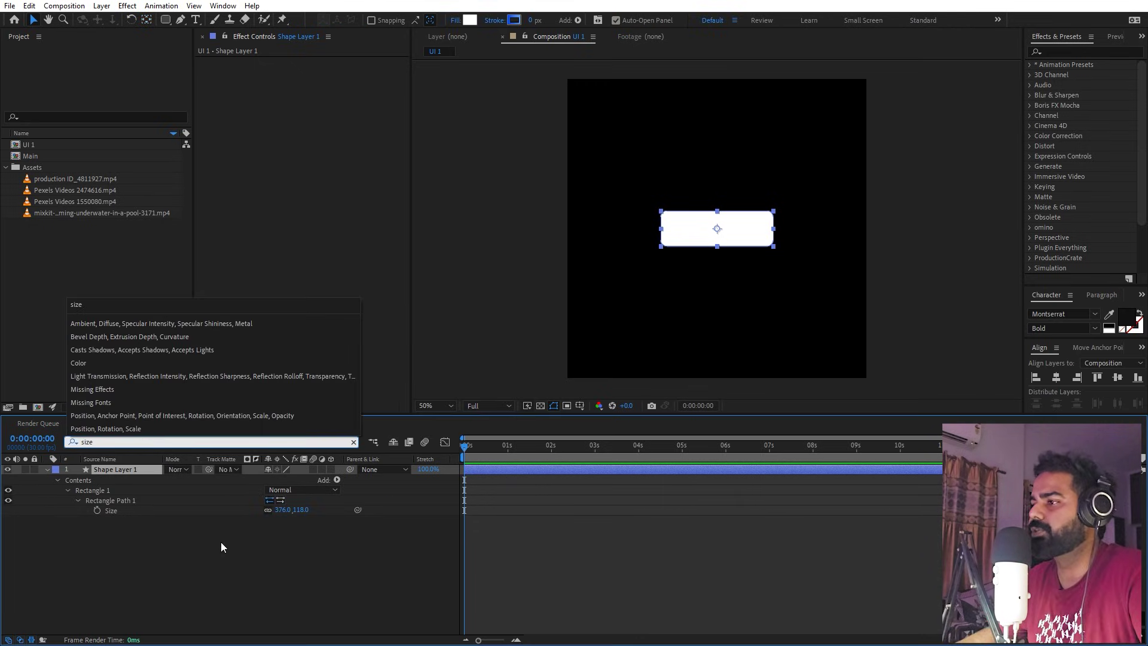
{"action": "left_click", "coordinate": [222, 543]}
{"action": "left_click", "coordinate": [281, 510]}
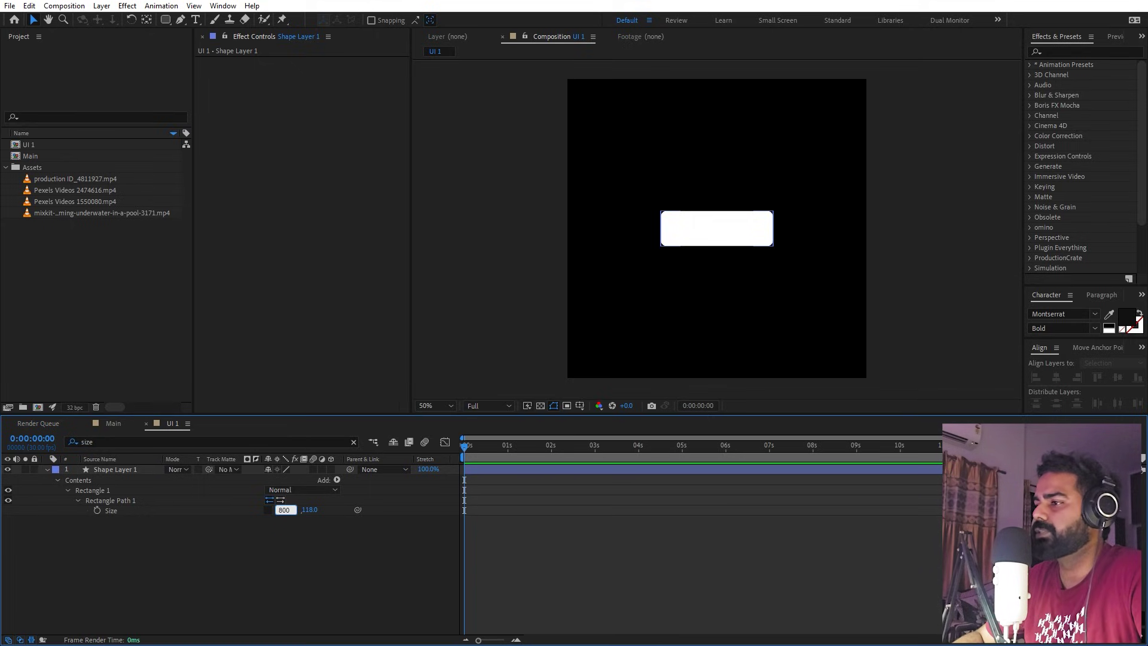
{"action": "type", "text": "800"}
{"action": "key", "text": "Tab"}
{"action": "type", "text": "45"}
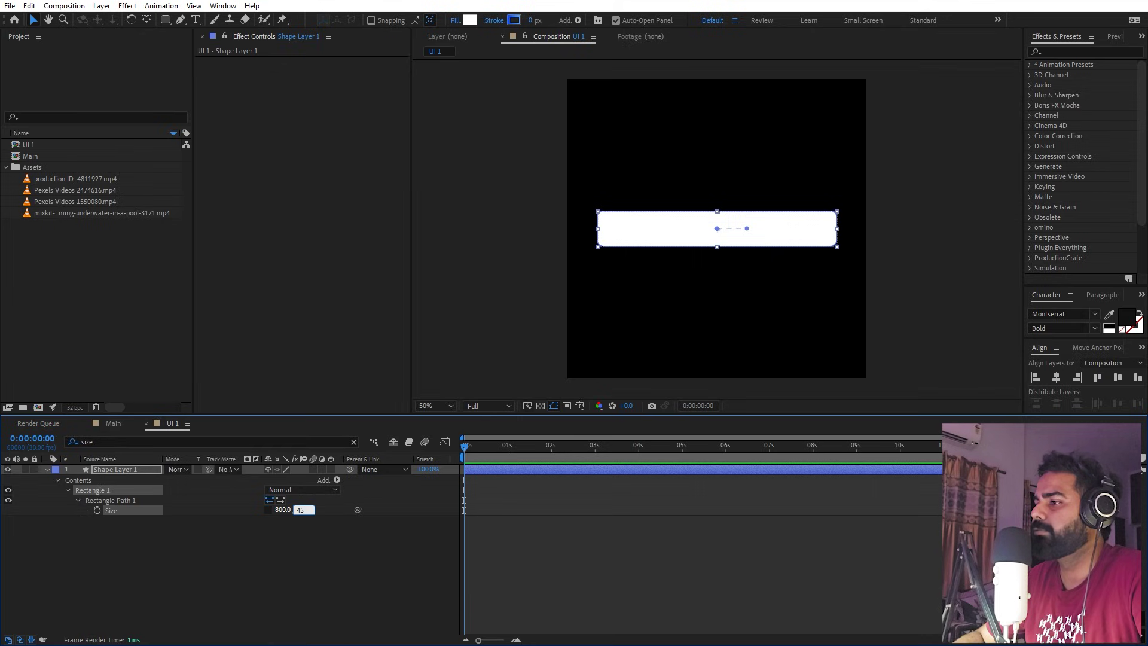
{"action": "type", "text": "0"}
{"action": "key", "text": "Return"}
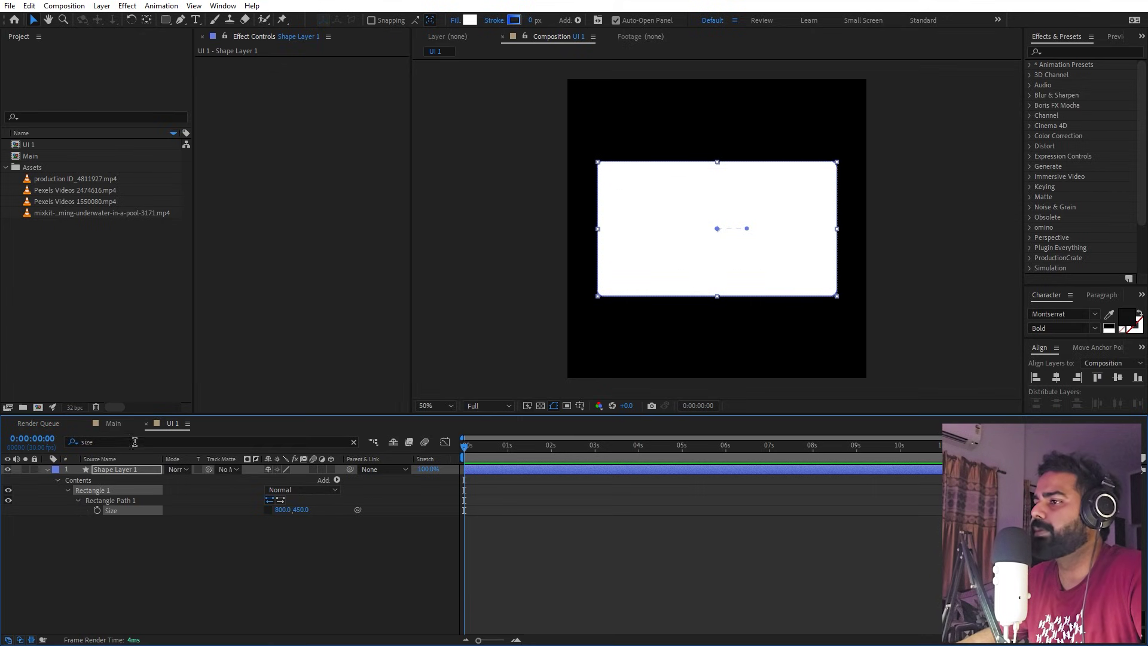
Find the rectangle's roundness property, try a value of 40, and set it to 45
{"action": "left_click", "coordinate": [135, 442]}
{"action": "type", "text": "round"}
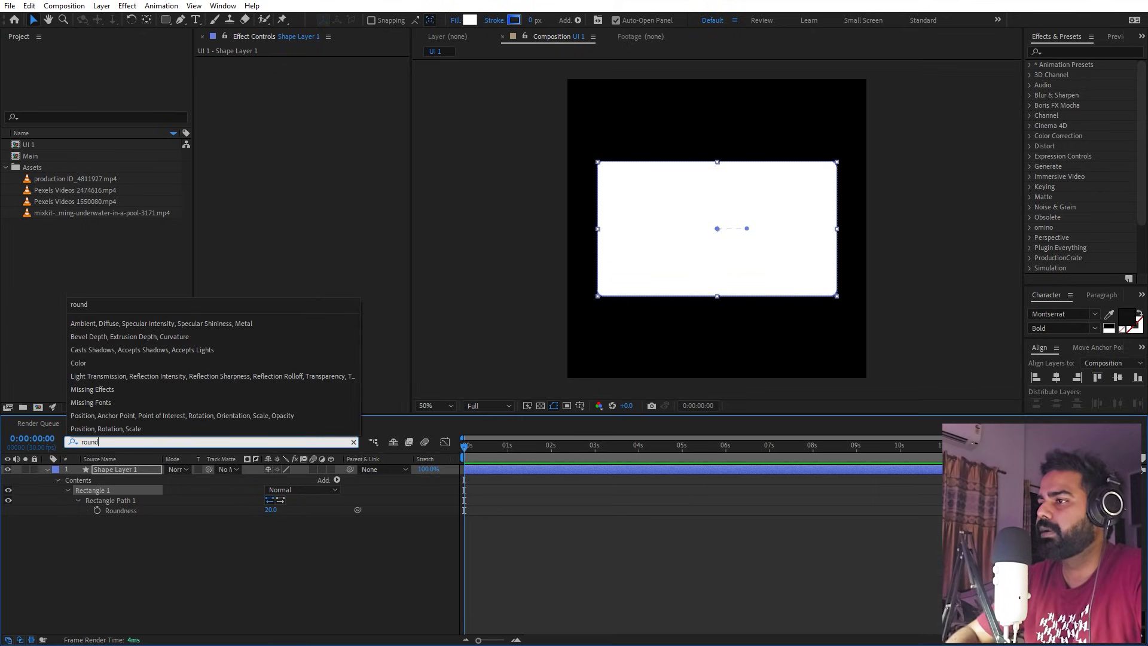
{"action": "left_click", "coordinate": [272, 509]}
{"action": "left_click", "coordinate": [272, 509]}
{"action": "type", "text": "40"}
{"action": "key", "text": "Return"}
{"action": "left_click", "coordinate": [272, 509]}
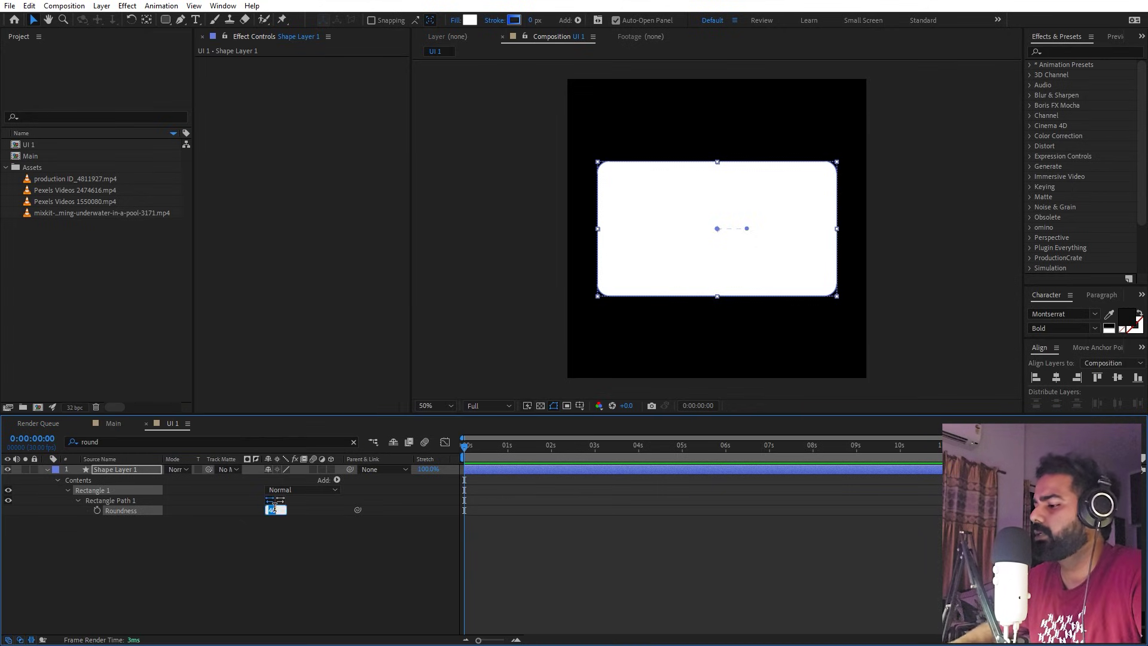
{"action": "type", "text": "45"}
{"action": "key", "text": "Return"}
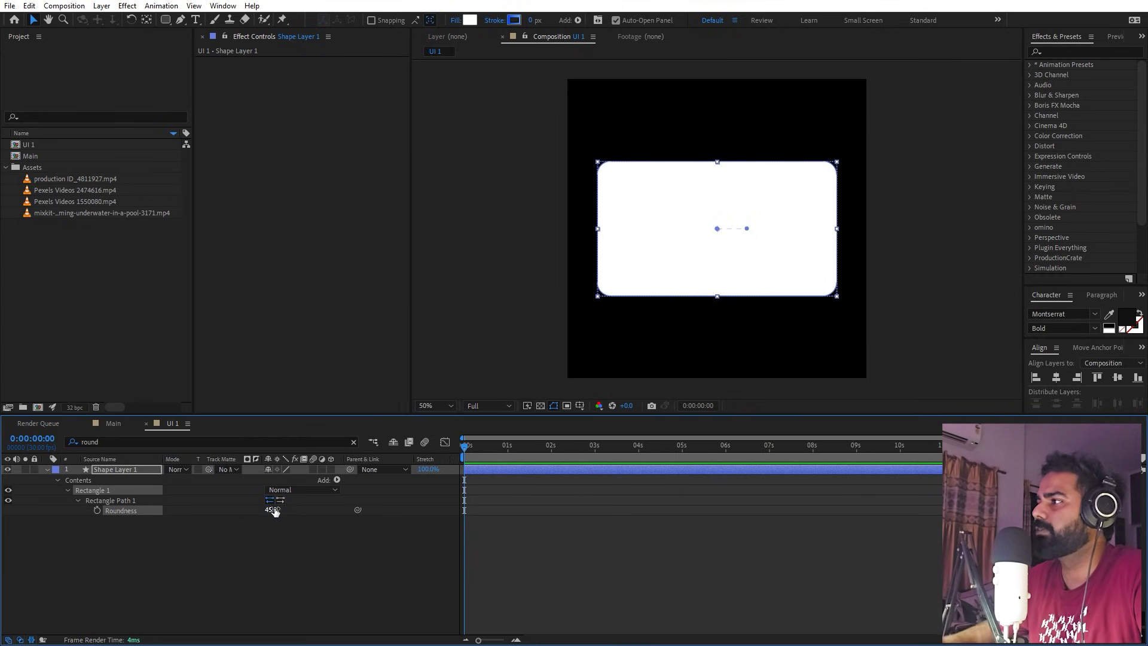
{"action": "left_click", "coordinate": [747, 502]}
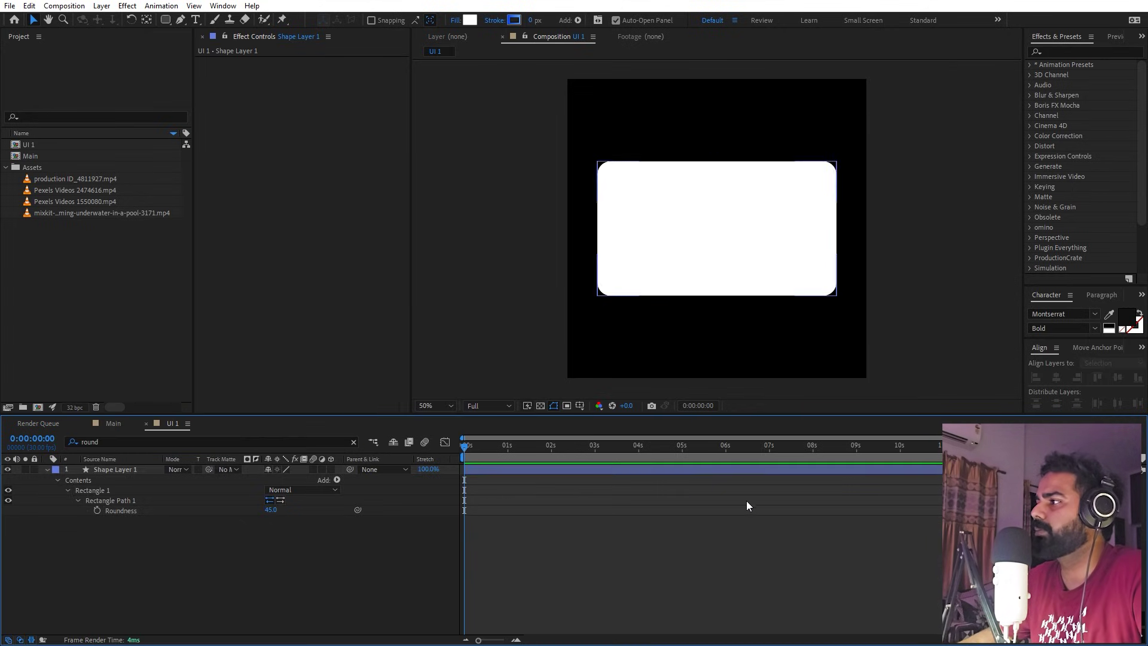
Clear the layer property search and duplicate Shape Layer 1
{"action": "left_click", "coordinate": [124, 467]}
{"action": "left_click", "coordinate": [353, 442]}
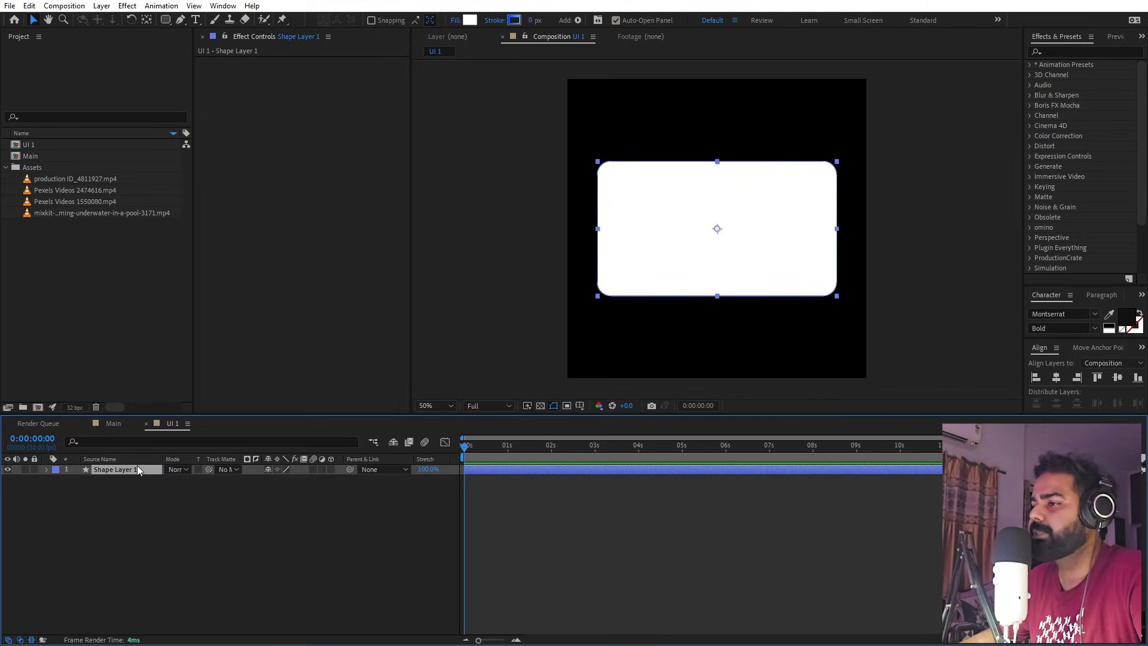
{"action": "key", "text": "ctrl+d"}
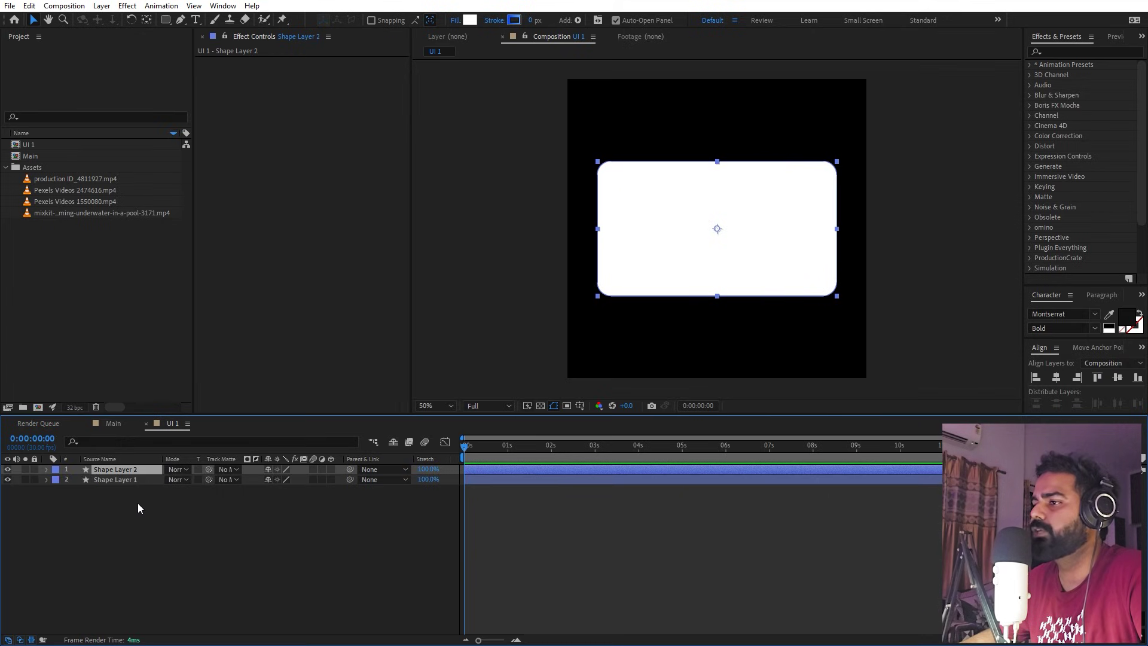
Add production ID_4811927.mp4 to the UI 1 composition between the two shape layers
{"action": "left_click", "coordinate": [62, 190]}
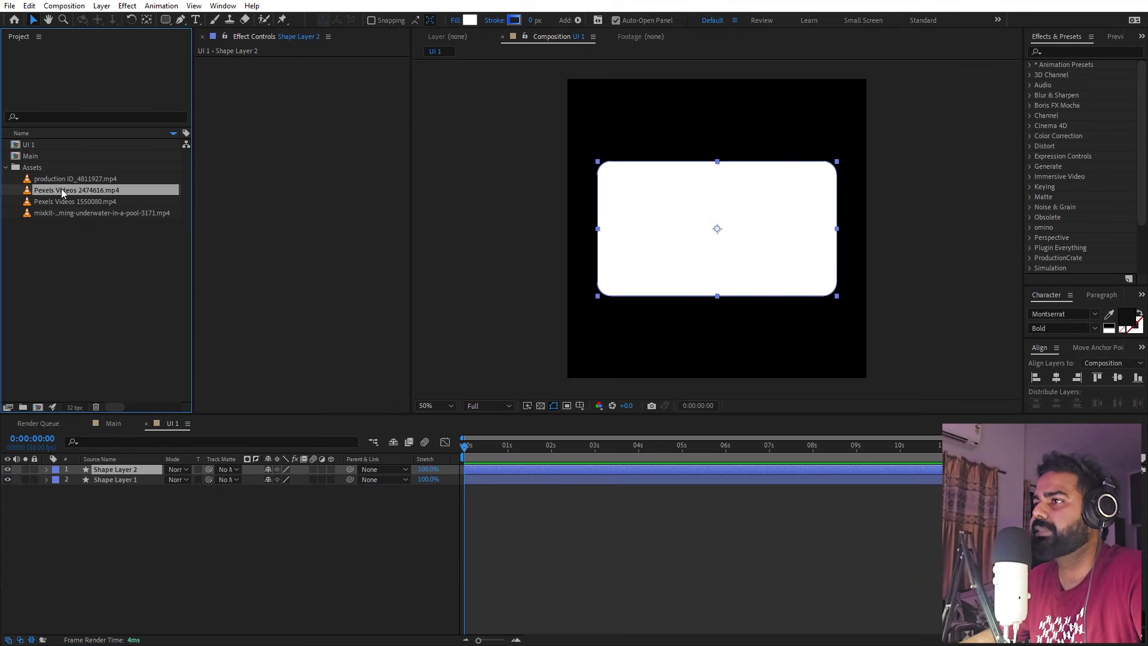
{"action": "left_click", "coordinate": [69, 178]}
{"action": "left_click_drag", "start_coordinate": [69, 179], "coordinate": [116, 477]}
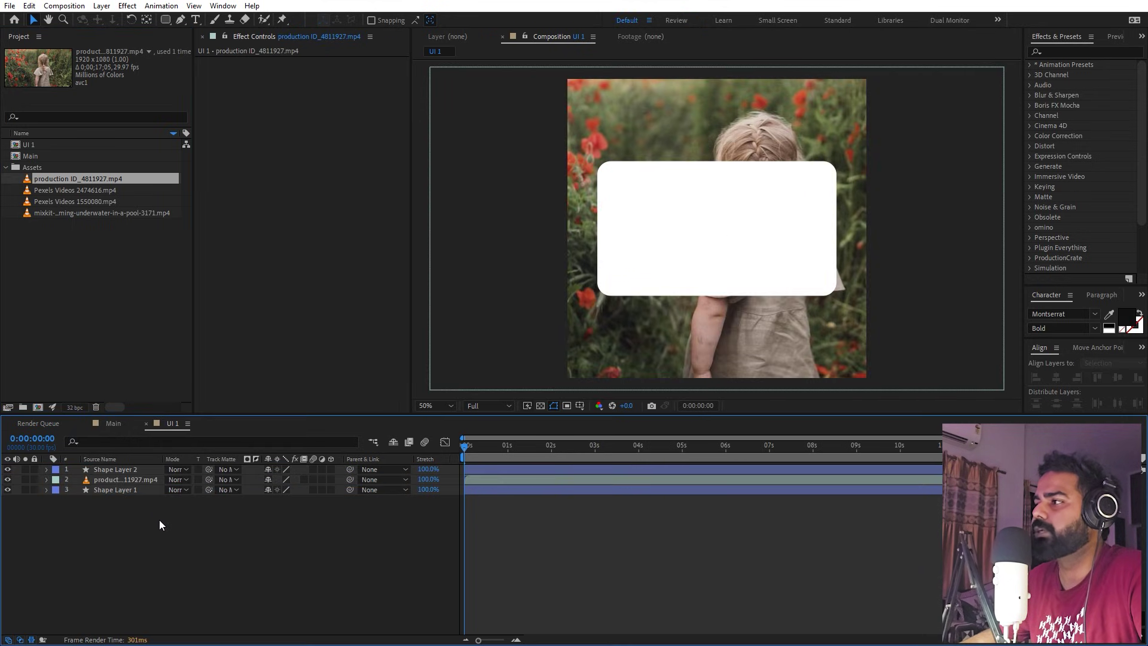
Set Shape Layer 2 as the track matte of the production ID_4811927.mp4 layer
{"action": "left_click", "coordinate": [129, 479]}
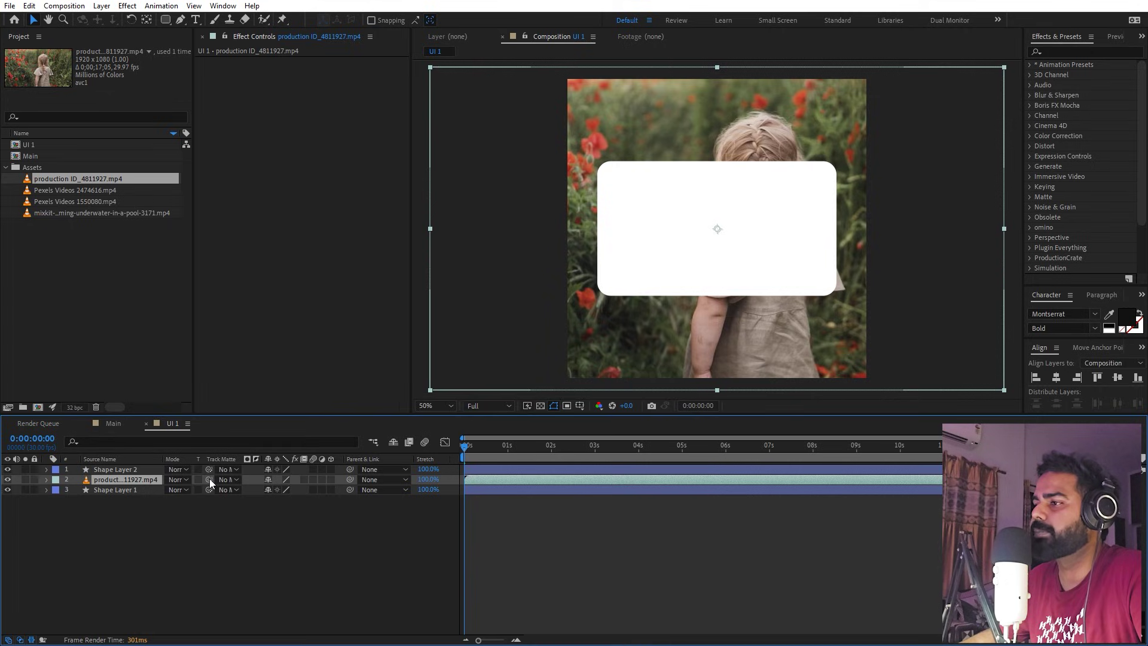
{"action": "left_click_drag", "start_coordinate": [163, 480], "coordinate": [116, 470]}
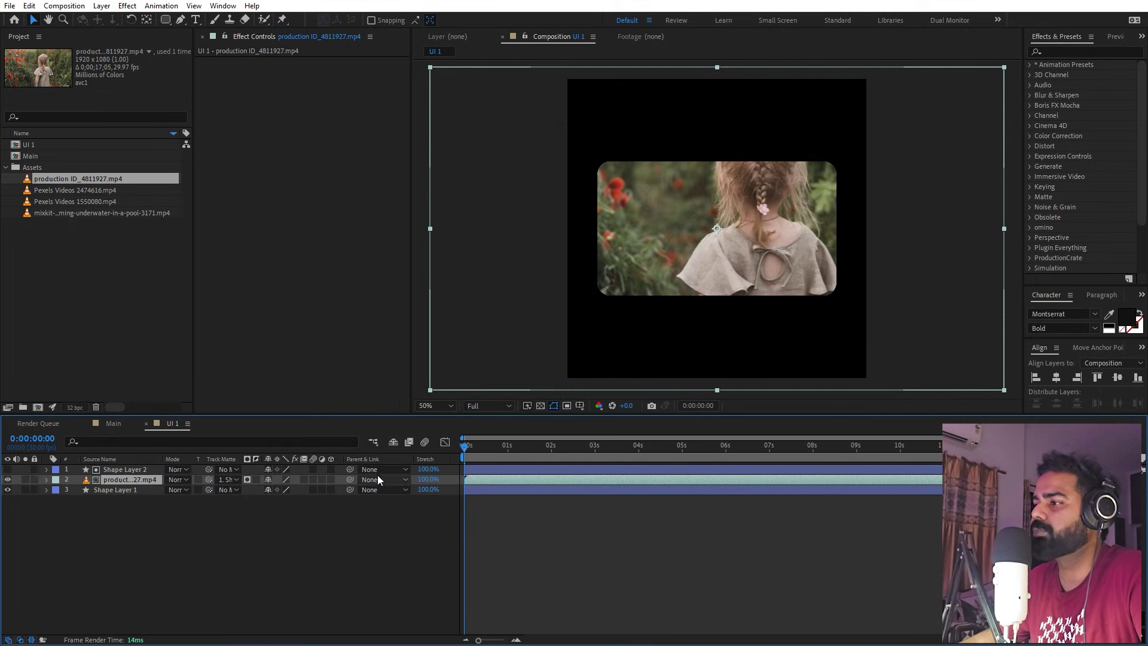
{"action": "left_click", "coordinate": [349, 533]}
{"action": "left_click", "coordinate": [432, 393]}
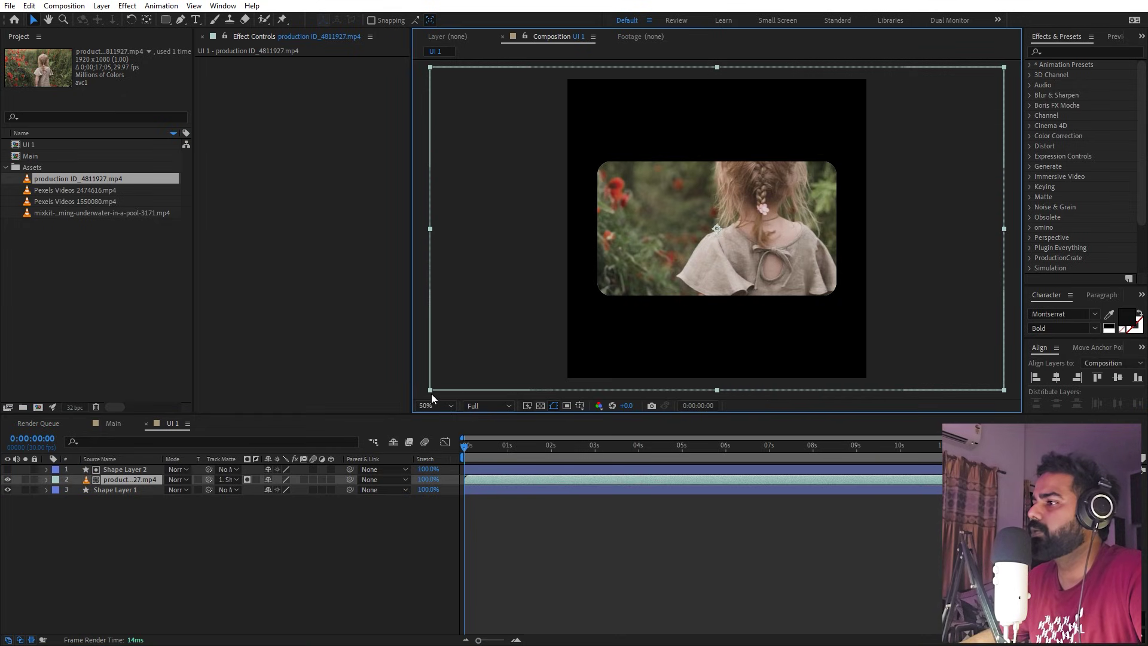
Scale the production ID_4811927.mp4 footage down to the composition's width inside its rounded matte
{"action": "left_click_drag", "start_coordinate": [432, 390], "coordinate": [588, 314]}
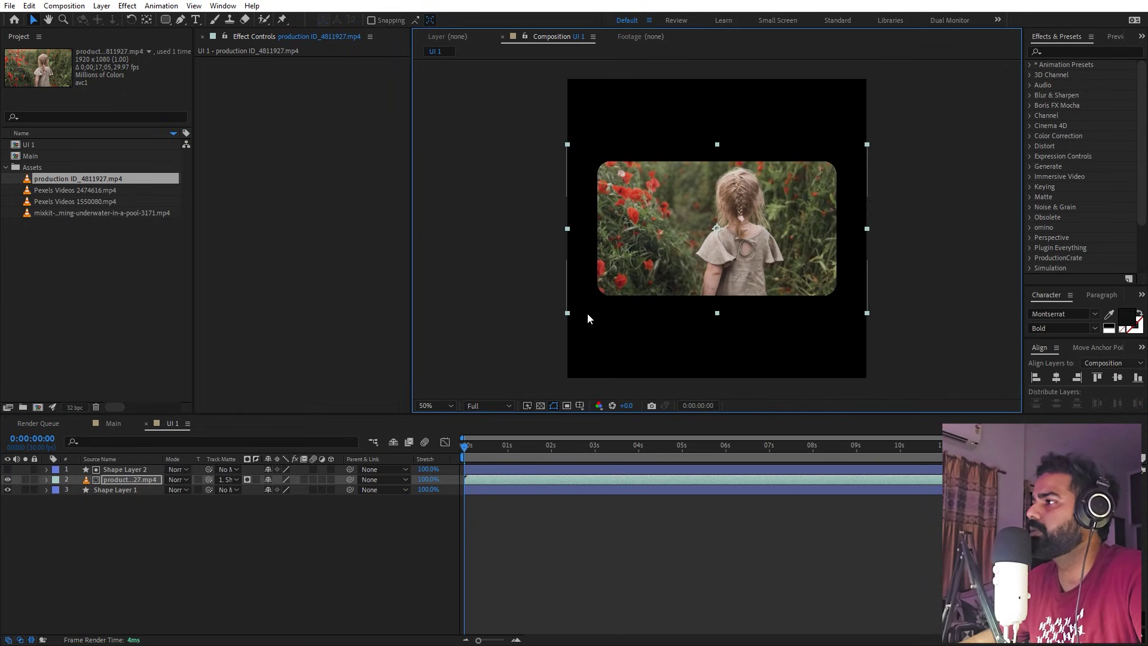
{"action": "left_click", "coordinate": [626, 524]}
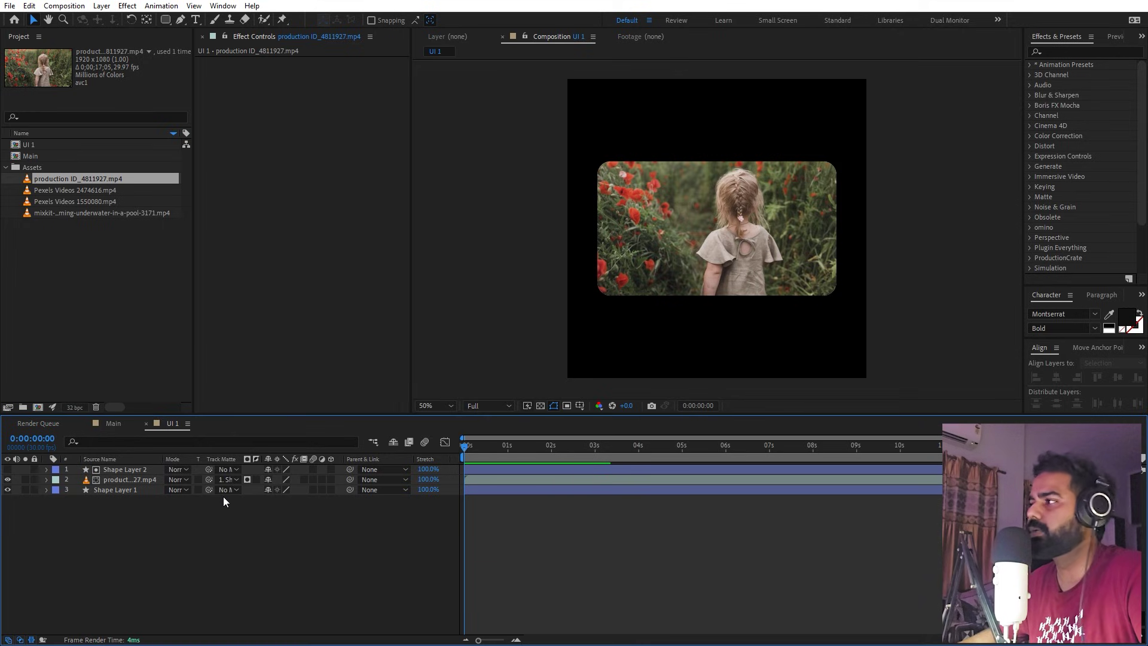
Find Shape Layer 1's size property and set the rectangle's height to 600, leaving the width at 800
{"action": "left_click", "coordinate": [116, 489]}
{"action": "left_click", "coordinate": [119, 441]}
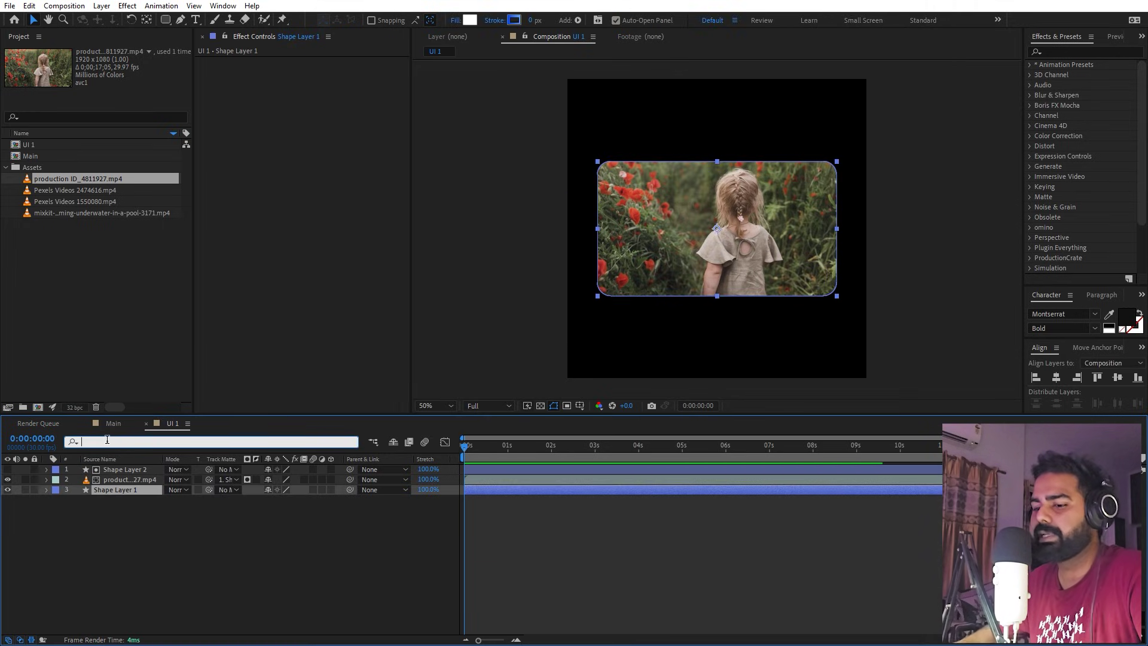
{"action": "type", "text": "size"}
{"action": "left_click", "coordinate": [251, 545]}
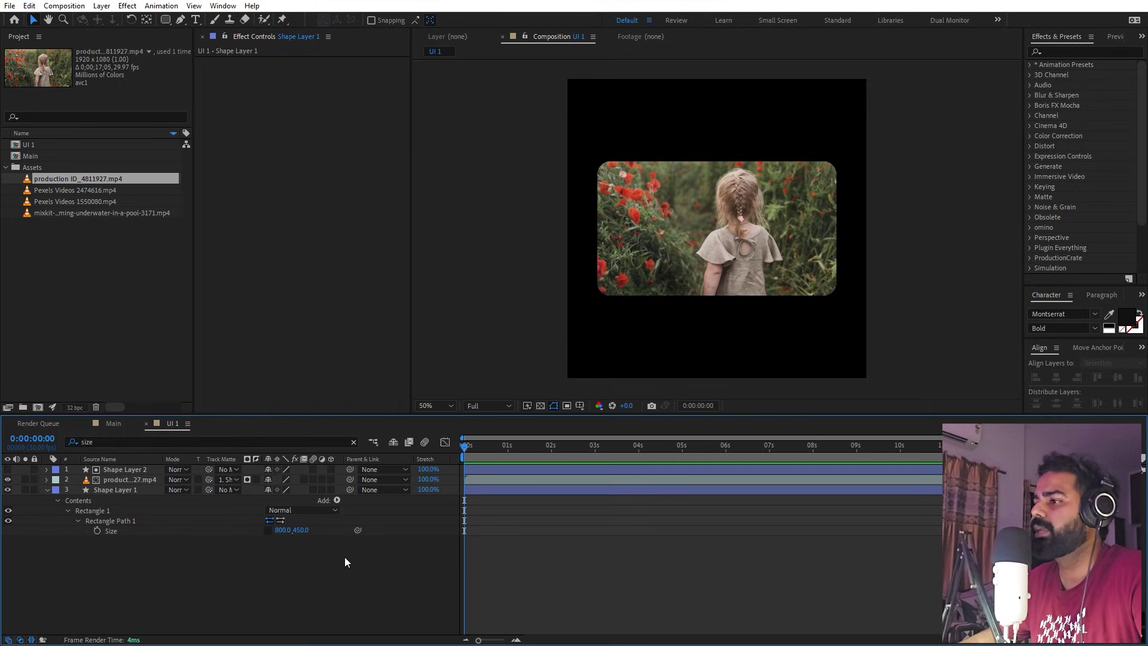
{"action": "left_click", "coordinate": [301, 530]}
{"action": "type", "text": "600"}
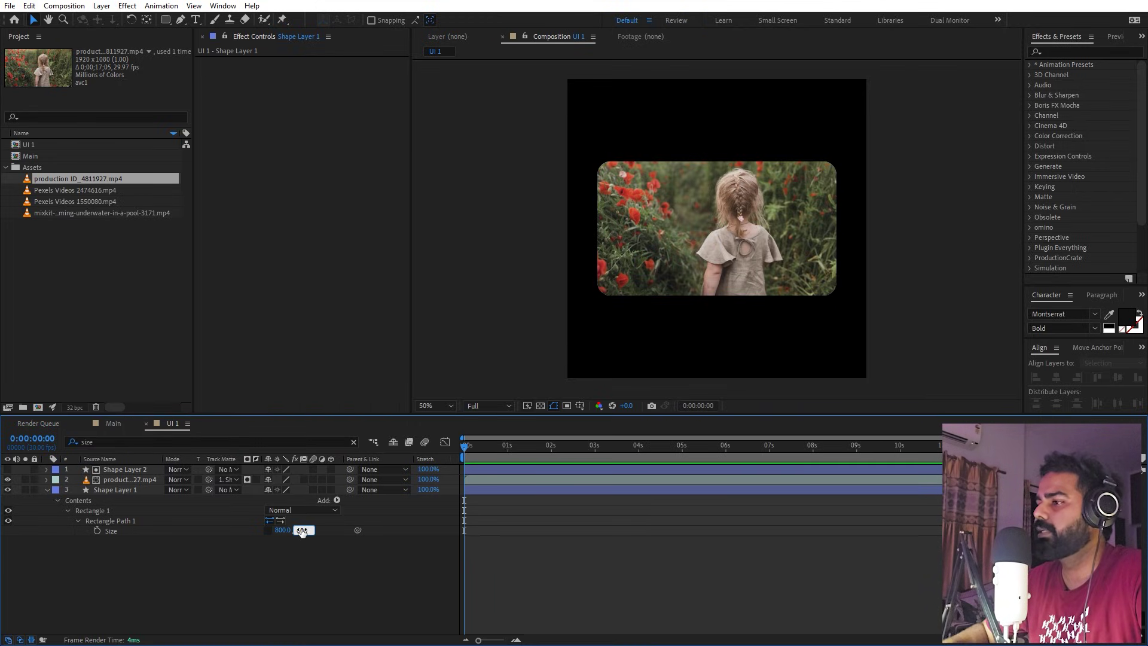
{"action": "key", "text": "Return"}
{"action": "left_click", "coordinate": [385, 558]}
{"action": "left_click", "coordinate": [707, 148]}
{"action": "mouse_move", "coordinate": [706, 153]}
{"action": "left_mouse_down"}
{"action": "mouse_move", "coordinate": [709, 166]}
{"action": "mouse_move", "coordinate": [734, 160]}
{"action": "mouse_move", "coordinate": [735, 172]}
{"action": "left_mouse_up"}
{"action": "key", "text": "ctrl+z"}
Move Shape Layer 1 down until its top edge lines up with the footage's top edge
{"action": "left_click", "coordinate": [99, 493]}
{"action": "scroll", "coordinate": [701, 168], "scroll_direction": "up", "scroll_amount": 4}
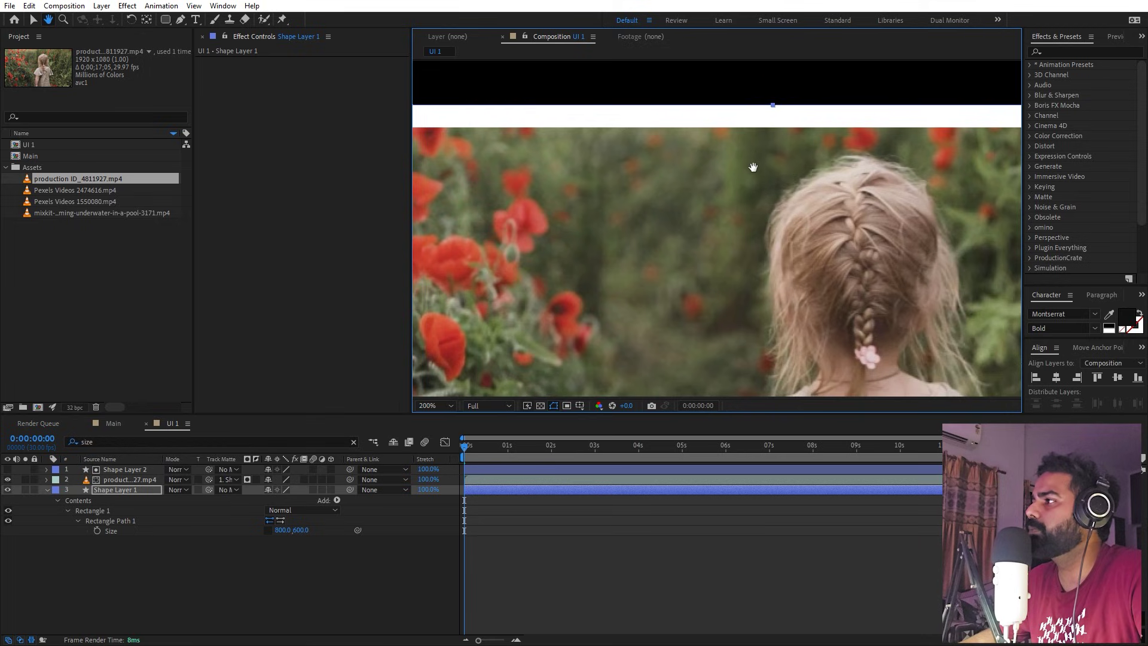
{"action": "left_click_drag", "start_coordinate": [779, 118], "coordinate": [782, 140]}
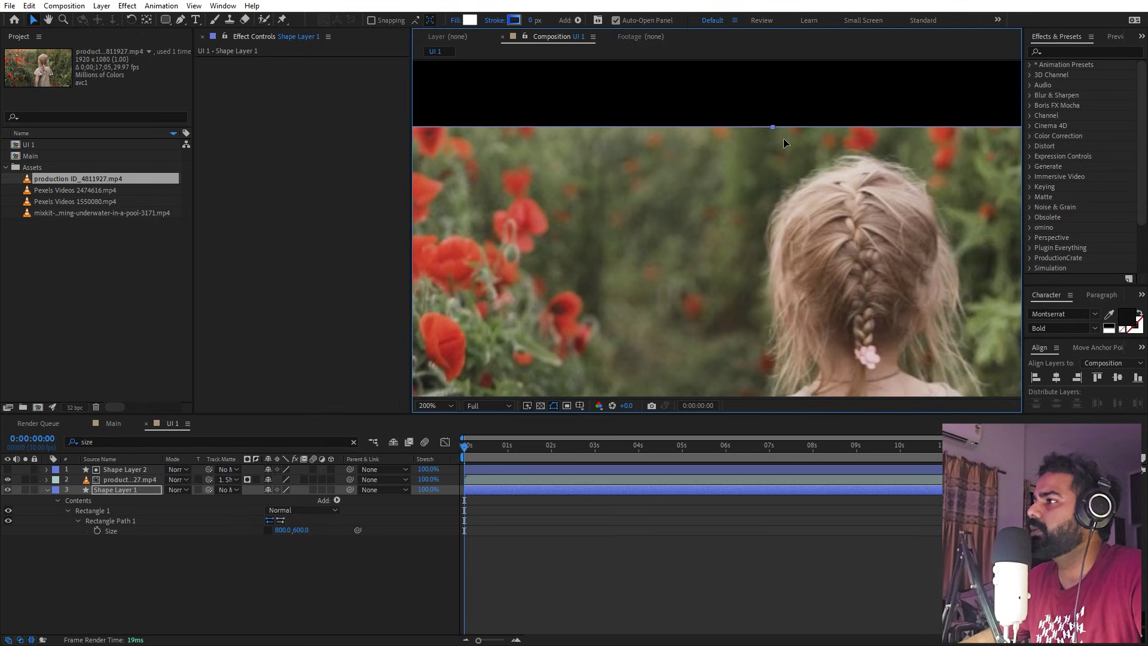
{"action": "scroll", "coordinate": [778, 173], "scroll_direction": "down", "scroll_amount": 4}
{"action": "left_click_drag", "start_coordinate": [762, 197], "coordinate": [762, 180]}
Change Shape Layer 1's stroke from a linear gradient to a solid color and make it white (FFFFFF)
{"action": "left_click", "coordinate": [147, 492]}
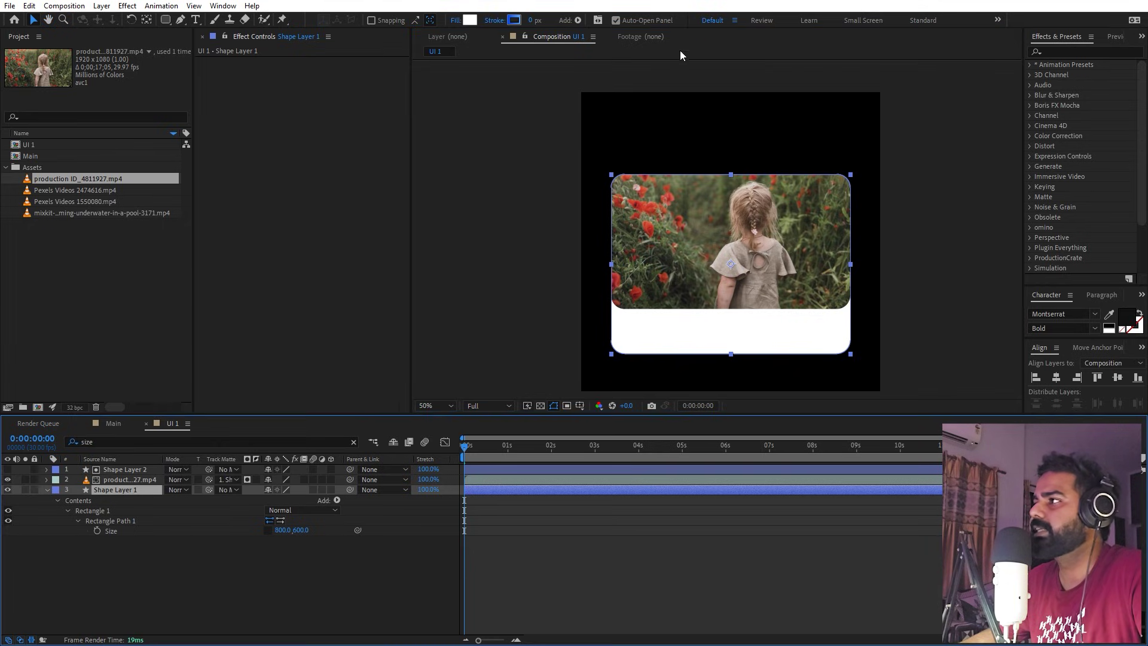
{"action": "left_click", "coordinate": [515, 20]}
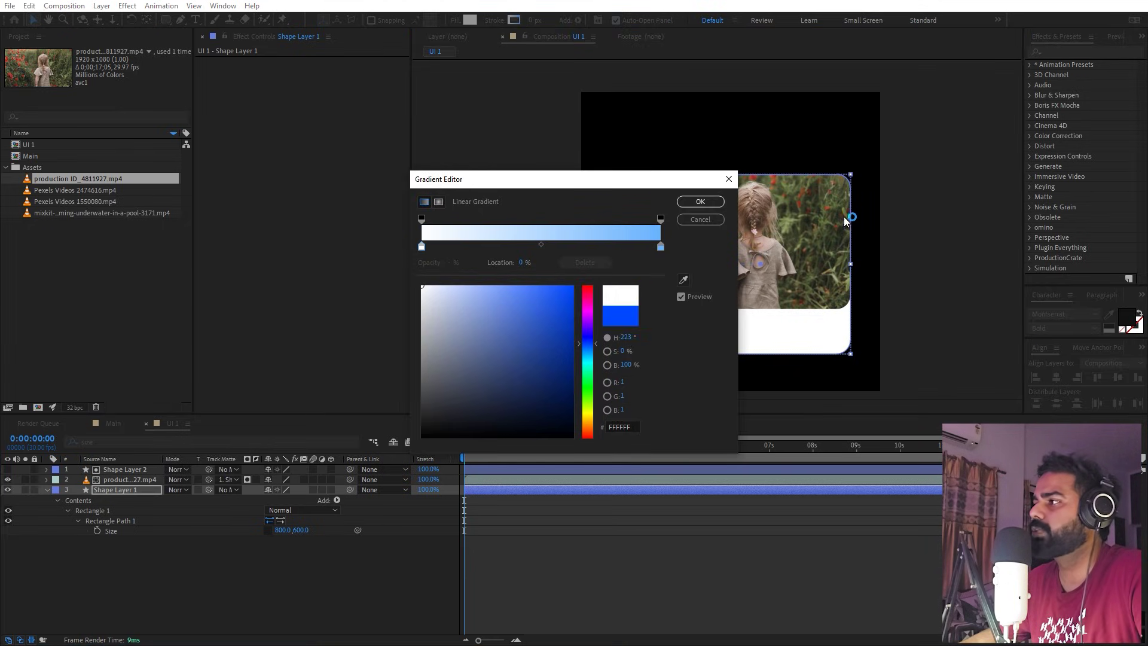
{"action": "left_click", "coordinate": [700, 202]}
{"action": "left_click", "coordinate": [513, 21]}
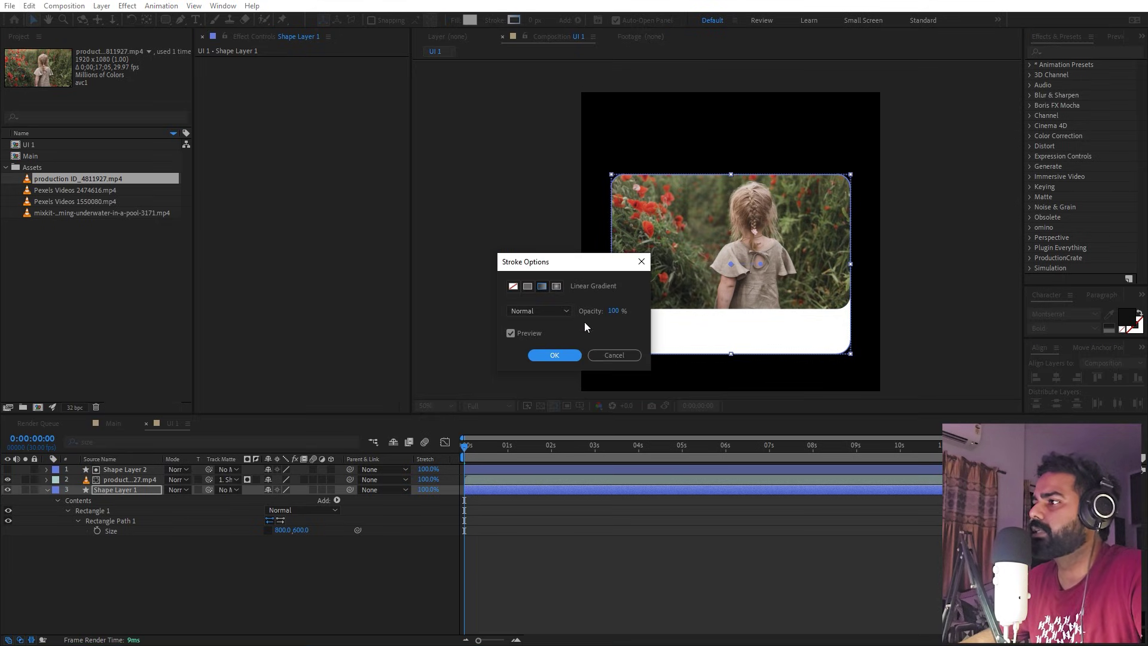
{"action": "left_click", "coordinate": [532, 286]}
{"action": "left_click", "coordinate": [555, 353]}
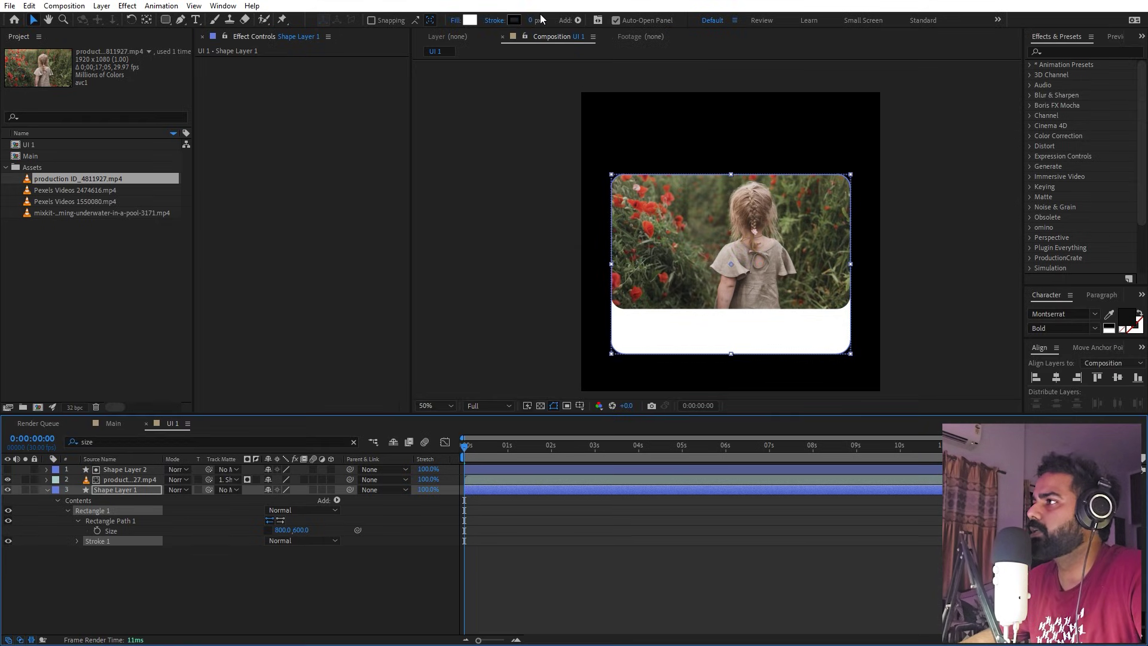
{"action": "left_click", "coordinate": [515, 20]}
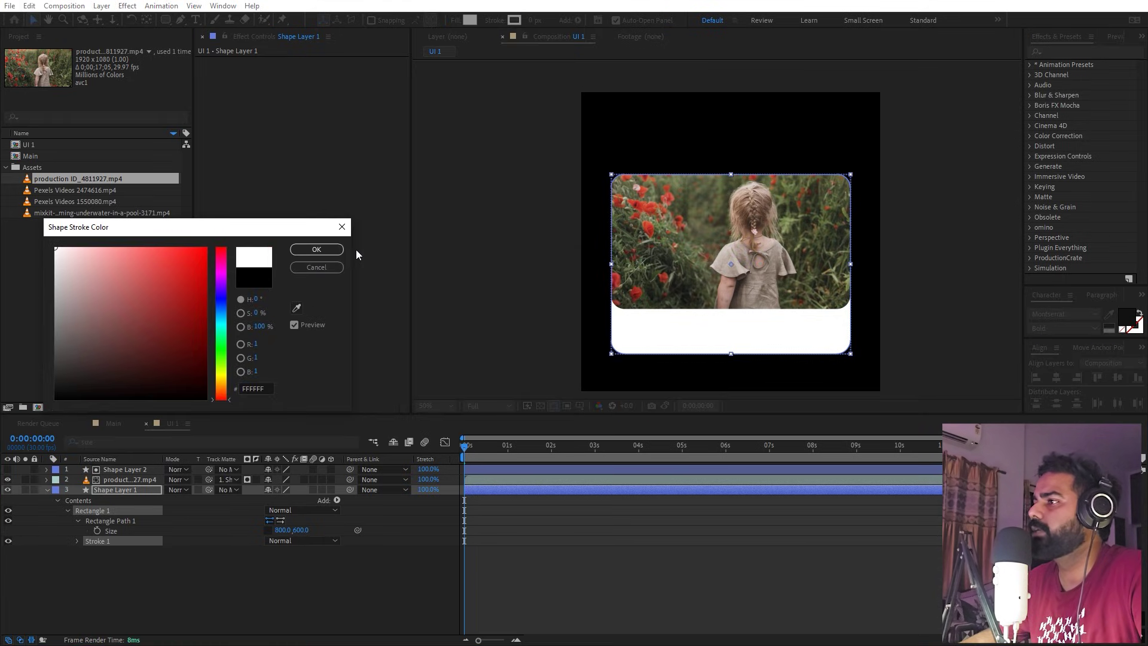
{"action": "left_click", "coordinate": [336, 250]}
Try a stroke width of 45 px on Shape Layer 1
{"action": "left_click", "coordinate": [532, 21]}
{"action": "type", "text": "45"}
{"action": "key", "text": "Return"}
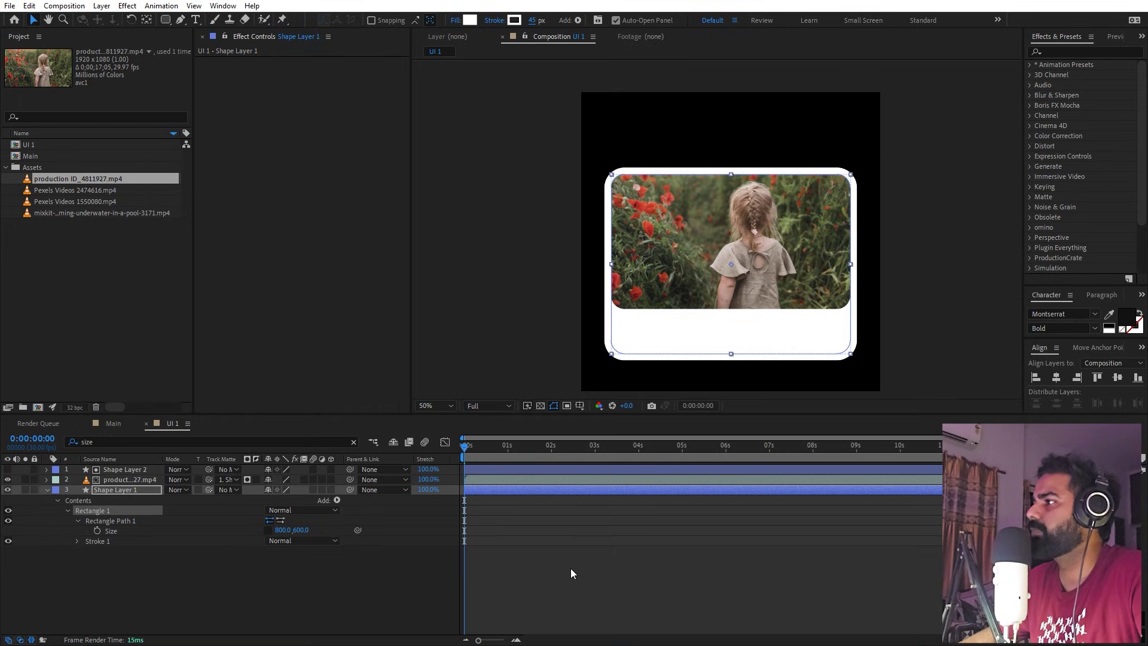
{"action": "left_click", "coordinate": [660, 589]}
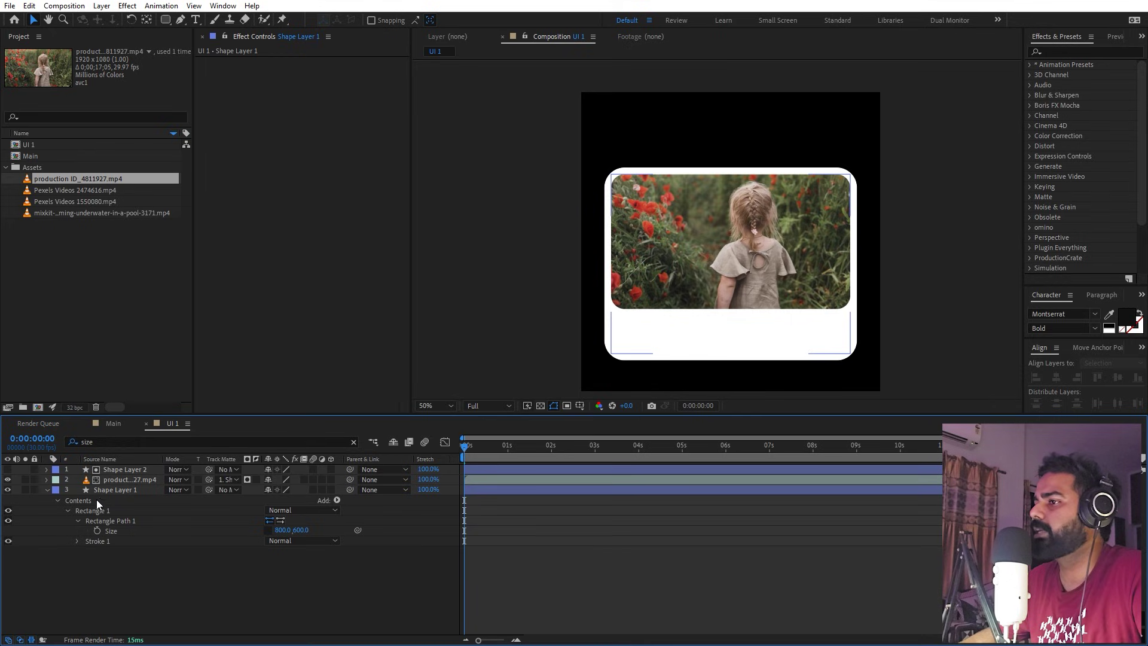
Set Shape Layer 1's stroke width to 40 px and collapse the layer's properties
{"action": "left_click", "coordinate": [115, 490]}
{"action": "left_click", "coordinate": [530, 21]}
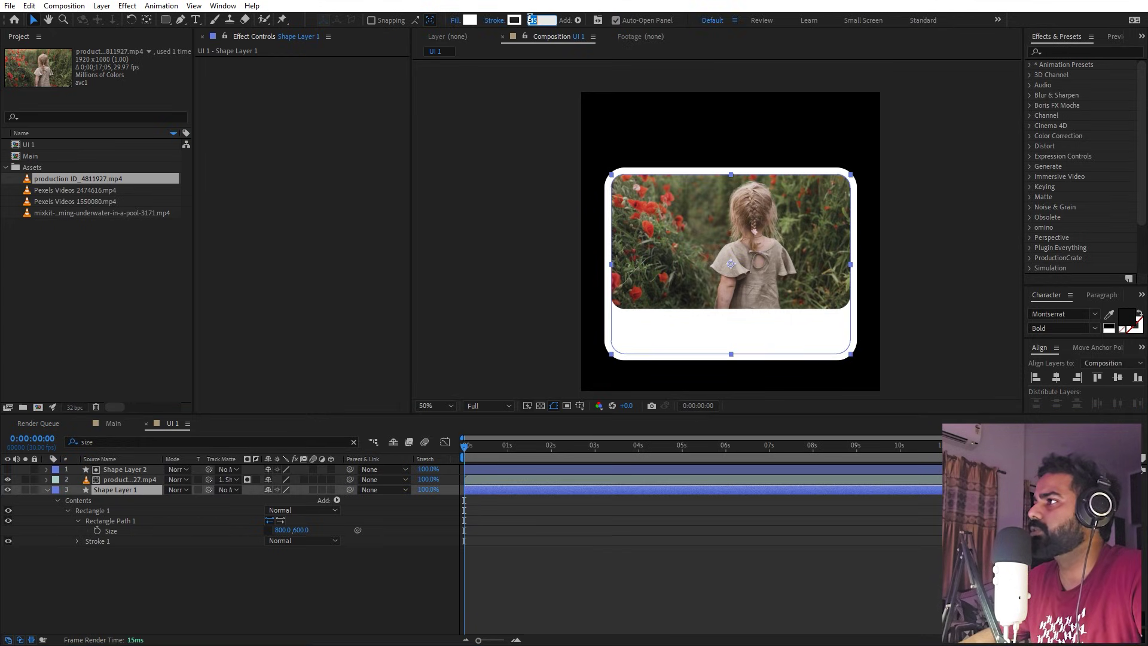
{"action": "type", "text": "40"}
{"action": "key", "text": "Return"}
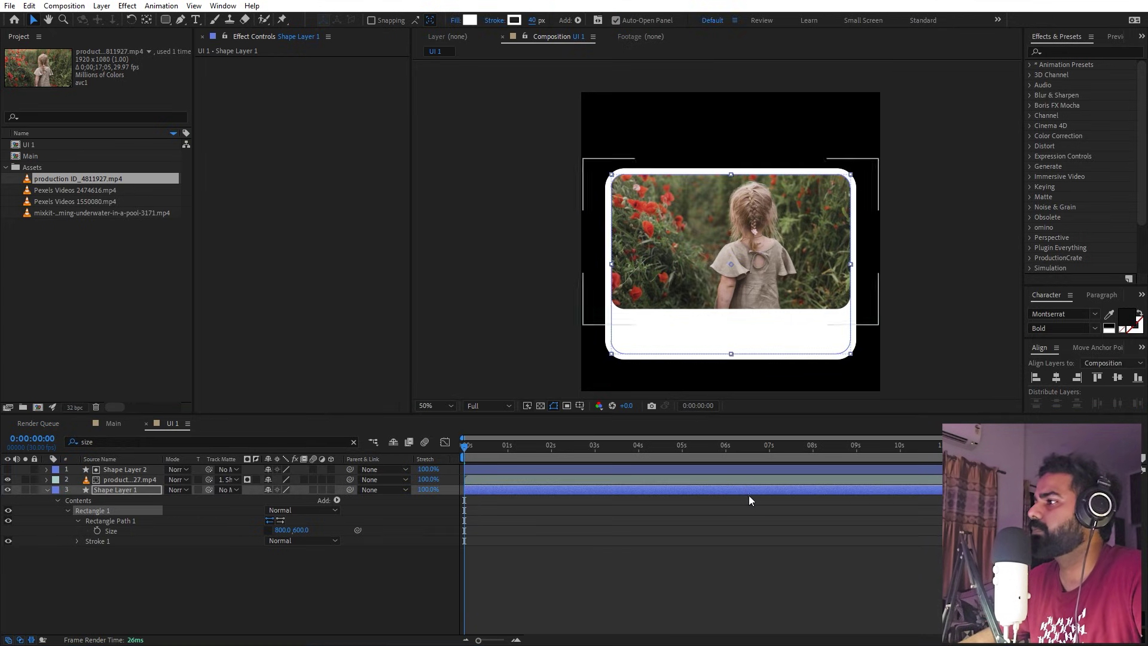
{"action": "left_click", "coordinate": [714, 585]}
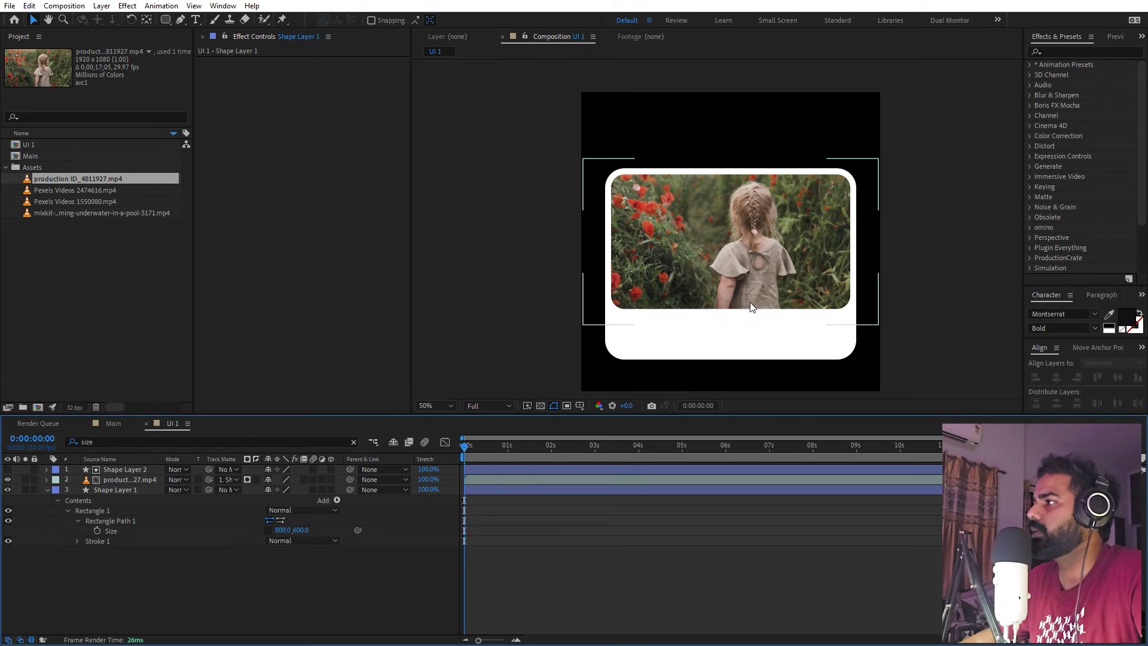
{"action": "left_click", "coordinate": [47, 489]}
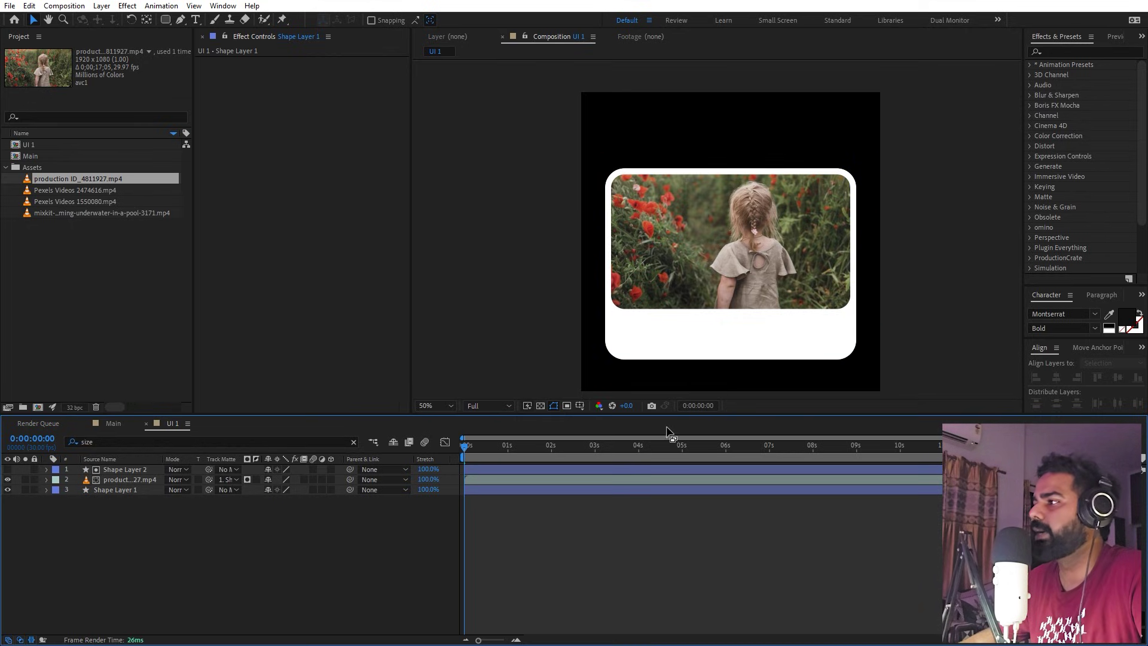
Add a Montserrat Bold text layer reading "Nature Walk" and reduce its font size to 54 px
{"action": "left_click", "coordinate": [79, 327]}
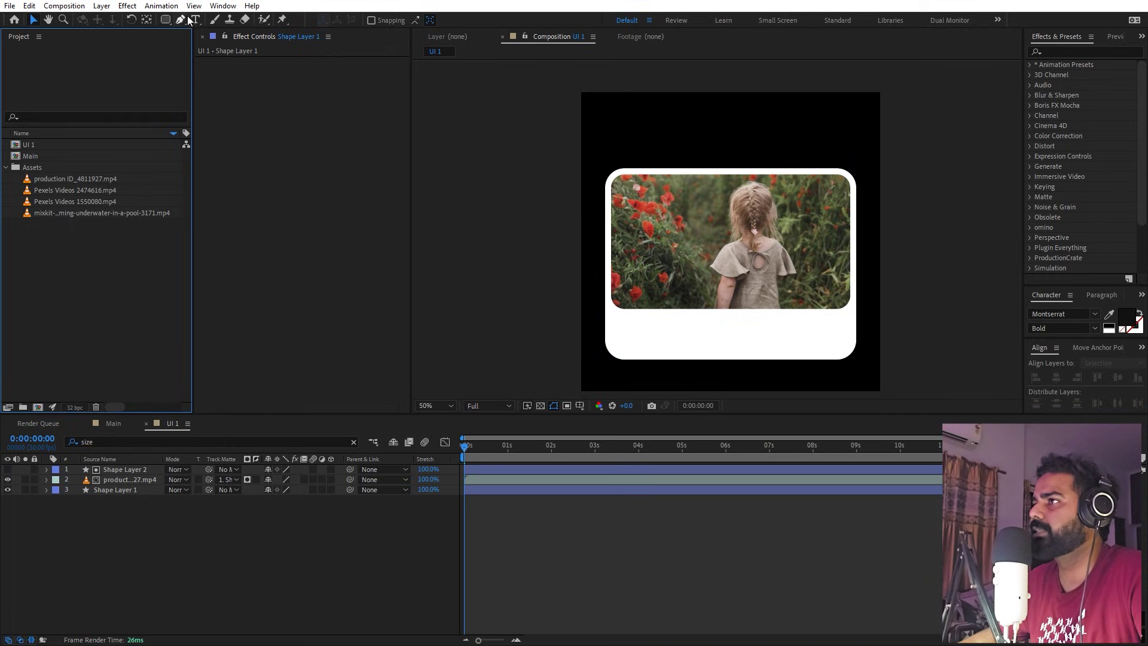
{"action": "left_click", "coordinate": [195, 21]}
{"action": "left_click", "coordinate": [561, 575]}
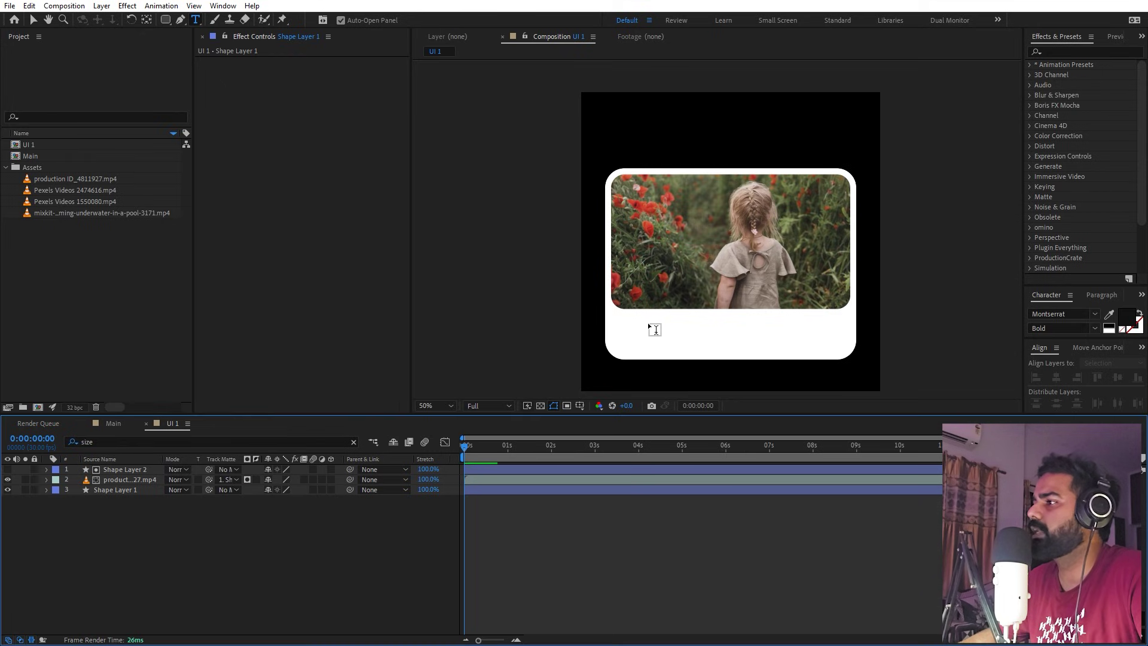
{"action": "left_click", "coordinate": [638, 336]}
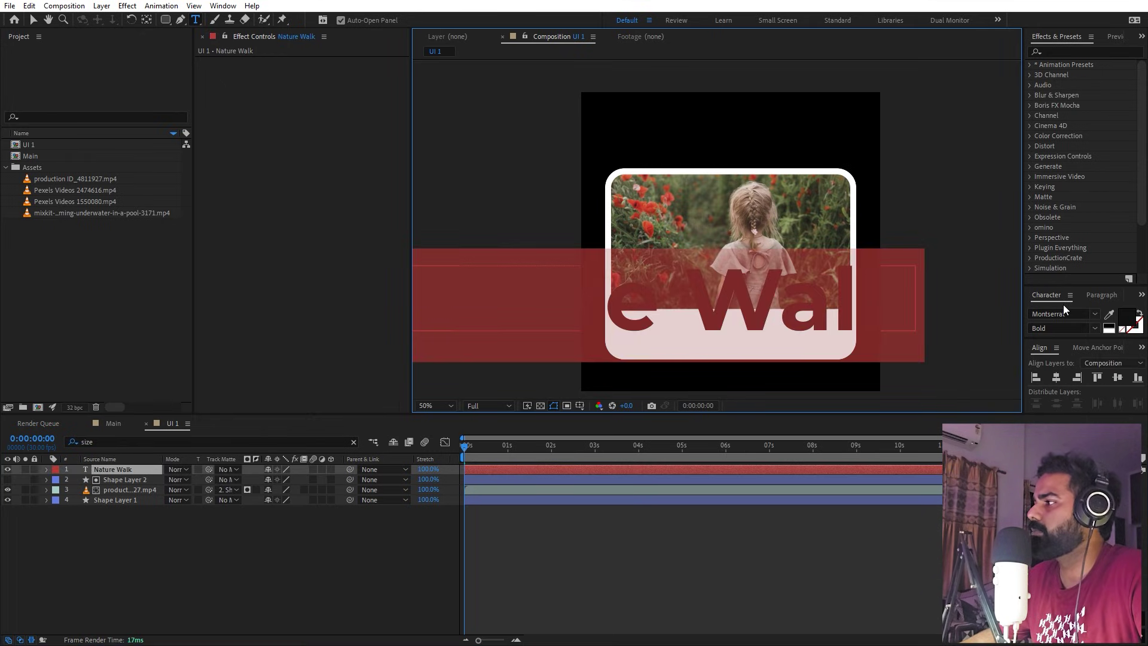
{"action": "left_click_drag", "start_coordinate": [1060, 286], "coordinate": [1060, 128]}
{"action": "left_click_drag", "start_coordinate": [1047, 187], "coordinate": [920, 197]}
Position the "Nature Walk" title just below the footage, near the left edge of the white card
{"action": "scroll", "coordinate": [644, 305], "scroll_direction": "up", "scroll_amount": 1}
{"action": "left_click_drag", "start_coordinate": [645, 305], "coordinate": [615, 168]}
{"action": "key", "text": "v"}
{"action": "left_click_drag", "start_coordinate": [544, 291], "coordinate": [616, 290]}
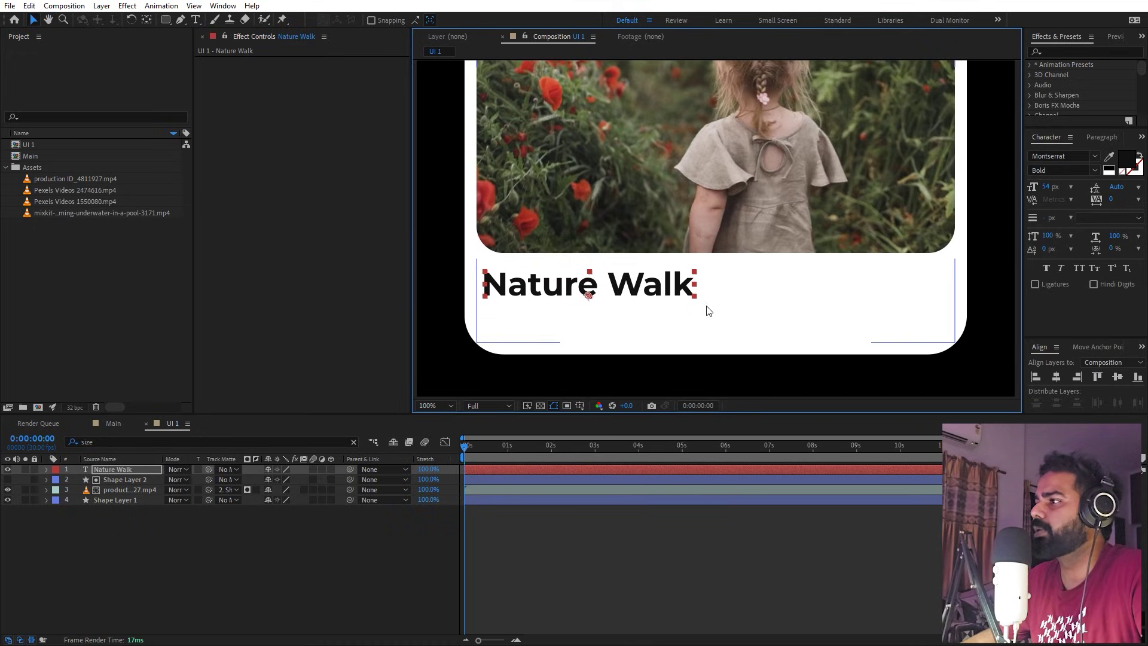
Duplicate the title, place the copy directly below it, and change its text to "13 Aug 1992, 1:15 pm"
{"action": "key", "text": "ctrl+d"}
{"action": "left_click_drag", "start_coordinate": [585, 291], "coordinate": [590, 324]}
{"action": "double_click", "coordinate": [589, 324]}
{"action": "double_click", "coordinate": [579, 320]}
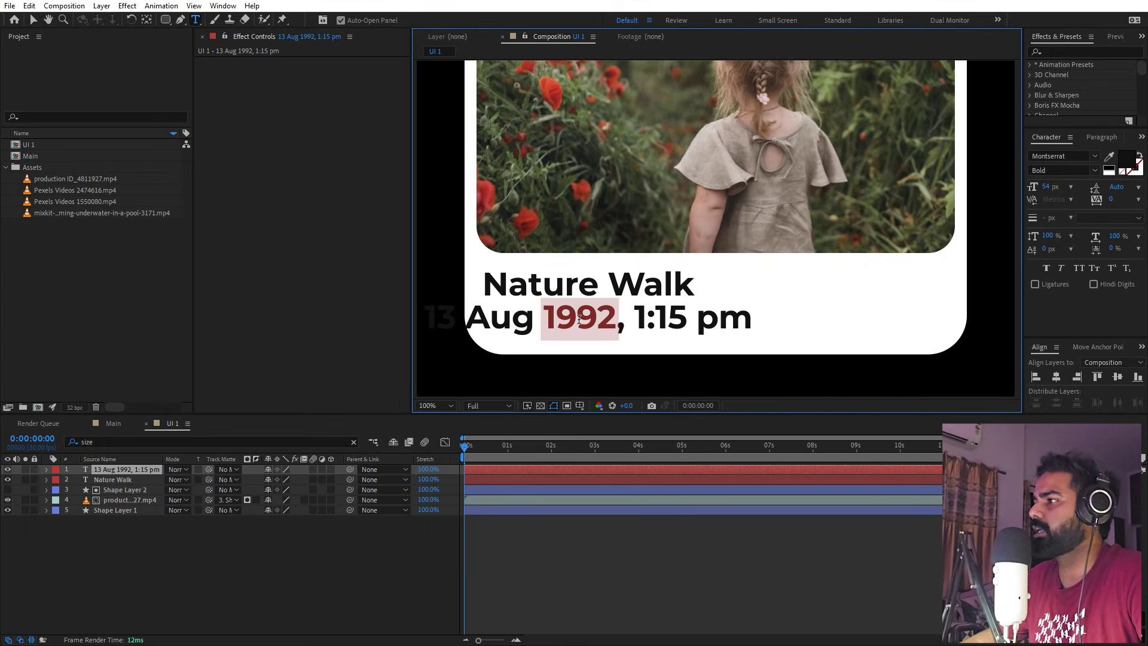
{"action": "triple_click", "coordinate": [579, 320]}
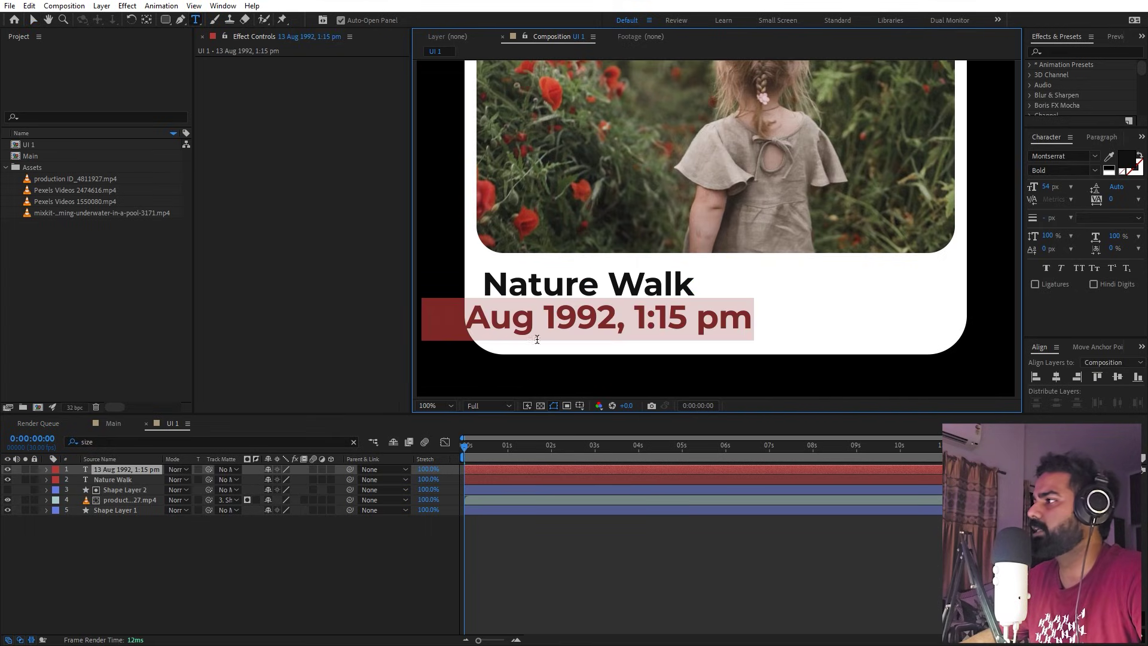
Set the date text layer's opacity to 54%
{"action": "left_click", "coordinate": [107, 470]}
{"action": "key", "text": "t"}
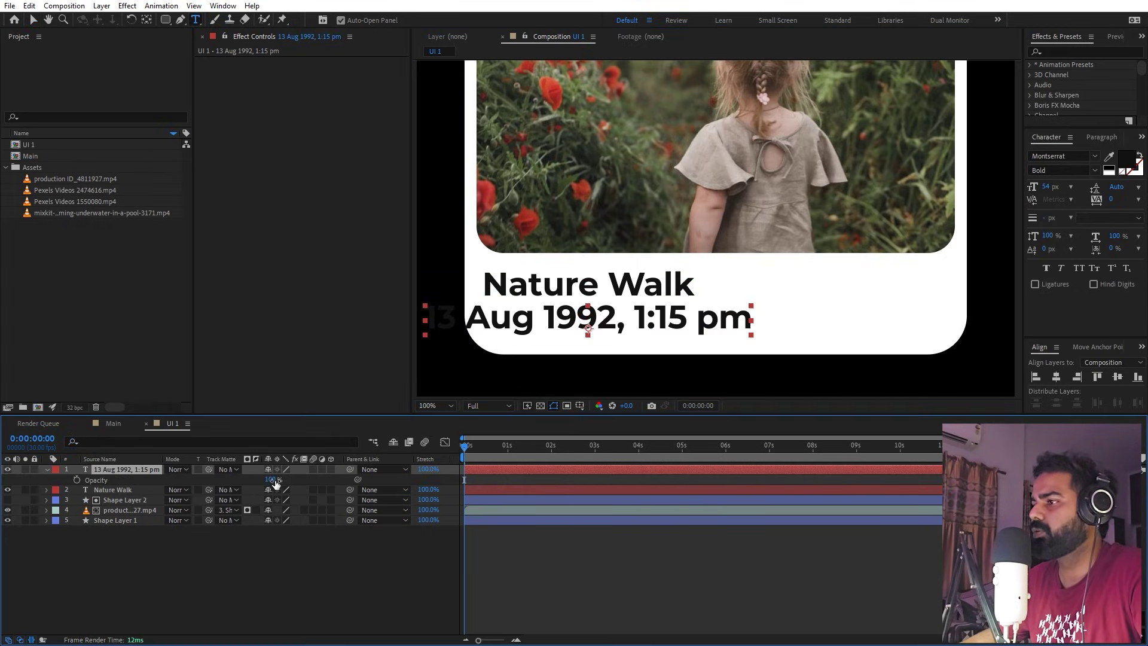
{"action": "type", "text": "543"}
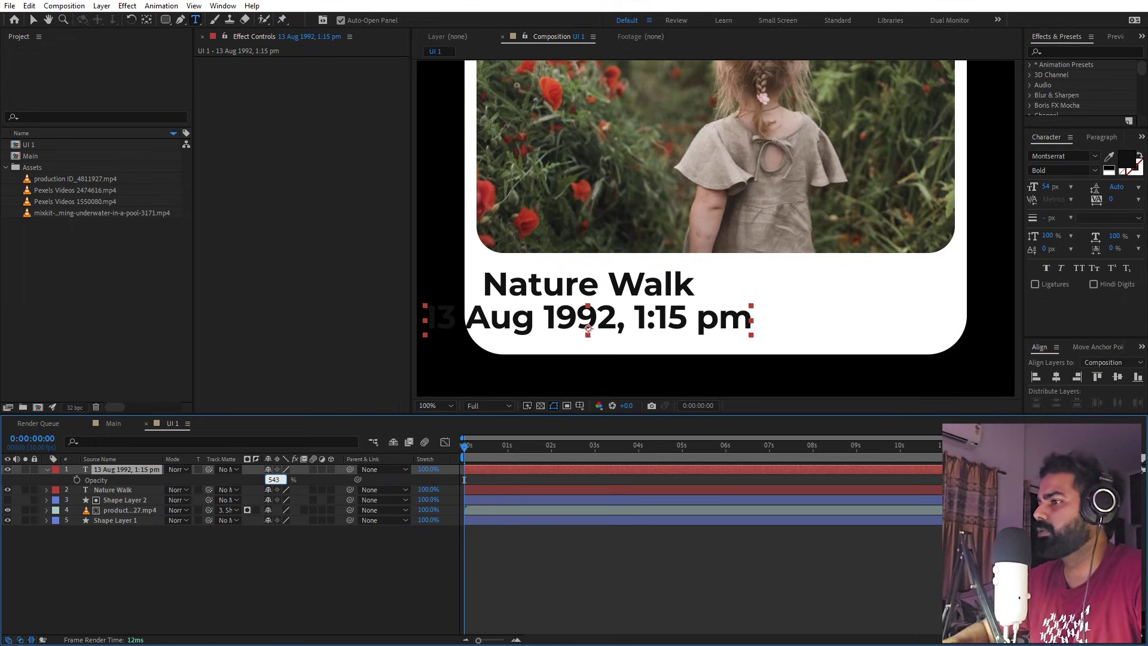
{"action": "key", "text": "Return"}
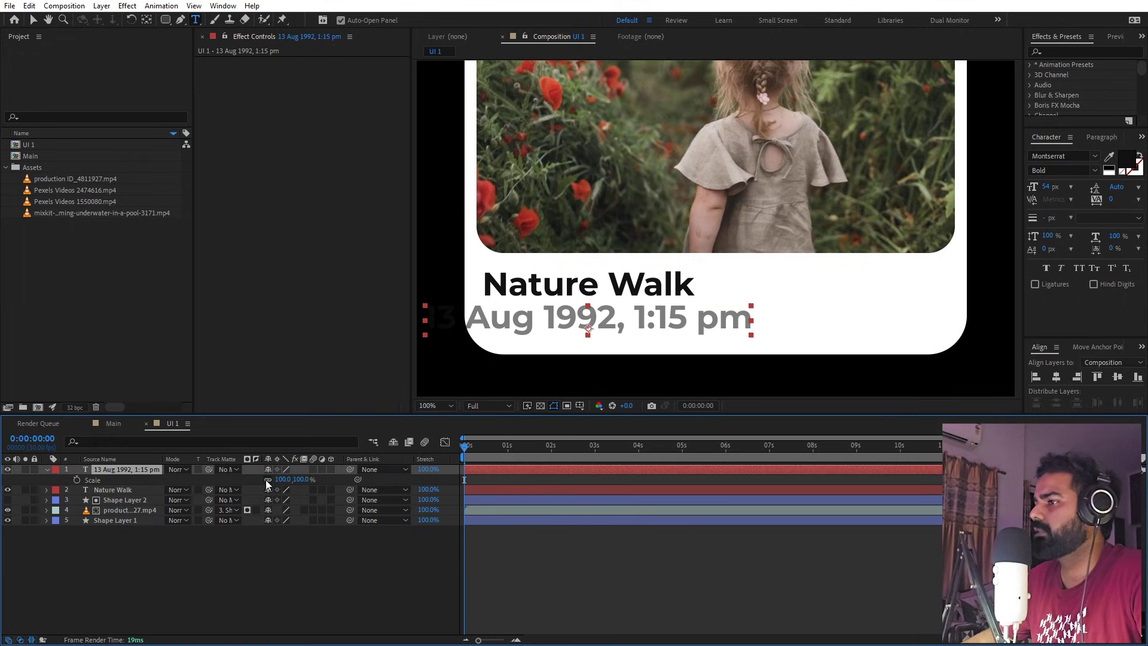
Scale the date text down to 51.3% and left-align it under the "Nature Walk" title
{"action": "left_click_drag", "start_coordinate": [279, 480], "coordinate": [249, 480]}
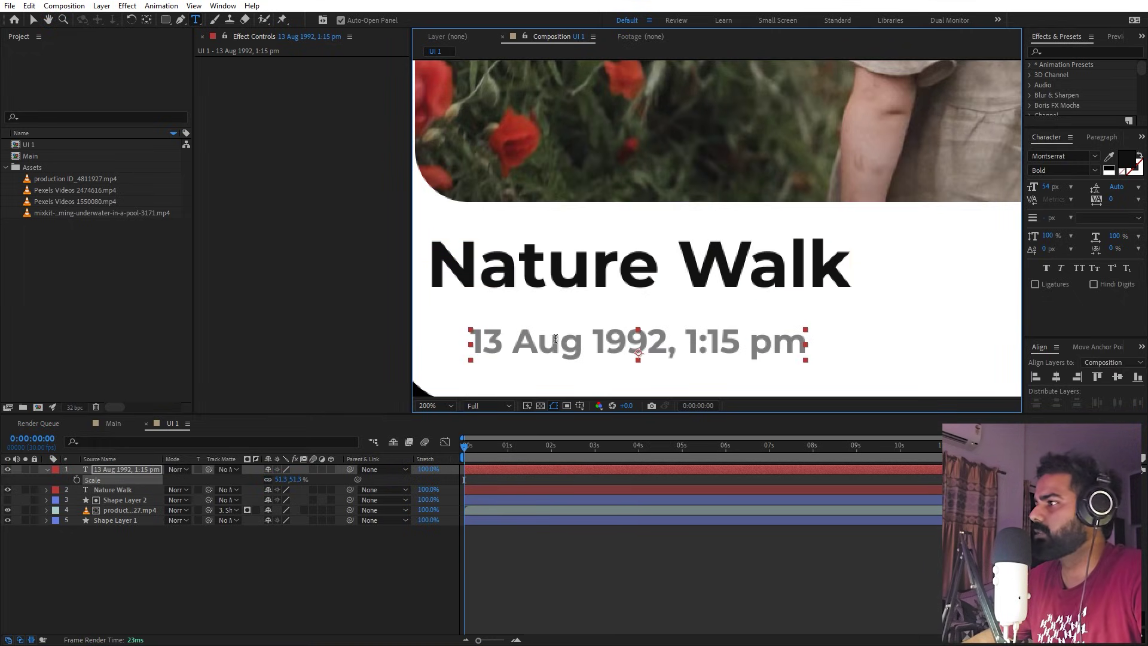
{"action": "key", "text": "v"}
{"action": "key", "text": "shift+slash"}
Duplicate the "Nature Walk" text layer, move the copy to the card's right side, and replace its text with "..."
{"action": "left_click", "coordinate": [132, 490]}
{"action": "key", "text": "ctrl+d"}
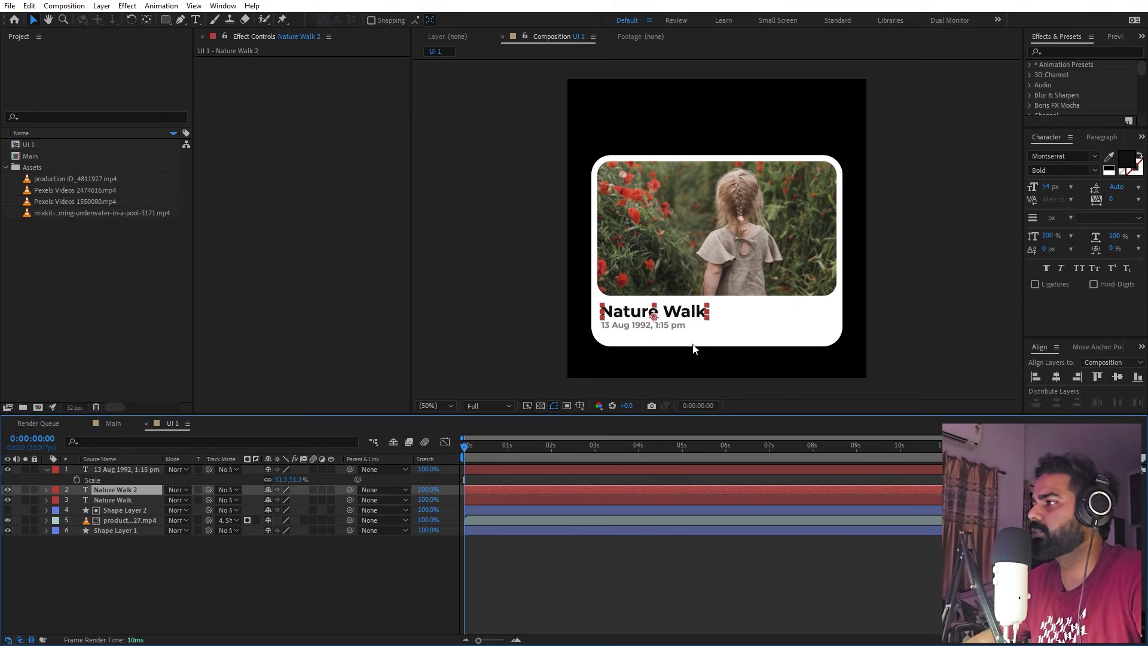
{"action": "left_click_drag", "start_coordinate": [674, 317], "coordinate": [785, 314]}
{"action": "double_click", "coordinate": [784, 314]}
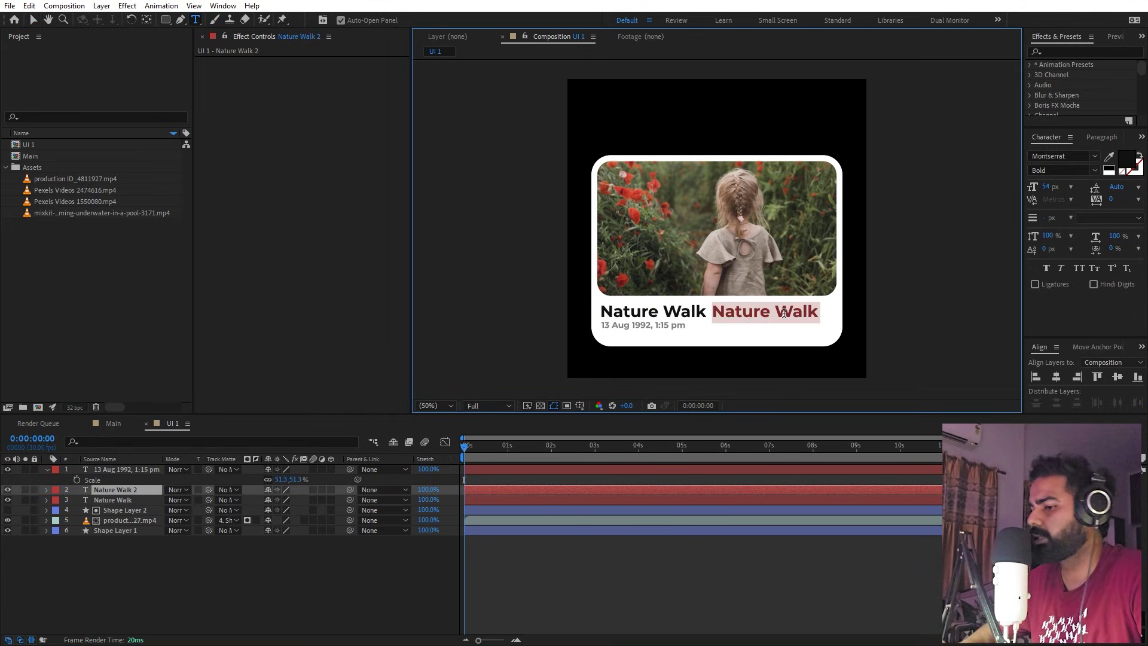
{"action": "type", "text": "..."}
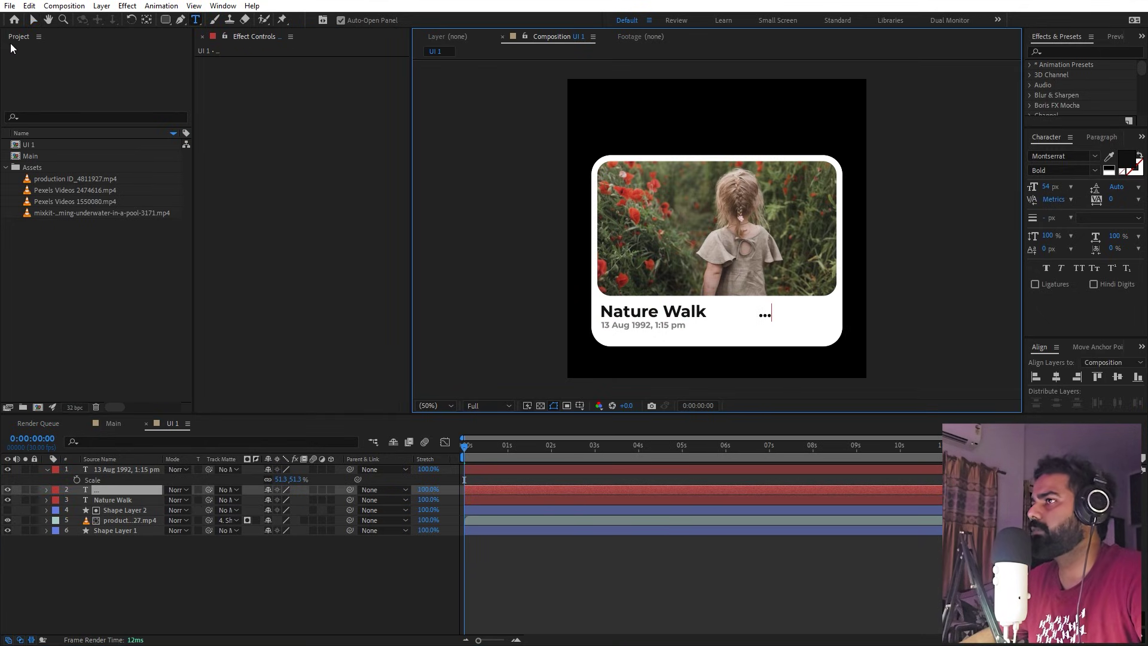
Position the three-dot text near the card's right edge, just below the footage
{"action": "left_click", "coordinate": [33, 20]}
{"action": "scroll", "coordinate": [616, 213], "scroll_direction": "up", "scroll_amount": 1}
{"action": "left_click_drag", "start_coordinate": [791, 239], "coordinate": [629, 153]}
{"action": "scroll", "coordinate": [717, 203], "scroll_direction": "up", "scroll_amount": 2}
{"action": "left_click_drag", "start_coordinate": [732, 336], "coordinate": [874, 259]}
{"action": "scroll", "coordinate": [874, 259], "scroll_direction": "down", "scroll_amount": 2}
{"action": "left_click", "coordinate": [773, 565]}
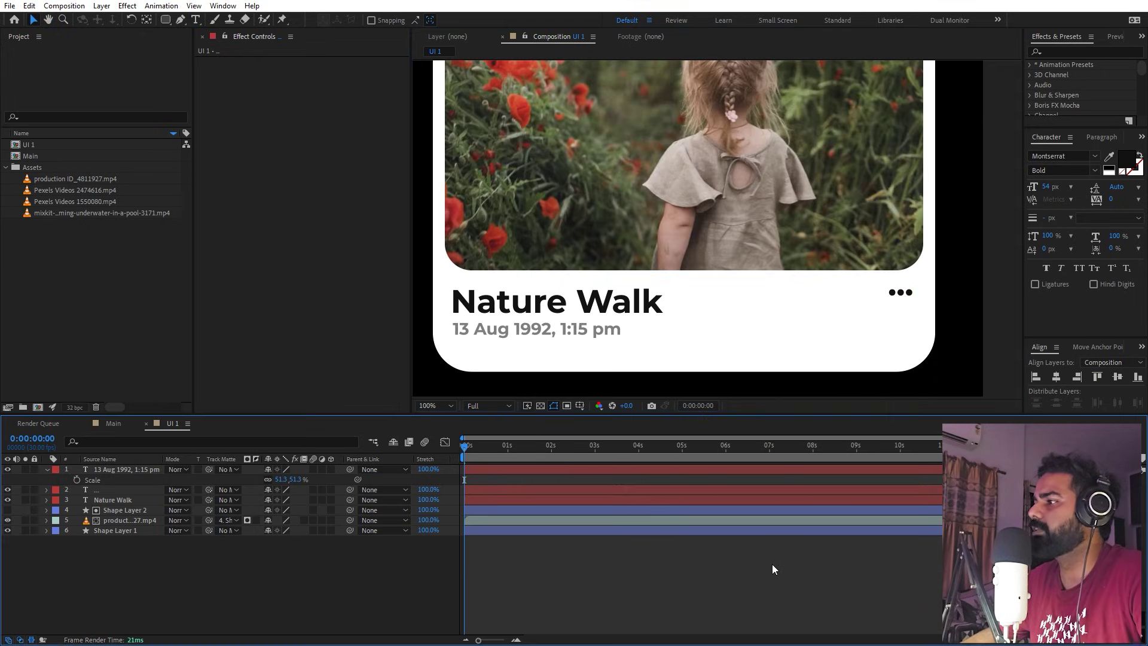
Select all layers and move the whole card up to center it vertically using the title/action safe guides
{"action": "key", "text": "shift+slash"}
{"action": "left_click", "coordinate": [120, 531]}
{"action": "left_click", "coordinate": [128, 471], "text": "shift"}
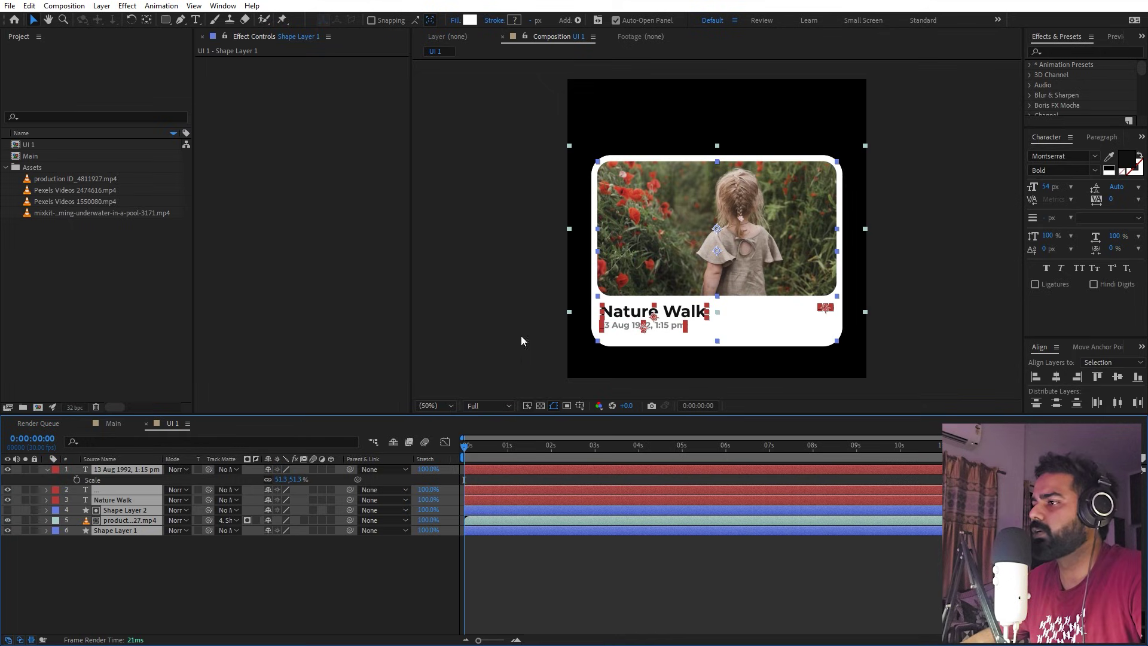
{"action": "left_click", "coordinate": [580, 406]}
{"action": "left_click", "coordinate": [598, 420]}
{"action": "left_click_drag", "start_coordinate": [774, 252], "coordinate": [771, 230]}
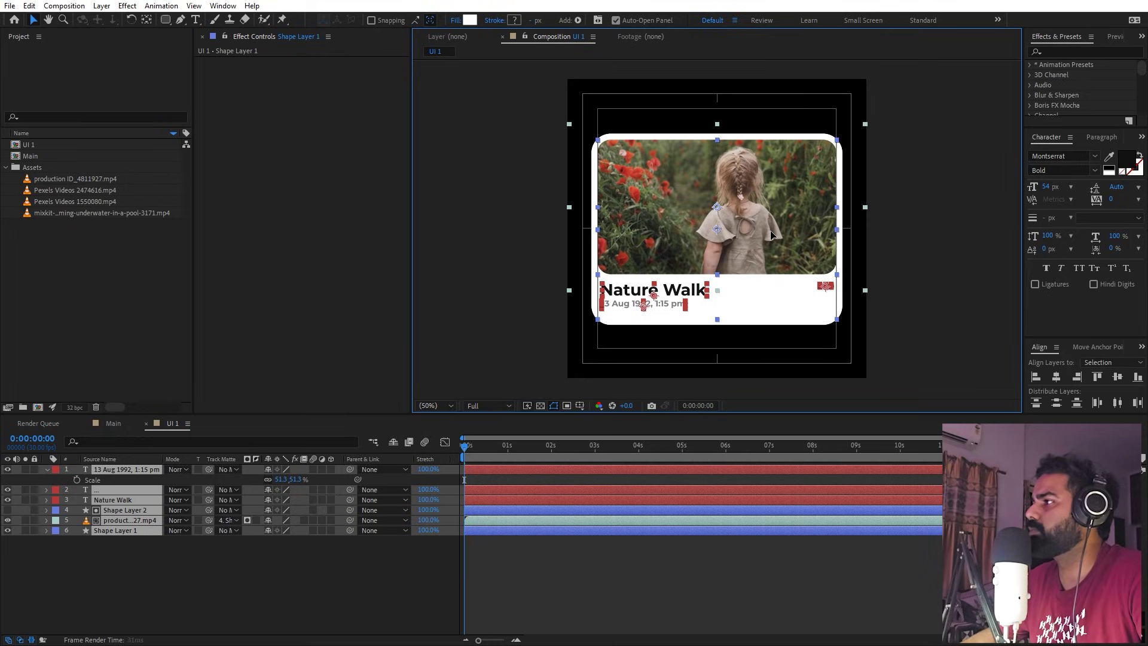
{"action": "left_click", "coordinate": [657, 630]}
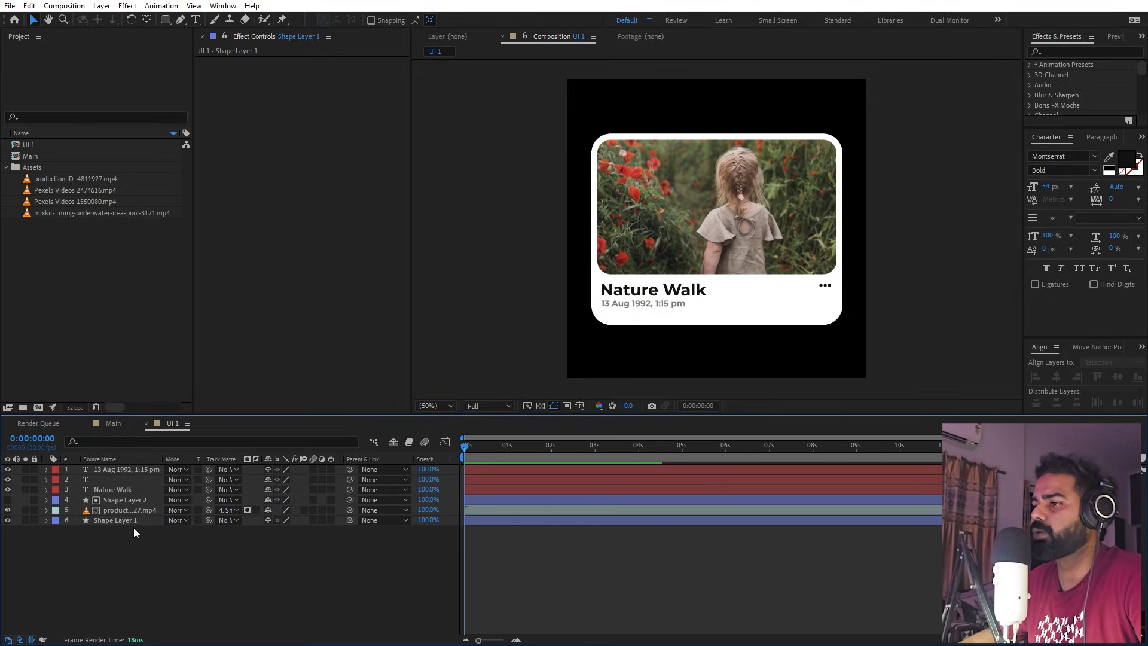
Duplicate Shape Layer 1 and change the stroke color of the bottommost rectangle to bright blue
{"action": "left_click", "coordinate": [112, 519]}
{"action": "key", "text": "ctrl+d"}
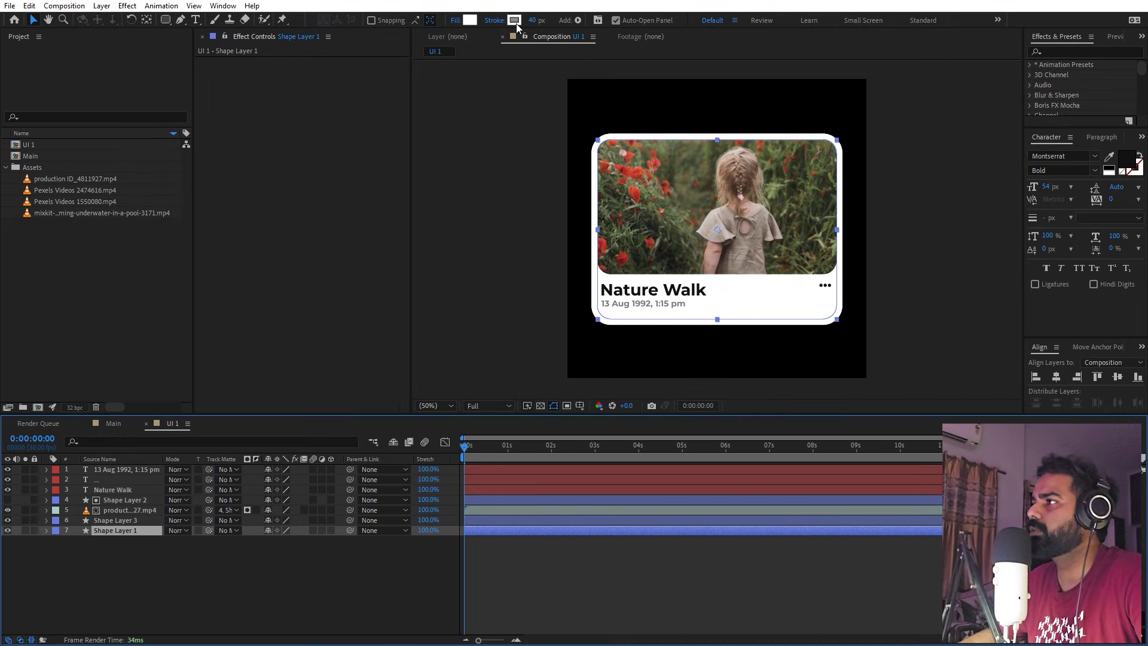
{"action": "left_click", "coordinate": [515, 21]}
{"action": "left_click_drag", "start_coordinate": [219, 314], "coordinate": [226, 316]}
{"action": "left_click_drag", "start_coordinate": [140, 284], "coordinate": [379, 124]}
{"action": "left_click", "coordinate": [311, 250]}
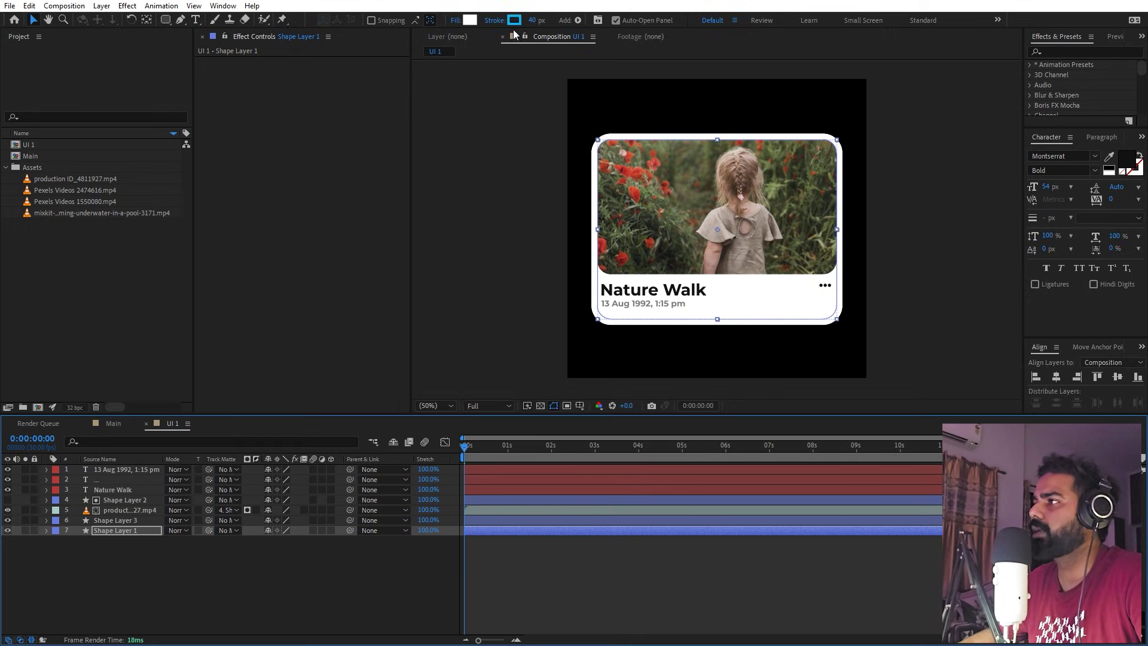
Widen the bright blue stroke of the bottommost rectangle until it forms a thin border around the white card
{"action": "mouse_move", "coordinate": [530, 22]}
{"action": "left_mouse_down"}
{"action": "mouse_move", "coordinate": [658, 29]}
{"action": "mouse_move", "coordinate": [632, 34]}
{"action": "left_mouse_up"}
{"action": "left_click", "coordinate": [722, 606]}
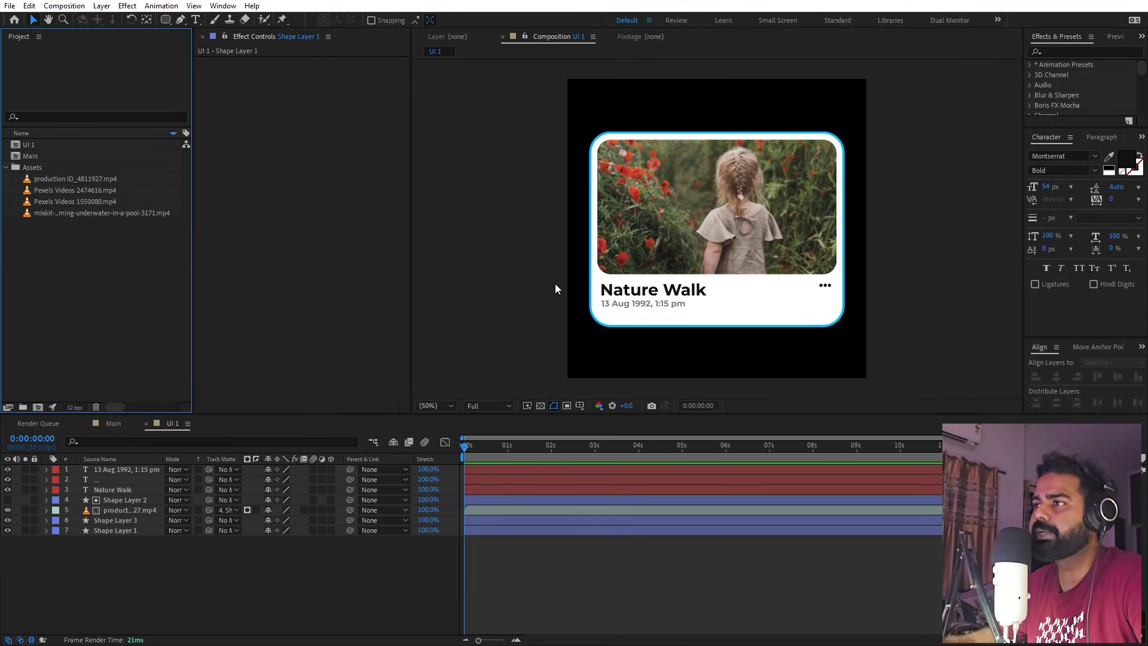
Duplicate the UI 1 composition and open the copy
{"action": "left_click", "coordinate": [22, 144]}
{"action": "key", "text": "ctrl+d"}
{"action": "double_click", "coordinate": [31, 145]}
Replace the card's footage with Pexels Videos 1550080.mp4, then scale it down and position it to fill the rounded frame
{"action": "left_click", "coordinate": [128, 508]}
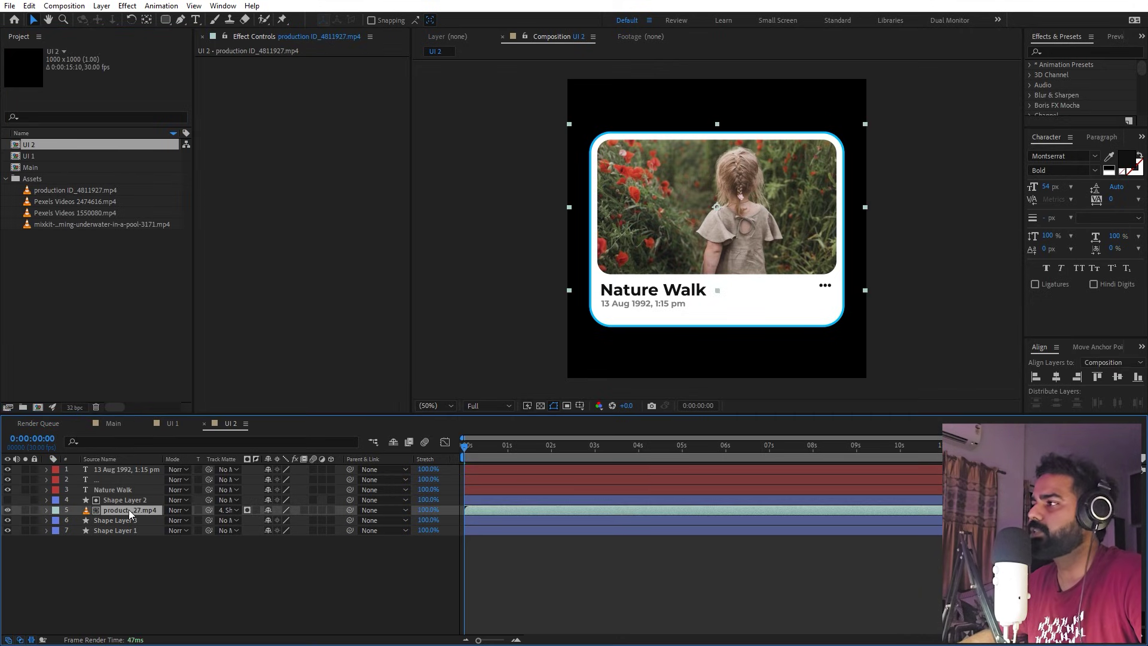
{"action": "left_click", "coordinate": [58, 193]}
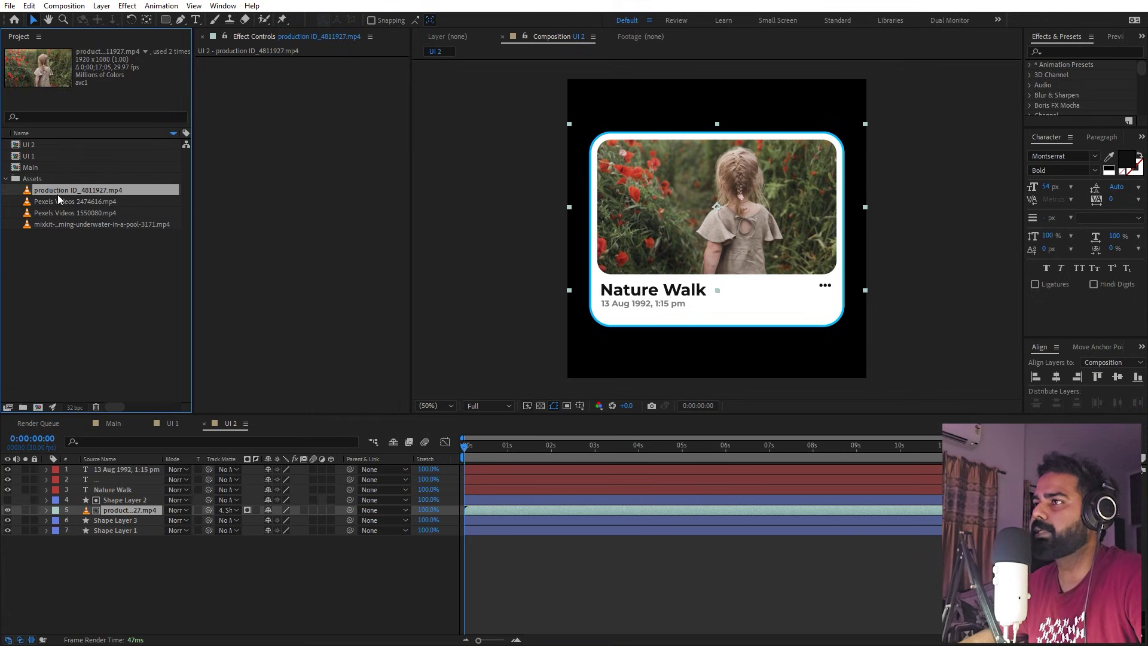
{"action": "left_click", "coordinate": [62, 211]}
{"action": "left_click_drag", "start_coordinate": [63, 213], "coordinate": [128, 509]}
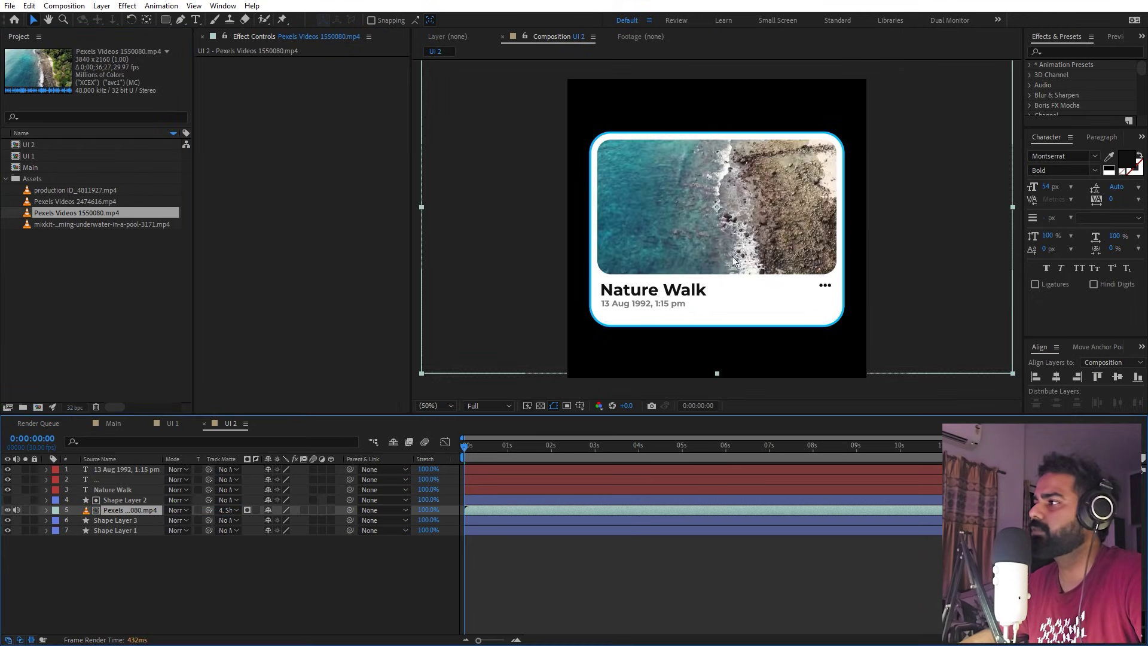
{"action": "left_click_drag", "start_coordinate": [423, 374], "coordinate": [562, 294]}
{"action": "left_click_drag", "start_coordinate": [802, 175], "coordinate": [802, 181]}
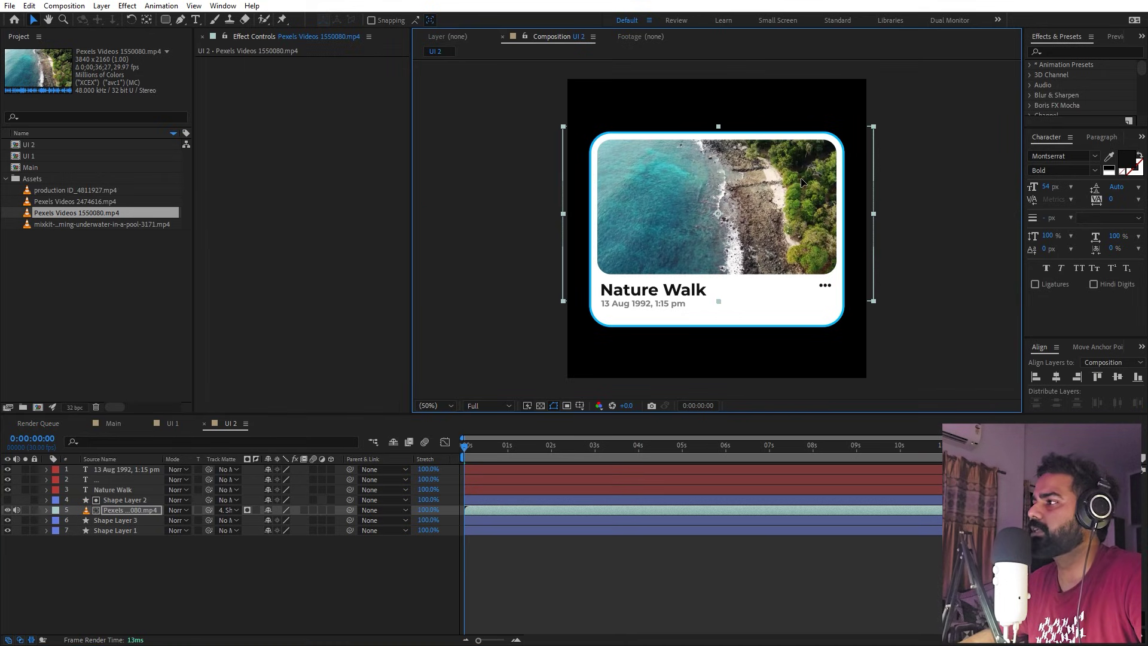
Change the "Nature Walk" title to "Beach Side View" and align its start with the date line, then open the date text for editing
{"action": "left_click", "coordinate": [124, 467]}
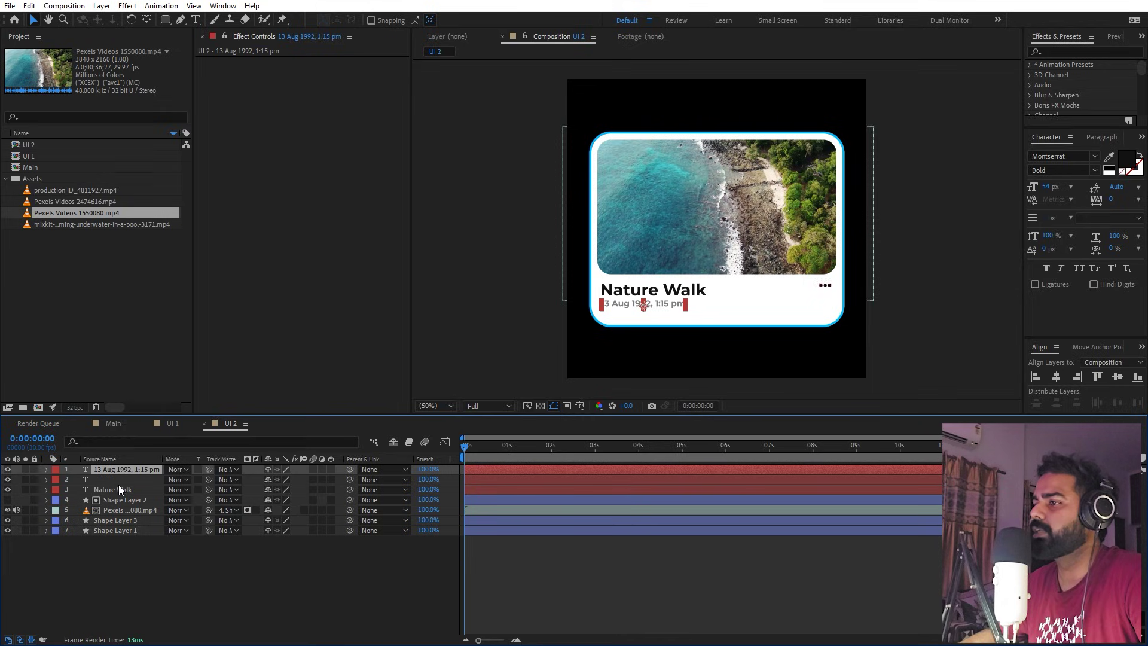
{"action": "double_click", "coordinate": [118, 489]}
{"action": "type", "text": "Beach Side View"}
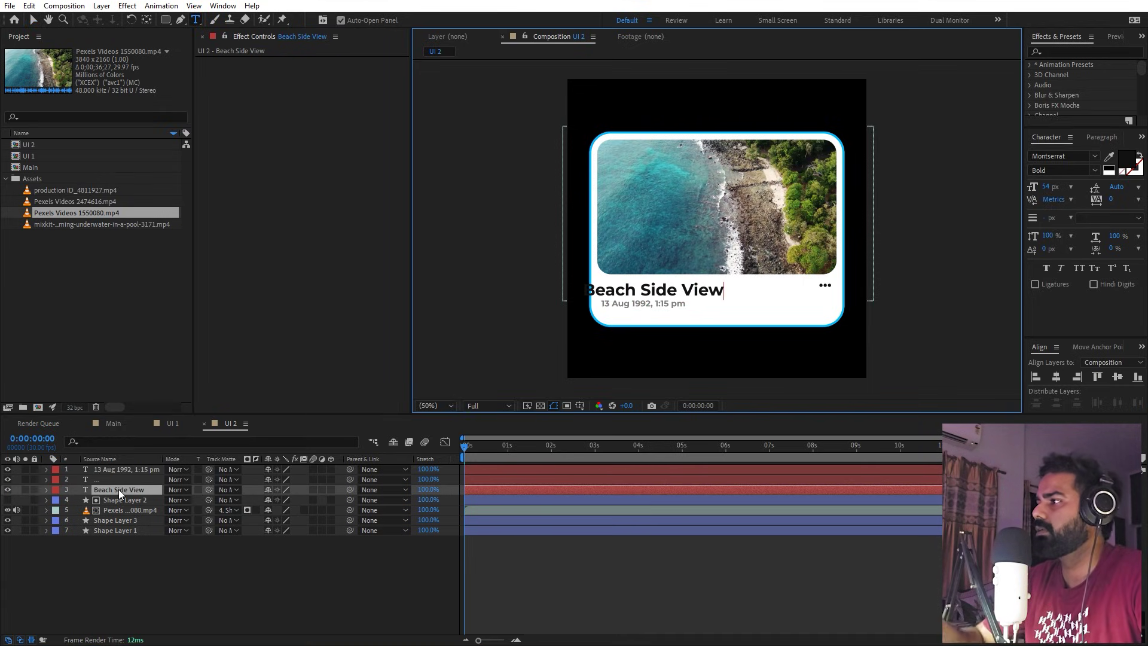
{"action": "left_click", "coordinate": [34, 20]}
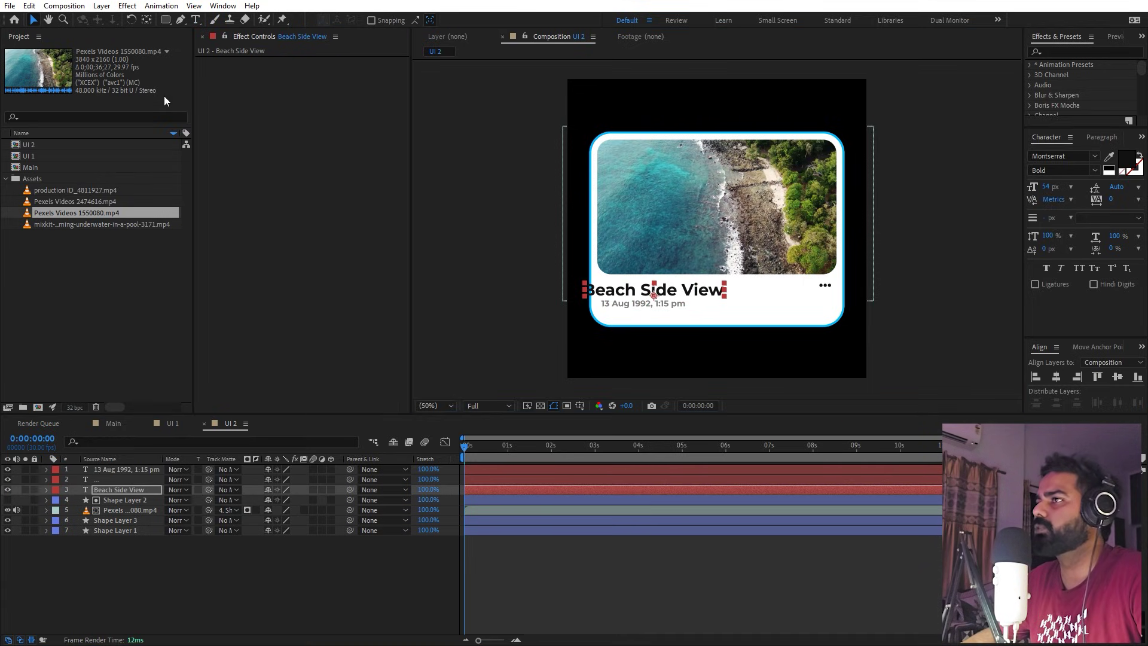
{"action": "left_click_drag", "start_coordinate": [698, 289], "coordinate": [711, 291]}
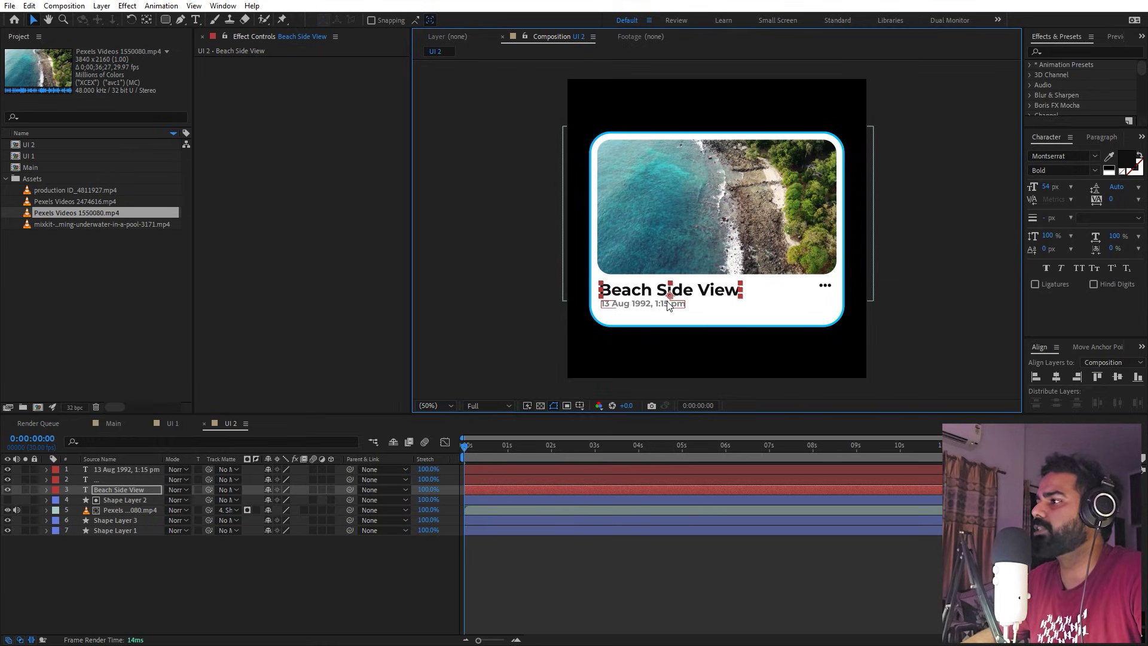
{"action": "double_click", "coordinate": [669, 305]}
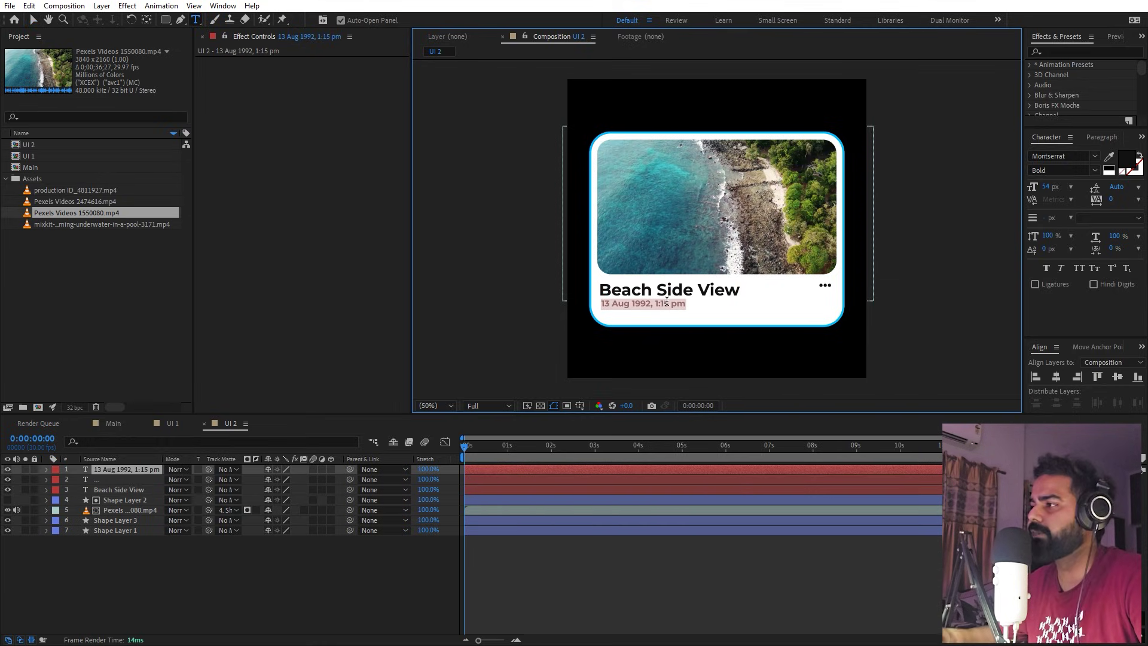
Duplicate the UI 2 composition to make another card
{"action": "left_click", "coordinate": [34, 146]}
{"action": "key", "text": "ctrl+d"}
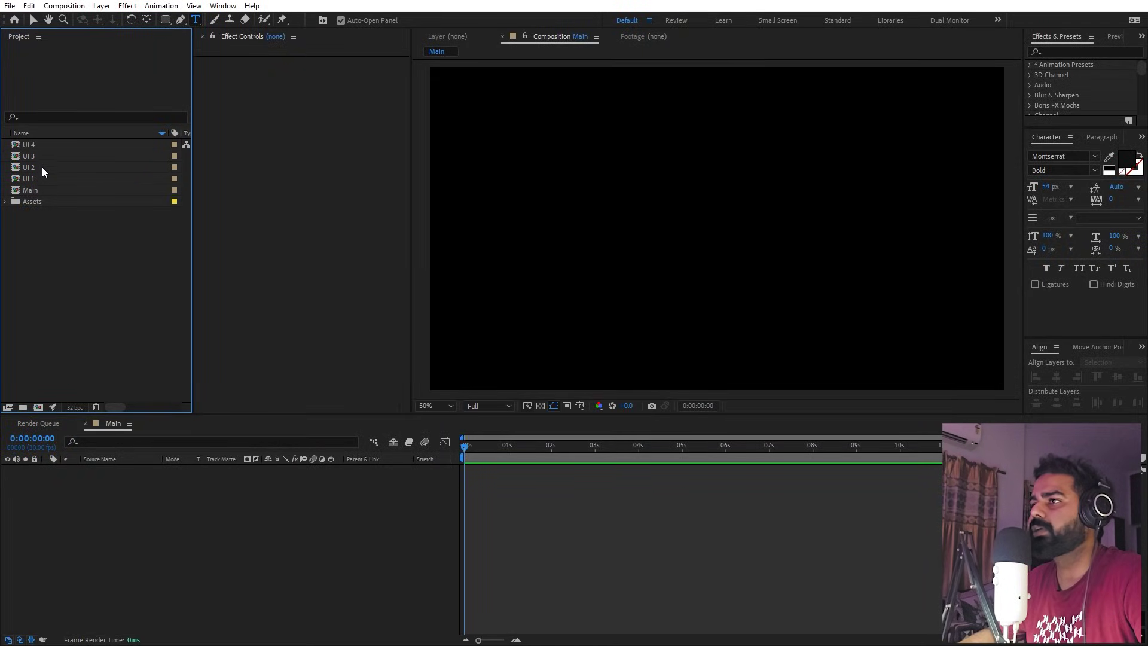
Open the UI 2 and UI 4 card compositions to examine their layers
{"action": "double_click", "coordinate": [39, 170]}
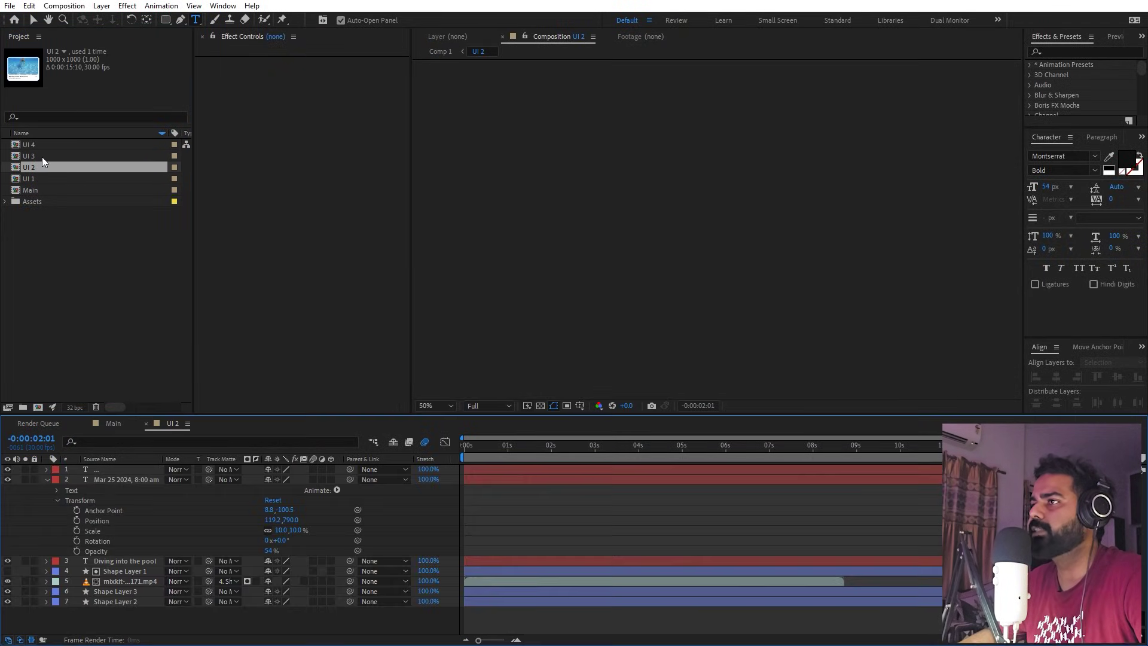
{"action": "double_click", "coordinate": [43, 146]}
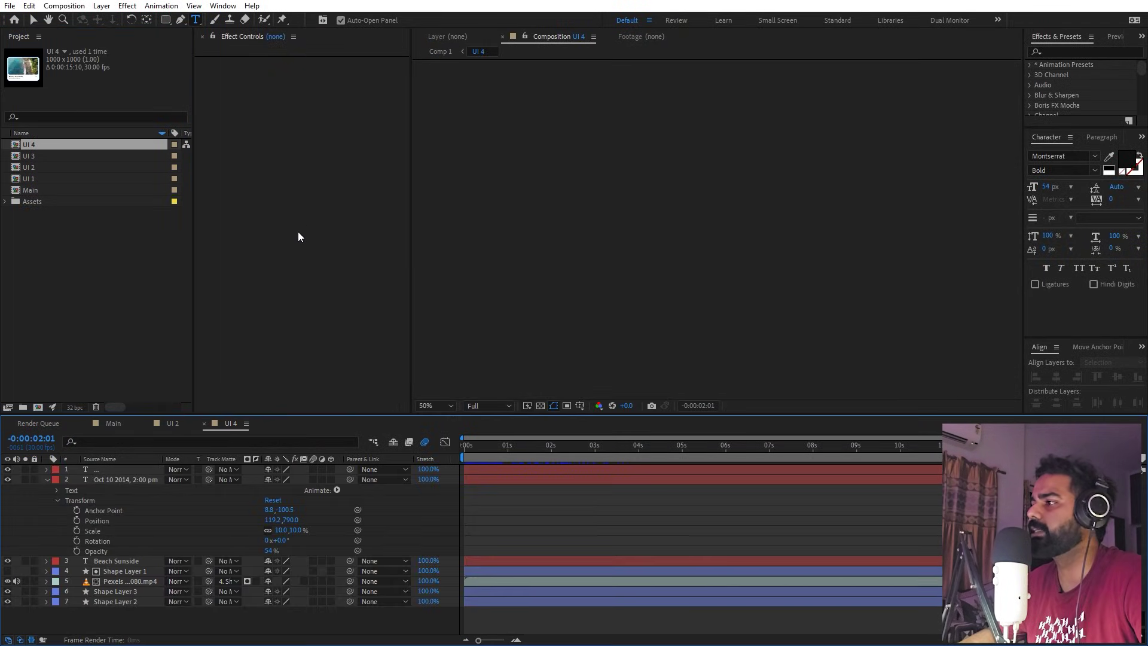
Go to the Main composition and create a 1920 × 1080 px dark gray solid in it
{"action": "left_click", "coordinate": [111, 422]}
{"action": "left_click", "coordinate": [91, 280]}
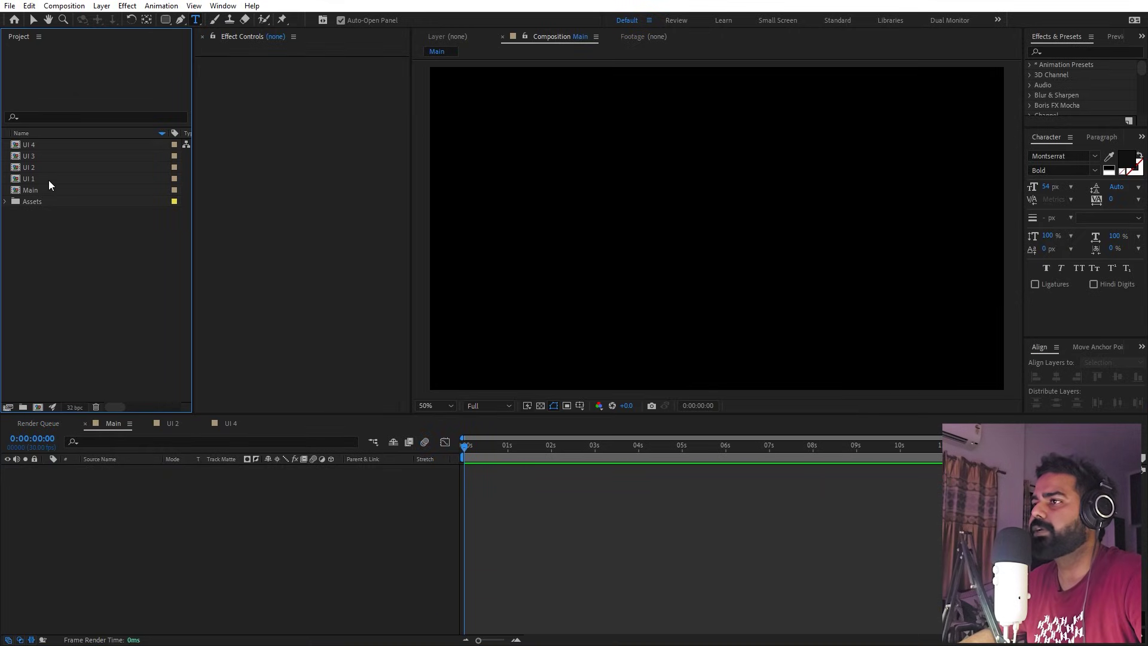
{"action": "right_click", "coordinate": [171, 558]}
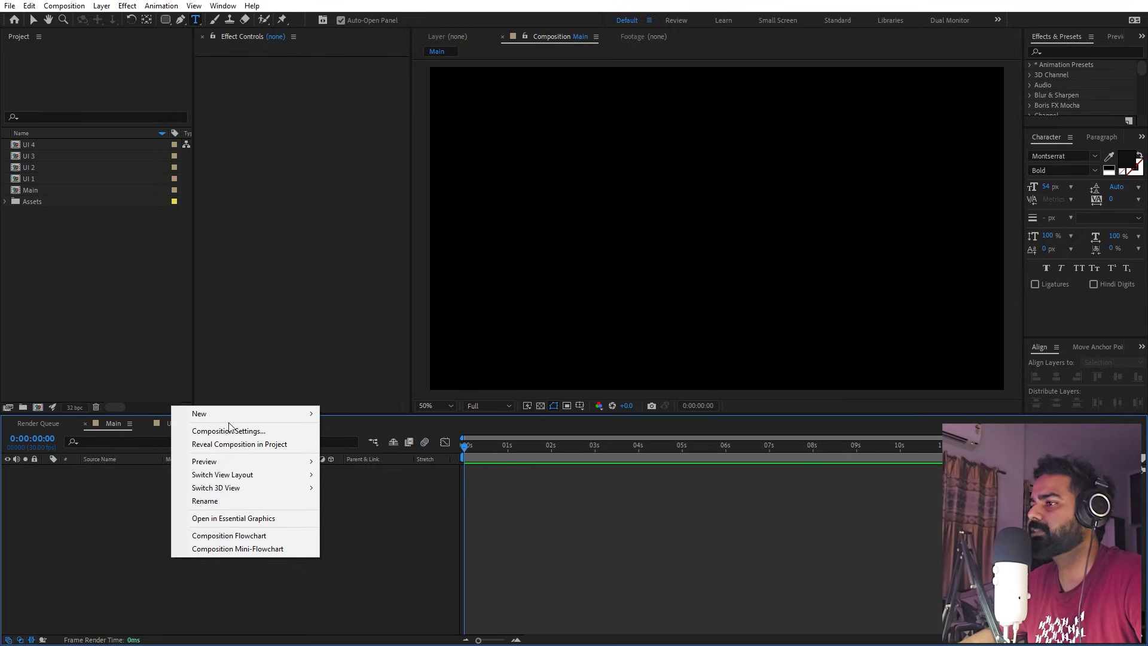
{"action": "mouse_move", "coordinate": [251, 413]}
{"action": "left_click", "coordinate": [370, 444]}
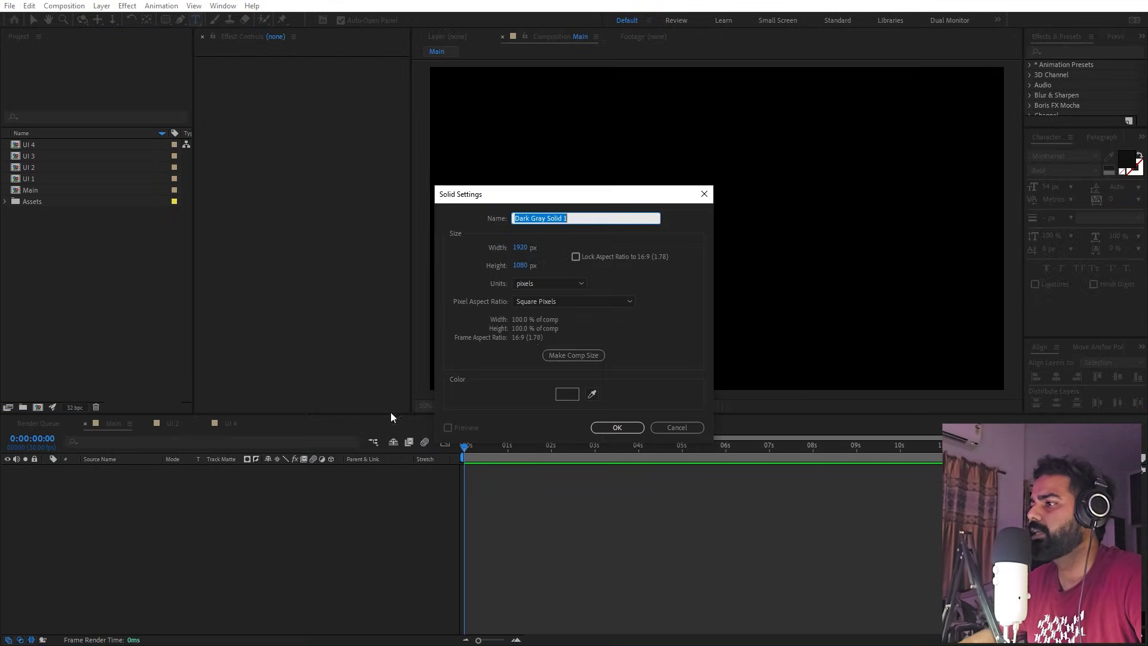
{"action": "left_click", "coordinate": [611, 429]}
Apply the 4-Color Gradient effect to the solid and recolor it as a white background with bright and pale blue
{"action": "left_click", "coordinate": [1080, 52]}
{"action": "type", "text": "gradient"}
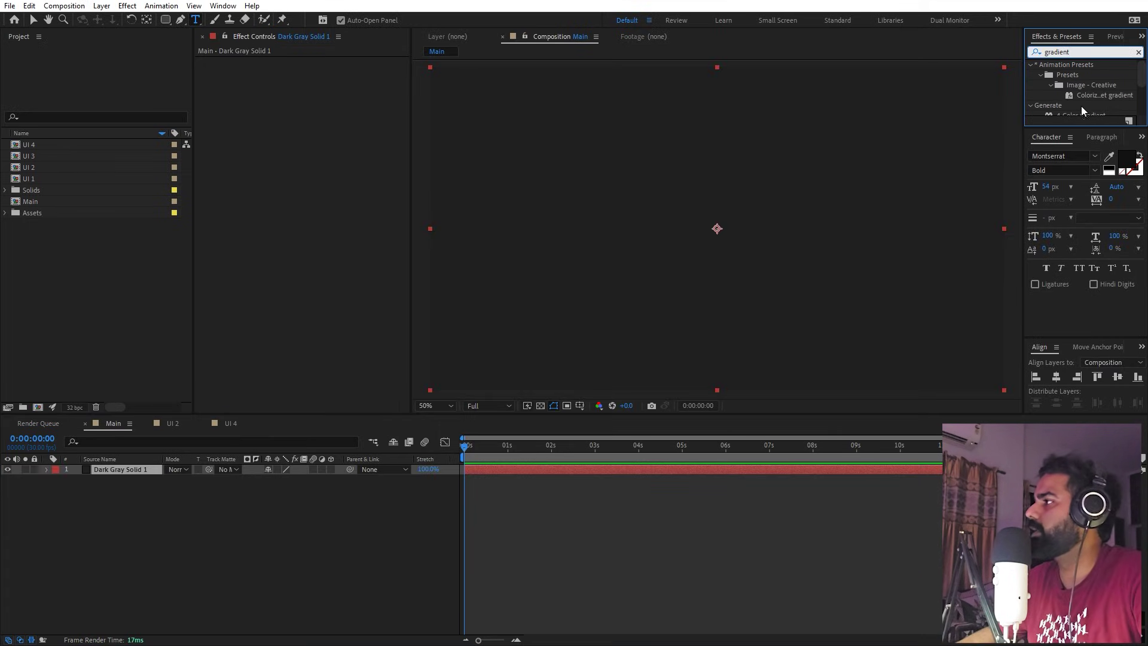
{"action": "left_click", "coordinate": [1085, 127]}
{"action": "left_click_drag", "start_coordinate": [1083, 127], "coordinate": [725, 213]}
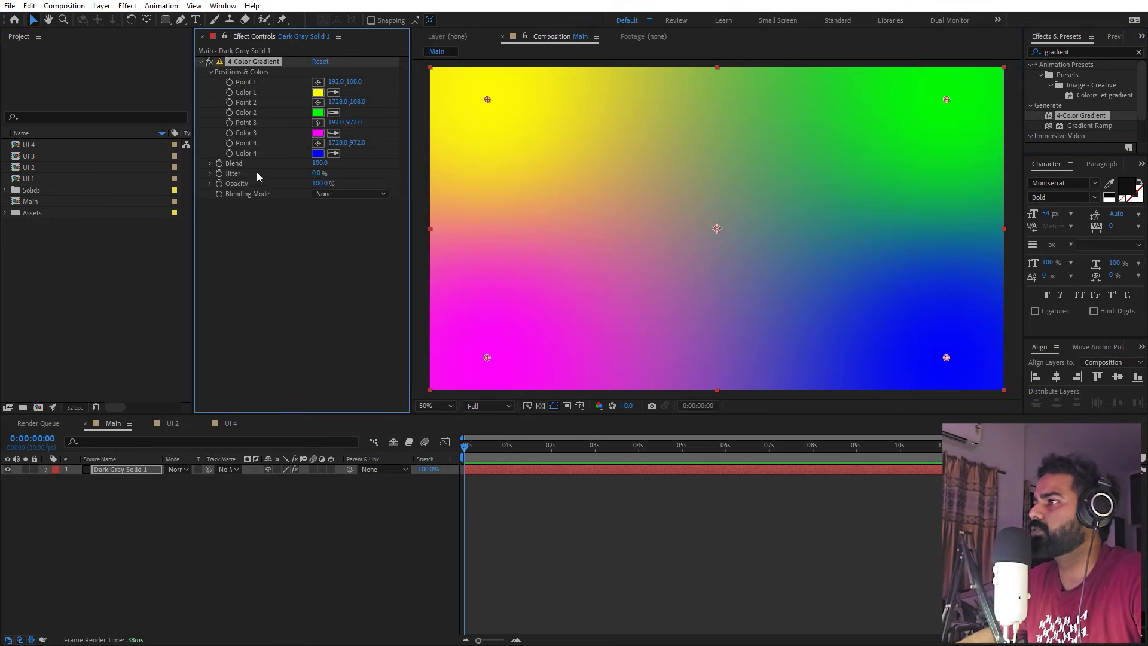
{"action": "left_click", "coordinate": [318, 92]}
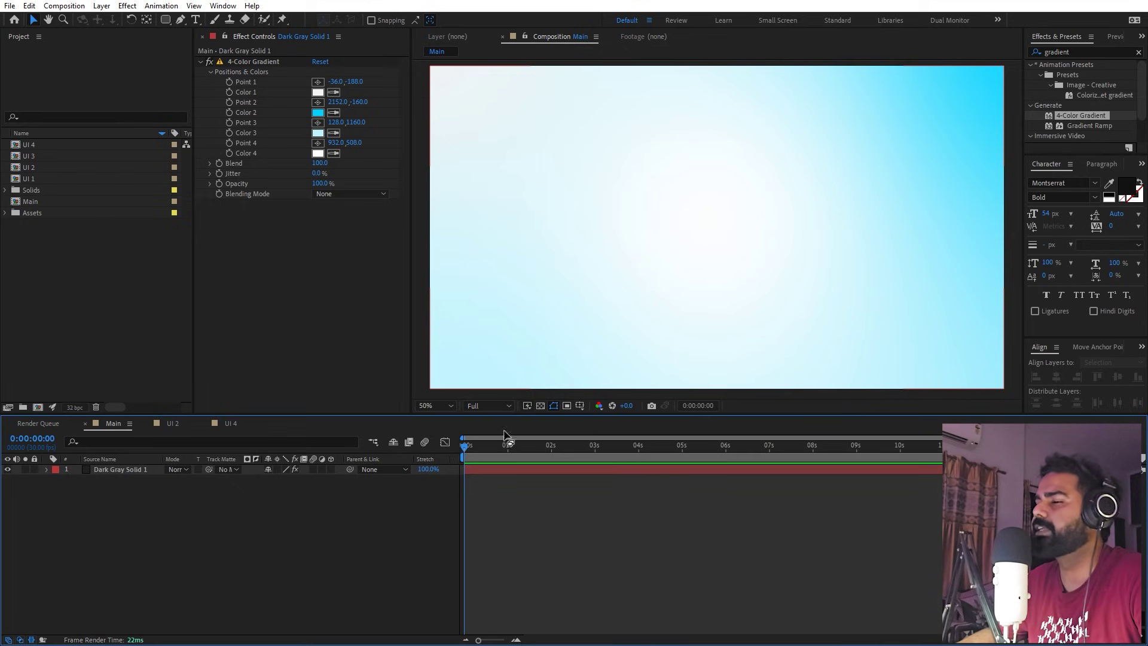
Add the UI 1 to UI 4 compositions above the background solid and shift their start to about 6 seconds
{"action": "left_click", "coordinate": [27, 178]}
{"action": "left_click", "coordinate": [37, 145], "text": "shift"}
{"action": "left_click_drag", "start_coordinate": [47, 160], "coordinate": [103, 470]}
{"action": "left_click_drag", "start_coordinate": [547, 499], "coordinate": [741, 467]}
{"action": "left_click", "coordinate": [76, 315]}
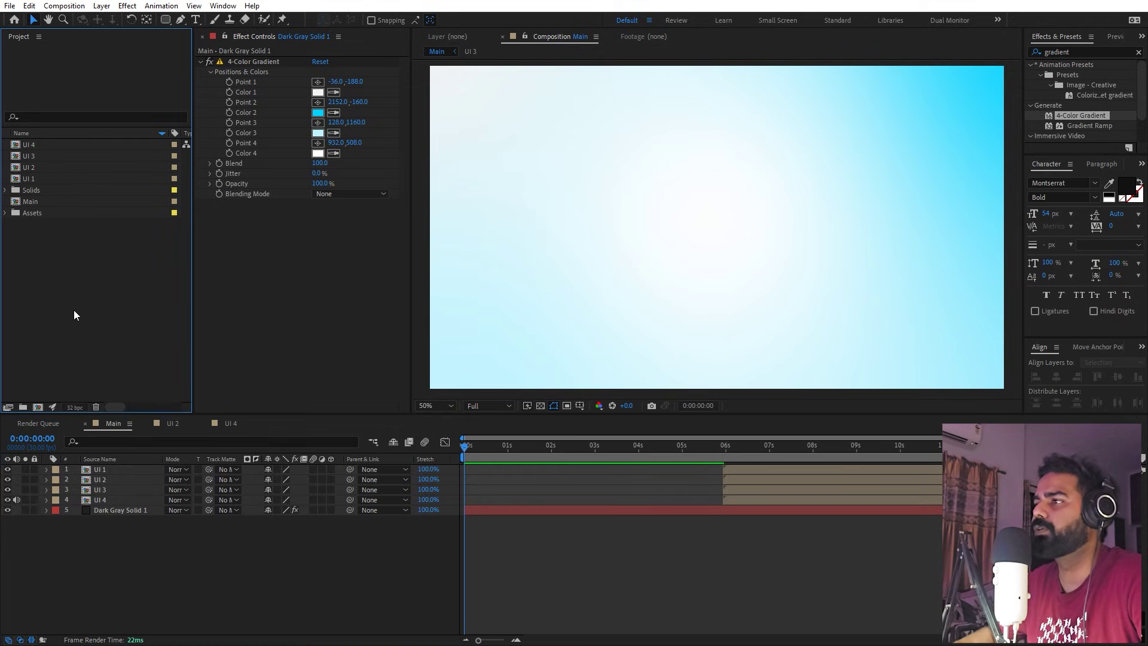
Draw a white rounded rectangle about 706 × 120 px without stroke, centered in the composition with its anchor point in its middle
{"action": "left_click", "coordinate": [167, 19]}
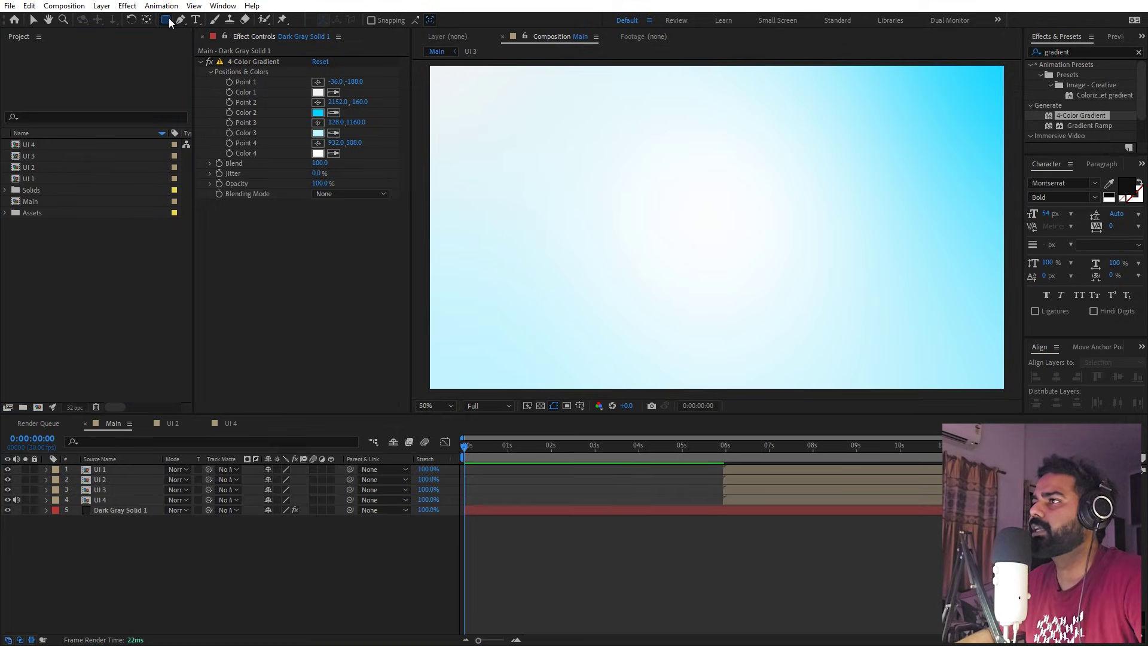
{"action": "left_click", "coordinate": [615, 540]}
{"action": "mouse_move", "coordinate": [592, 205]}
{"action": "left_mouse_down"}
{"action": "mouse_move", "coordinate": [741, 250]}
{"action": "mouse_move", "coordinate": [802, 239]}
{"action": "left_mouse_up"}
{"action": "left_click", "coordinate": [1058, 378]}
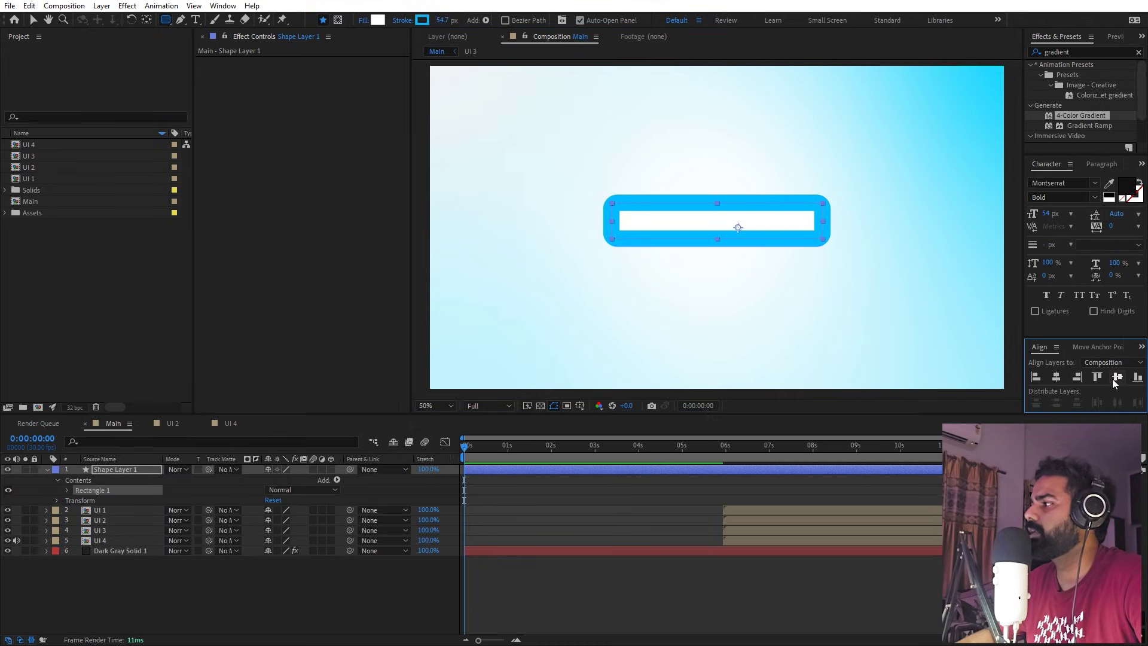
{"action": "left_click", "coordinate": [1119, 378]}
{"action": "left_click_drag", "start_coordinate": [442, 20], "coordinate": [422, 21]}
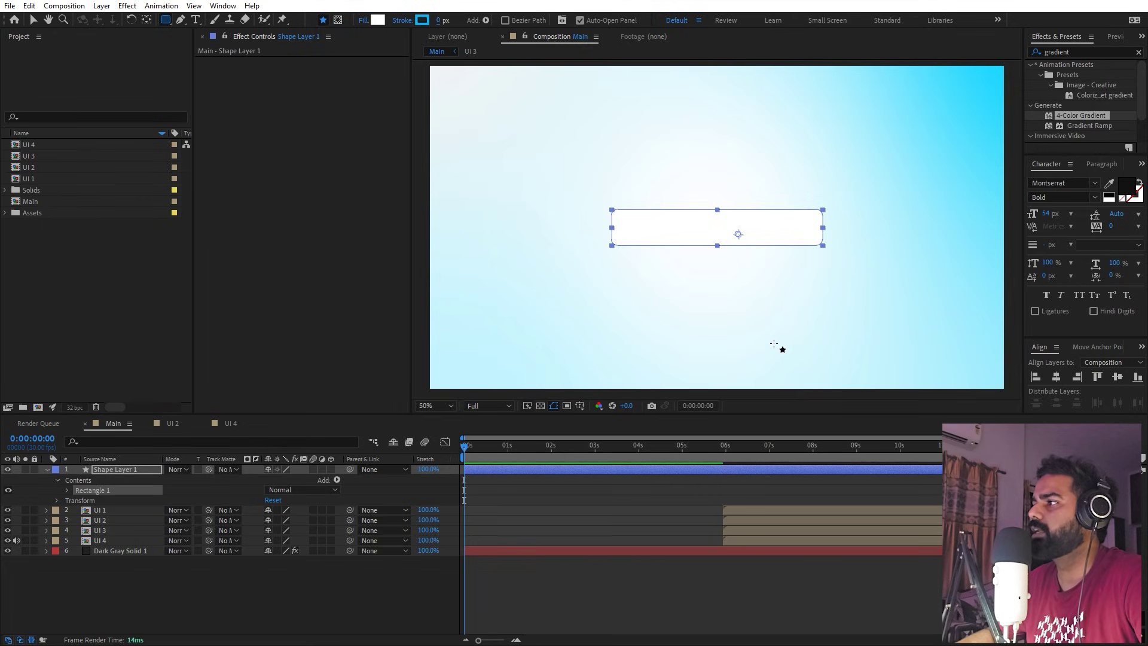
{"action": "left_click", "coordinate": [147, 19]}
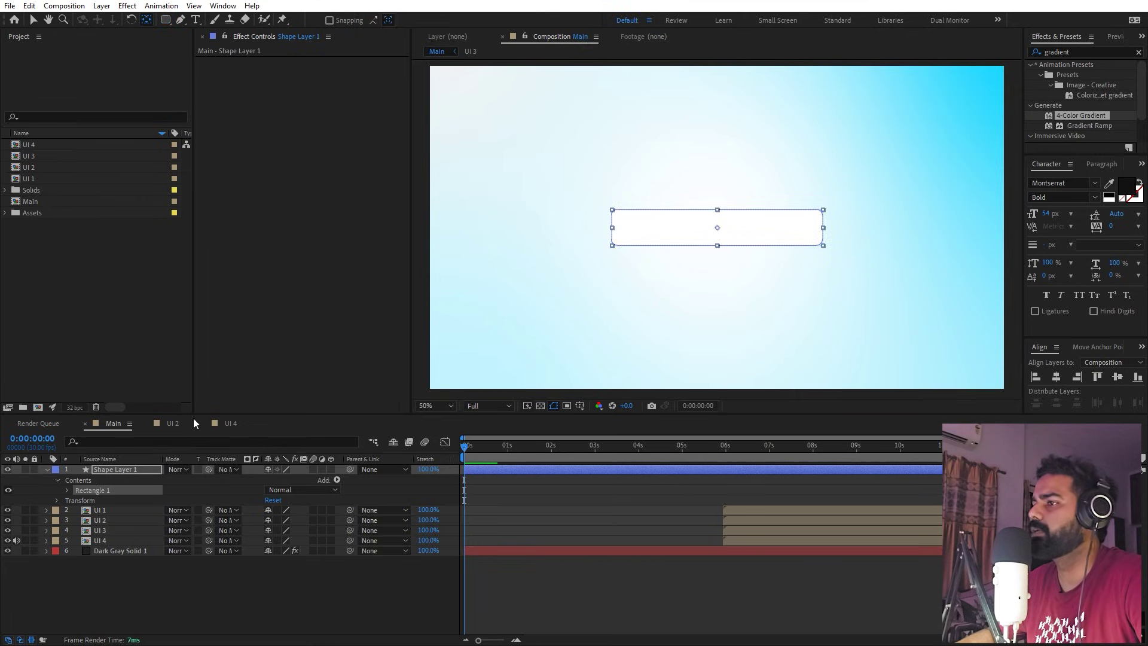
Set the rectangle's size to 800 × 150
{"action": "left_click", "coordinate": [127, 441]}
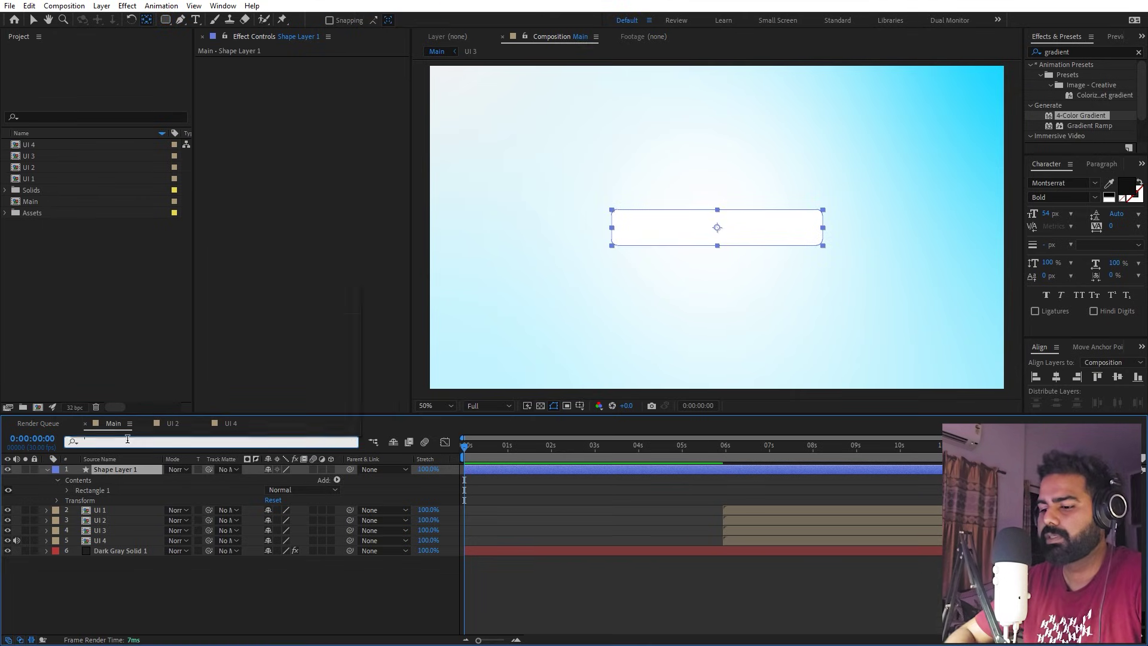
{"action": "type", "text": "size"}
{"action": "left_click", "coordinate": [268, 511]}
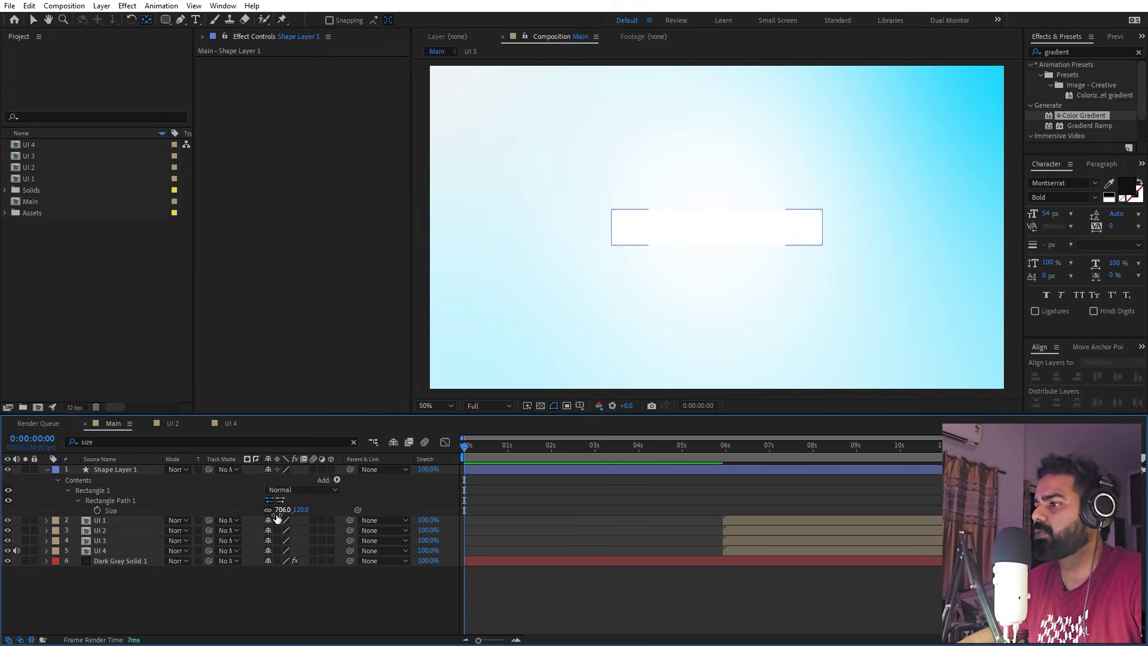
{"action": "left_click", "coordinate": [283, 509]}
{"action": "type", "text": "800"}
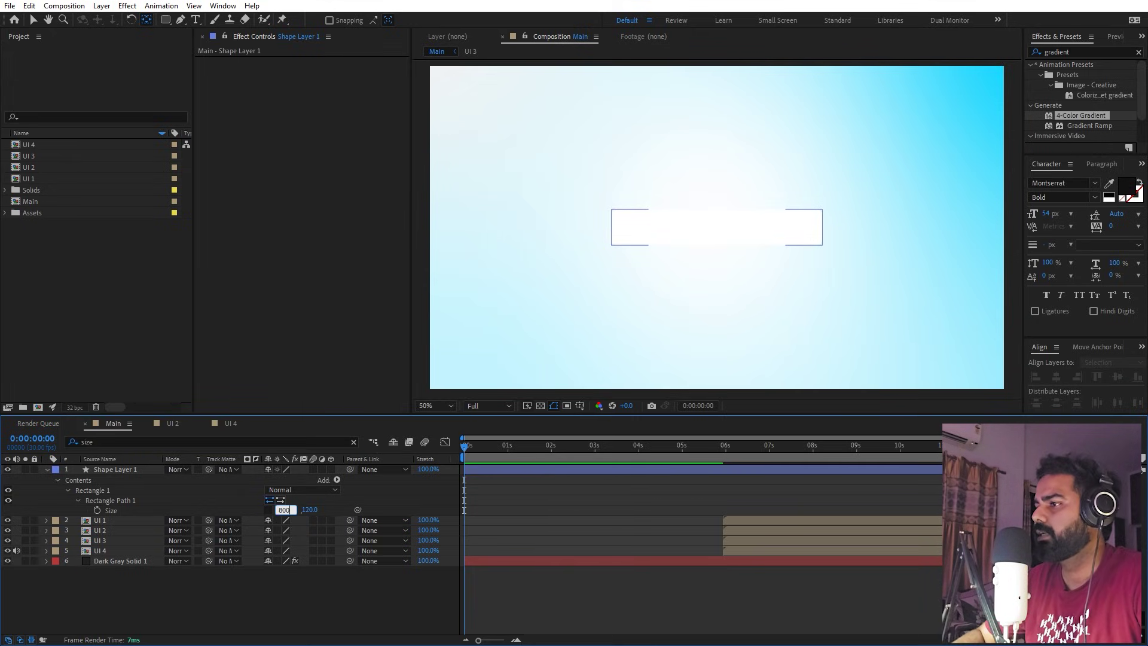
{"action": "key", "text": "Tab"}
{"action": "type", "text": "150"}
{"action": "key", "text": "Return"}
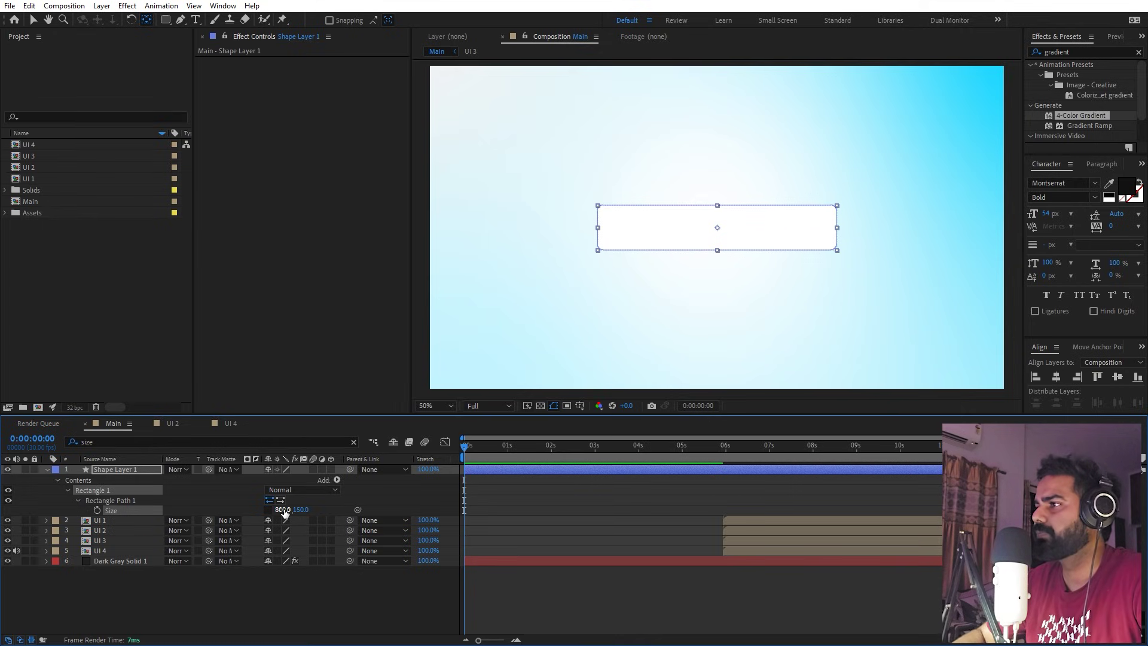
{"action": "left_click", "coordinate": [275, 573]}
Set the rectangle's corner roundness to 40 and collapse the layer's properties
{"action": "left_click", "coordinate": [145, 469]}
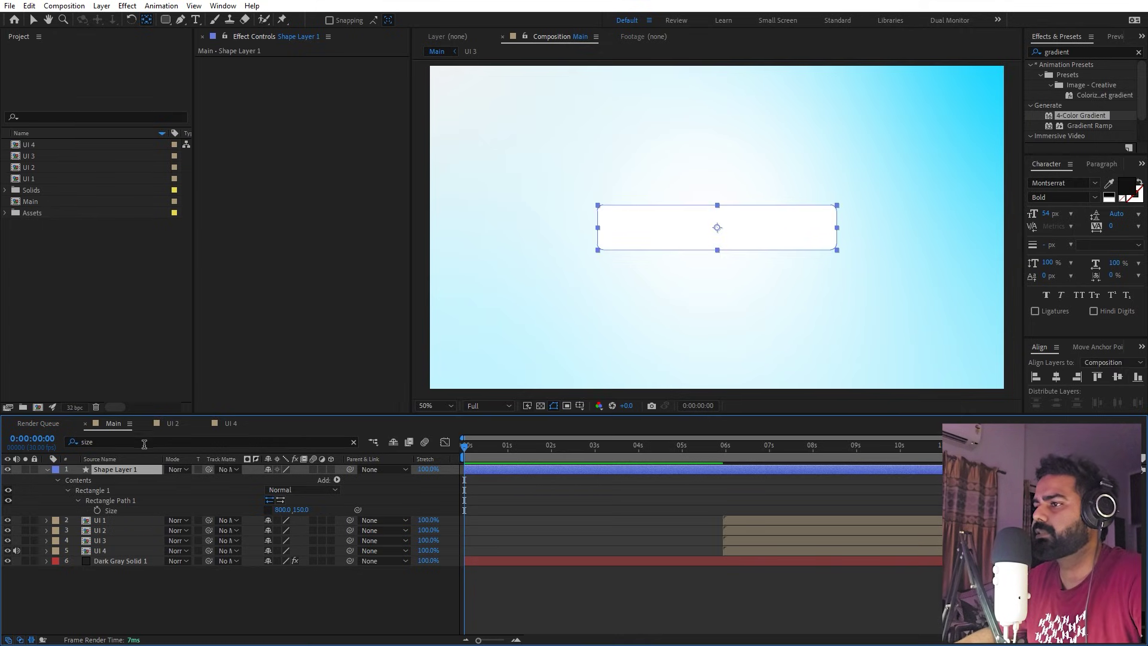
{"action": "key", "text": "ctrl+f"}
{"action": "type", "text": "round"}
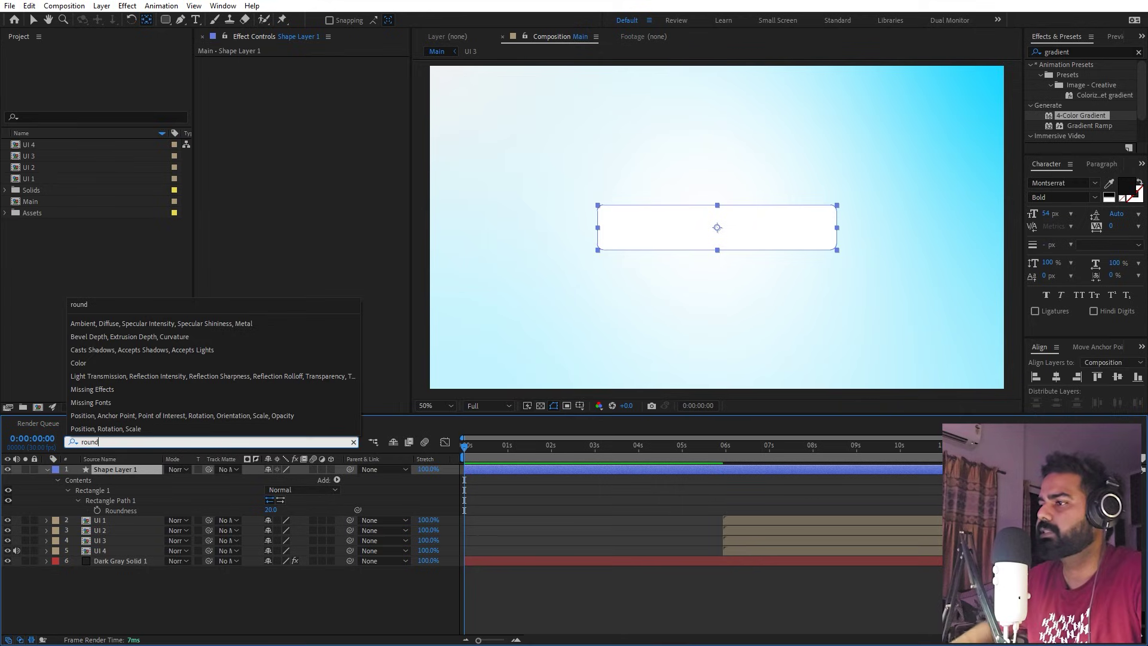
{"action": "left_click", "coordinate": [270, 510]}
{"action": "type", "text": "40"}
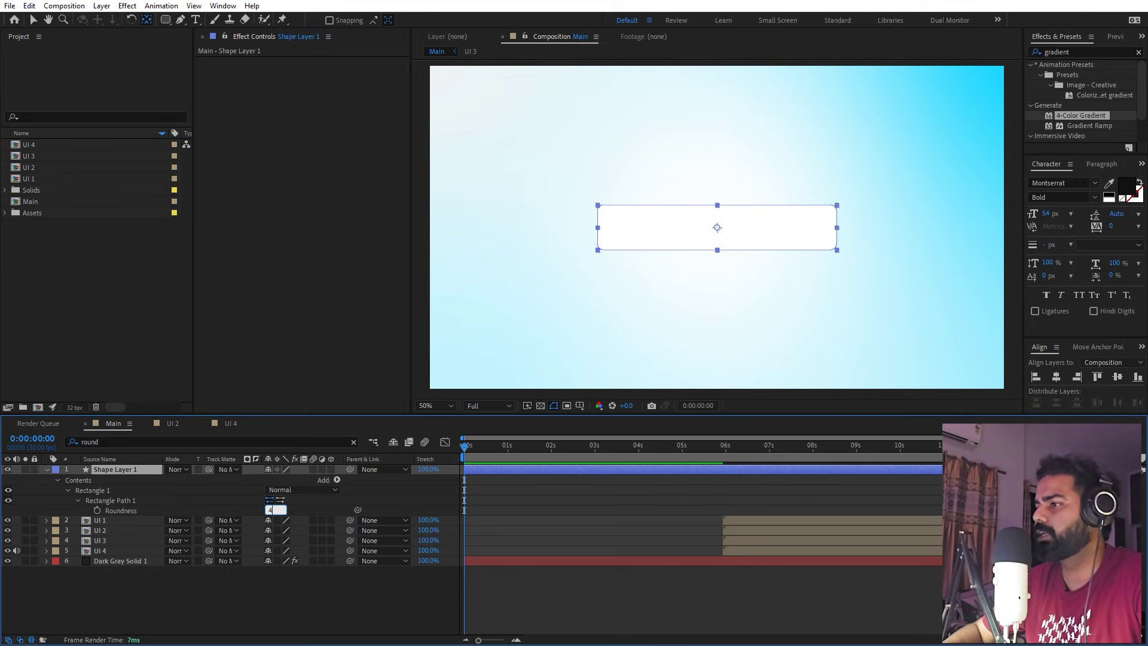
{"action": "key", "text": "Return"}
{"action": "left_click", "coordinate": [47, 470]}
Add the text "FLEX ADVENTURES" centered over the rounded rectangle
{"action": "left_click", "coordinate": [96, 299]}
{"action": "left_click", "coordinate": [195, 19]}
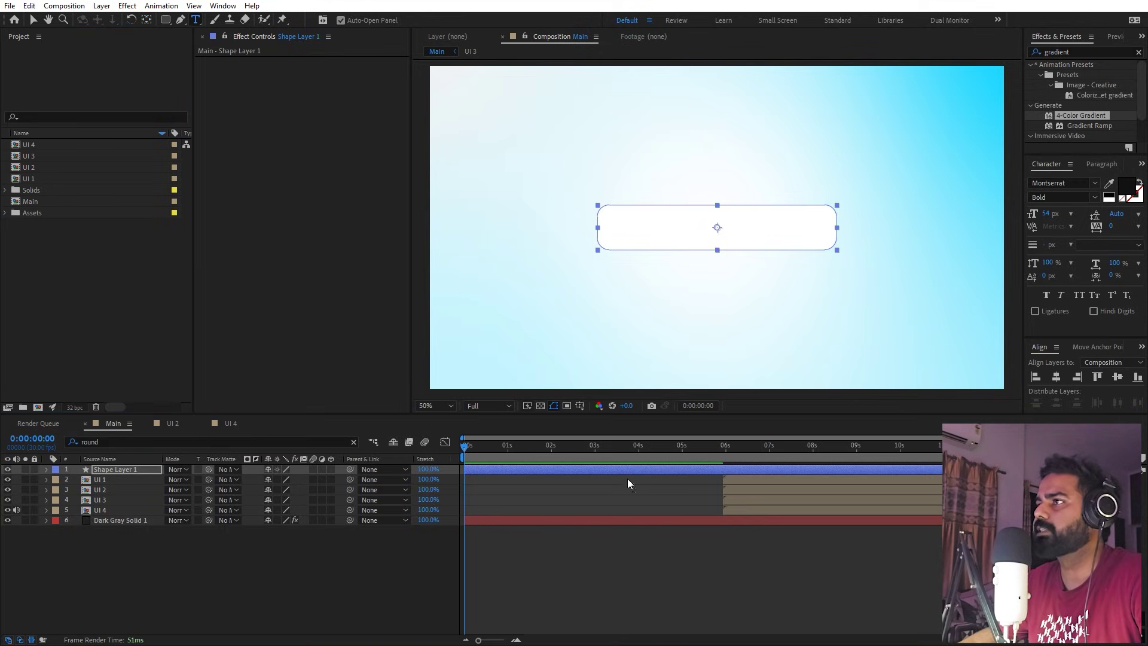
{"action": "left_click", "coordinate": [731, 553]}
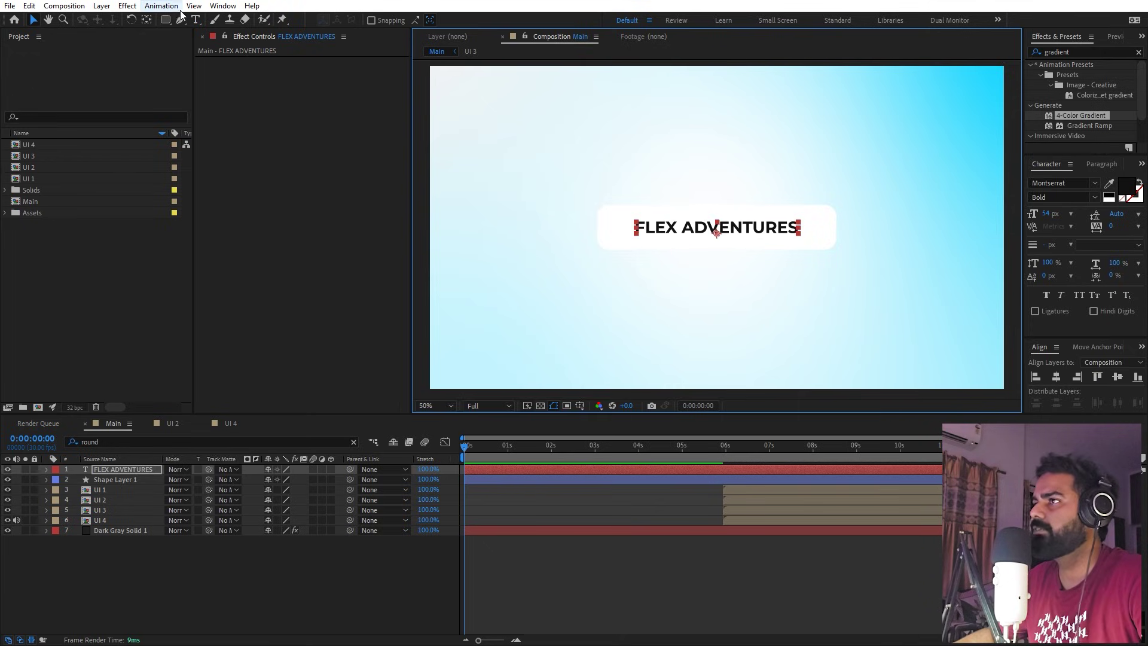
{"action": "double_click", "coordinate": [147, 20], "text": "ctrl"}
Apply 4-Color Gradient to the rounded rectangle, moving its color points around the shape and recoloring them white, cyan, light pink and blue
{"action": "left_click_drag", "start_coordinate": [1061, 120], "coordinate": [115, 481]}
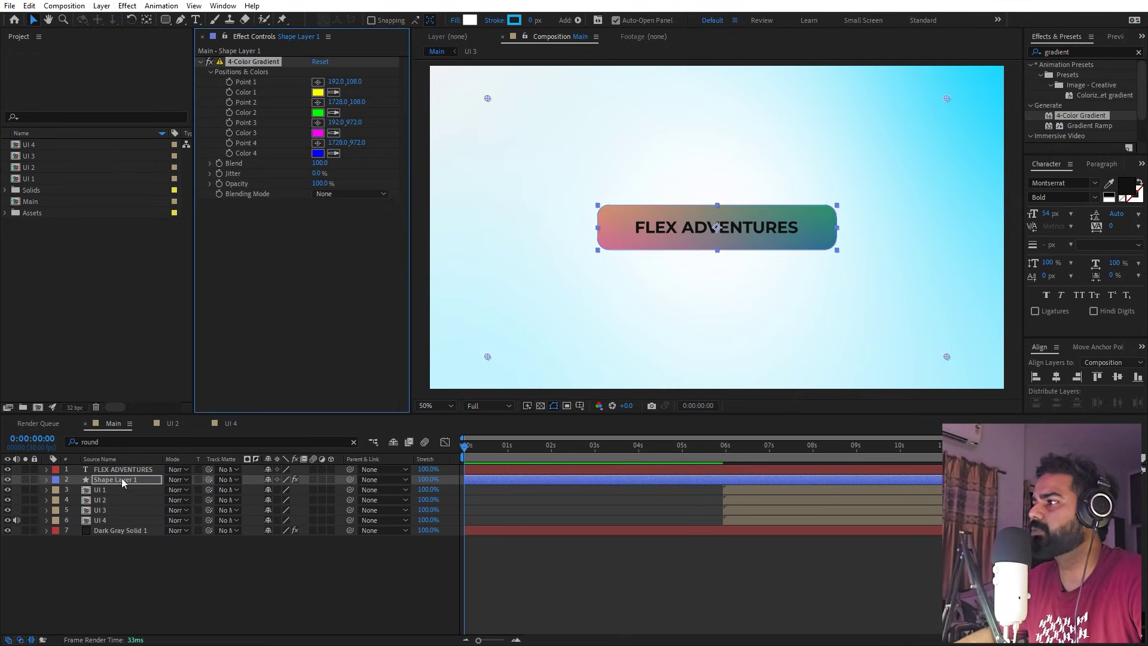
{"action": "left_click_drag", "start_coordinate": [488, 98], "coordinate": [582, 177]}
{"action": "left_click_drag", "start_coordinate": [948, 98], "coordinate": [722, 153]}
{"action": "left_click_drag", "start_coordinate": [488, 357], "coordinate": [640, 280]}
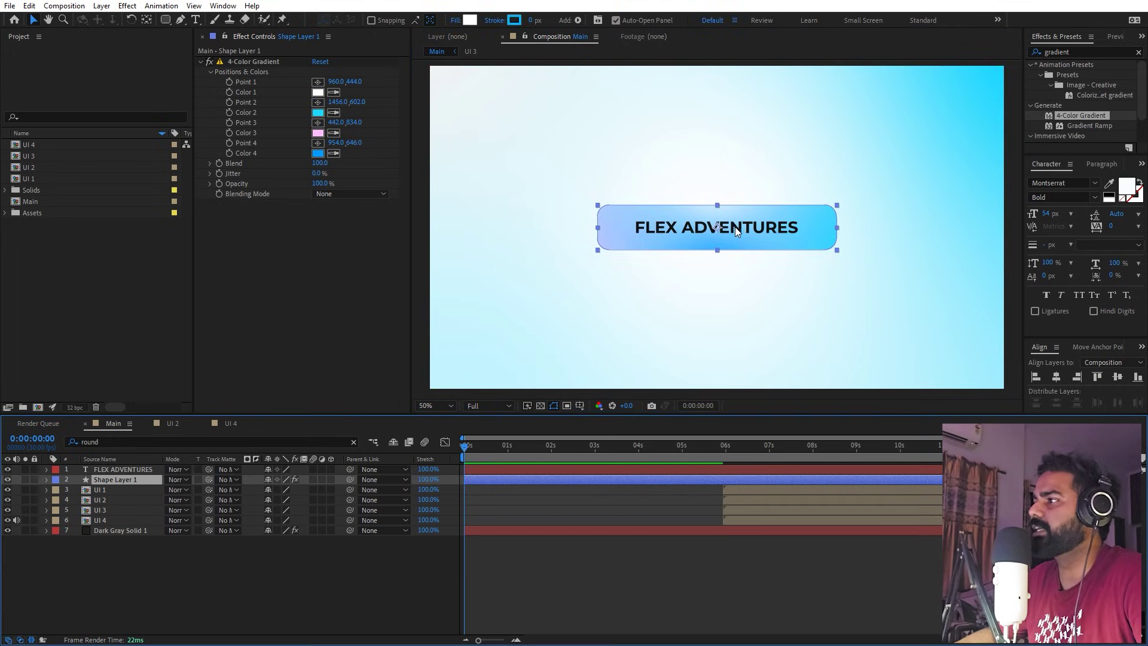
Set the "FLEX ADVENTURES" text to the Black font weight and color it white (ffffff)
{"action": "double_click", "coordinate": [128, 469]}
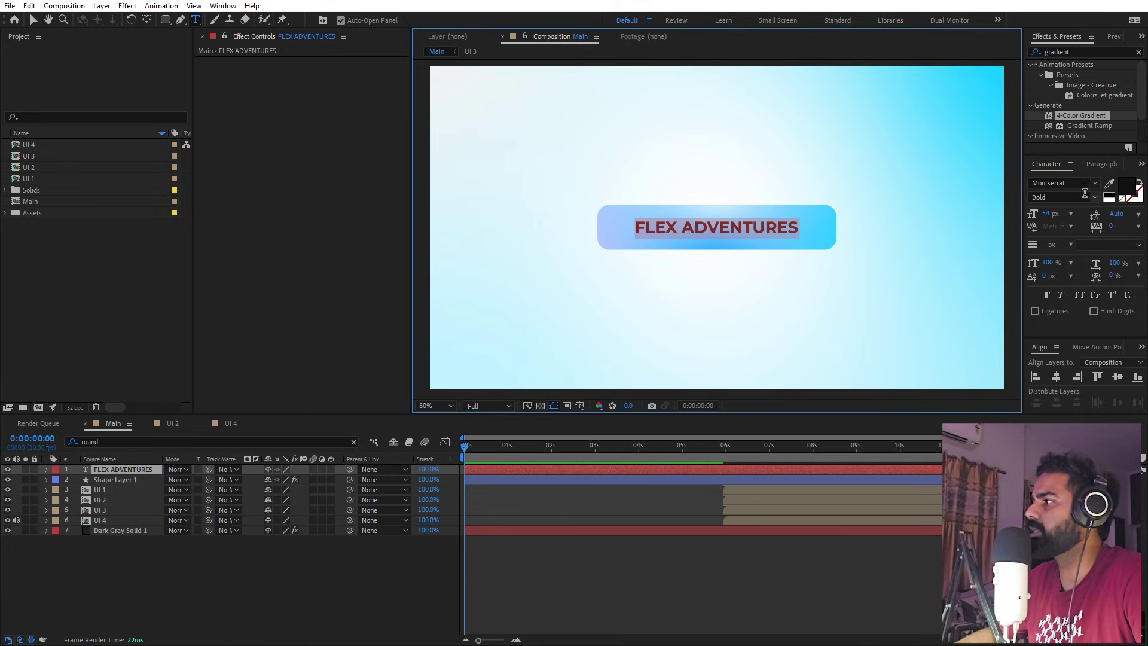
{"action": "left_click", "coordinate": [1095, 199]}
{"action": "left_click", "coordinate": [1055, 419]}
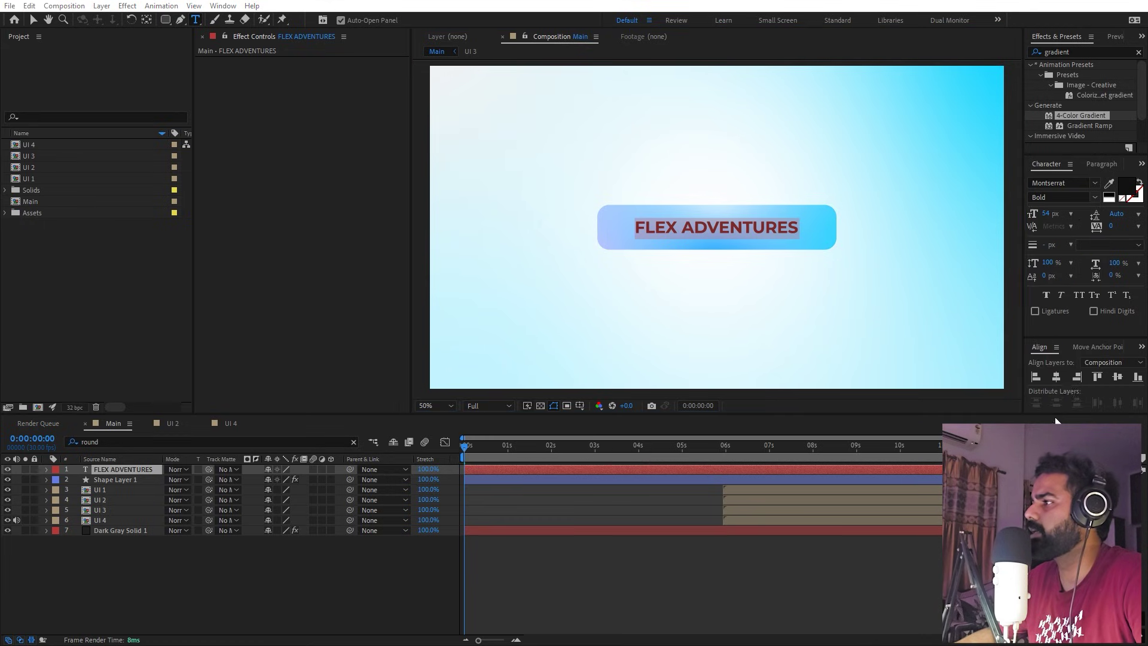
{"action": "left_click", "coordinate": [1123, 188]}
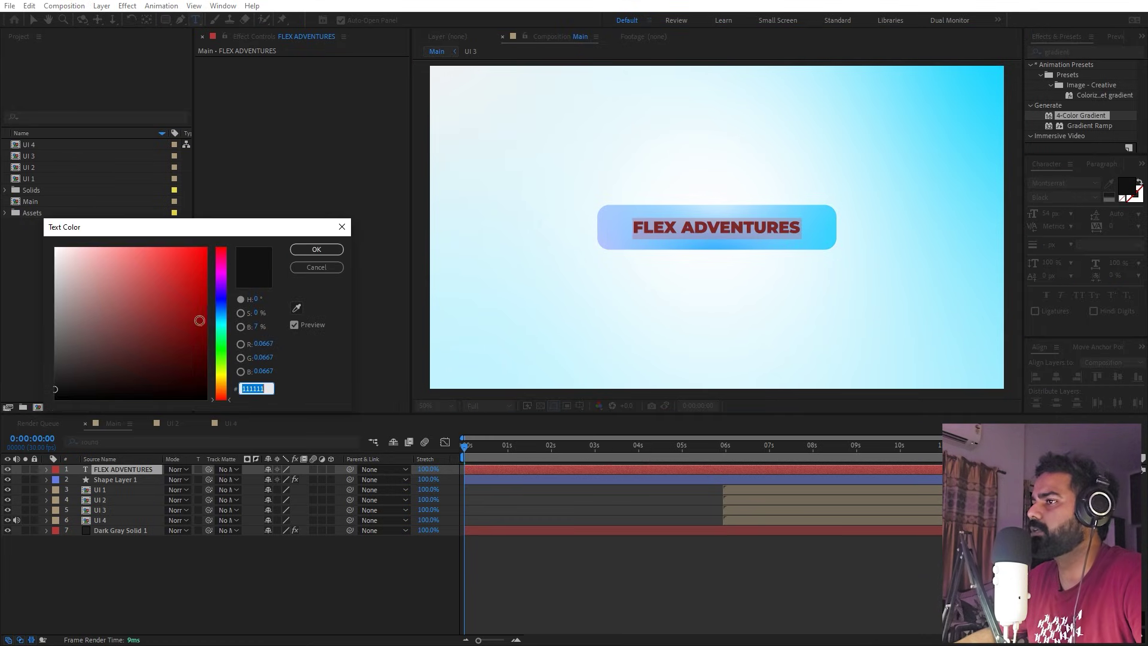
{"action": "type", "text": "ffffff"}
{"action": "left_click", "coordinate": [312, 251]}
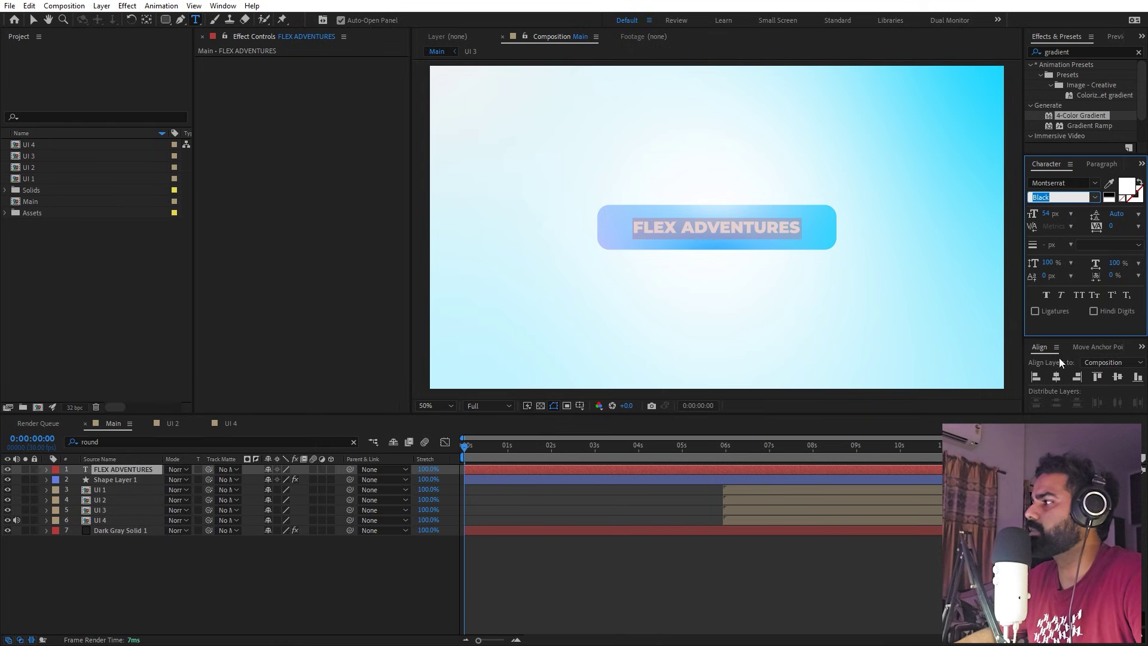
{"action": "left_click", "coordinate": [662, 558]}
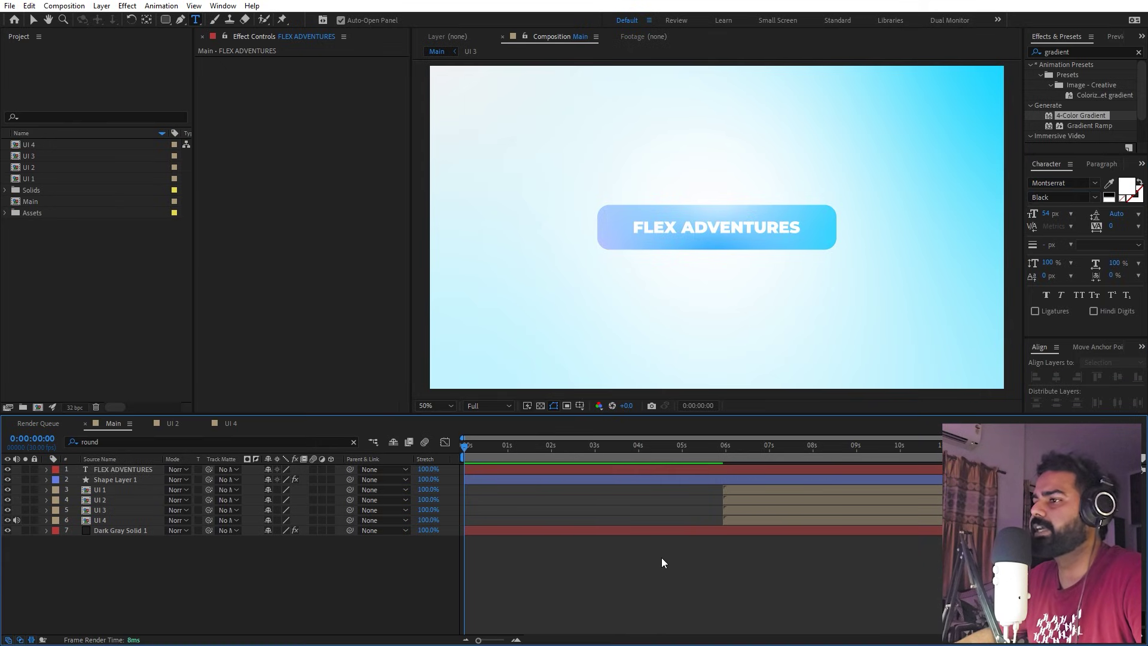
Turn the "FLEX ADVENTURES" text and its rectangle into 3D layers
{"action": "left_click", "coordinate": [134, 480]}
{"action": "left_click", "coordinate": [140, 469], "text": "ctrl"}
{"action": "left_click", "coordinate": [332, 469]}
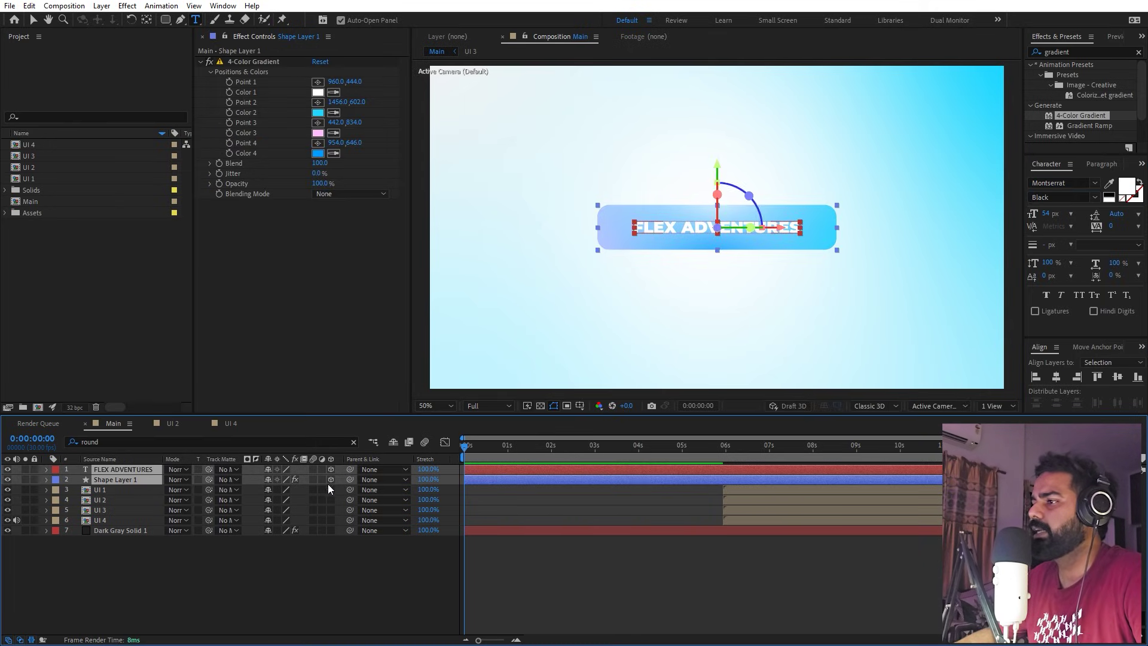
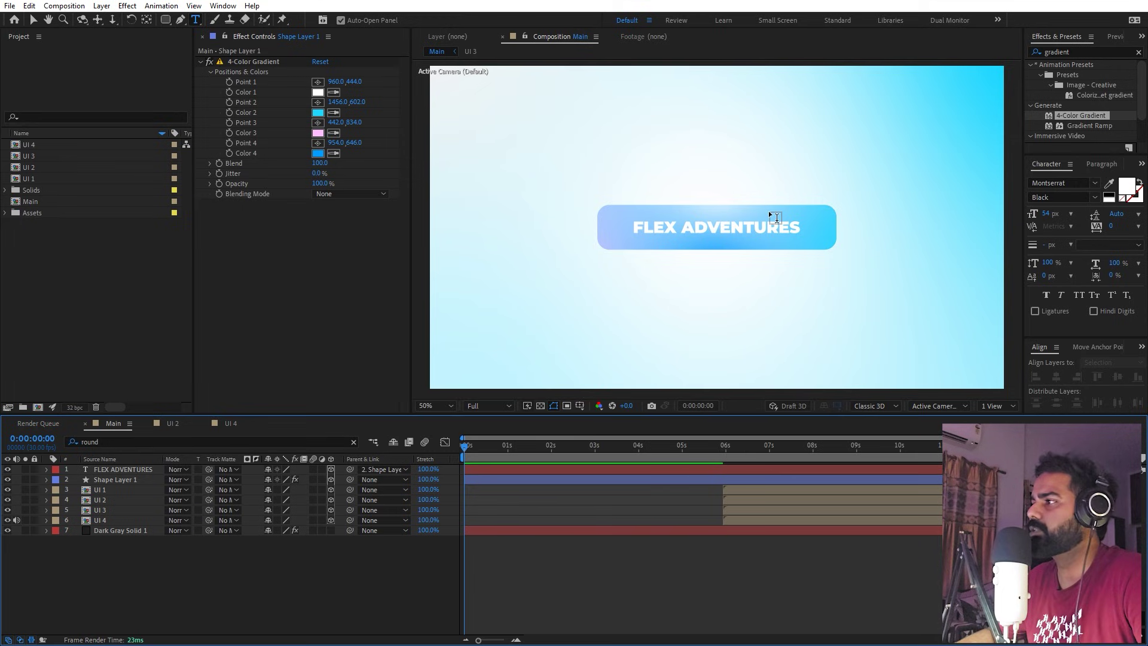
Add a Scale keyframe of 0% to the rounded rectangle at the start of the timeline
{"action": "key", "text": "v"}
{"action": "left_click", "coordinate": [127, 478]}
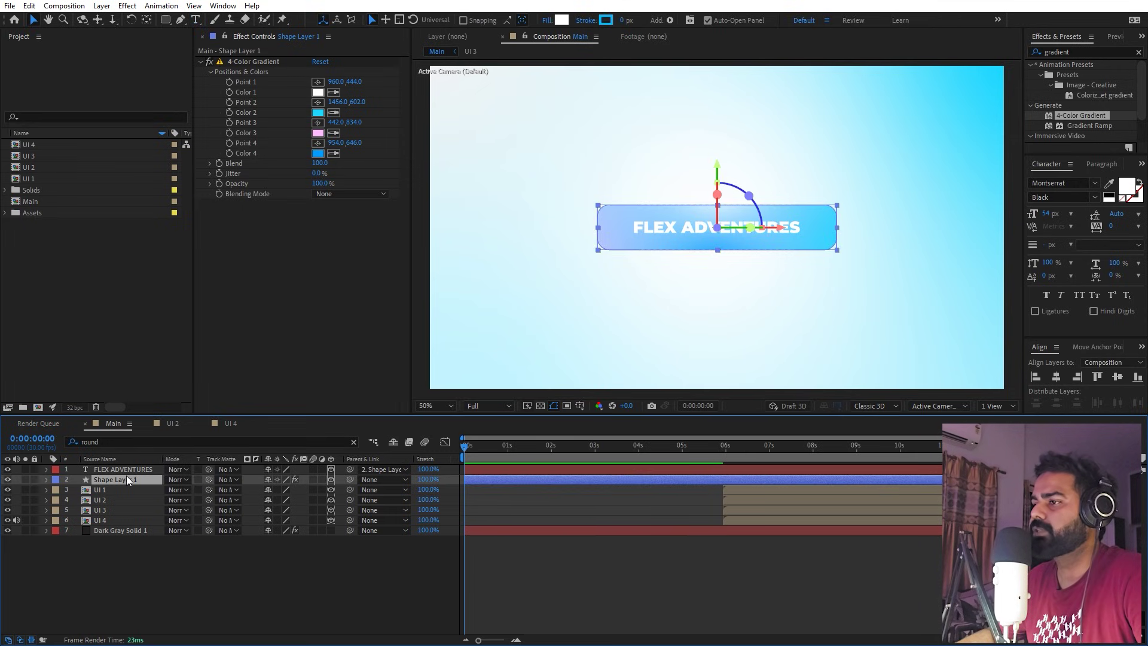
{"action": "key", "text": "s"}
{"action": "left_click", "coordinate": [76, 490]}
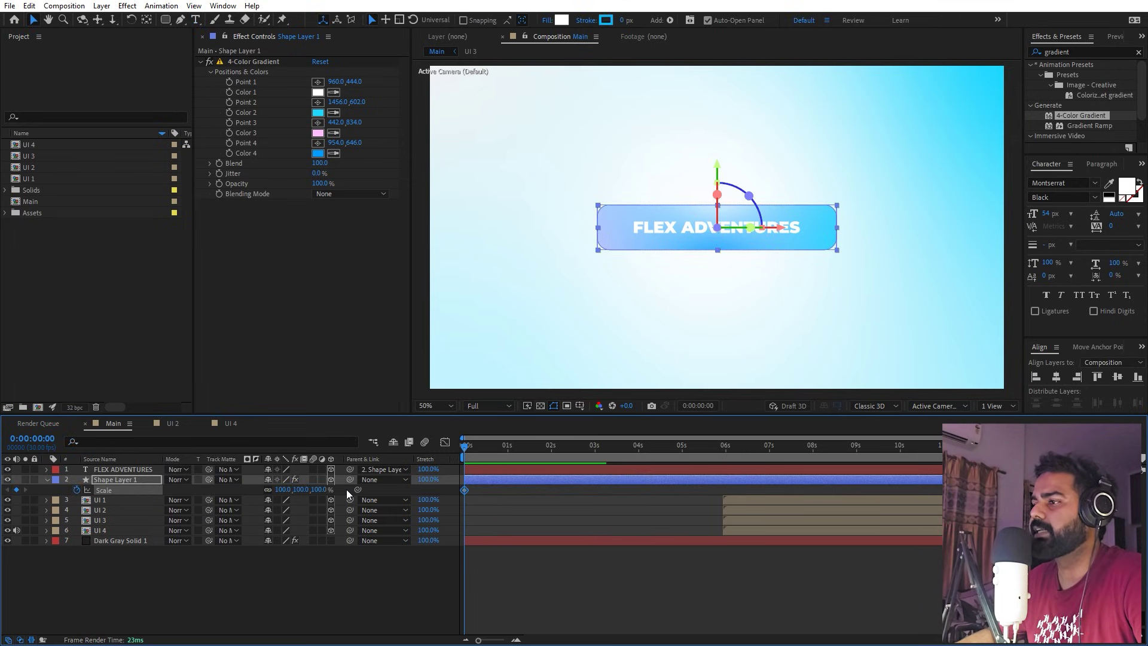
{"action": "left_click", "coordinate": [281, 489]}
{"action": "type", "text": "0"}
{"action": "key", "text": "Return"}
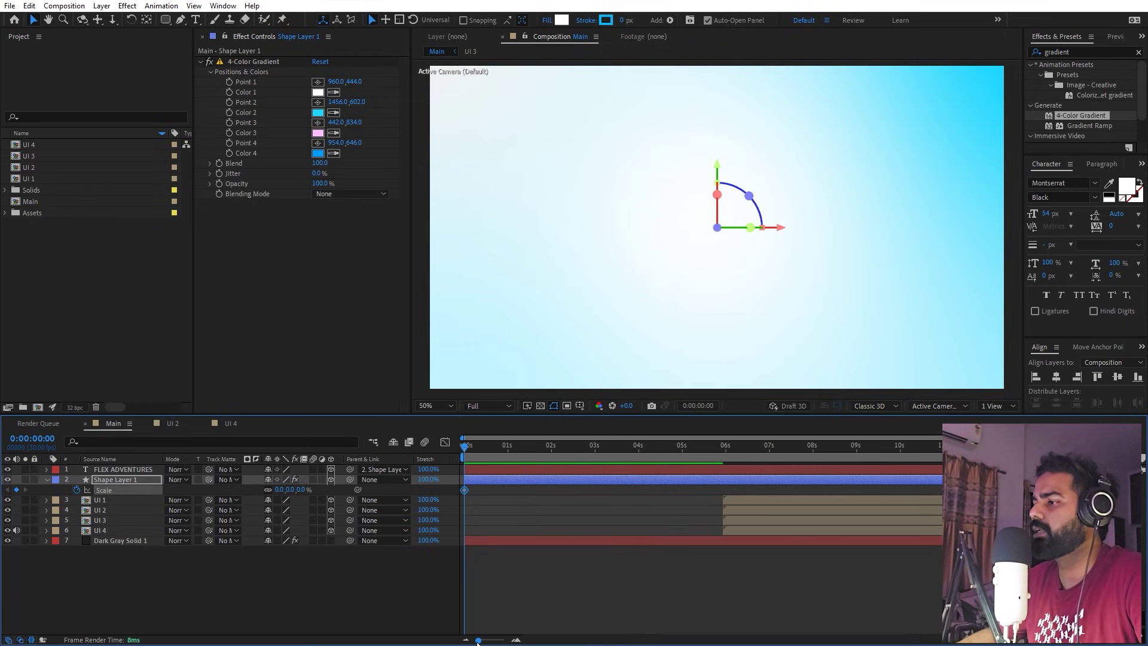
Key the rounded rectangle's Scale at 100% at frame 15 and preview the scale-up
{"action": "left_click_drag", "start_coordinate": [478, 640], "coordinate": [492, 641]}
{"action": "left_click_drag", "start_coordinate": [470, 457], "coordinate": [509, 453]}
{"action": "left_click", "coordinate": [285, 489]}
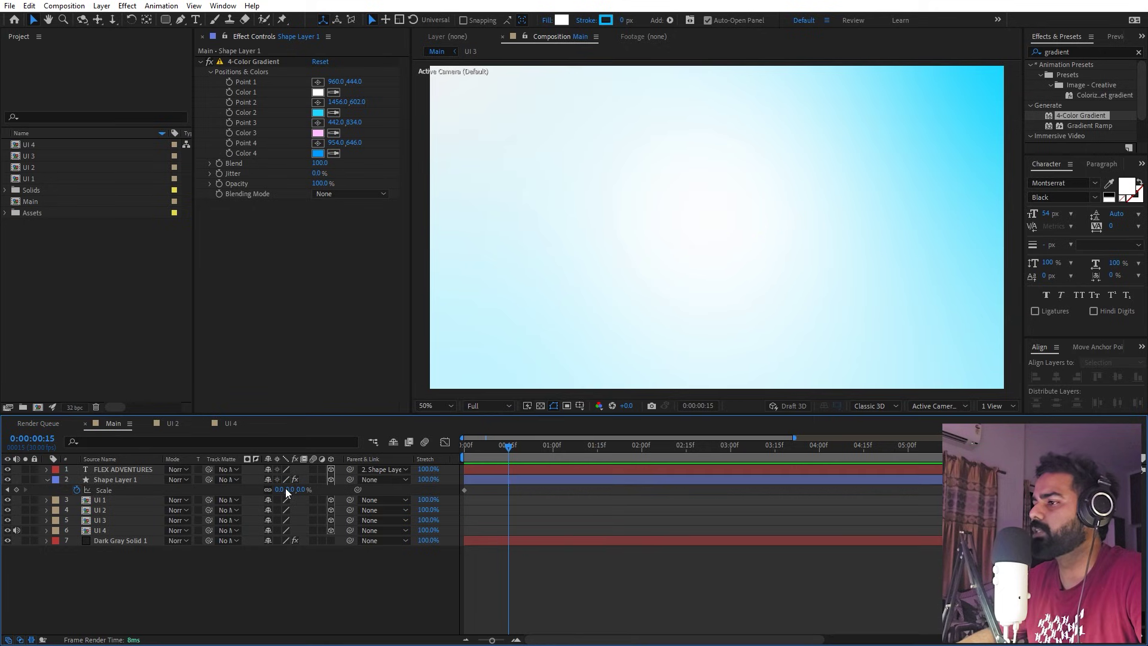
{"action": "type", "text": "100"}
{"action": "key", "text": "Return"}
{"action": "key", "text": "Home"}
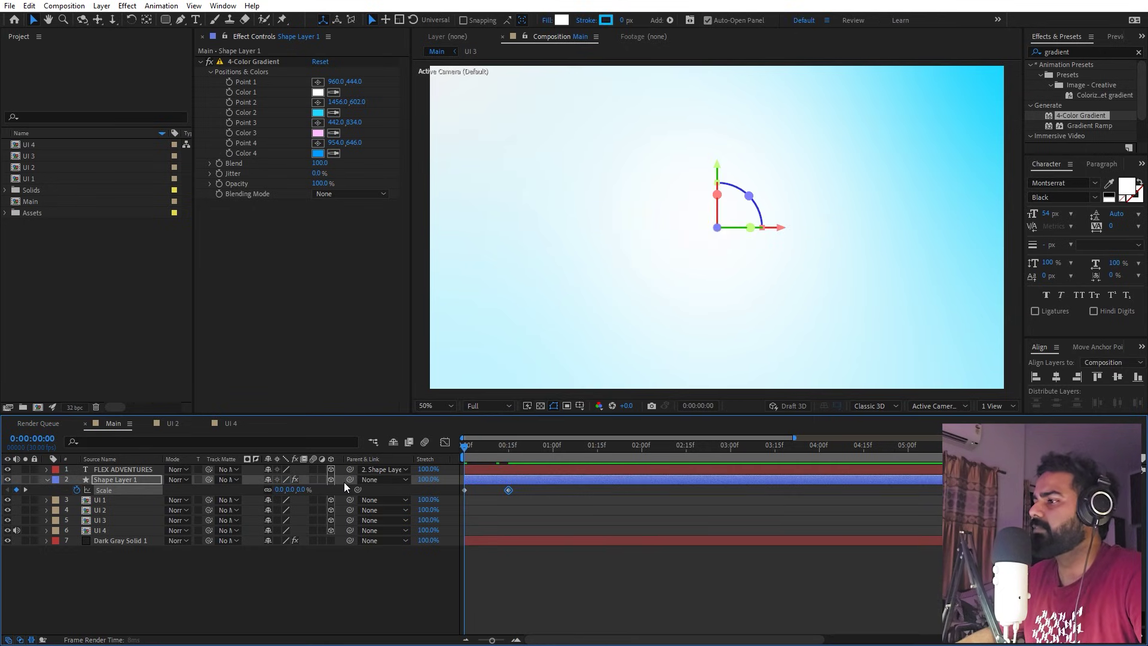
{"action": "key", "text": "space"}
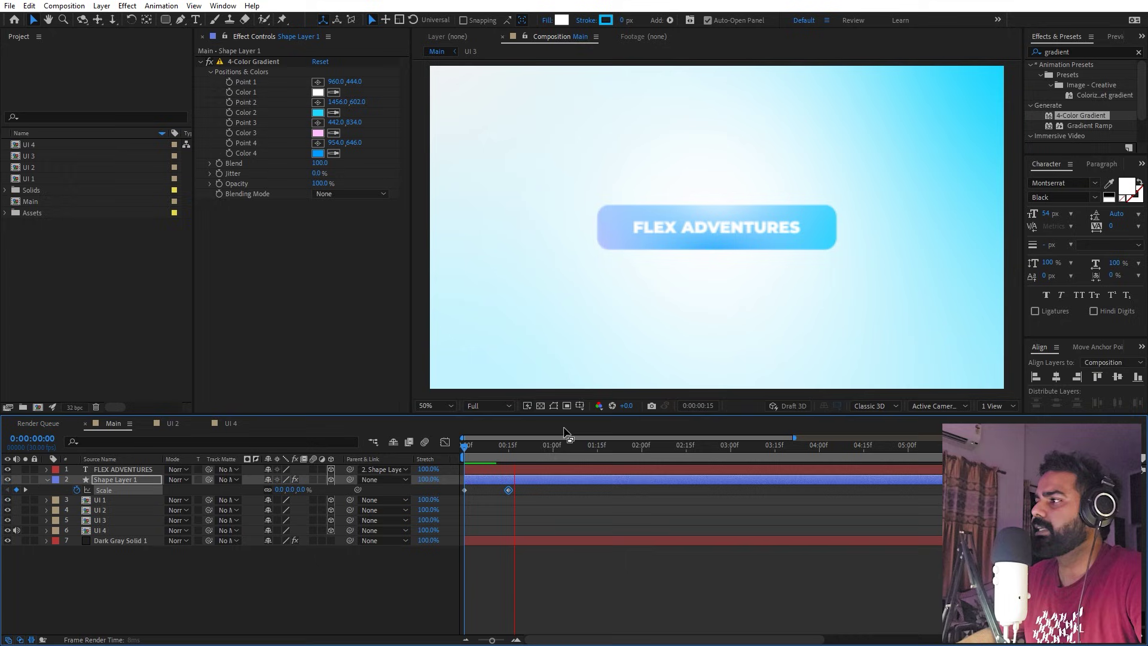
{"action": "key", "text": "space"}
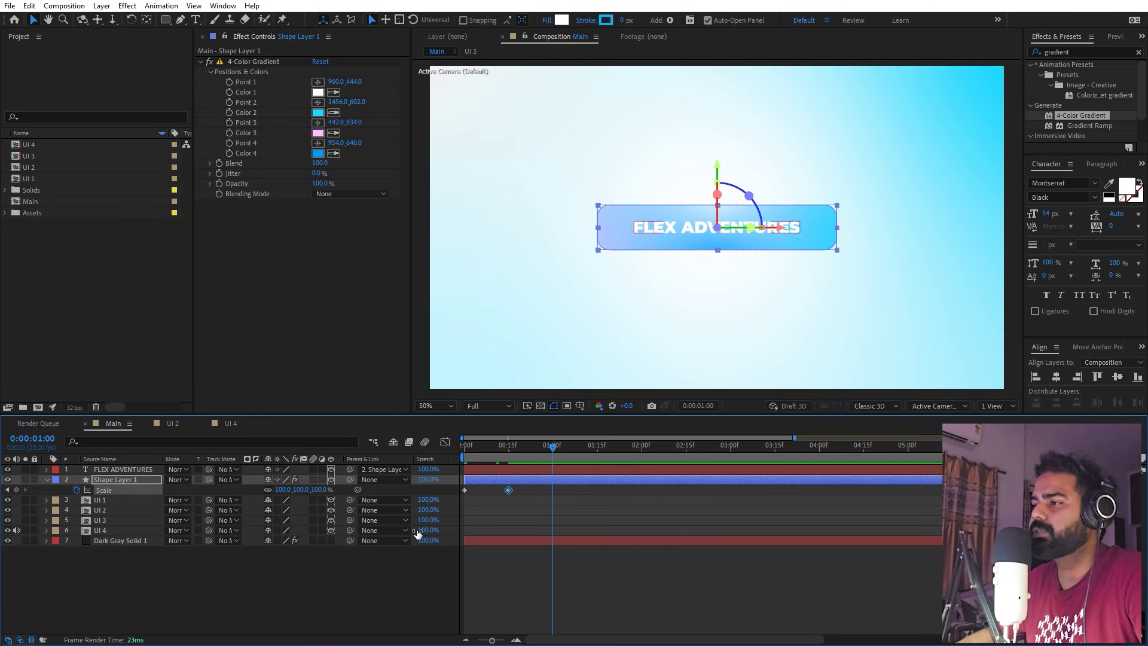
Switch to the browser and copy the Keyframe Overshoot expression from MotionScript's Realistic Bounce and Overshoot article
{"action": "left_click", "coordinate": [298, 623]}
{"action": "left_click_drag", "start_coordinate": [731, 645], "coordinate": [730, 1]}
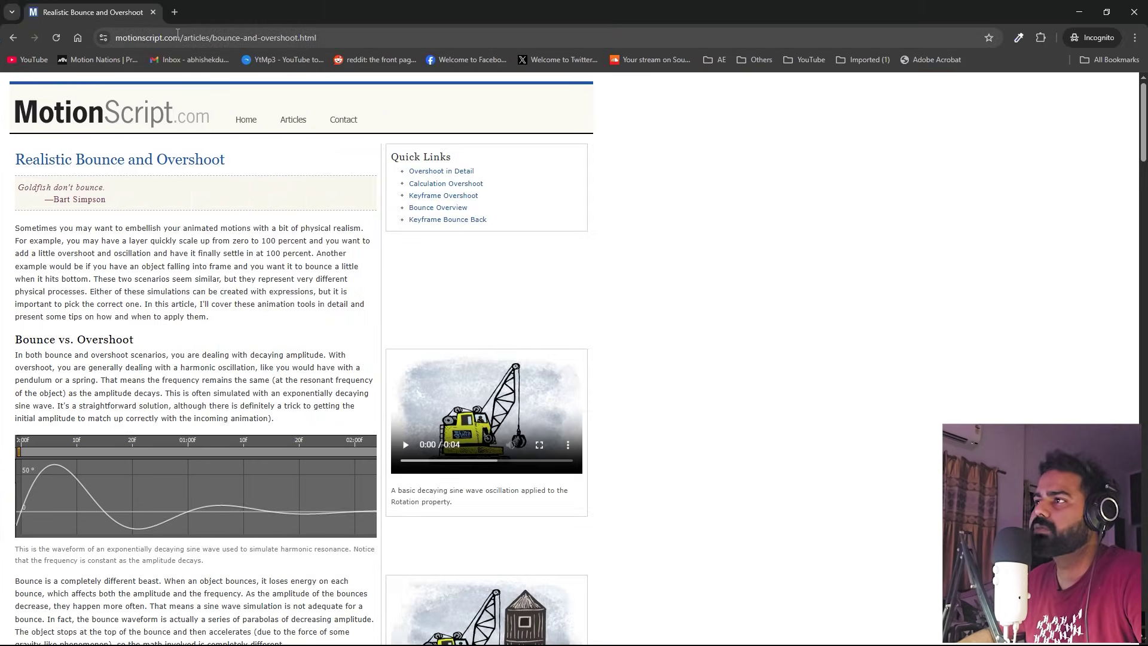
{"action": "scroll", "coordinate": [169, 240], "scroll_direction": "down", "scroll_amount": 20}
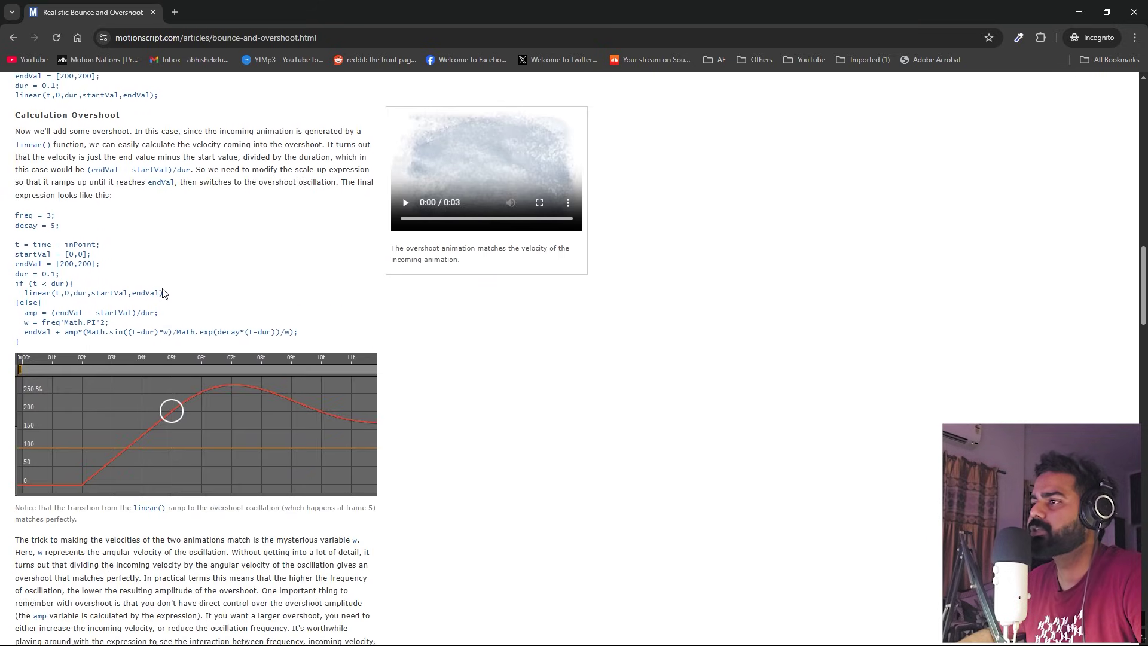
{"action": "scroll", "coordinate": [164, 293], "scroll_direction": "down", "scroll_amount": 15}
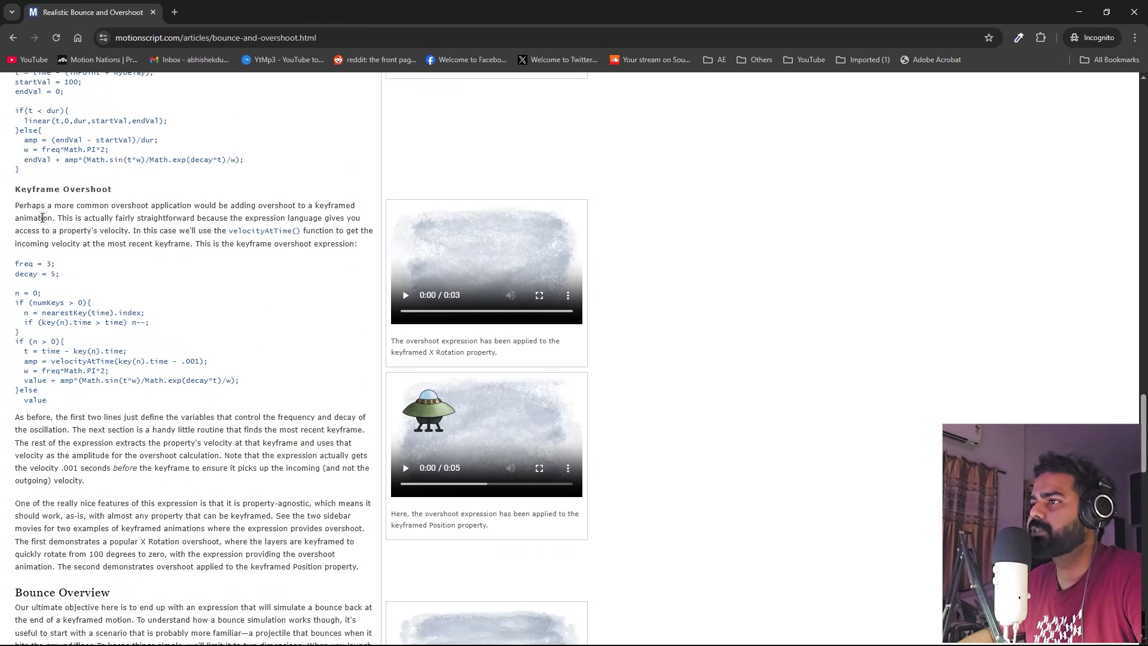
{"action": "left_click_drag", "start_coordinate": [17, 261], "coordinate": [68, 412]}
{"action": "right_click", "coordinate": [63, 371]}
{"action": "left_click", "coordinate": [78, 383]}
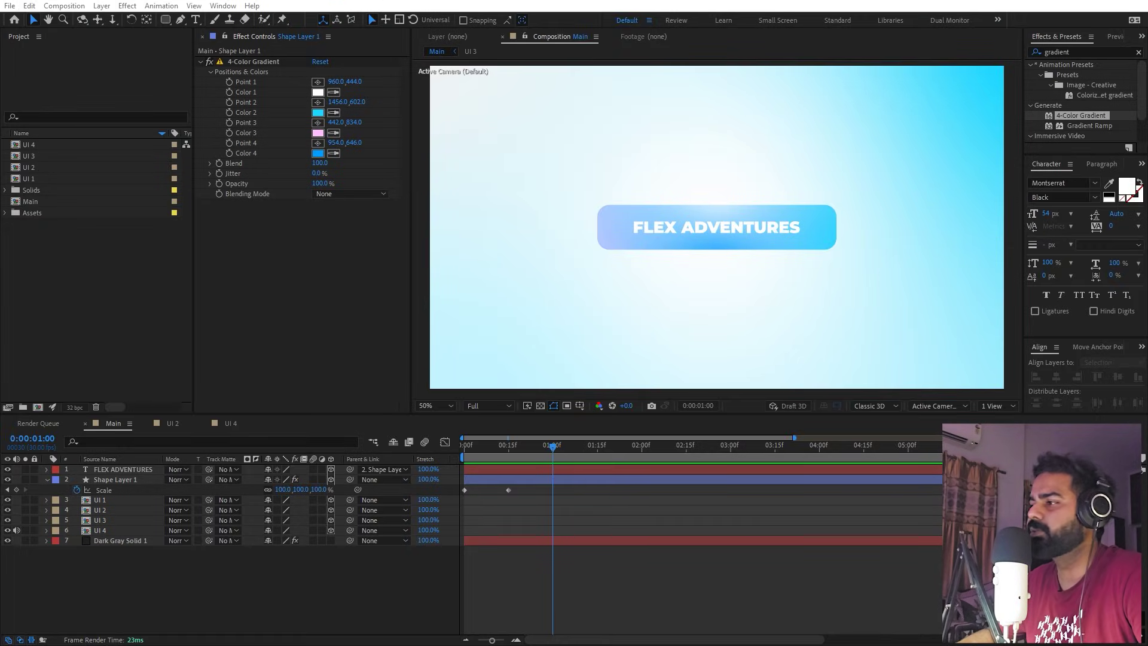
Back in After Effects, paste the overshoot expression onto the rectangle's Scale, preview it, and move the second keyframe to about frame 12
{"action": "left_click", "coordinate": [77, 488], "text": "alt"}
{"action": "key", "text": "ctrl+v"}
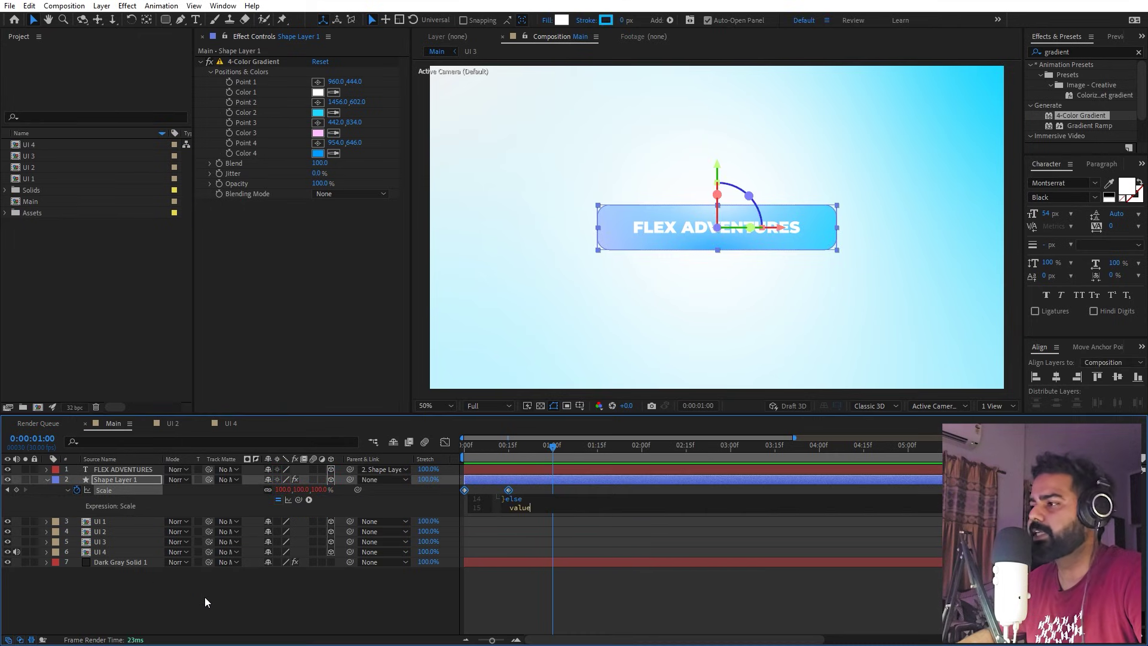
{"action": "left_click", "coordinate": [575, 598]}
{"action": "key", "text": "Home"}
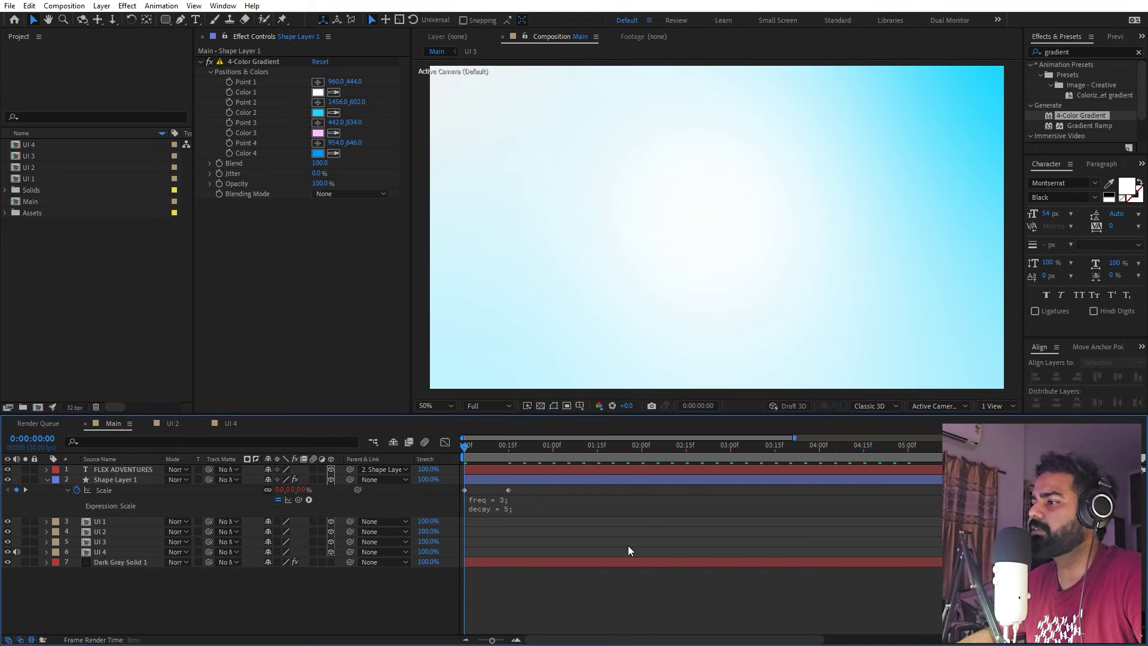
{"action": "key", "text": "space"}
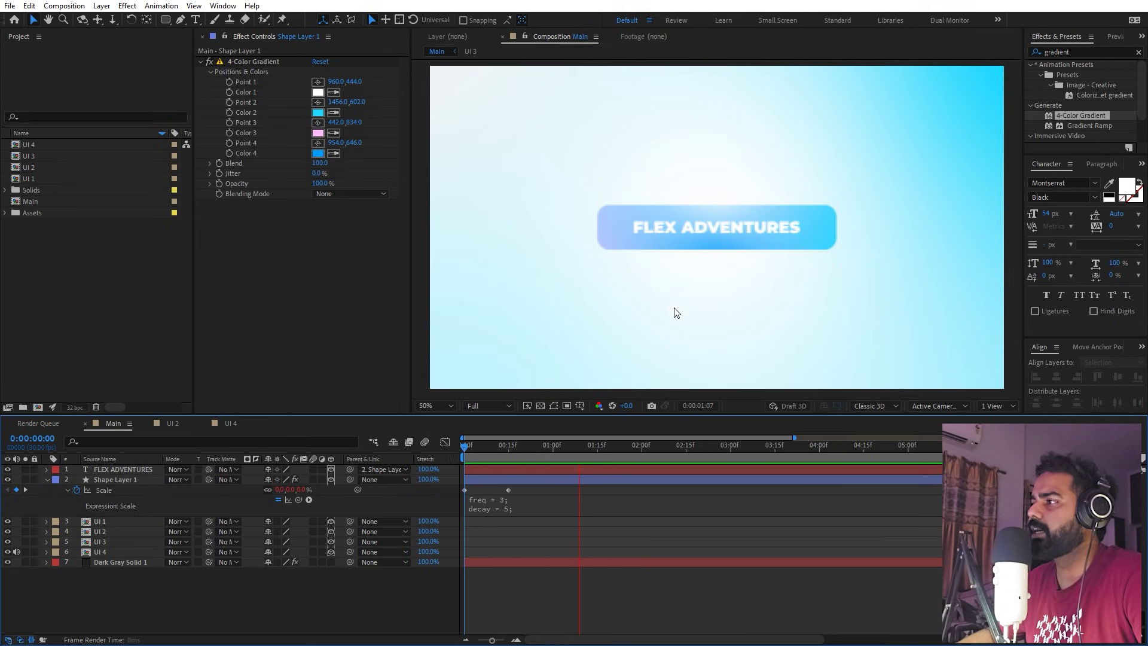
{"action": "left_click_drag", "start_coordinate": [508, 490], "coordinate": [500, 490]}
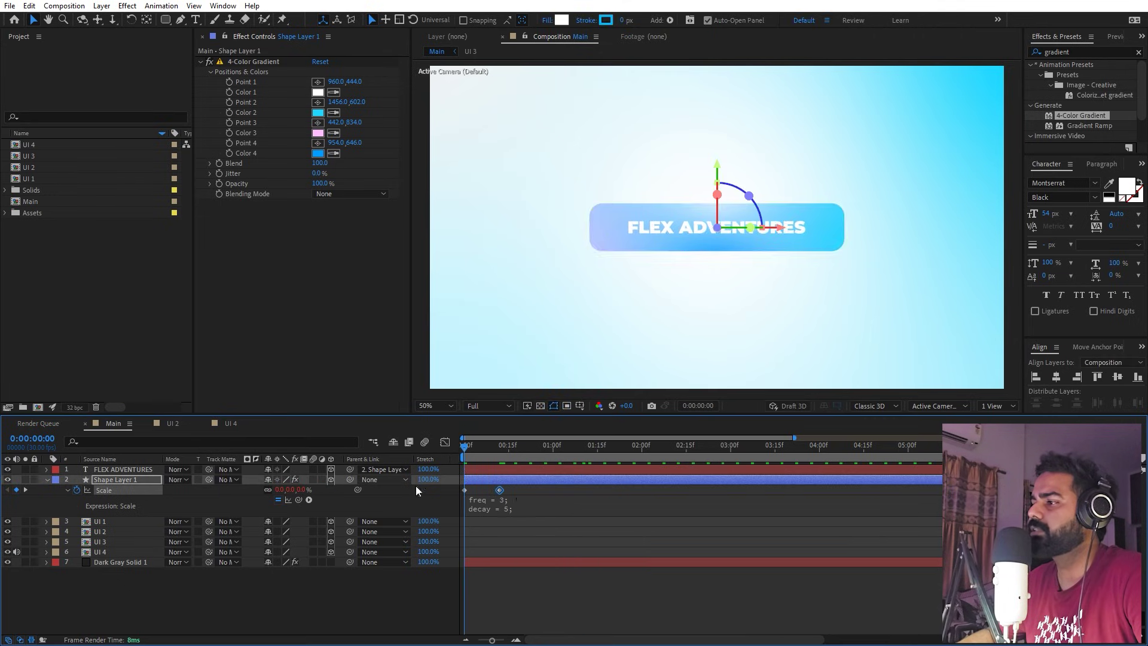
{"action": "key", "text": "Home"}
Ease the first Scale keyframe and extend its outgoing influence to the second keyframe in the speed graph, previewing the result
{"action": "left_click", "coordinate": [465, 491]}
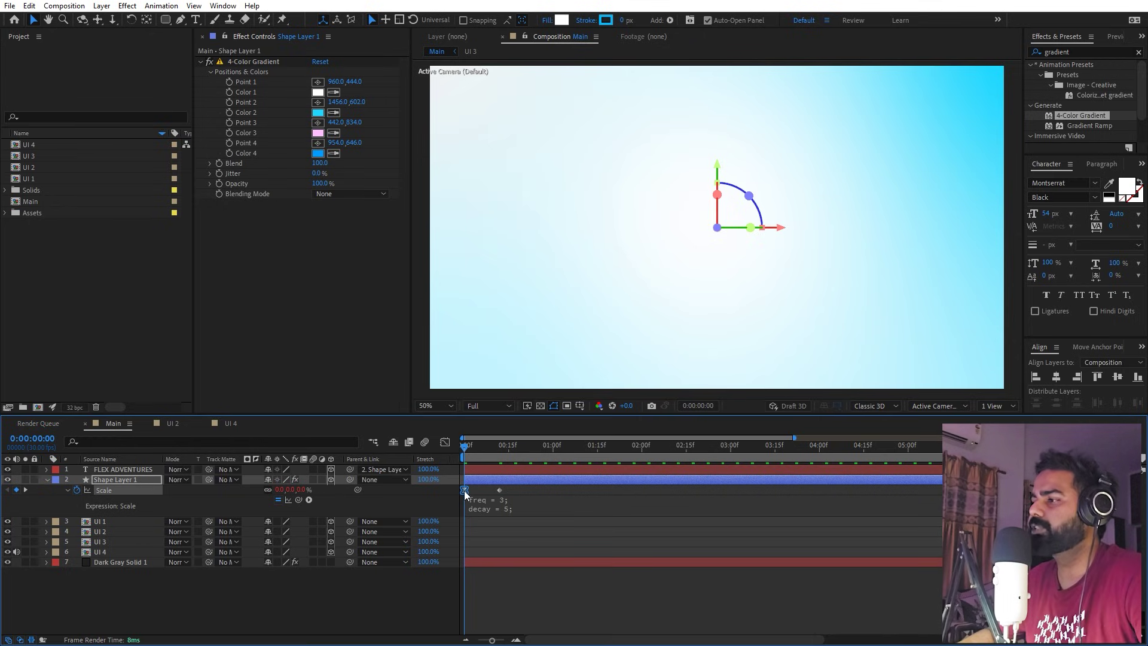
{"action": "left_click", "coordinate": [445, 442]}
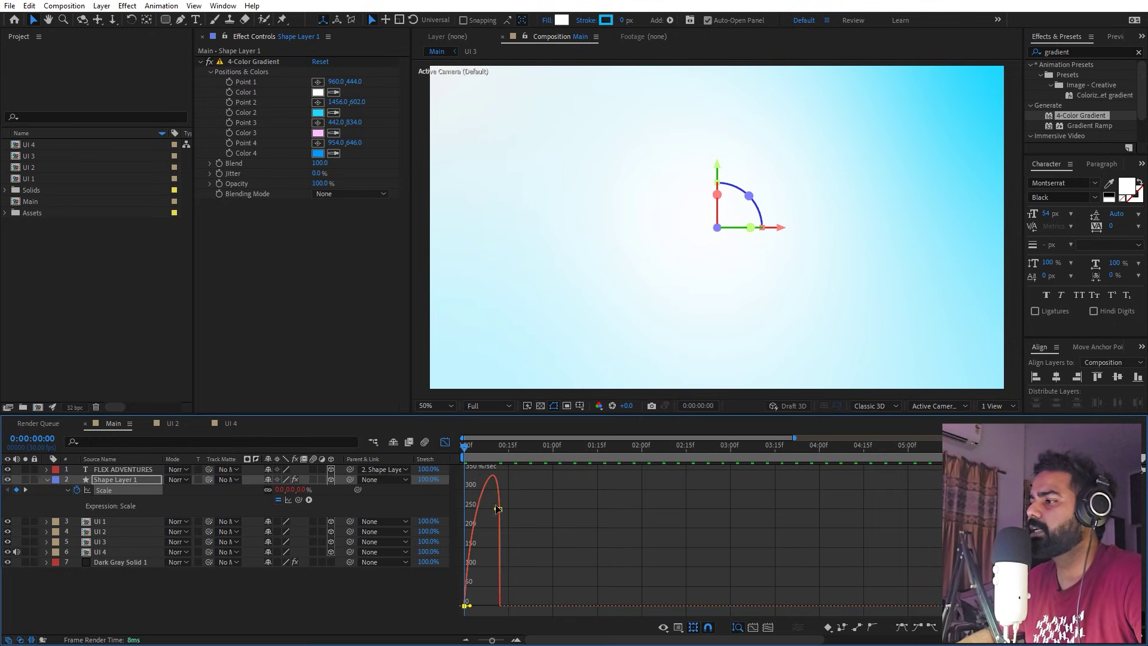
{"action": "left_click", "coordinate": [665, 626]}
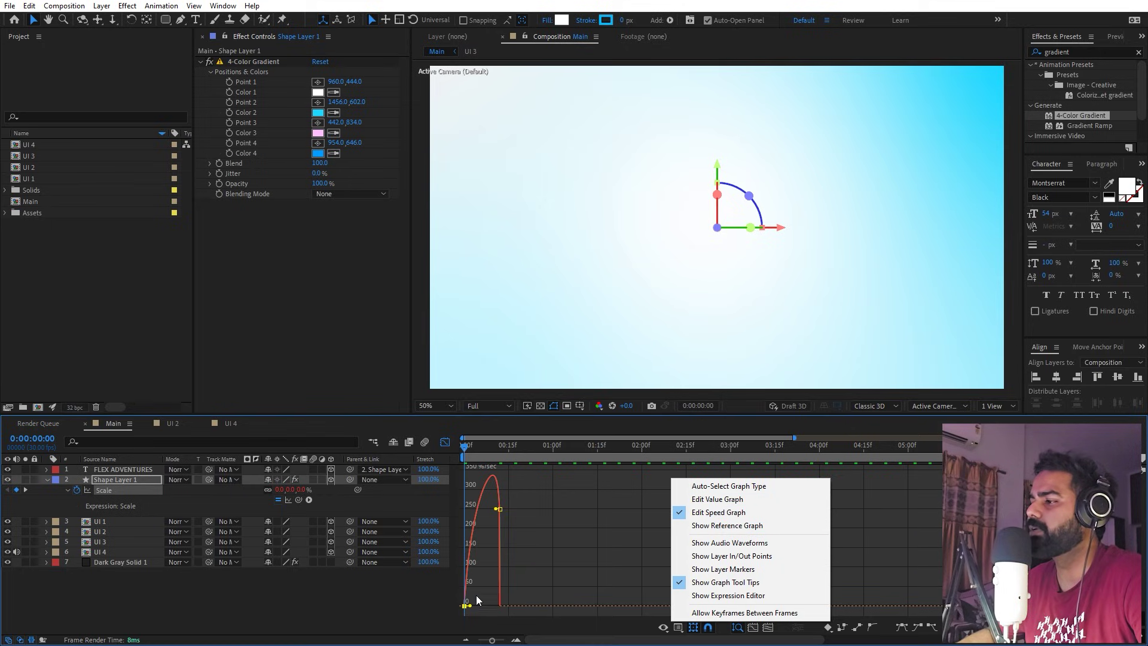
{"action": "left_click_drag", "start_coordinate": [469, 606], "coordinate": [500, 605]}
{"action": "left_click", "coordinate": [500, 466]}
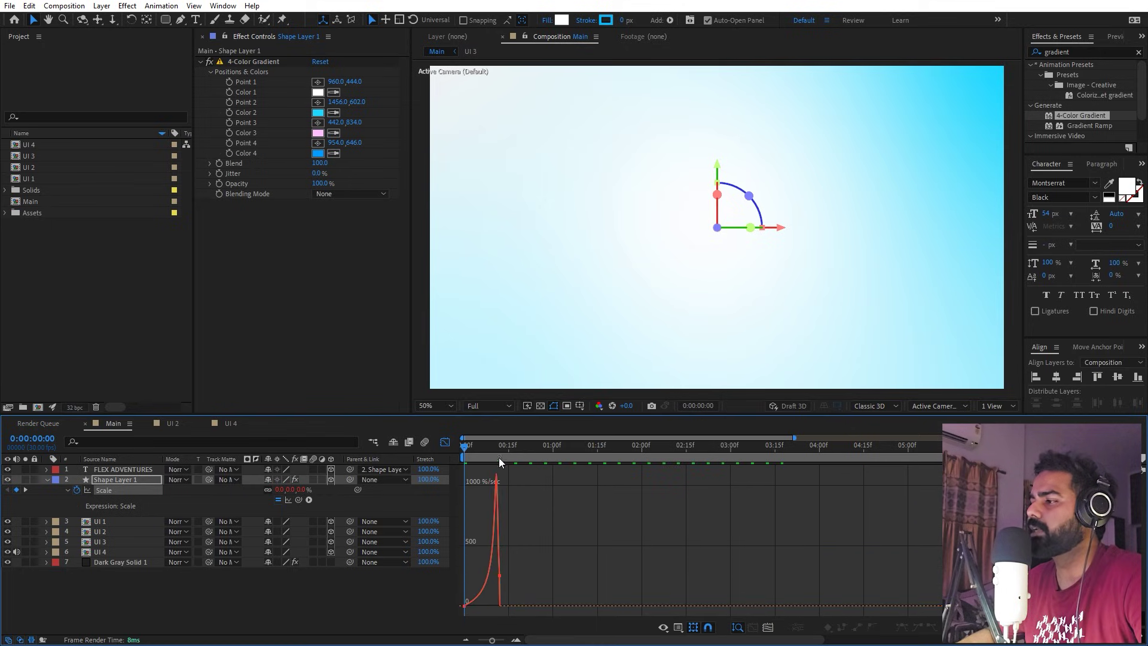
{"action": "key", "text": "space"}
{"action": "key", "text": "space"}
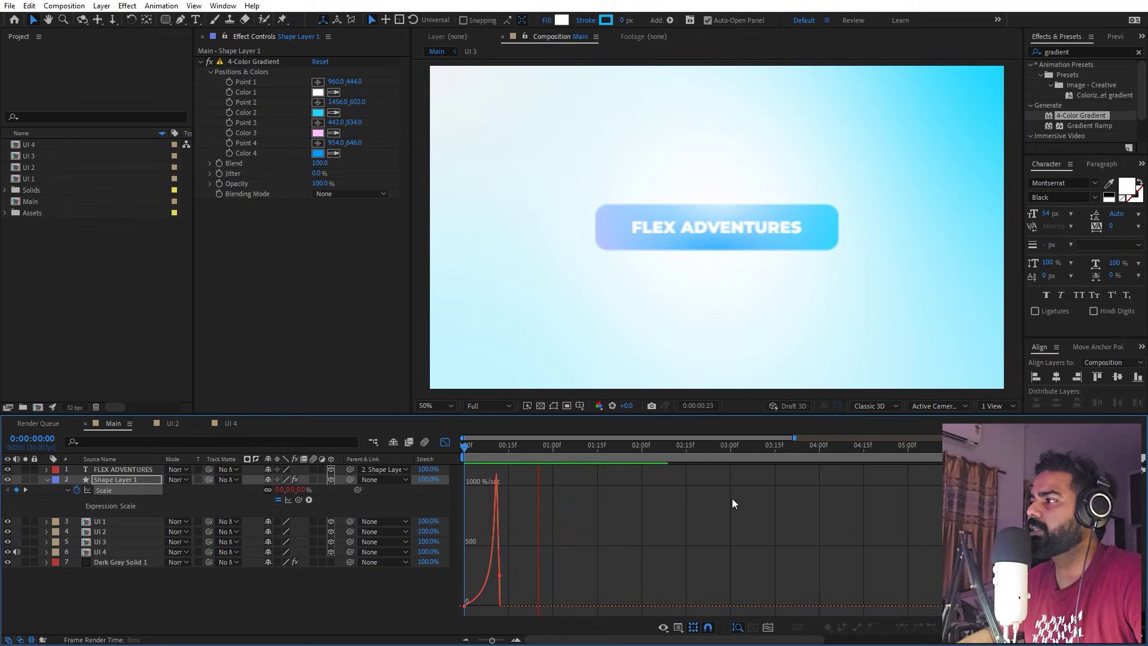
{"action": "left_click", "coordinate": [445, 442]}
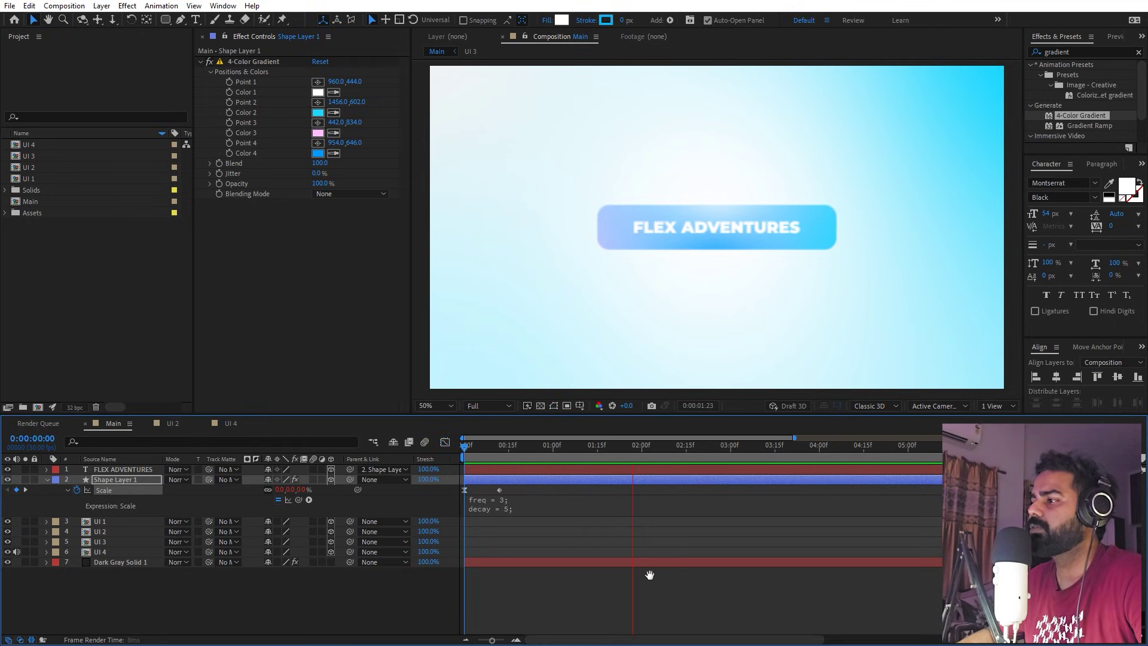
{"action": "left_click", "coordinate": [46, 480]}
{"action": "key", "text": "space"}
{"action": "left_click", "coordinate": [710, 562]}
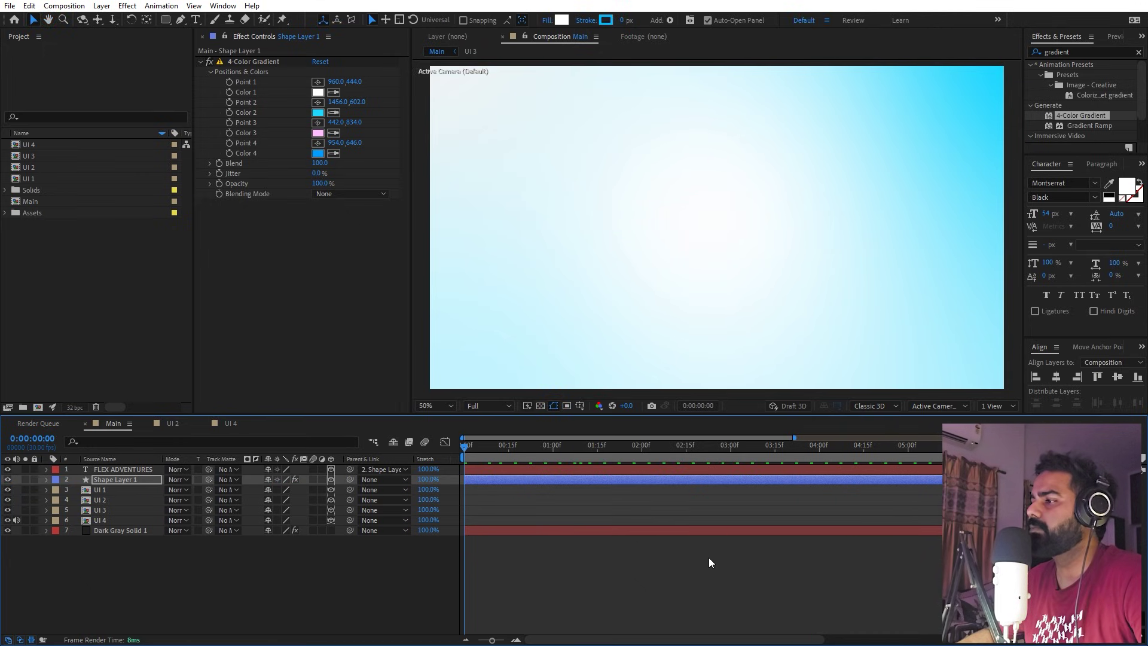
Show the grid and draw a closed upward-pointing cursor arrow with the Pen tool, about two major grid cells wide and tall
{"action": "left_click", "coordinate": [579, 407]}
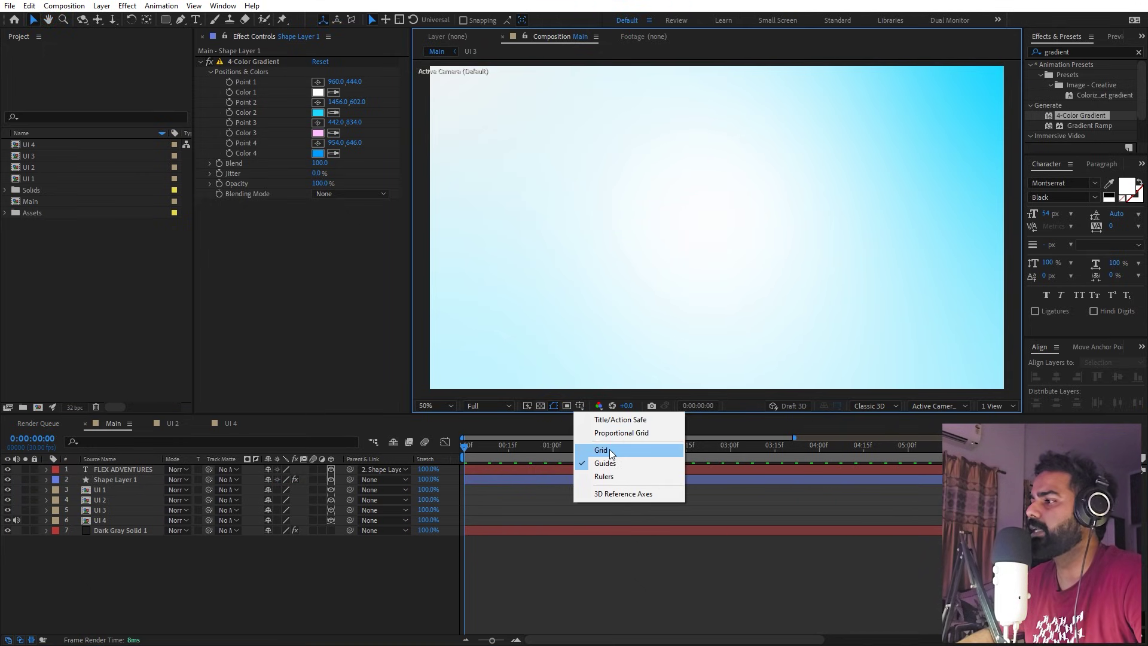
{"action": "left_click", "coordinate": [609, 450]}
{"action": "key", "text": "h"}
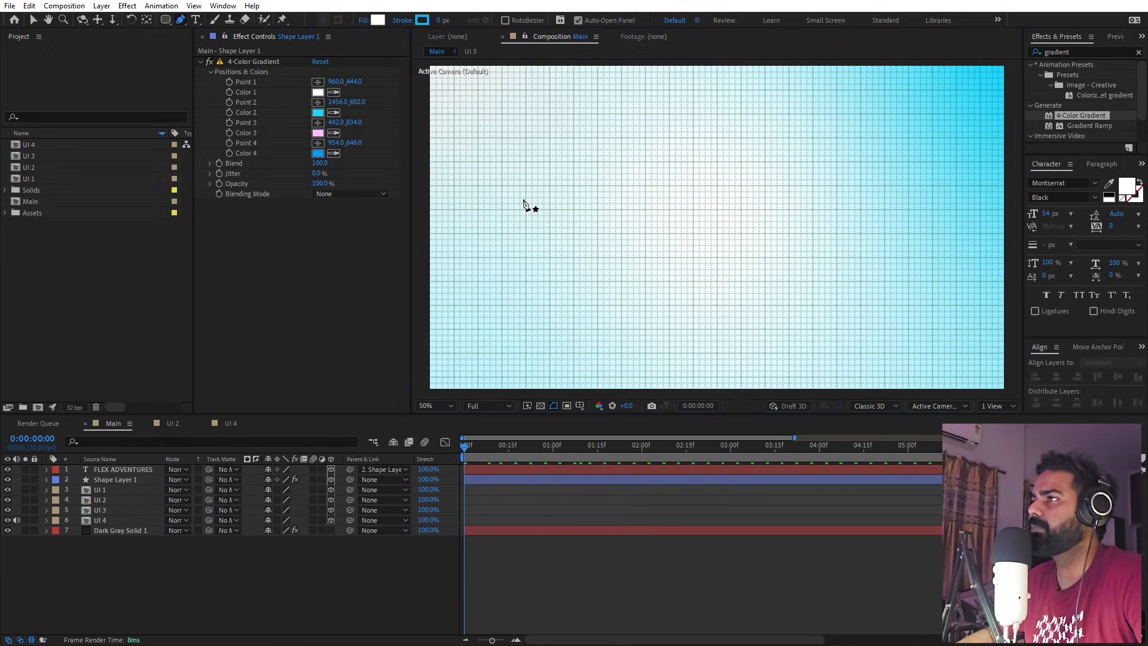
{"action": "scroll", "coordinate": [652, 242], "scroll_direction": "up", "scroll_amount": 4}
{"action": "key", "text": "g"}
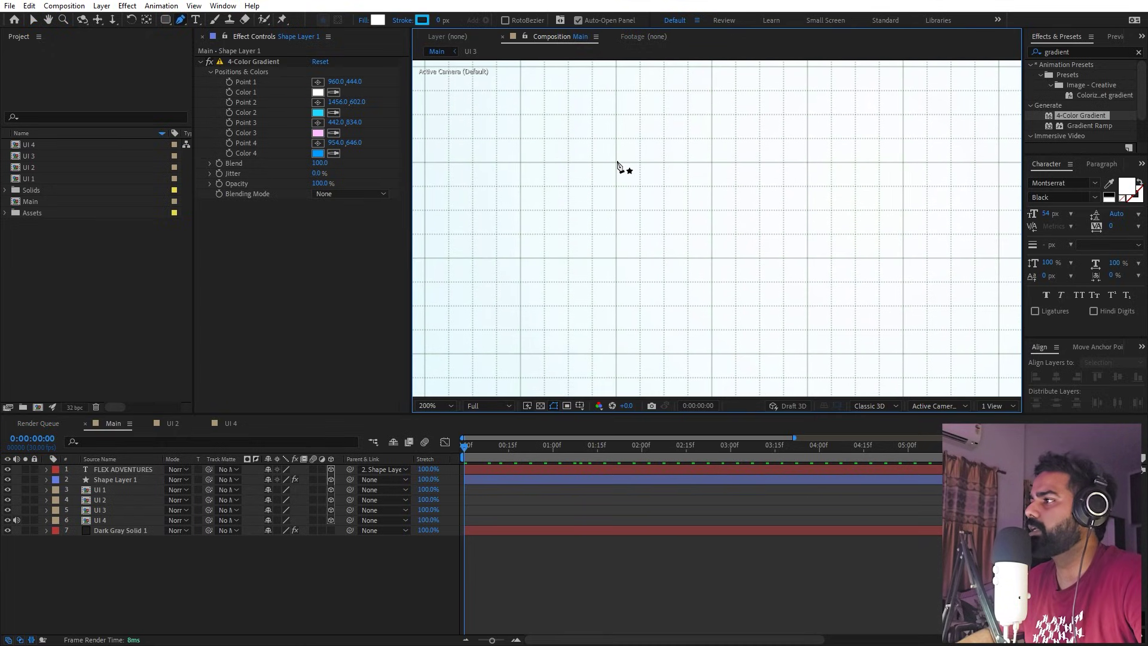
{"action": "left_click", "coordinate": [615, 162]}
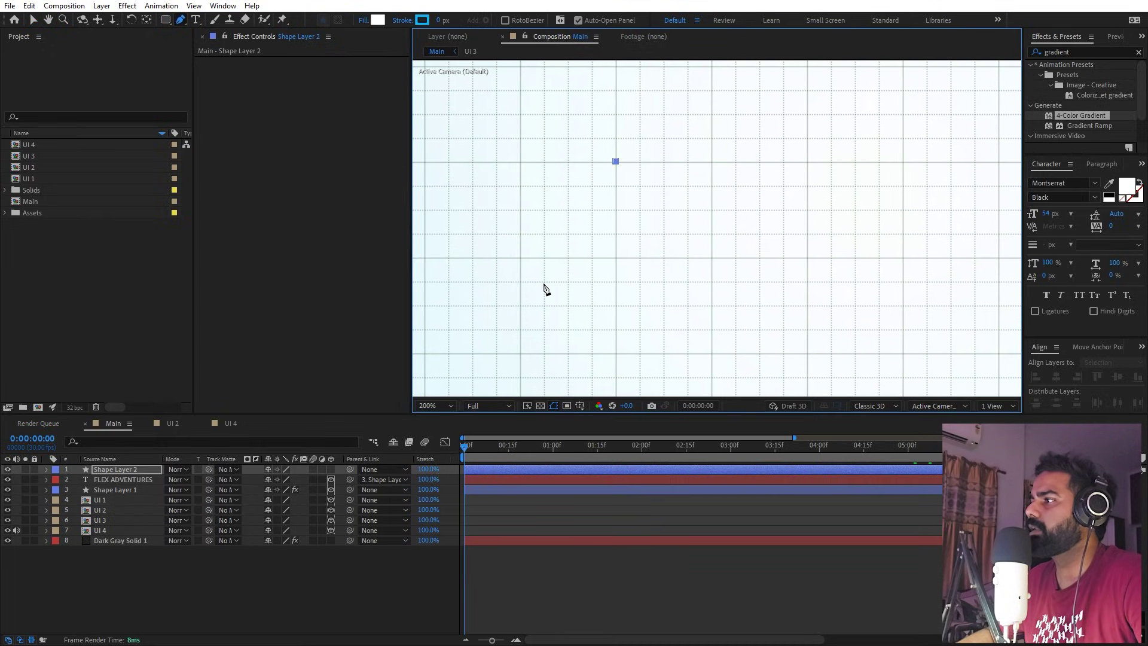
{"action": "left_click", "coordinate": [520, 354]}
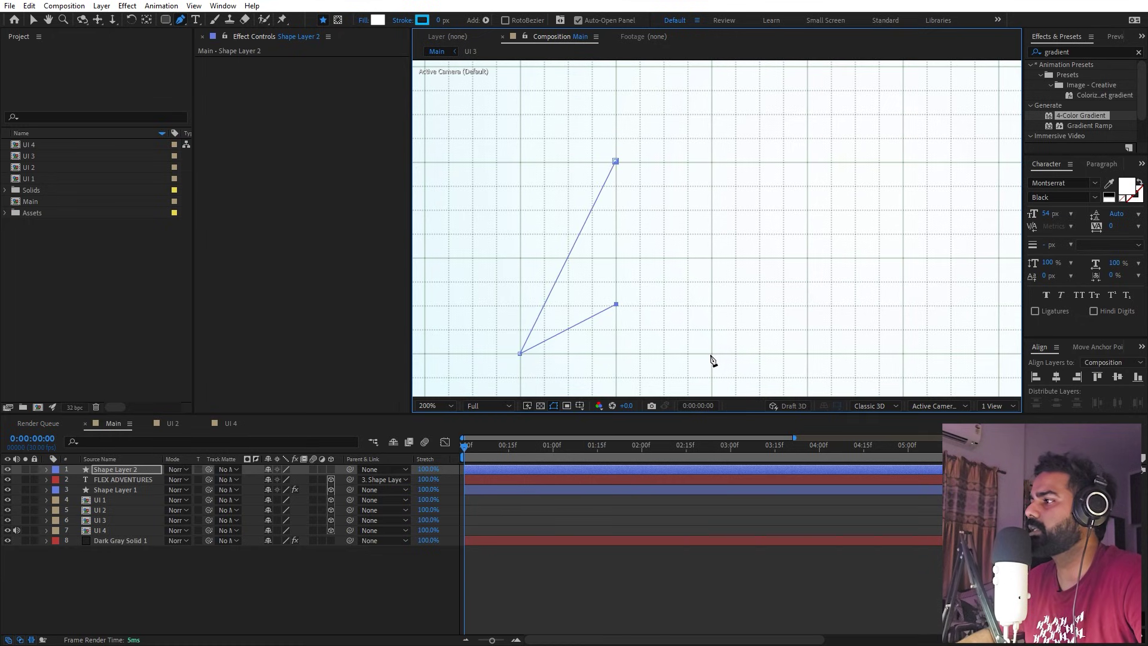
{"action": "left_click", "coordinate": [617, 162]}
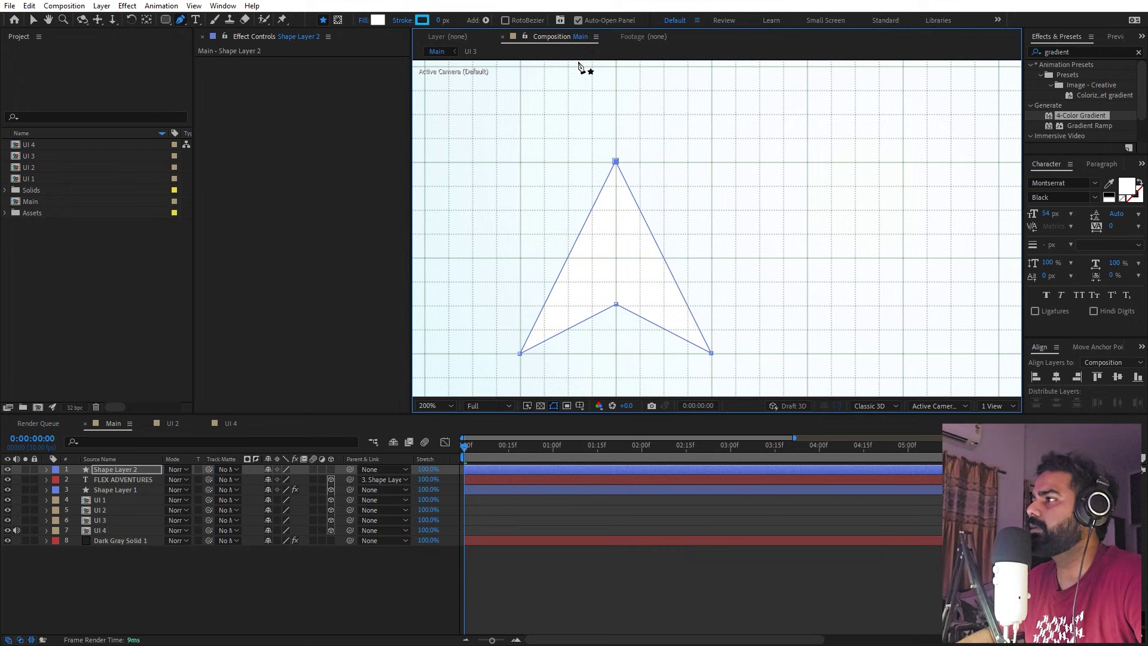
Give the cursor arrow a black (000000) stroke 7.4 px wide
{"action": "left_click", "coordinate": [422, 20]}
{"action": "left_click", "coordinate": [55, 398]}
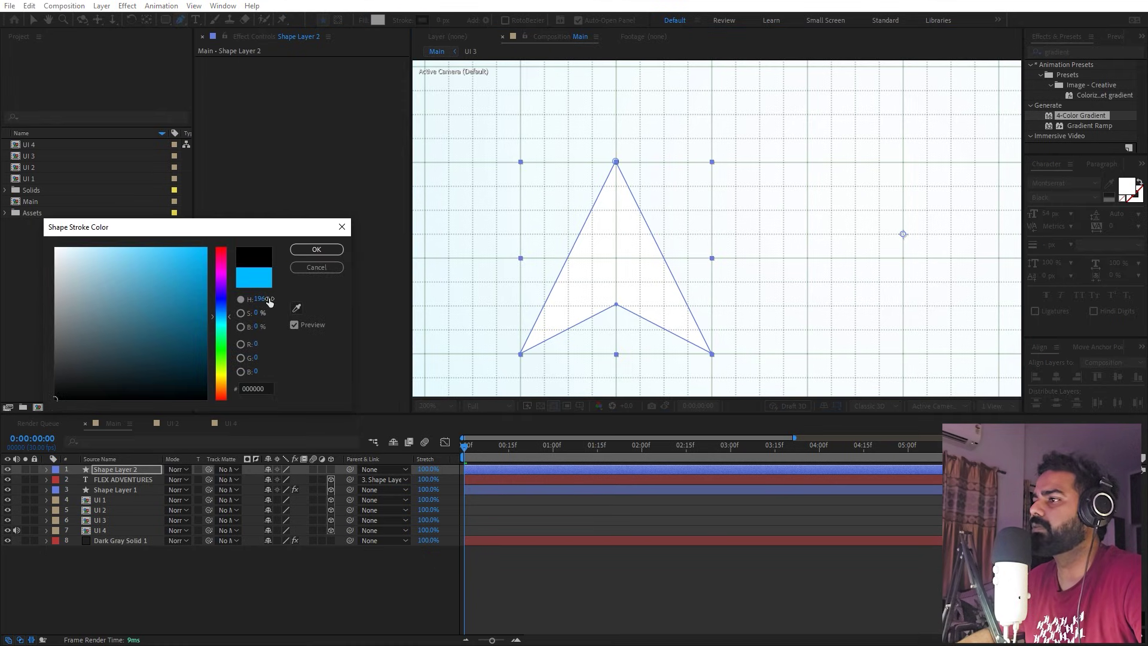
{"action": "left_click", "coordinate": [316, 250]}
{"action": "left_click_drag", "start_coordinate": [441, 20], "coordinate": [487, 19]}
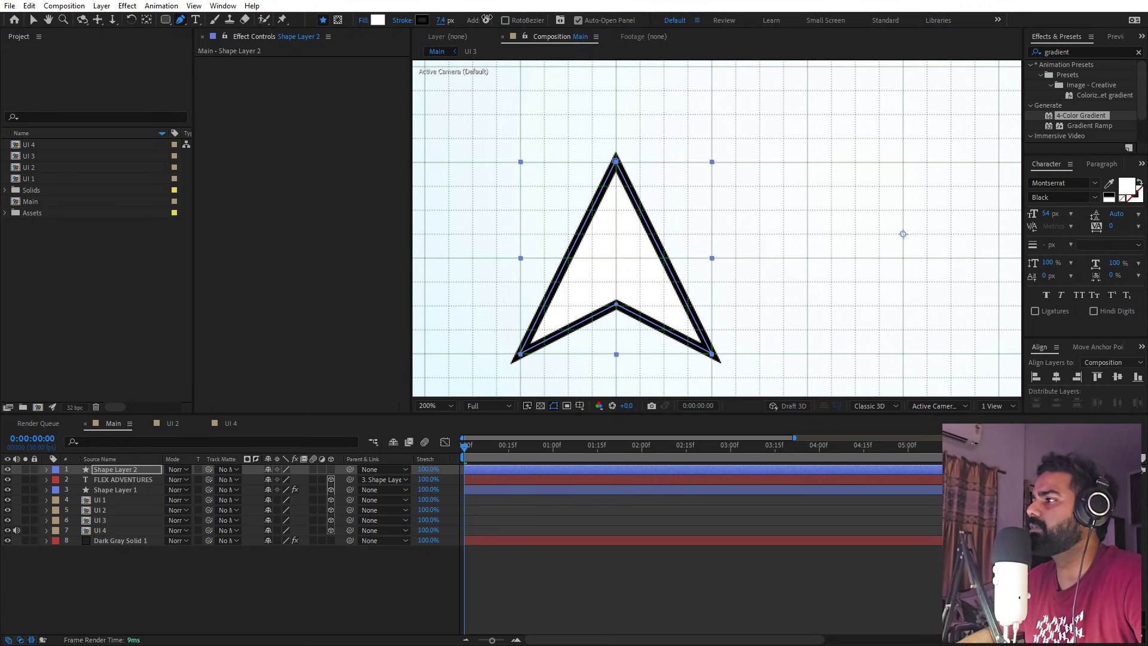
{"action": "left_click", "coordinate": [694, 558]}
Hide the grid and fit the whole composition in the viewer
{"action": "key", "text": "comma"}
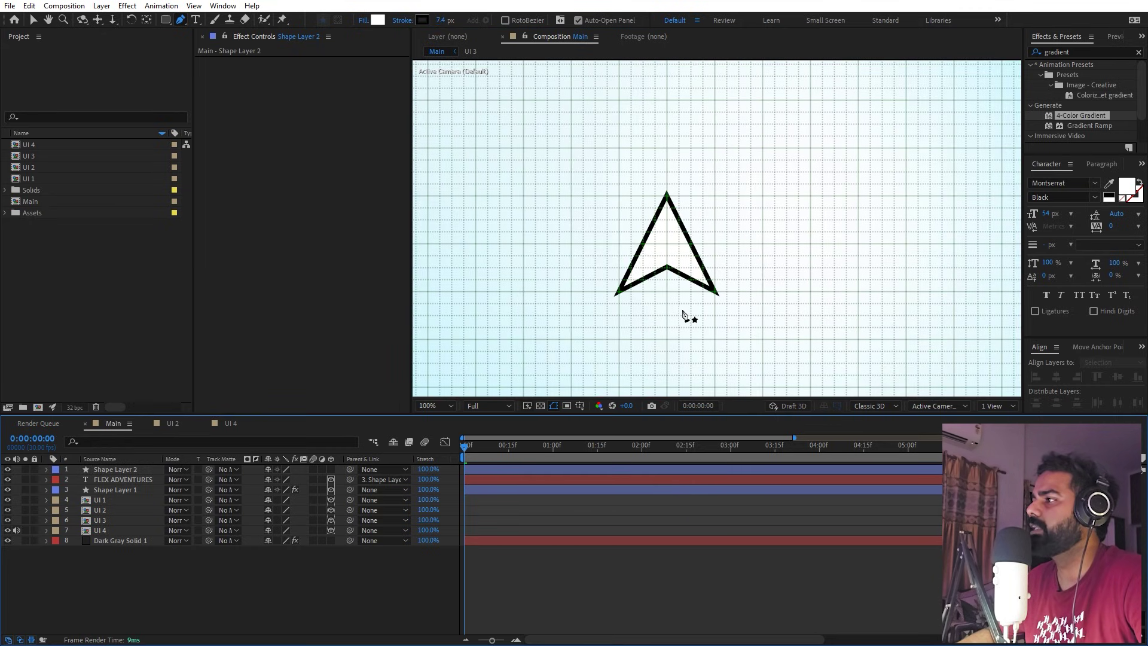
{"action": "left_click", "coordinate": [600, 403]}
{"action": "left_click", "coordinate": [601, 450]}
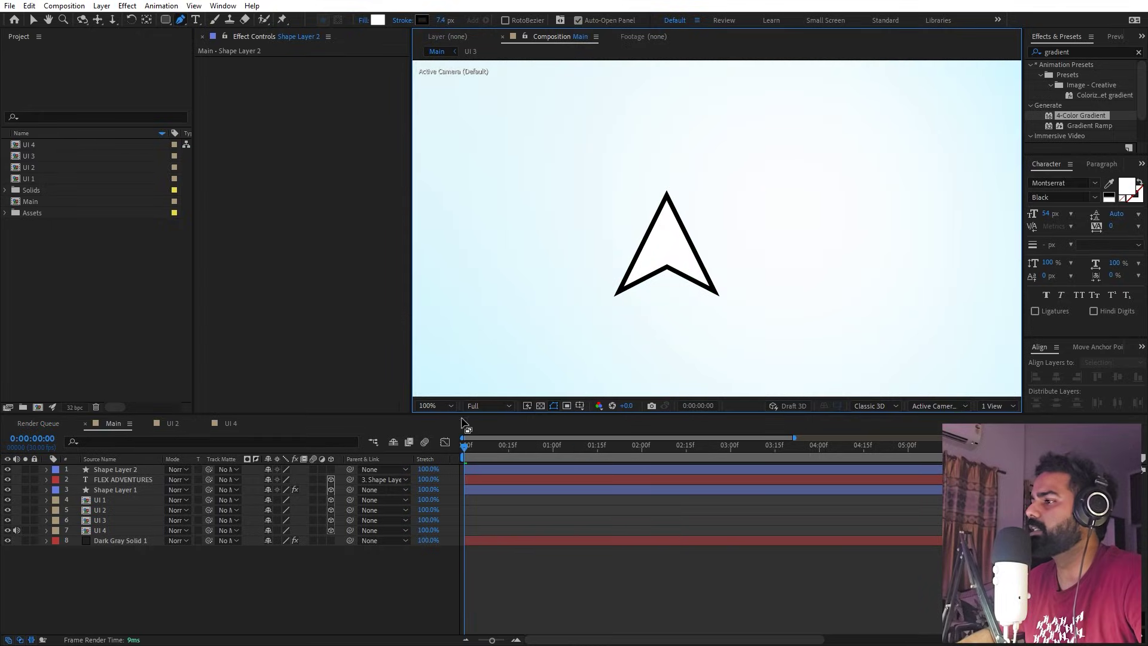
{"action": "left_click", "coordinate": [435, 406]}
{"action": "left_click", "coordinate": [435, 525]}
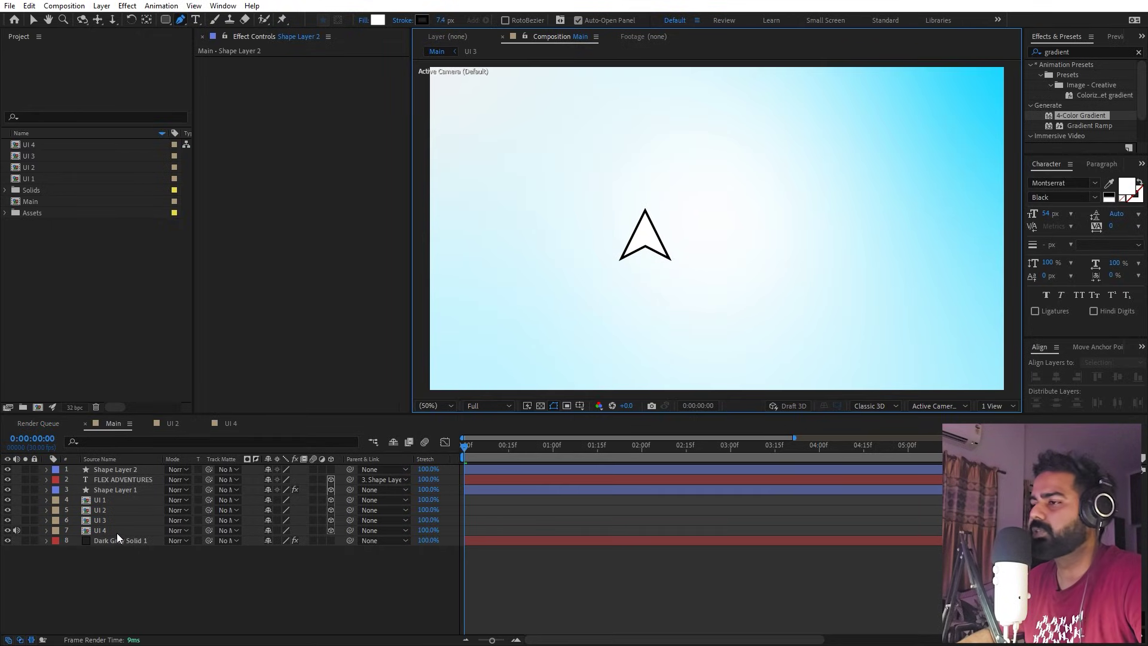
Center the cursor arrow layer's anchor point on its shape
{"action": "key", "text": "v"}
{"action": "left_click", "coordinate": [122, 470]}
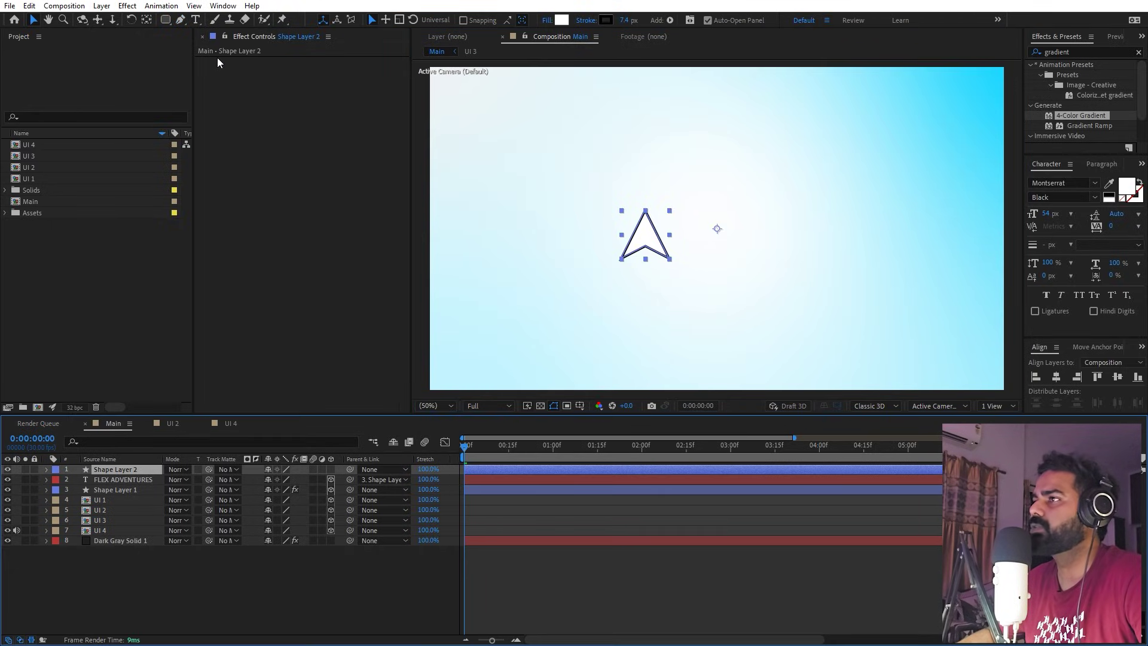
{"action": "left_click", "coordinate": [147, 20]}
{"action": "key", "text": "ctrl+alt+Home"}
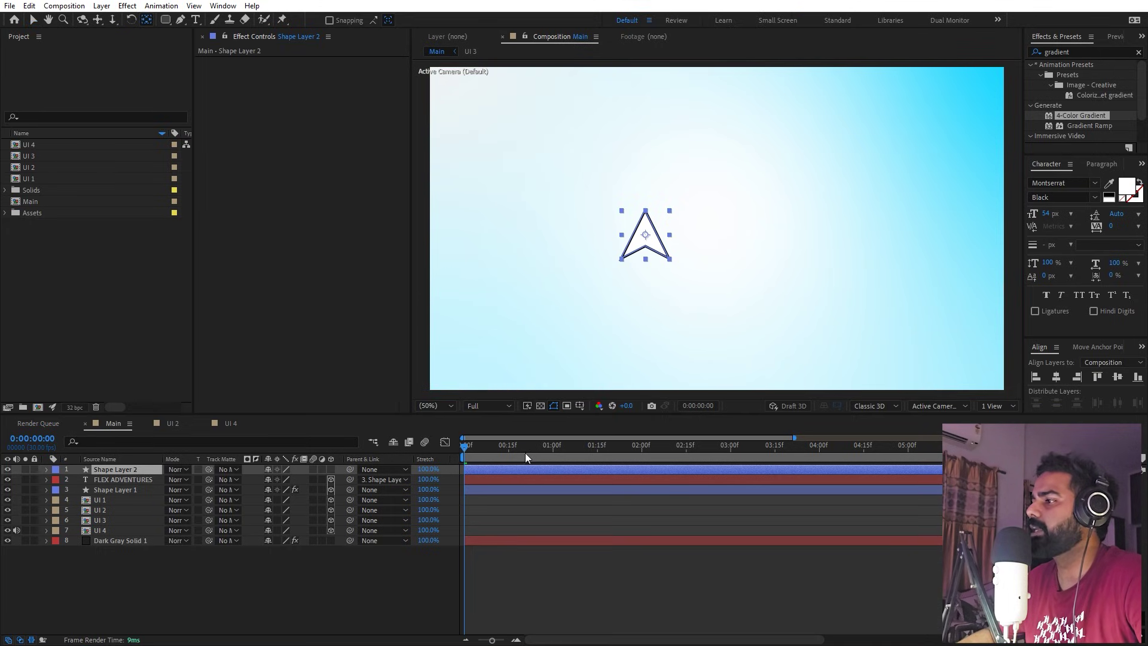
At 0:19, scale the cursor arrow down to 62% and rotate it to -33°
{"action": "mouse_move", "coordinate": [526, 458]}
{"action": "left_mouse_down"}
{"action": "mouse_move", "coordinate": [508, 457]}
{"action": "mouse_move", "coordinate": [521, 458]}
{"action": "left_mouse_up"}
{"action": "key", "text": "s"}
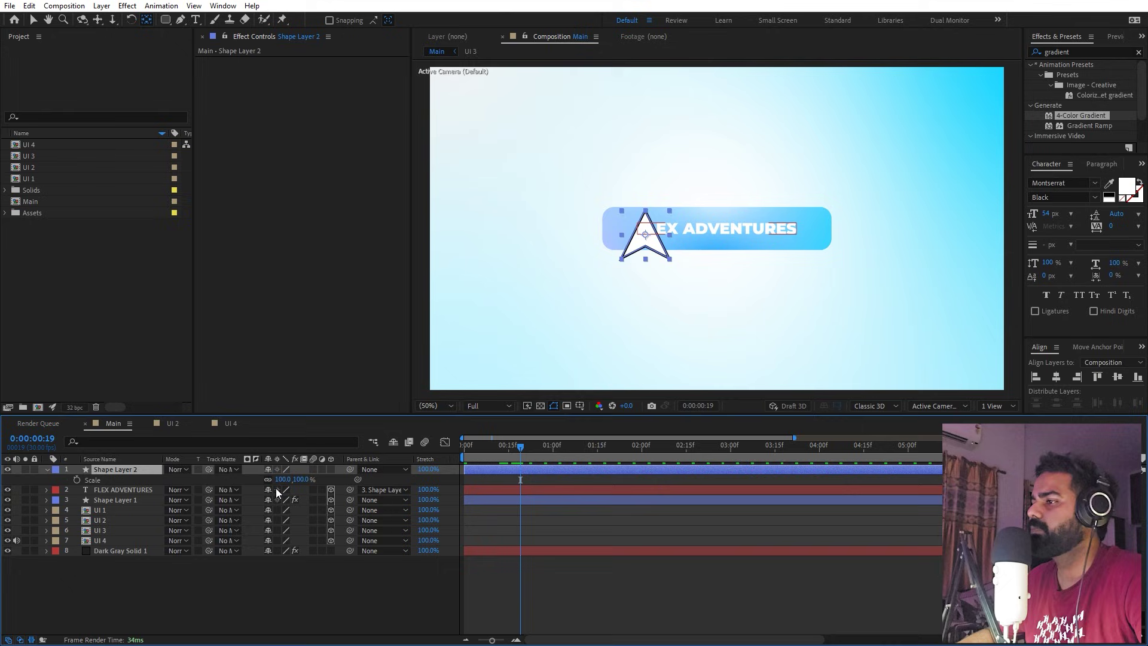
{"action": "left_click_drag", "start_coordinate": [279, 479], "coordinate": [103, 494]}
{"action": "key", "text": "r"}
{"action": "key", "text": "v"}
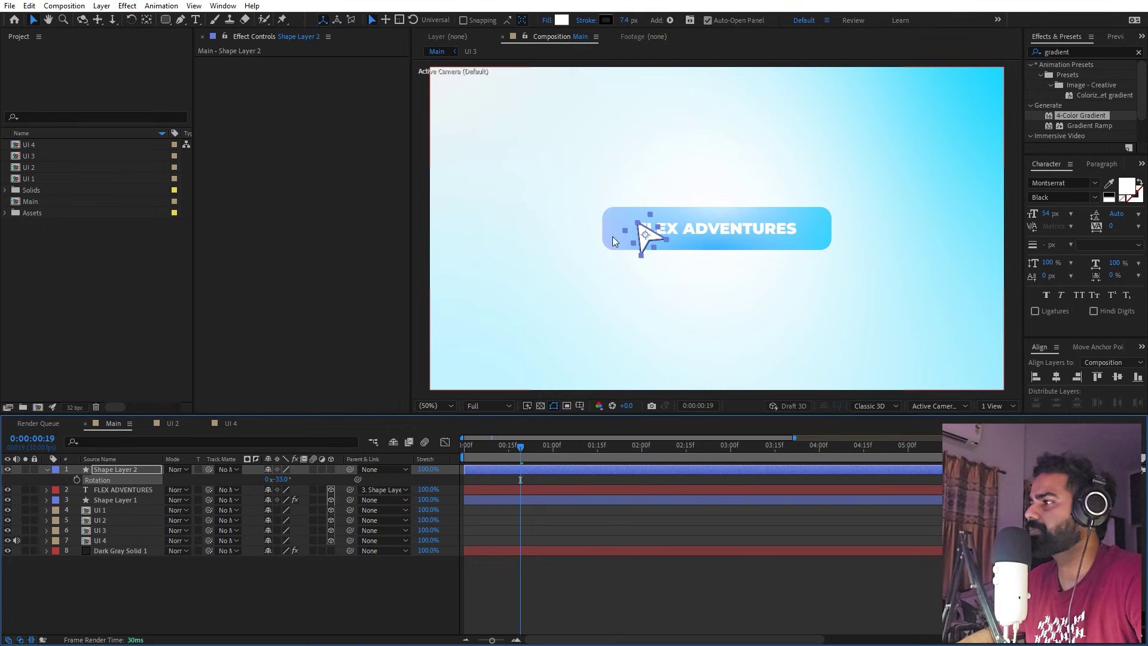
Keyframe the cursor's position from below the frame (about 1084, 1284) at 0:00 to the button's lower edge (940, 600) at 0:19
{"action": "left_click_drag", "start_coordinate": [648, 244], "coordinate": [714, 266]}
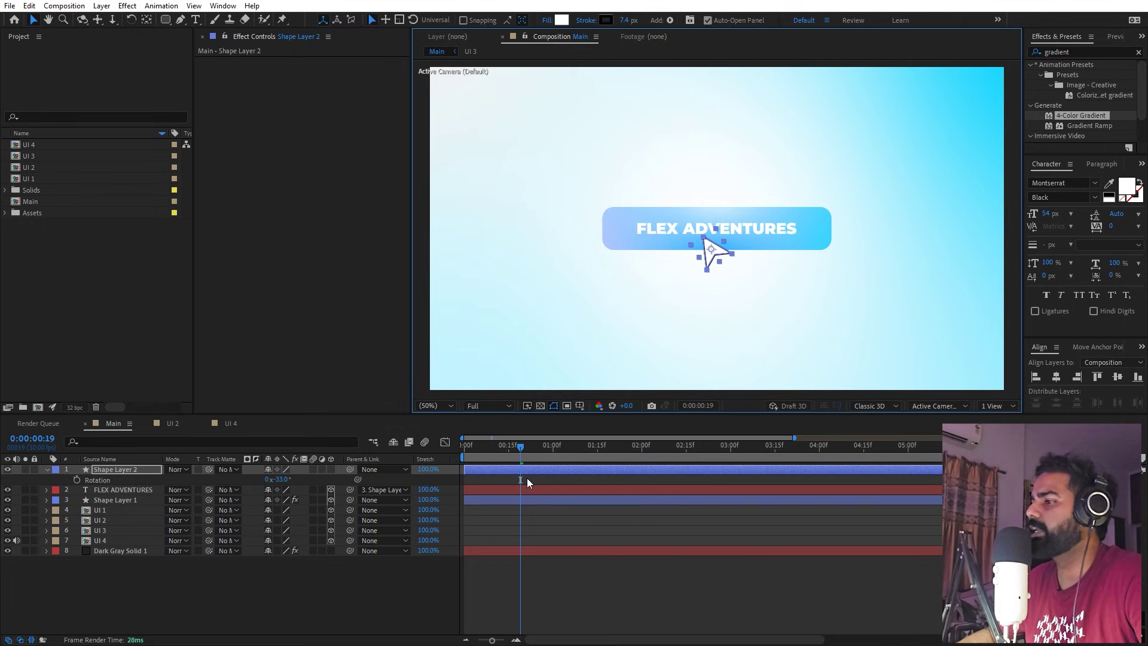
{"action": "key", "text": "p"}
{"action": "left_click", "coordinate": [77, 479]}
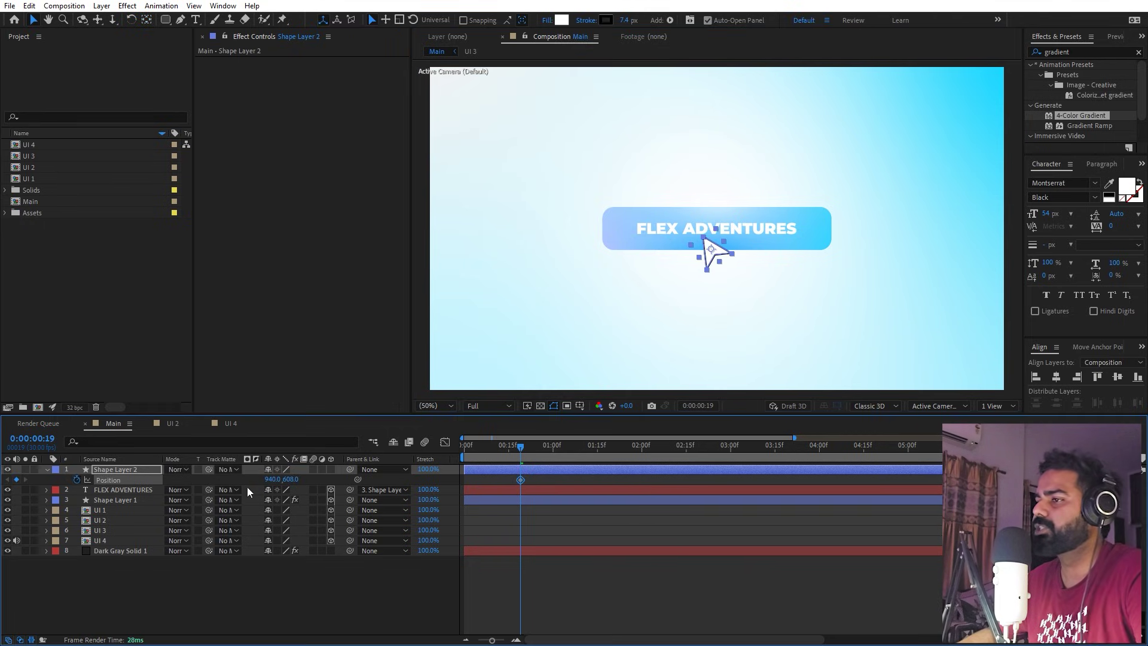
{"action": "left_click_drag", "start_coordinate": [510, 460], "coordinate": [465, 461]}
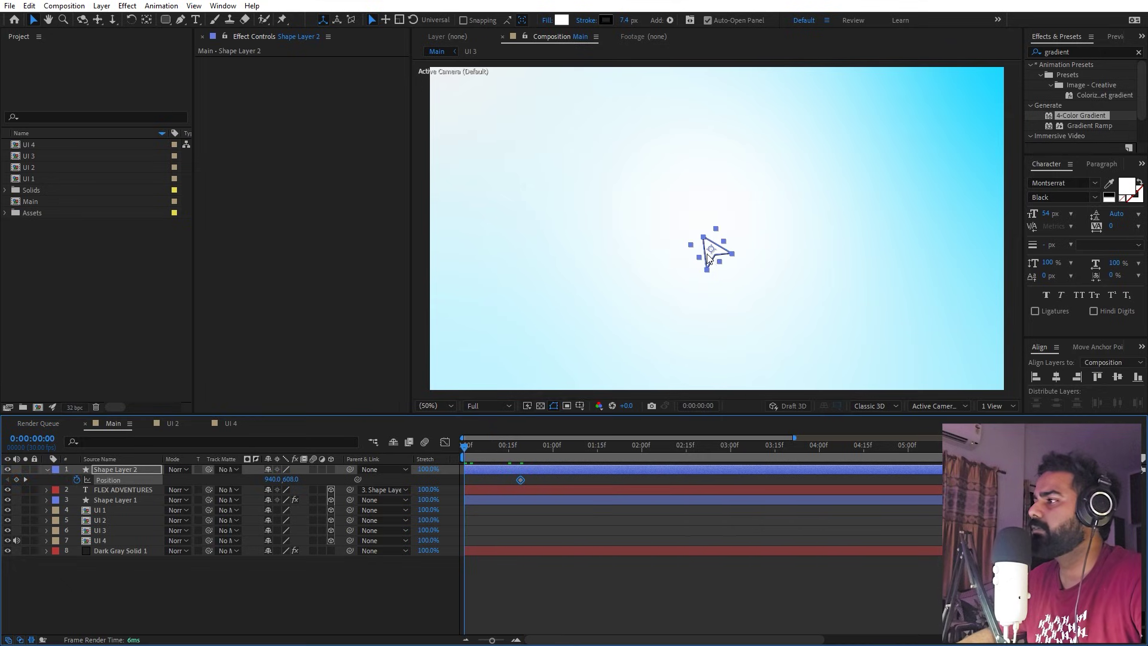
{"action": "left_click_drag", "start_coordinate": [712, 254], "coordinate": [755, 427]}
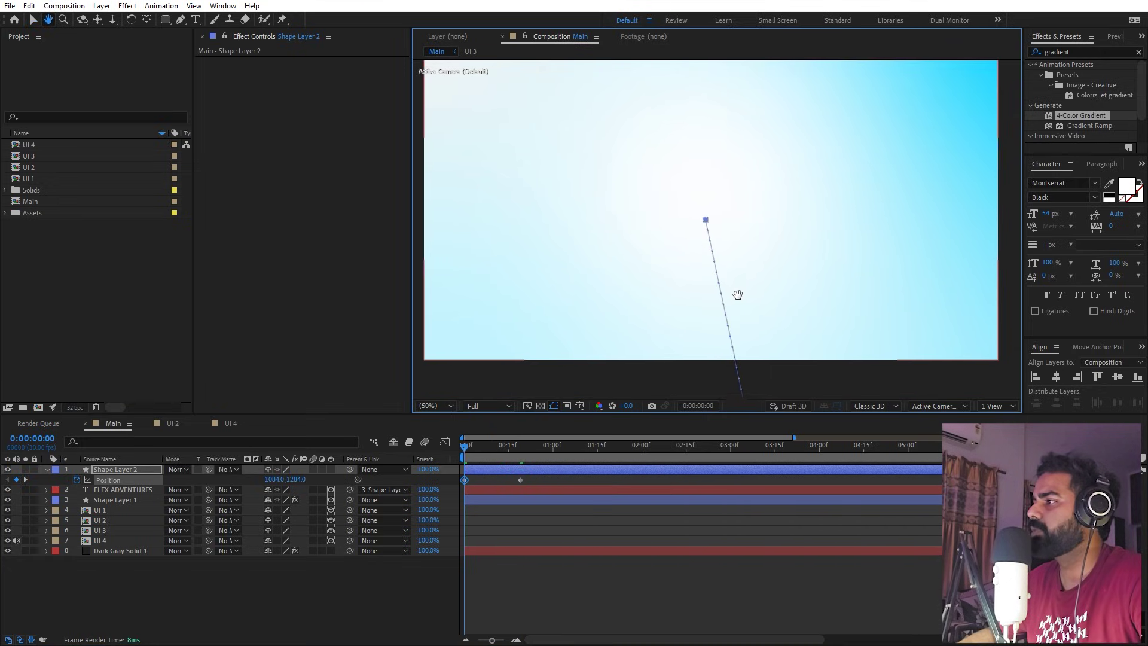
Shift the cursor layer to start at about 0:09 and move its last position keyframe to 1:06
{"action": "left_click_drag", "start_coordinate": [465, 448], "coordinate": [543, 470]}
{"action": "left_click", "coordinate": [512, 460]}
{"action": "key", "text": "Home"}
{"action": "key", "text": "space"}
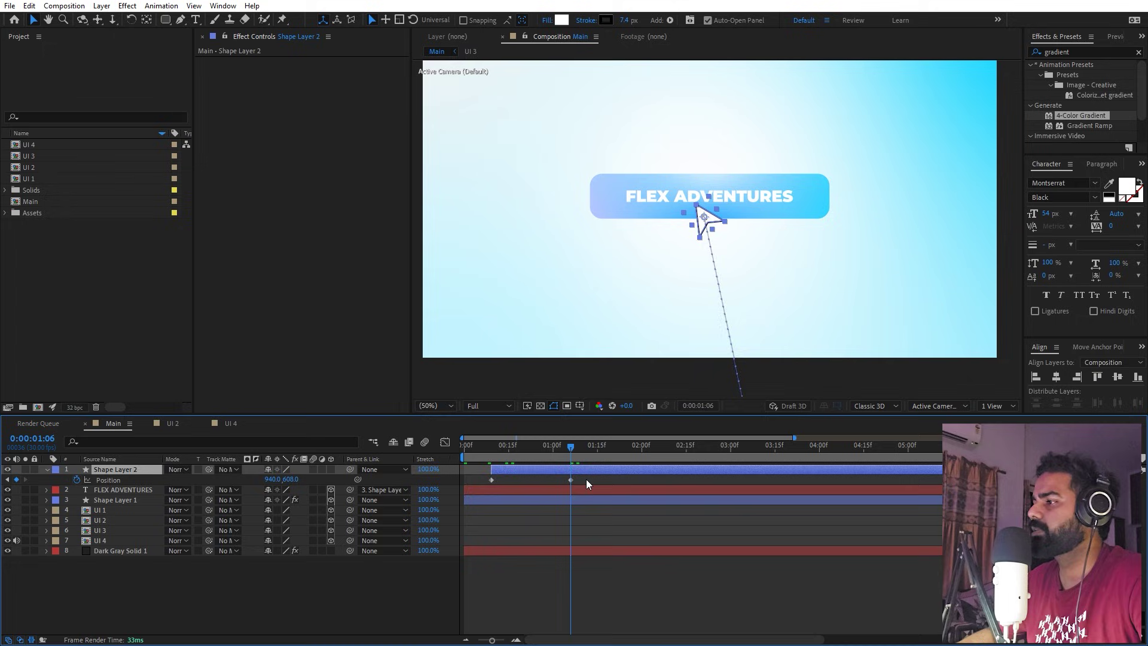
Easy-ease both cursor position keyframes and reshape the speed graph so it peaks early with a long slowdown, and preview it
{"action": "left_click_drag", "start_coordinate": [589, 478], "coordinate": [402, 487]}
{"action": "key", "text": "F9"}
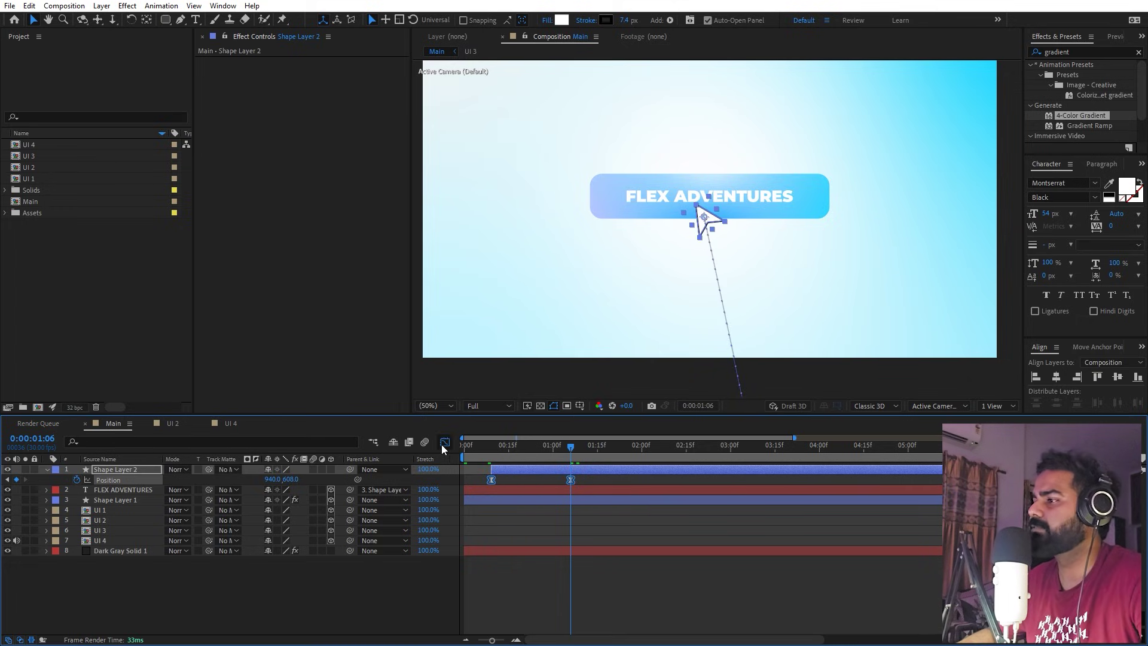
{"action": "left_click", "coordinate": [445, 442]}
{"action": "left_click_drag", "start_coordinate": [470, 560], "coordinate": [530, 607]}
{"action": "key", "text": "Home"}
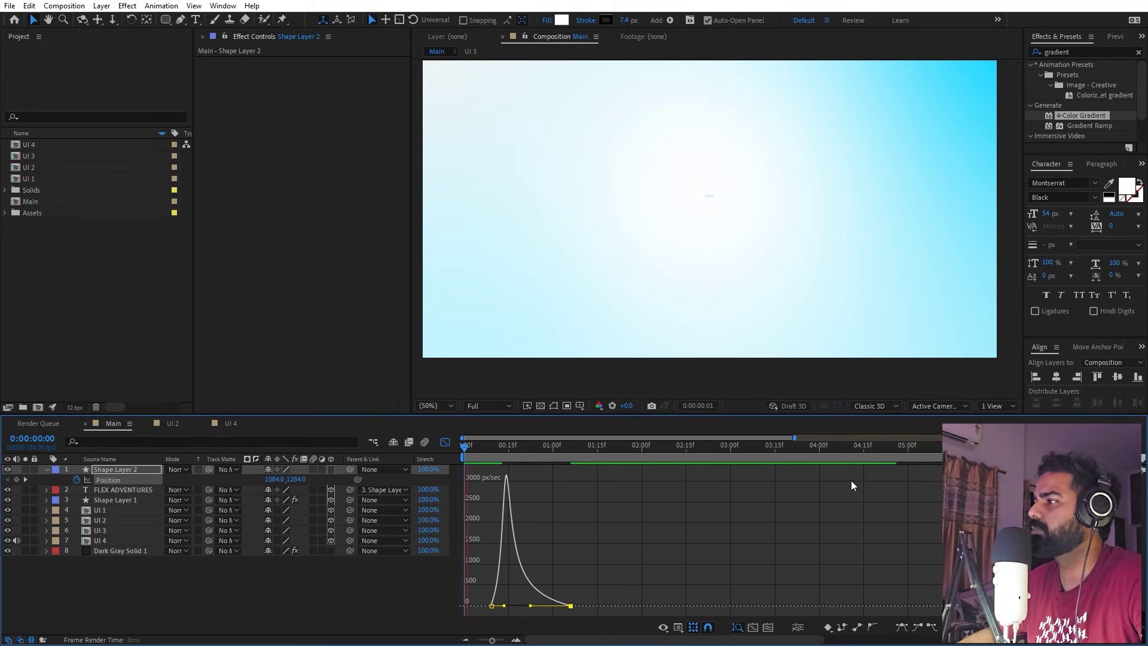
{"action": "key", "text": "space"}
Return to the keyframe view and move the cursor's last position keyframe to about 1:10
{"action": "left_click", "coordinate": [445, 442]}
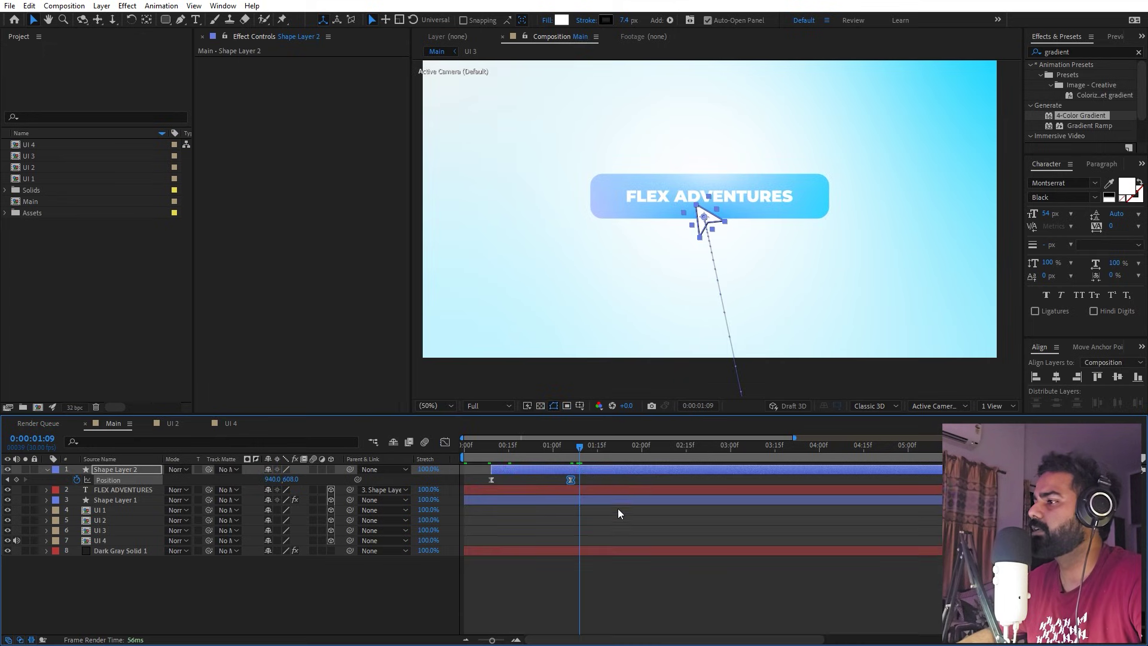
{"action": "left_click_drag", "start_coordinate": [568, 479], "coordinate": [581, 479]}
{"action": "key", "text": "space"}
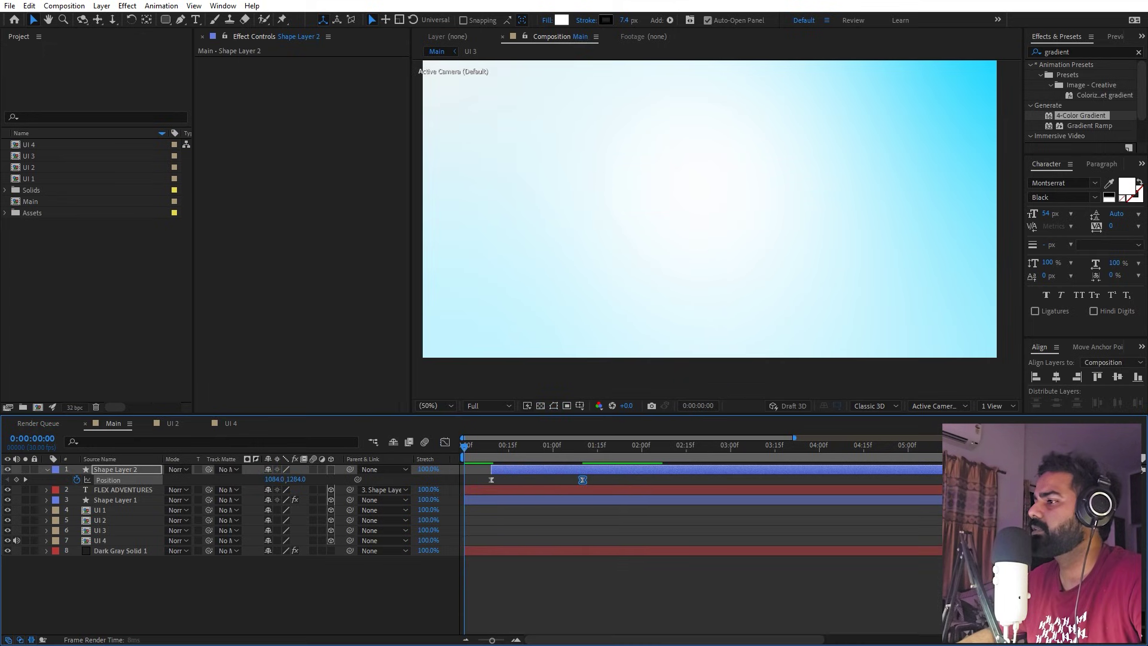
Keyframe the cursor's scale at 62% at 1:15 and 41% at 1:17
{"action": "key", "text": "s"}
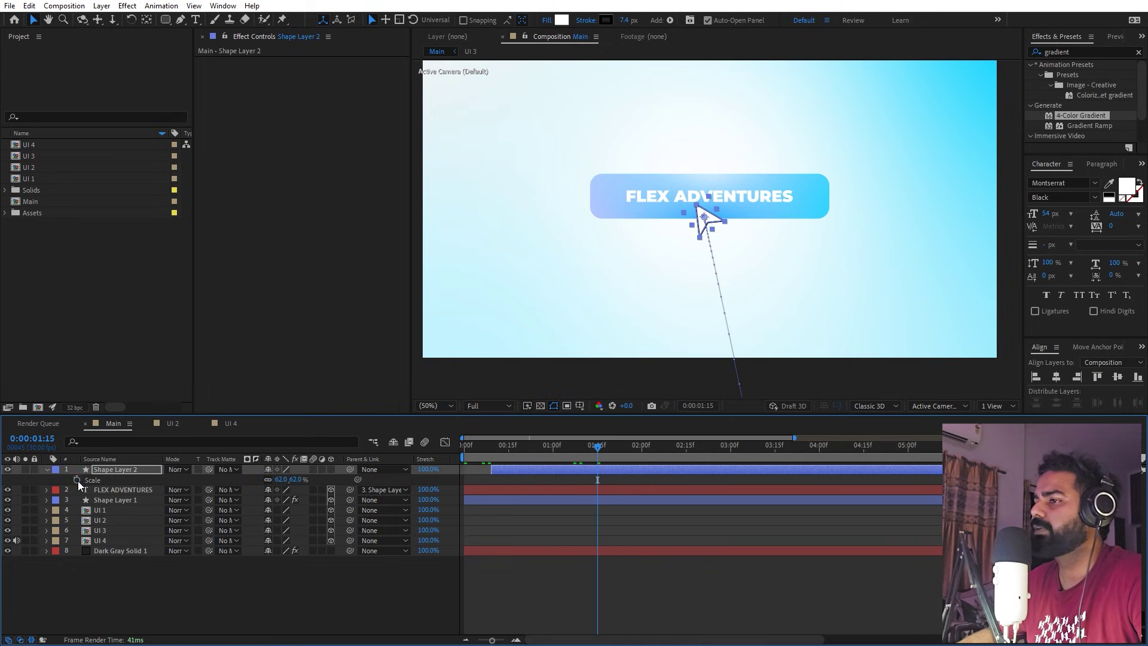
{"action": "left_click", "coordinate": [76, 480]}
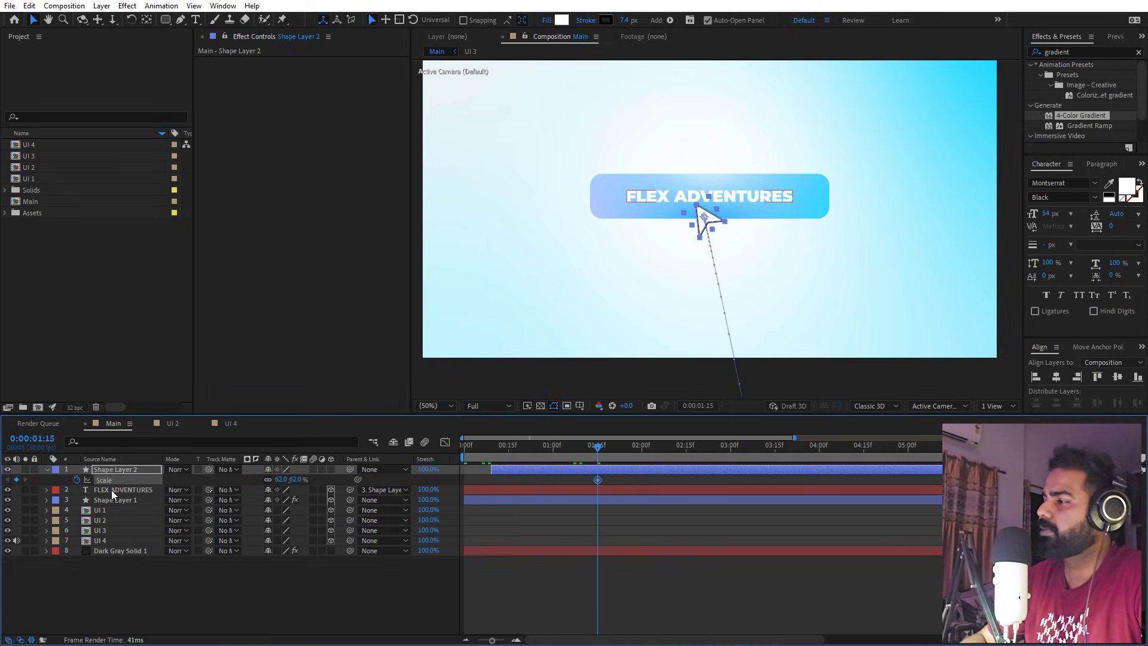
{"action": "key", "text": "Page_Down"}
{"action": "key", "text": "Page_Down"}
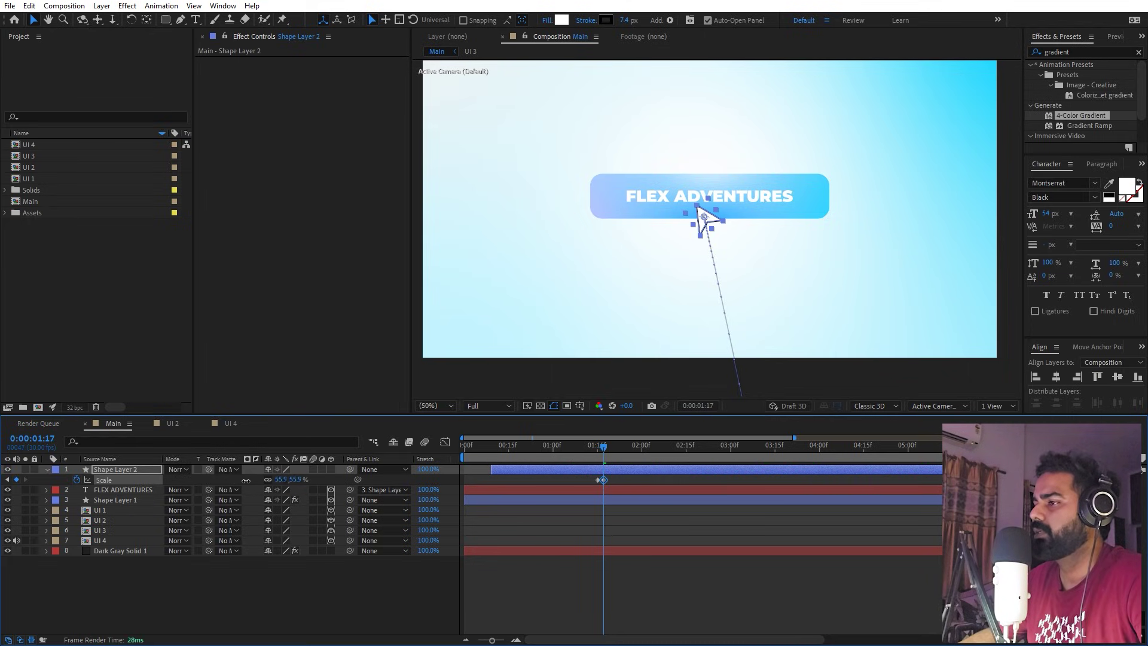
{"action": "left_click_drag", "start_coordinate": [217, 484], "coordinate": [174, 491]}
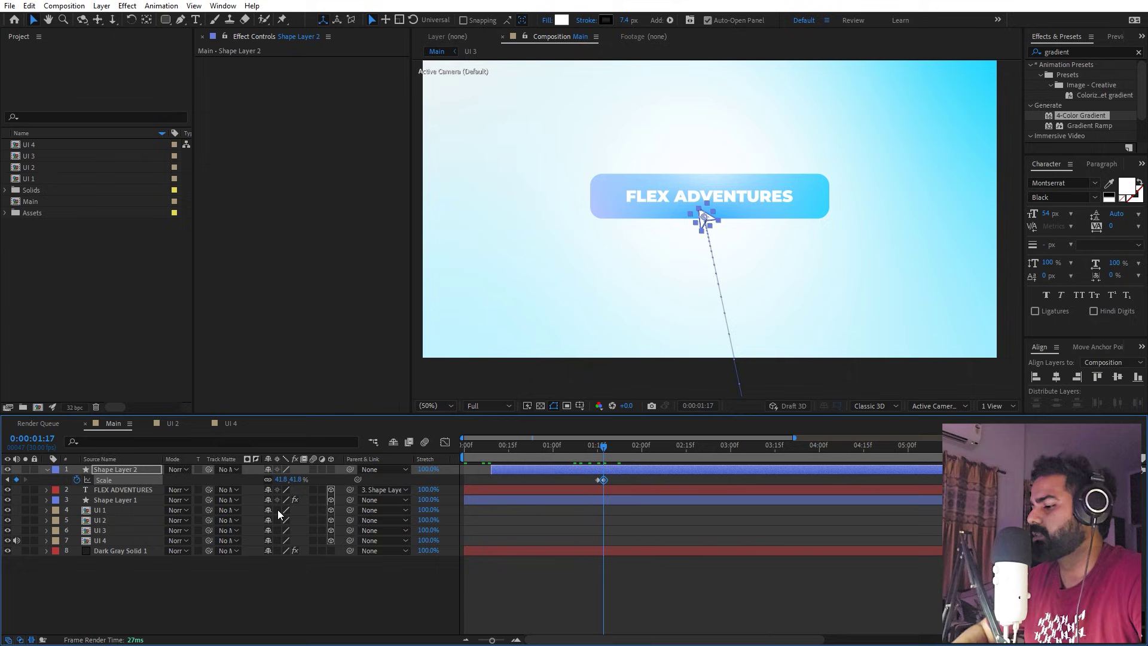
Copy the cursor's 62% scale keyframe to 1:19 and preview the click motion
{"action": "key", "text": "Page_Down"}
{"action": "key", "text": "Page_Down"}
{"action": "key", "text": "="}
{"action": "scroll", "coordinate": [682, 456], "scroll_direction": "up", "scroll_amount": 1, "text": "alt"}
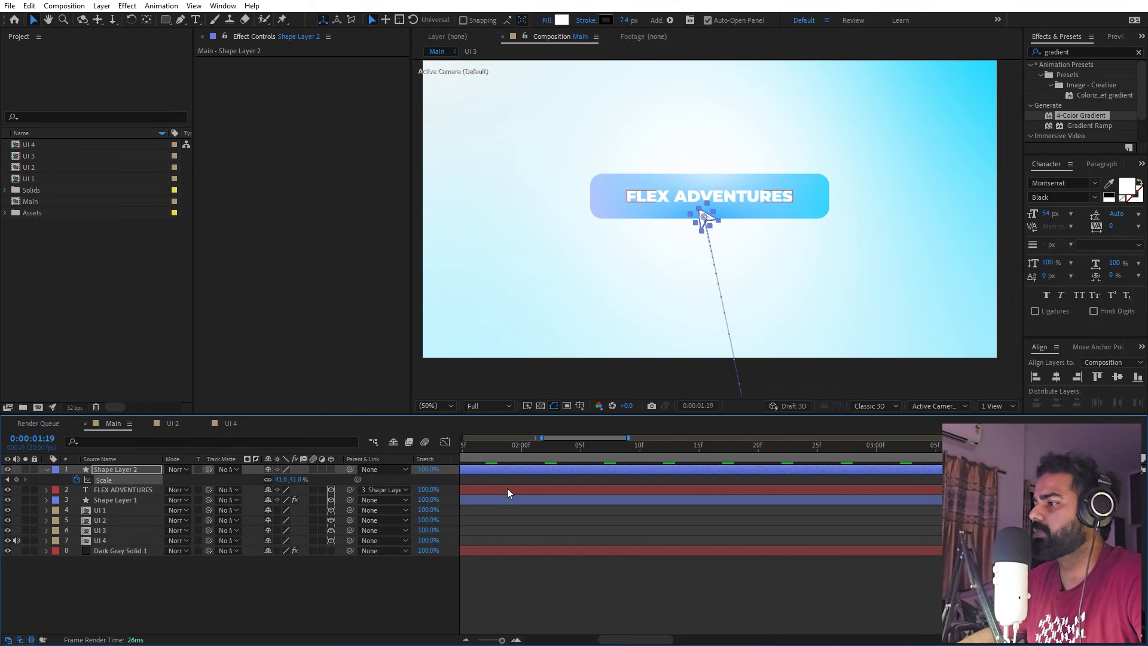
{"action": "left_click_drag", "start_coordinate": [609, 639], "coordinate": [582, 639]}
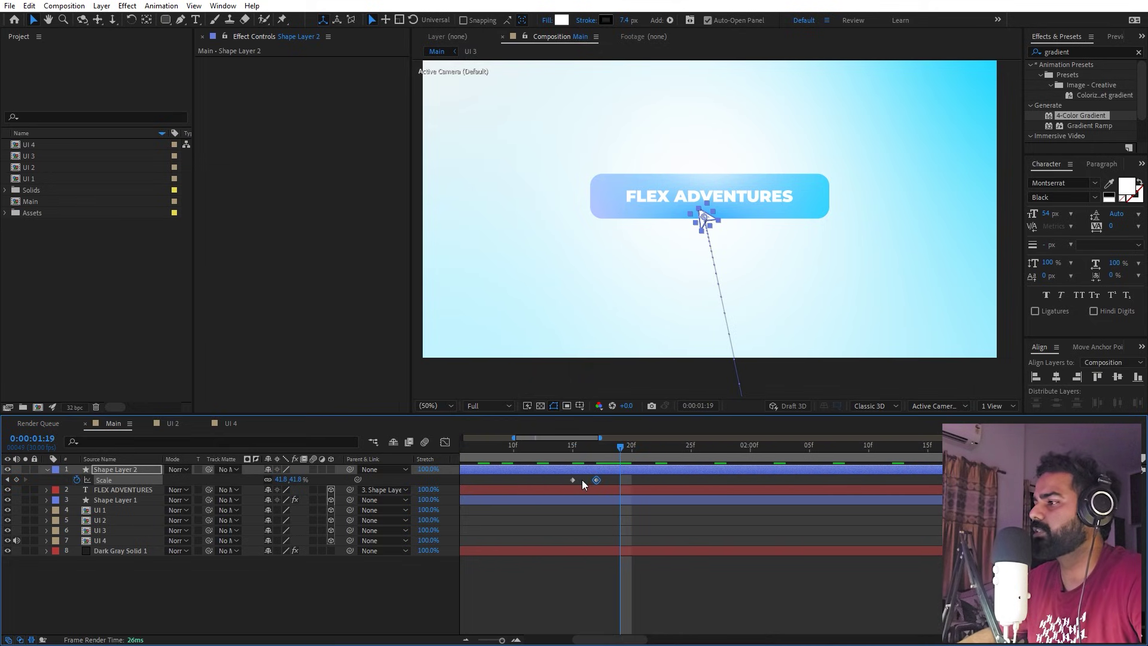
{"action": "left_click_drag", "start_coordinate": [582, 479], "coordinate": [563, 477]}
{"action": "key", "text": "ctrl+c"}
{"action": "key", "text": "ctrl+v"}
{"action": "left_click_drag", "start_coordinate": [514, 445], "coordinate": [465, 446]}
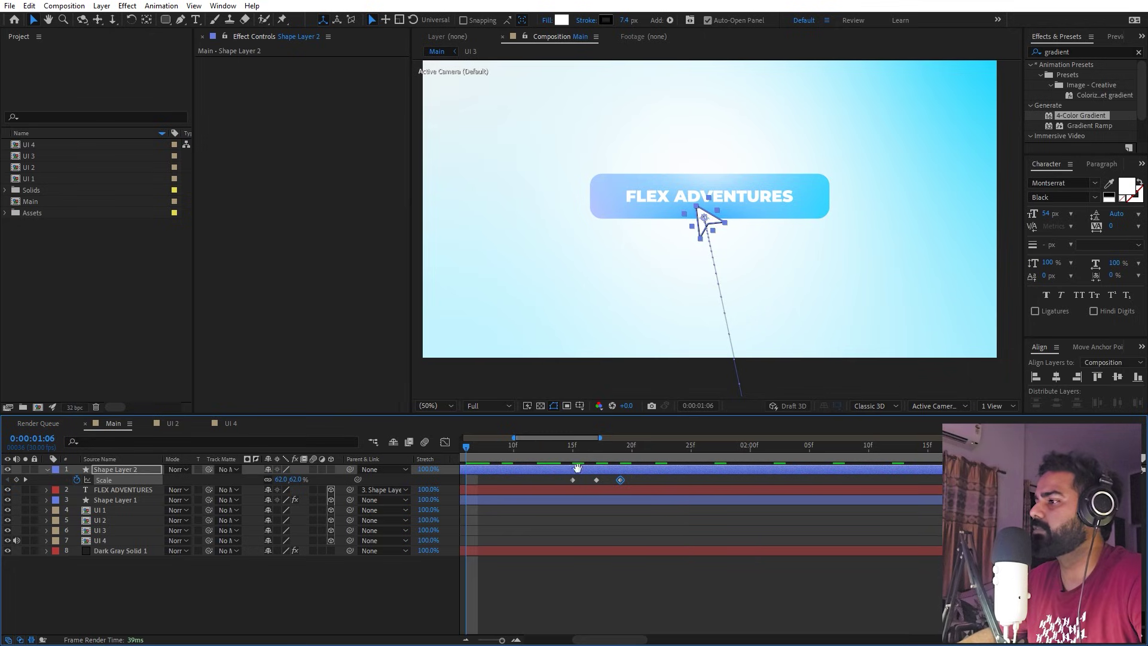
{"action": "key", "text": "space"}
{"action": "key", "text": "space"}
Apply Easy Ease to all three cursor scale keyframes
{"action": "scroll", "coordinate": [670, 502], "scroll_direction": "down", "scroll_amount": 1, "text": "alt"}
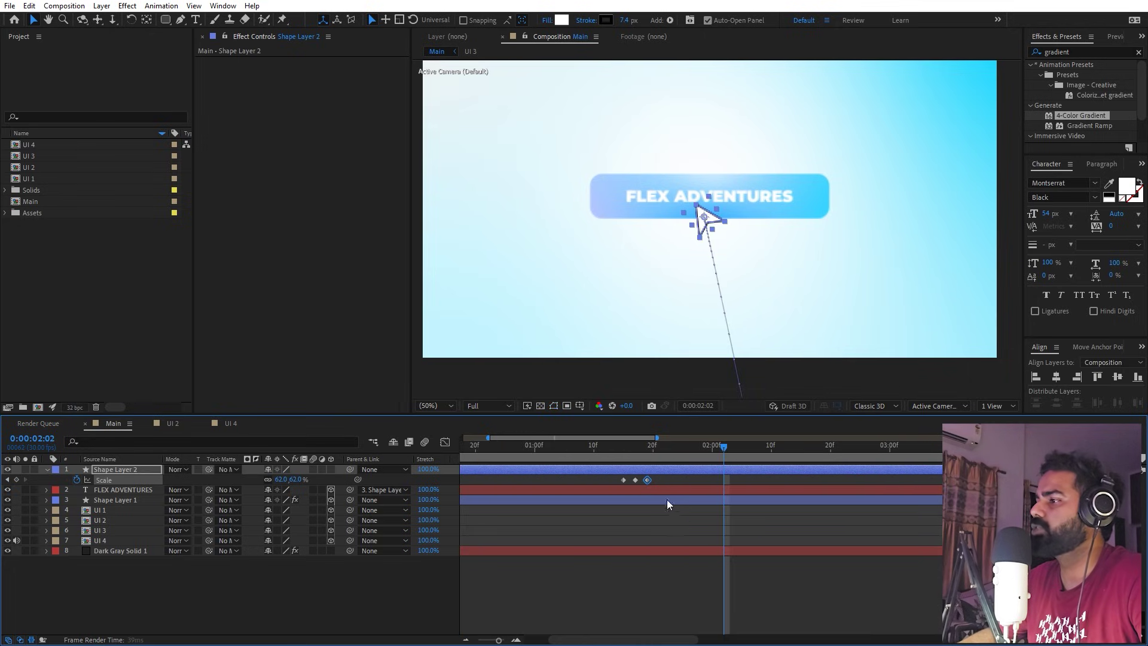
{"action": "left_click_drag", "start_coordinate": [667, 483], "coordinate": [594, 490]}
{"action": "key", "text": "F9"}
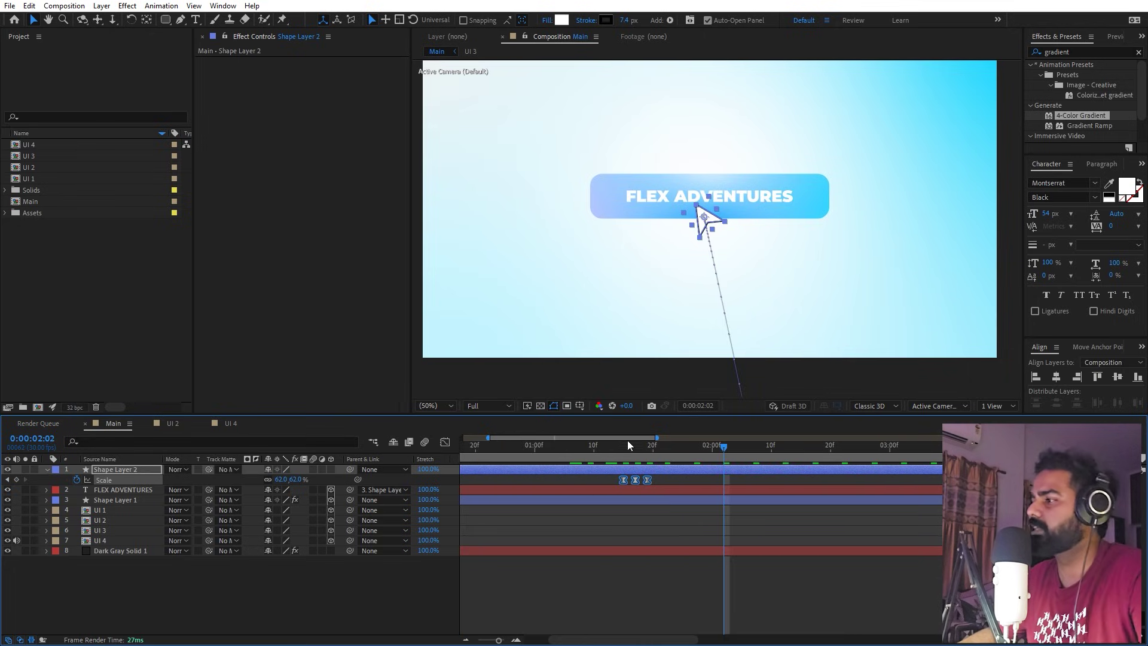
Keyframe the button shape's scale at 100% at 1:15, 90% at 1:17 and a copy of the 100% keyframe at 1:19
{"action": "left_click", "coordinate": [611, 447]}
{"action": "left_click", "coordinate": [622, 449]}
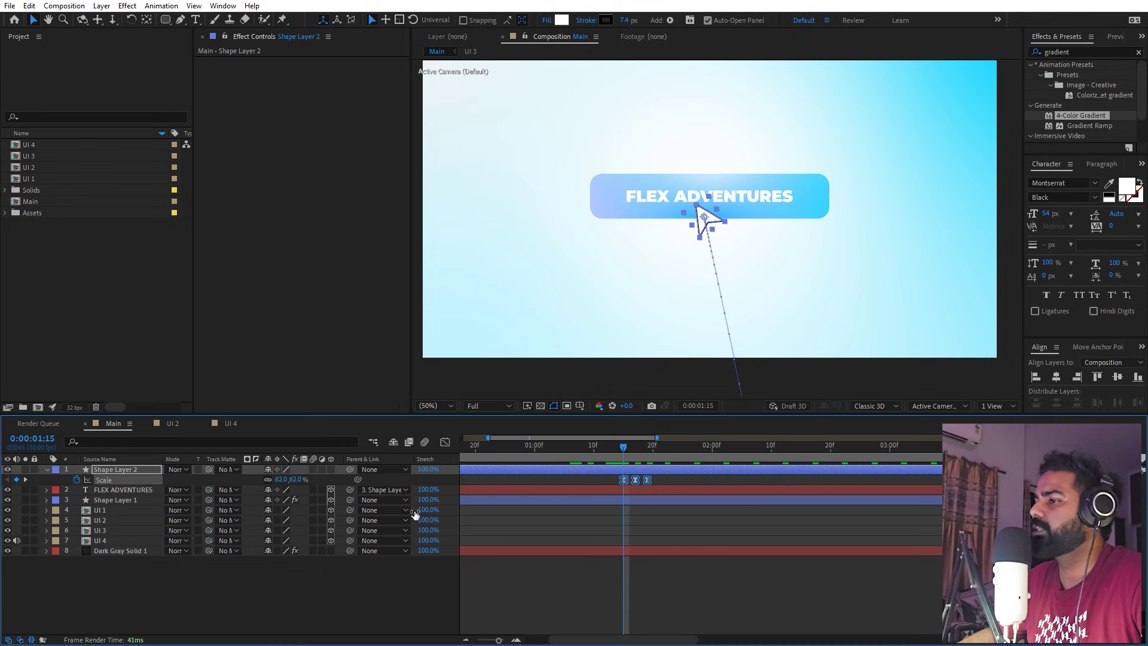
{"action": "left_click", "coordinate": [110, 502]}
{"action": "key", "text": "s"}
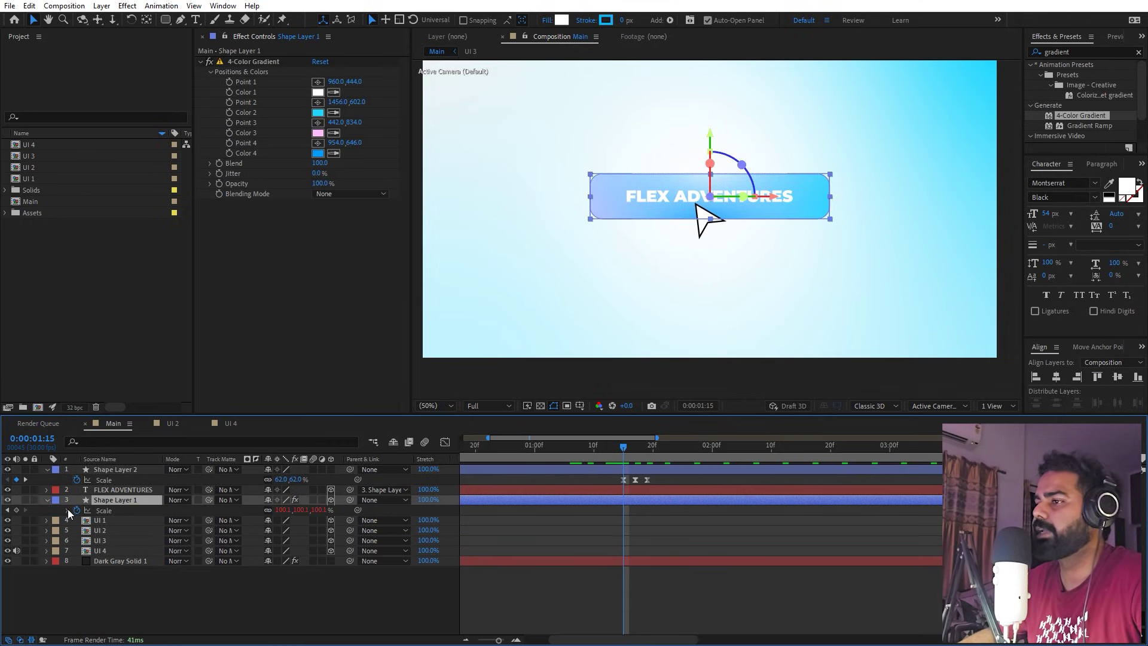
{"action": "left_click", "coordinate": [16, 511]}
{"action": "left_click", "coordinate": [635, 447]}
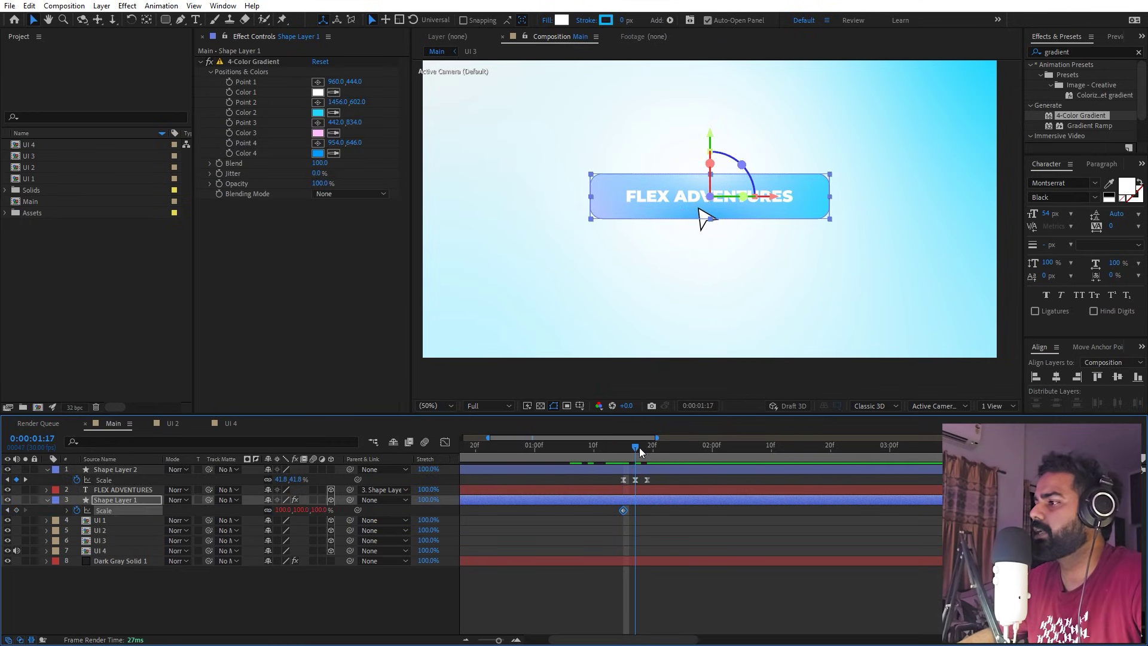
{"action": "left_click_drag", "start_coordinate": [283, 515], "coordinate": [256, 515]}
{"action": "left_click_drag", "start_coordinate": [634, 442], "coordinate": [647, 444]}
{"action": "left_click", "coordinate": [624, 511]}
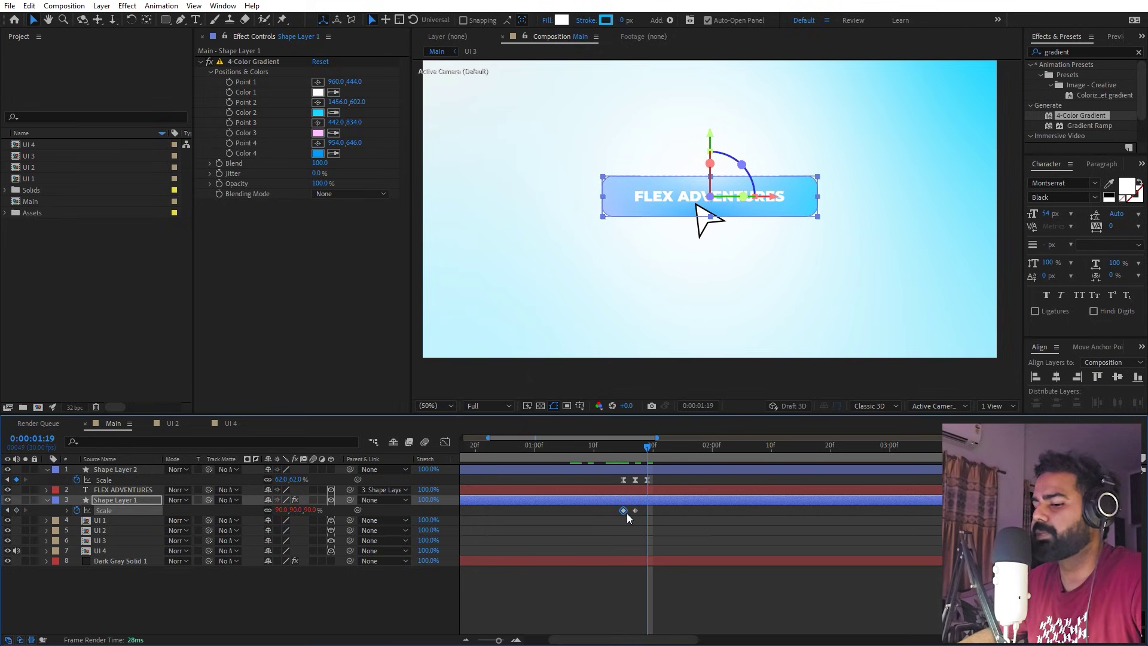
Preview the cursor and button press animation, including a run from the start of the composition
{"action": "left_click", "coordinate": [576, 445]}
{"action": "key", "text": "space"}
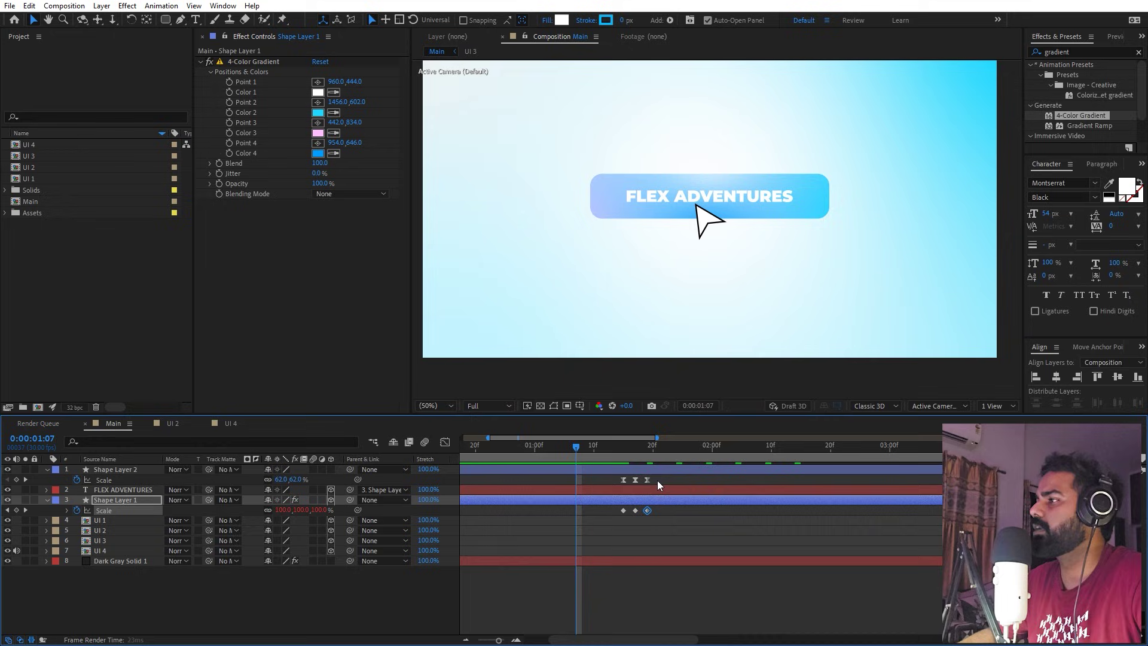
{"action": "key", "text": "semicolon"}
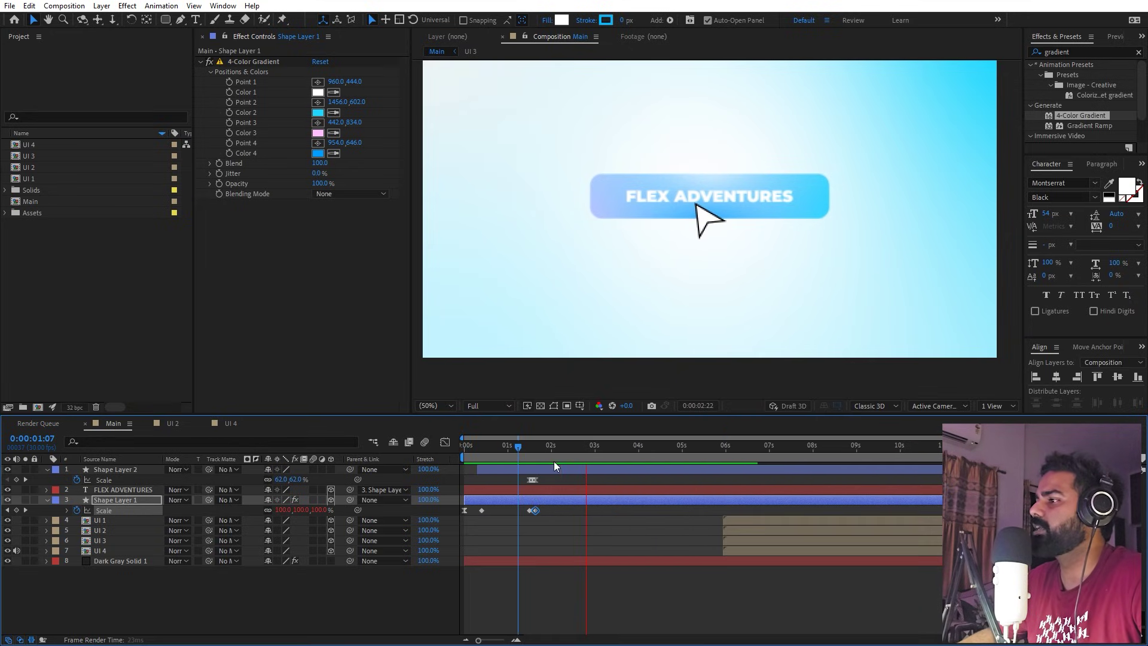
{"action": "key", "text": "Home"}
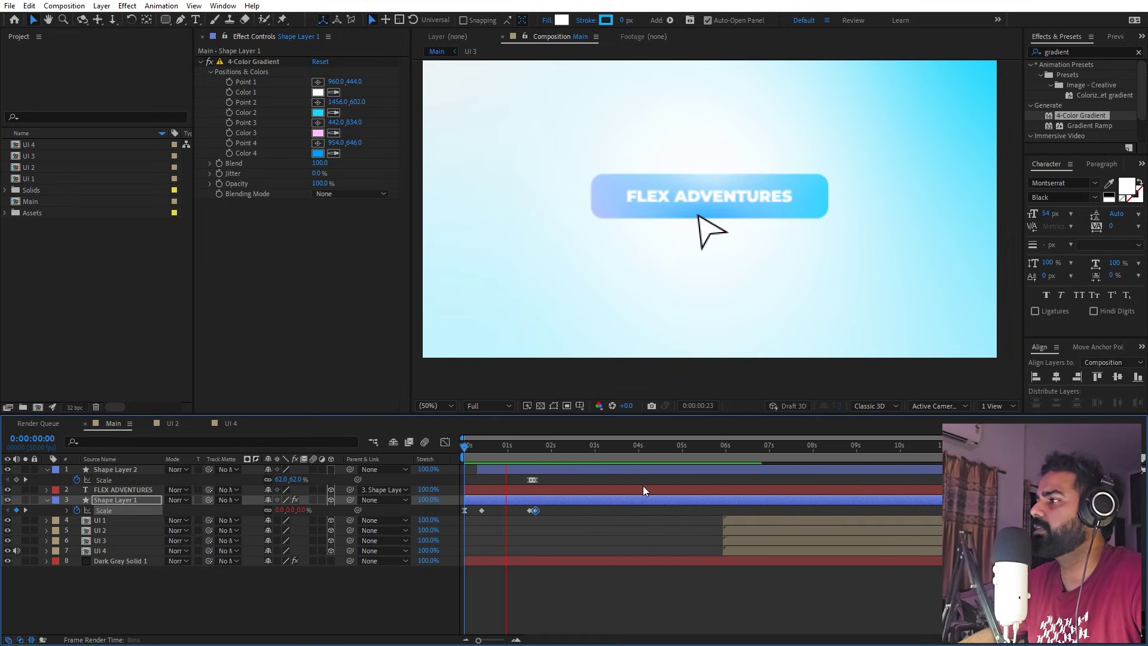
{"action": "left_click", "coordinate": [526, 458]}
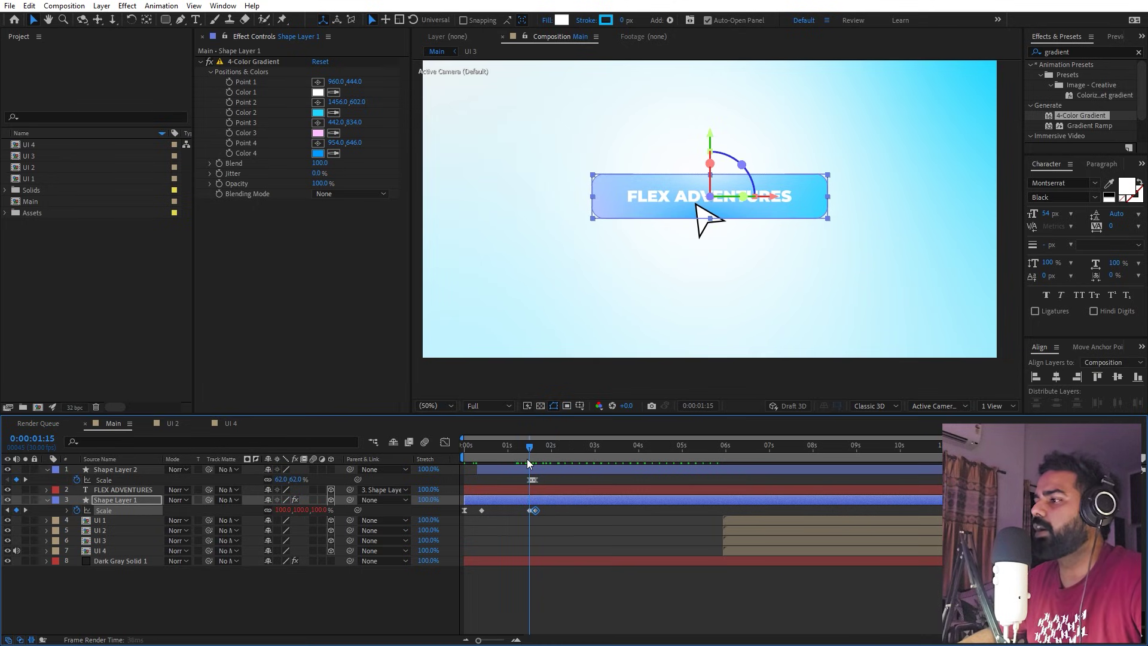
Add 0° X, Y and Z Rotation keyframes to the button shape and place them at 1:17
{"action": "left_click", "coordinate": [118, 586]}
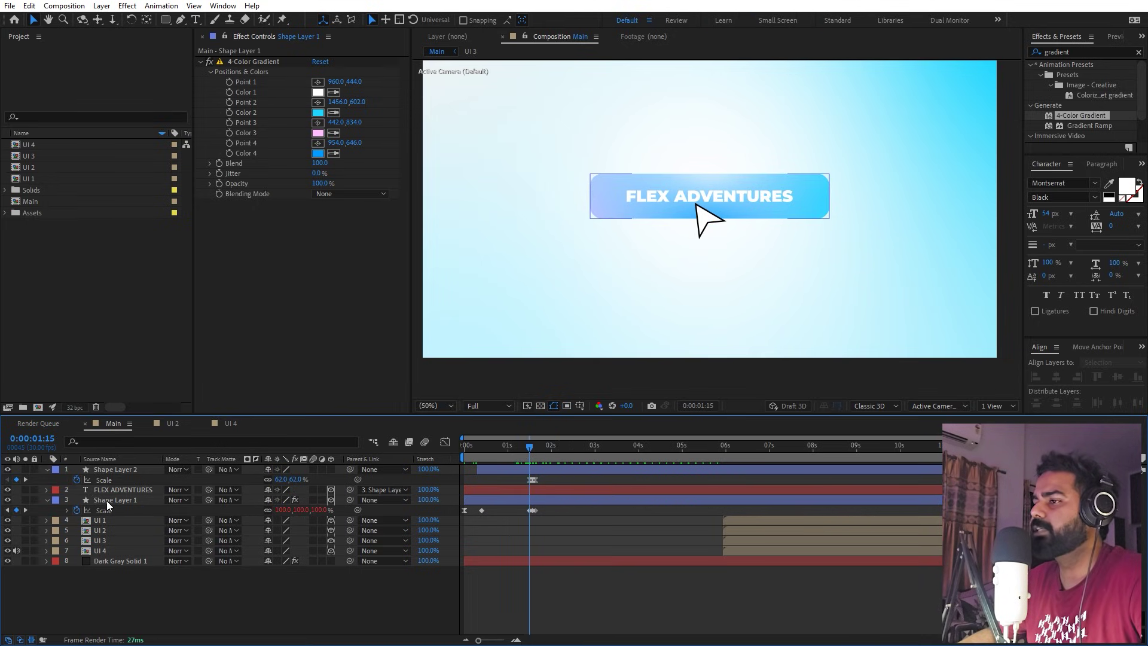
{"action": "left_click", "coordinate": [106, 500]}
{"action": "key", "text": "r"}
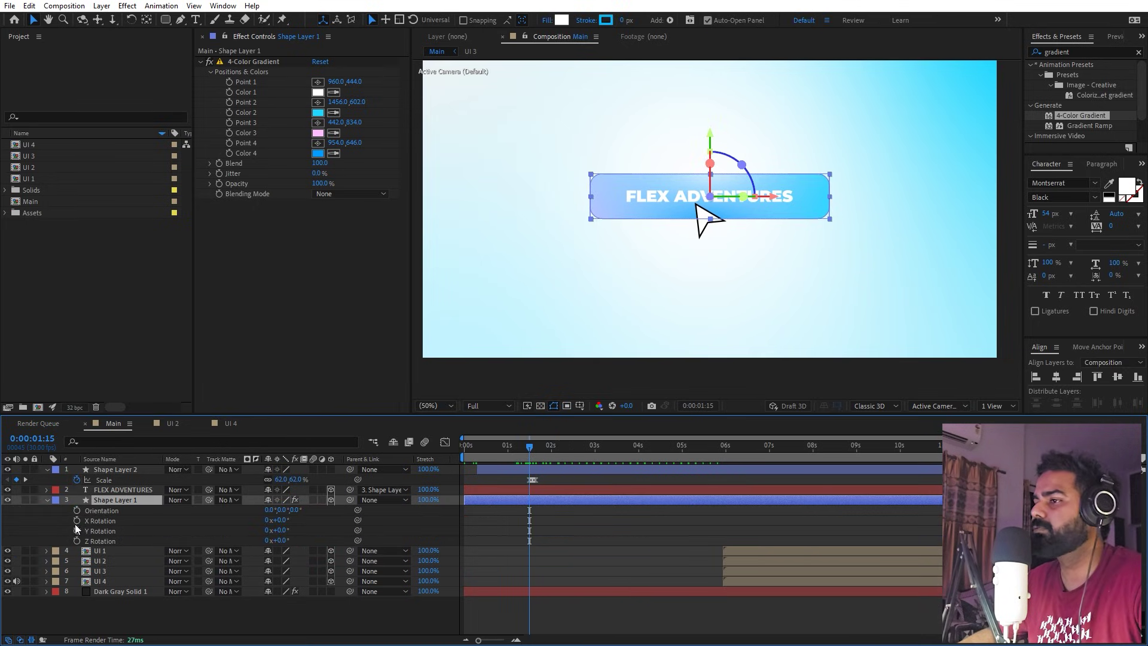
{"action": "left_click", "coordinate": [76, 520]}
{"action": "left_click", "coordinate": [77, 531]}
{"action": "left_click", "coordinate": [77, 541]}
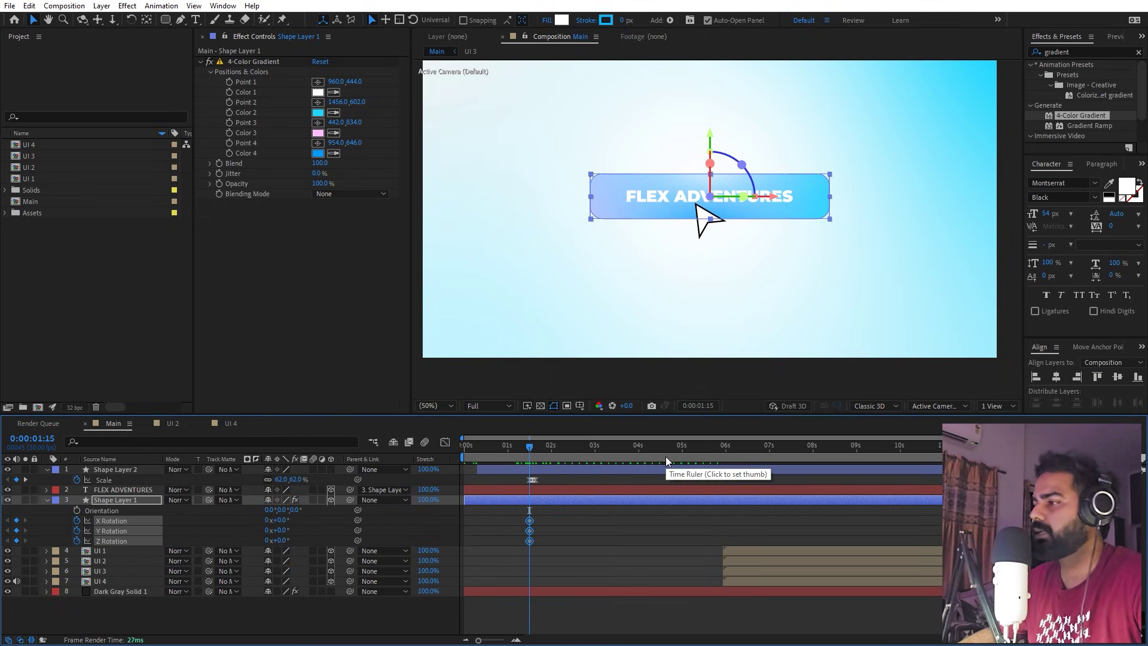
{"action": "scroll", "coordinate": [555, 530], "scroll_direction": "up", "scroll_amount": 3}
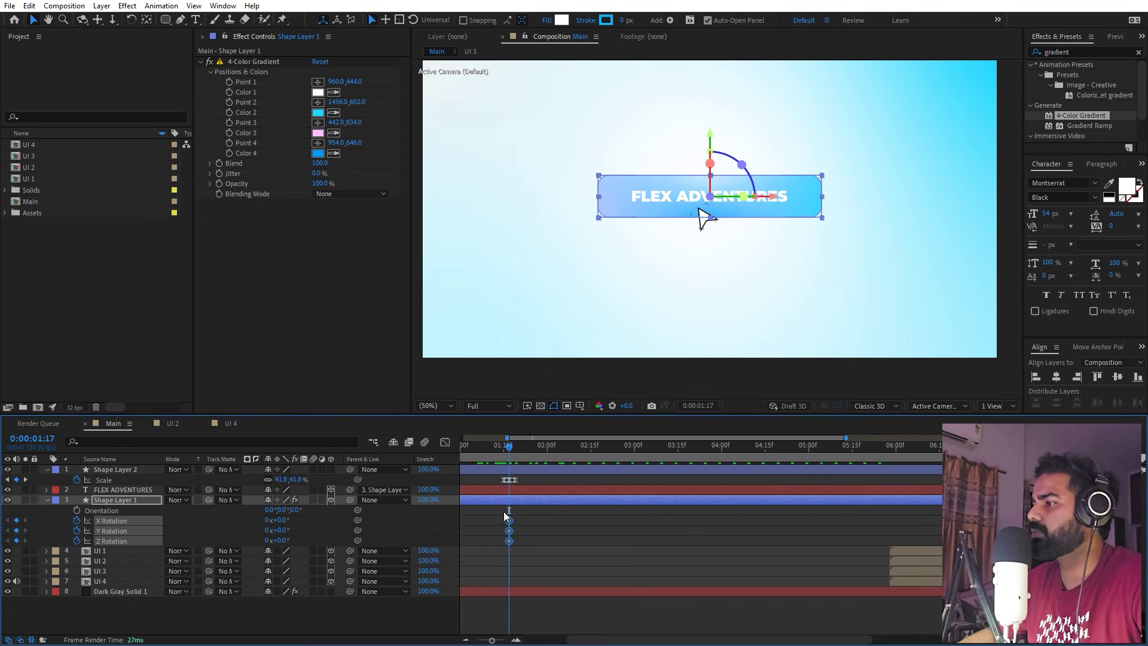
Hold the cursor's scale at 62% until about 1:27 and shrink it to 0% at 2:06, and preview its disappearance
{"action": "left_click_drag", "start_coordinate": [517, 447], "coordinate": [564, 451]}
{"action": "left_click", "coordinate": [99, 459]}
{"action": "left_click", "coordinate": [16, 480]}
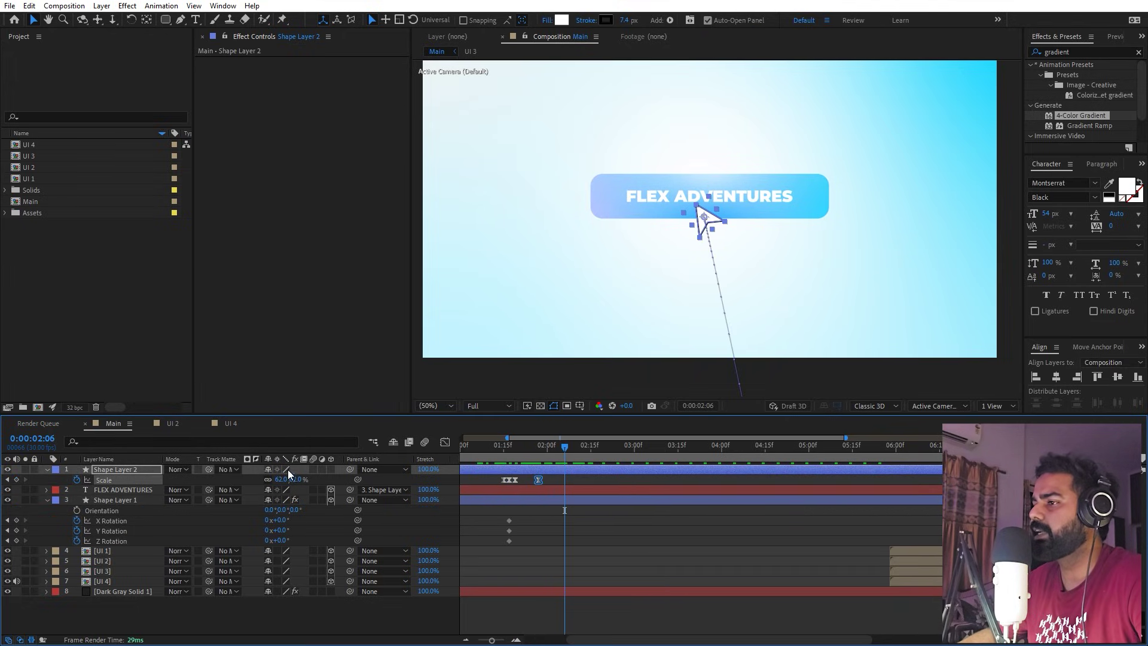
{"action": "key", "text": "Return"}
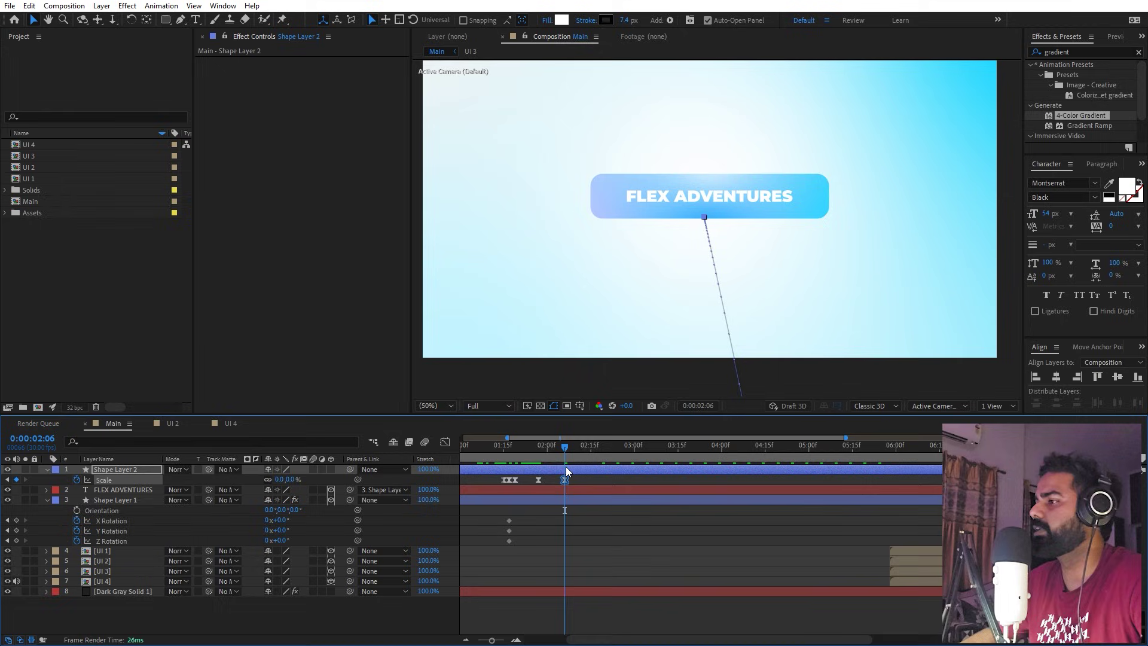
{"action": "left_click", "coordinate": [513, 447]}
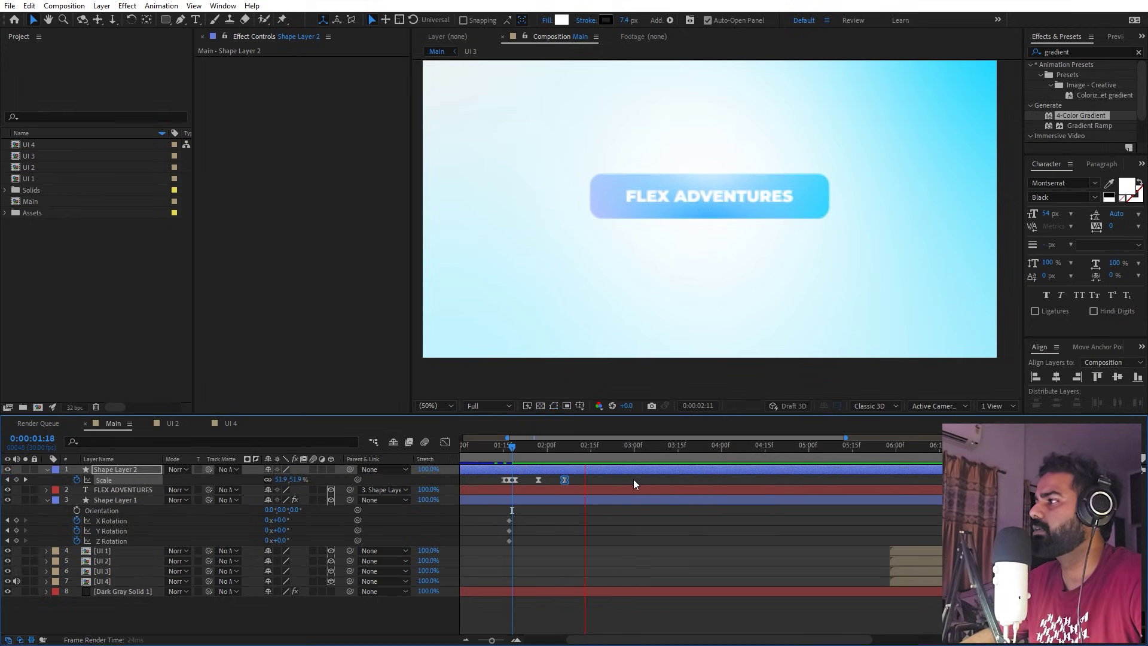
Move the cursor's last two scale keyframes earlier, to about 1:23 and 1:28, and preview the faster disappearance
{"action": "left_click", "coordinate": [510, 447]}
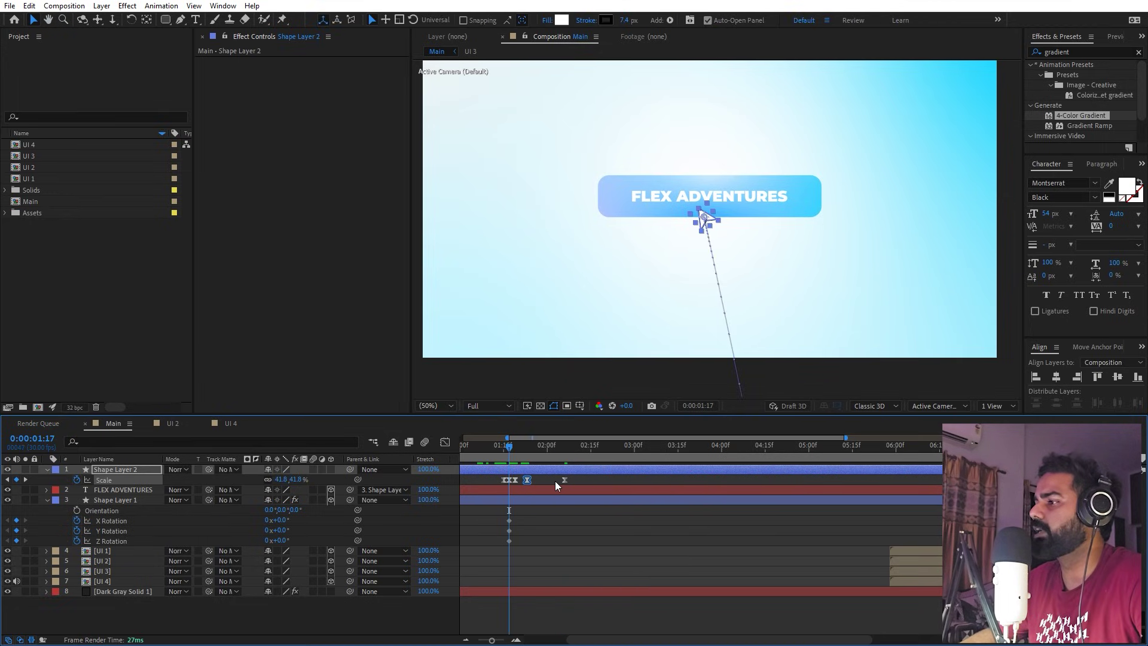
{"action": "left_click_drag", "start_coordinate": [565, 479], "coordinate": [543, 479]}
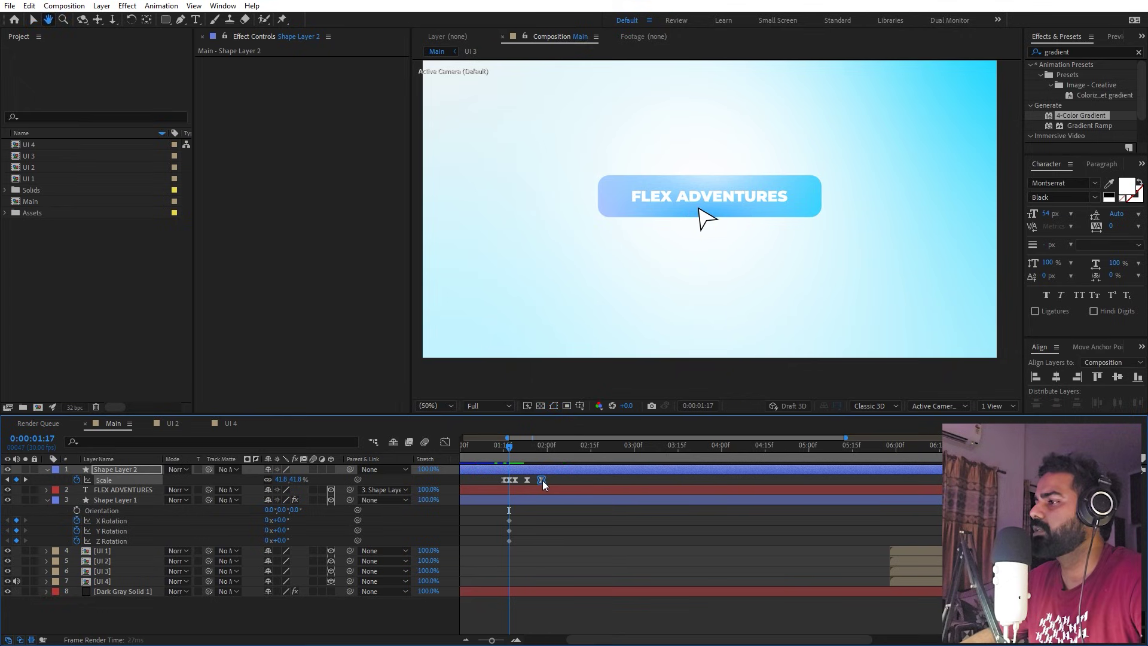
{"action": "key", "text": "space"}
{"action": "key", "text": "space"}
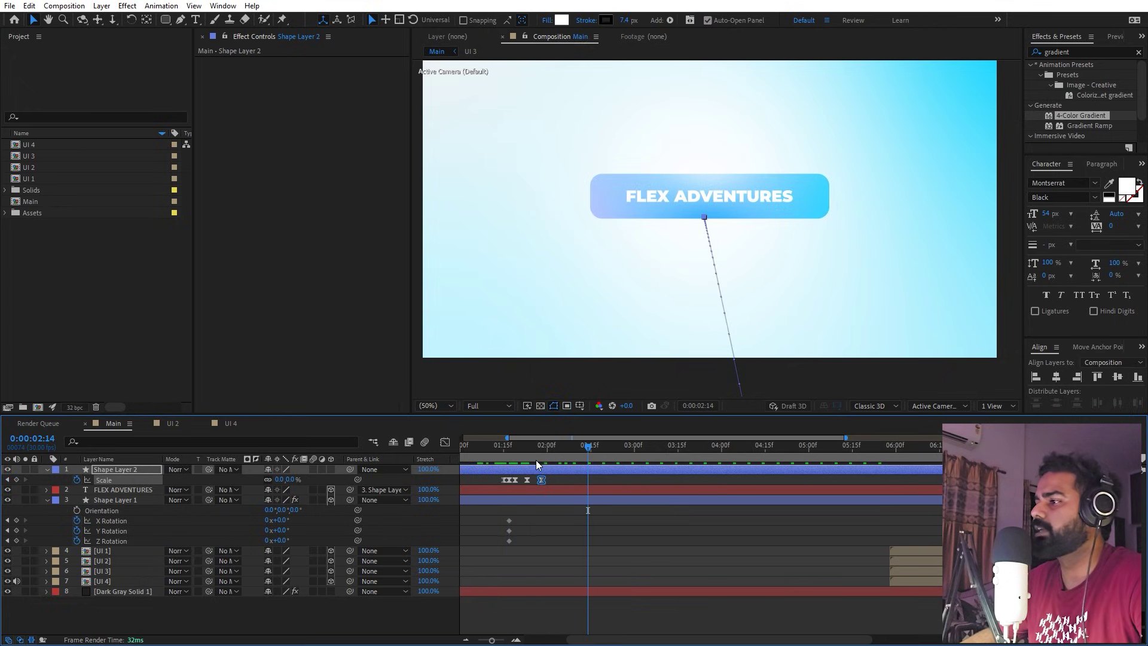
Keyframe the button shape's Y Rotation at -90° and Z Rotation at 43° at 2:16
{"action": "left_click_drag", "start_coordinate": [536, 460], "coordinate": [594, 451]}
{"action": "left_click", "coordinate": [601, 492]}
{"action": "left_click", "coordinate": [591, 451]}
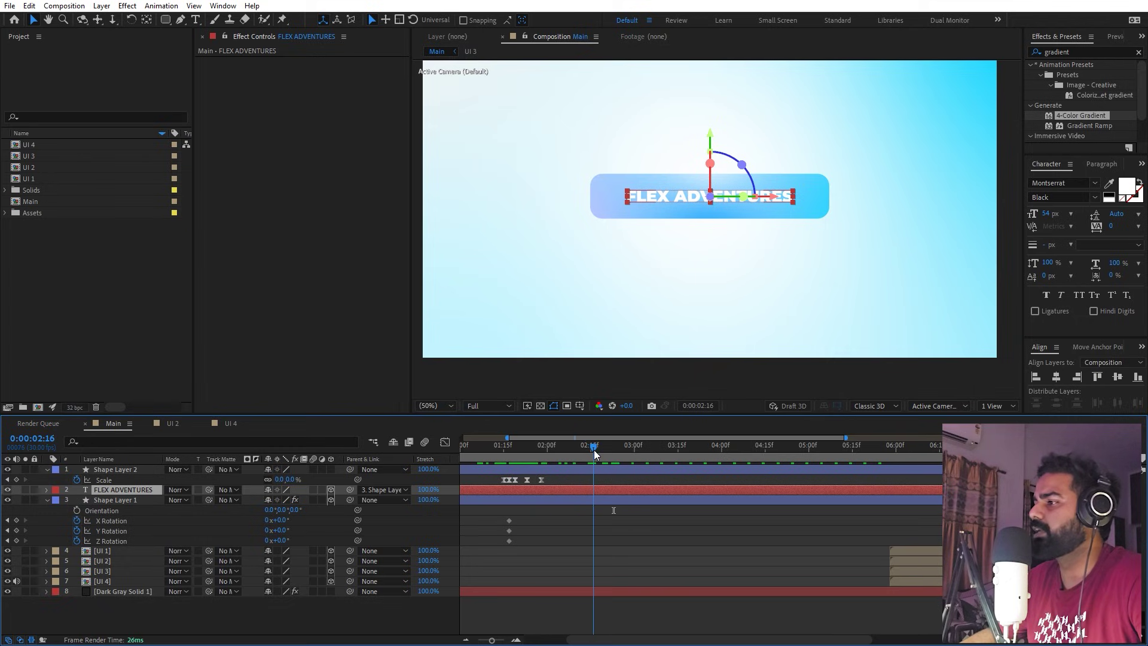
{"action": "left_click", "coordinate": [335, 602]}
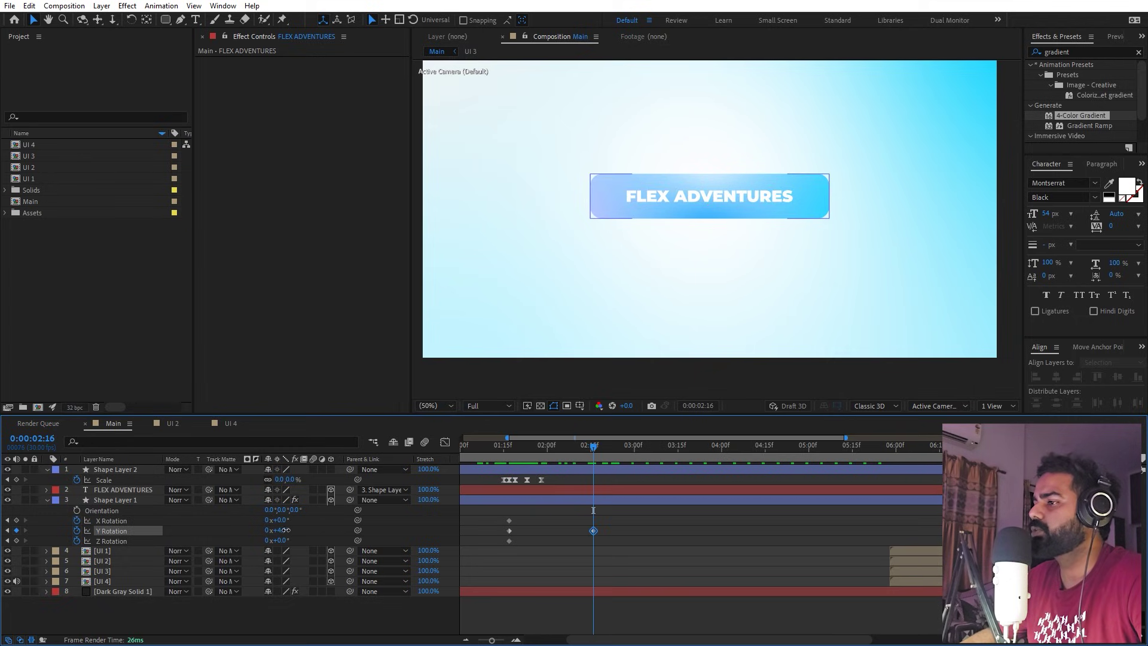
{"action": "mouse_move", "coordinate": [286, 530]}
{"action": "left_mouse_down"}
{"action": "mouse_move", "coordinate": [302, 530]}
{"action": "mouse_move", "coordinate": [299, 520]}
{"action": "mouse_move", "coordinate": [297, 541]}
{"action": "mouse_move", "coordinate": [334, 542]}
{"action": "mouse_move", "coordinate": [246, 533]}
{"action": "mouse_move", "coordinate": [285, 533]}
{"action": "left_mouse_up"}
{"action": "key", "text": "ctrl+z"}
{"action": "key", "text": "ctrl+z"}
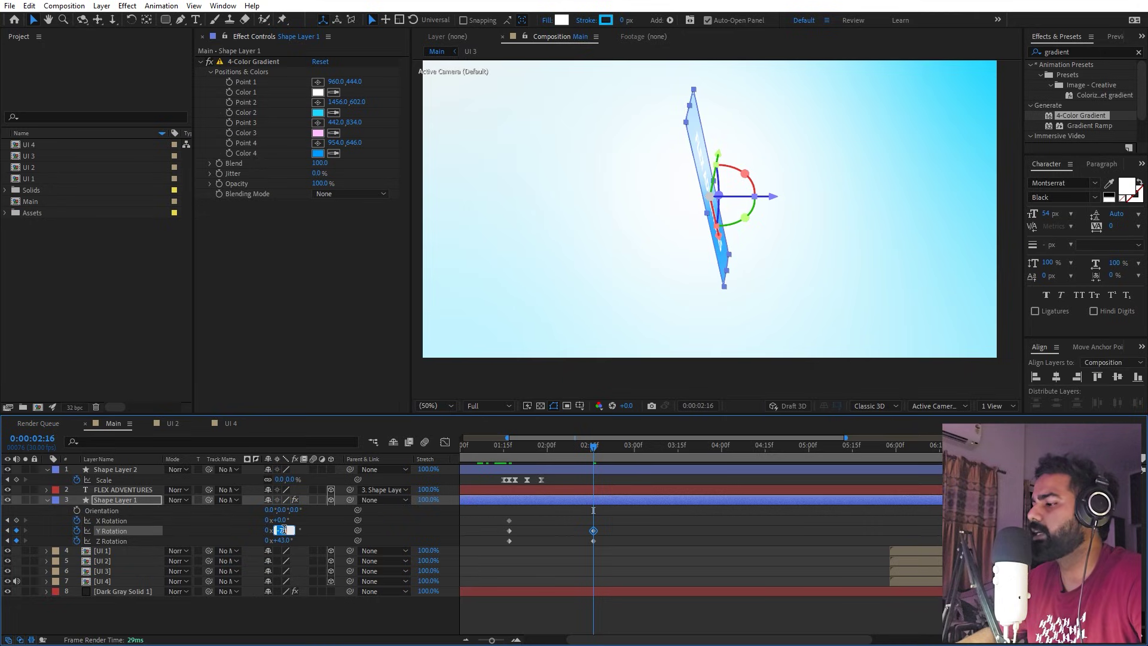
{"action": "type", "text": "-90"}
{"action": "key", "text": "Return"}
{"action": "left_click", "coordinate": [616, 543]}
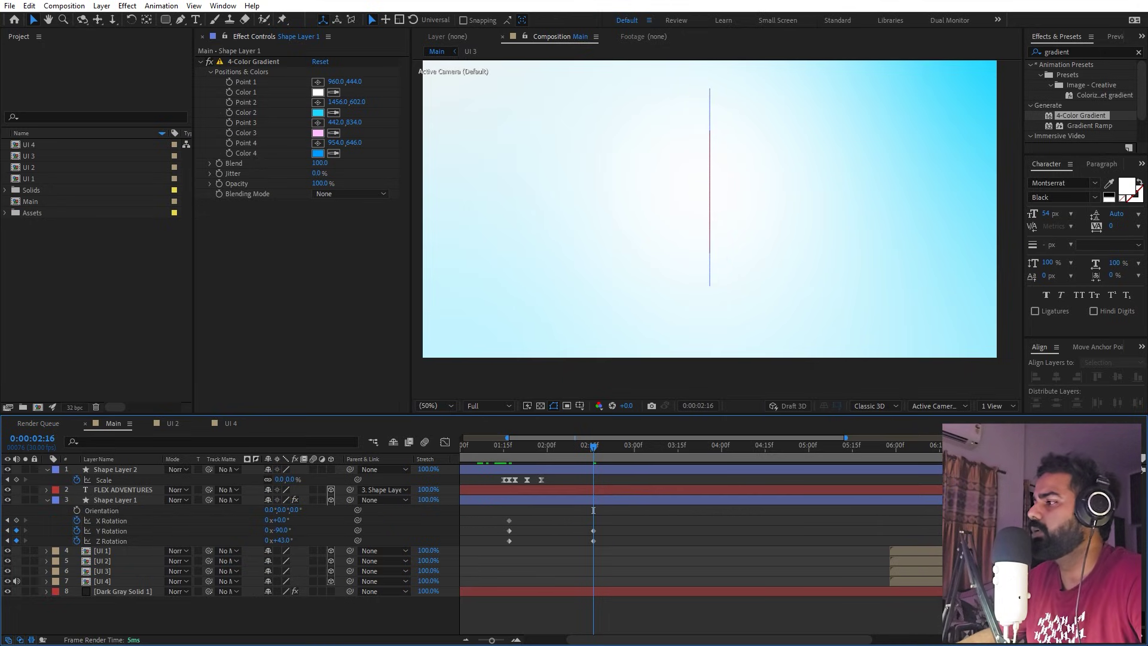
Shift the UI 1, UI 2, UI 3 and UI 4 layers together so they start at 2:16
{"action": "left_click", "coordinate": [938, 552]}
{"action": "left_click", "coordinate": [927, 579], "text": "shift"}
{"action": "left_click_drag", "start_coordinate": [889, 555], "coordinate": [593, 573]}
Add Orientation and X, Y and Z Rotation keyframes at 0° to UI 1, UI 2, UI 3 and UI 4 at 2:16
{"action": "key", "text": "s"}
{"action": "left_click_drag", "start_coordinate": [74, 600], "coordinate": [119, 598]}
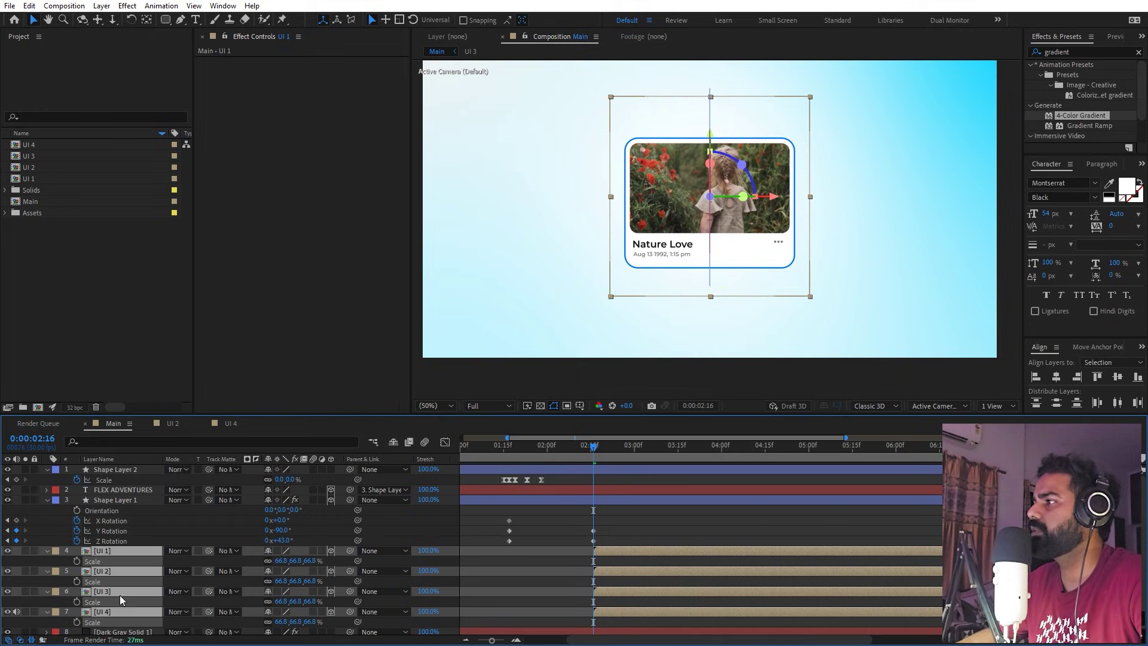
{"action": "key", "text": "r"}
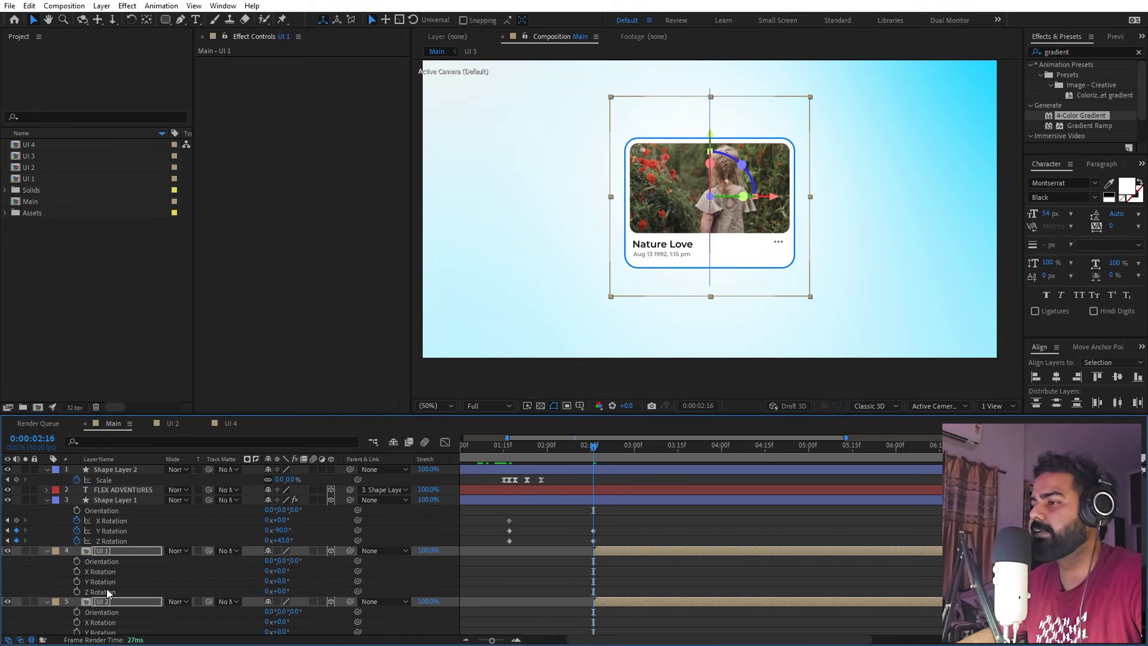
{"action": "left_click", "coordinate": [77, 571]}
{"action": "left_click", "coordinate": [76, 582]}
{"action": "left_click", "coordinate": [77, 592]}
{"action": "scroll", "coordinate": [77, 597], "scroll_direction": "down", "scroll_amount": 5}
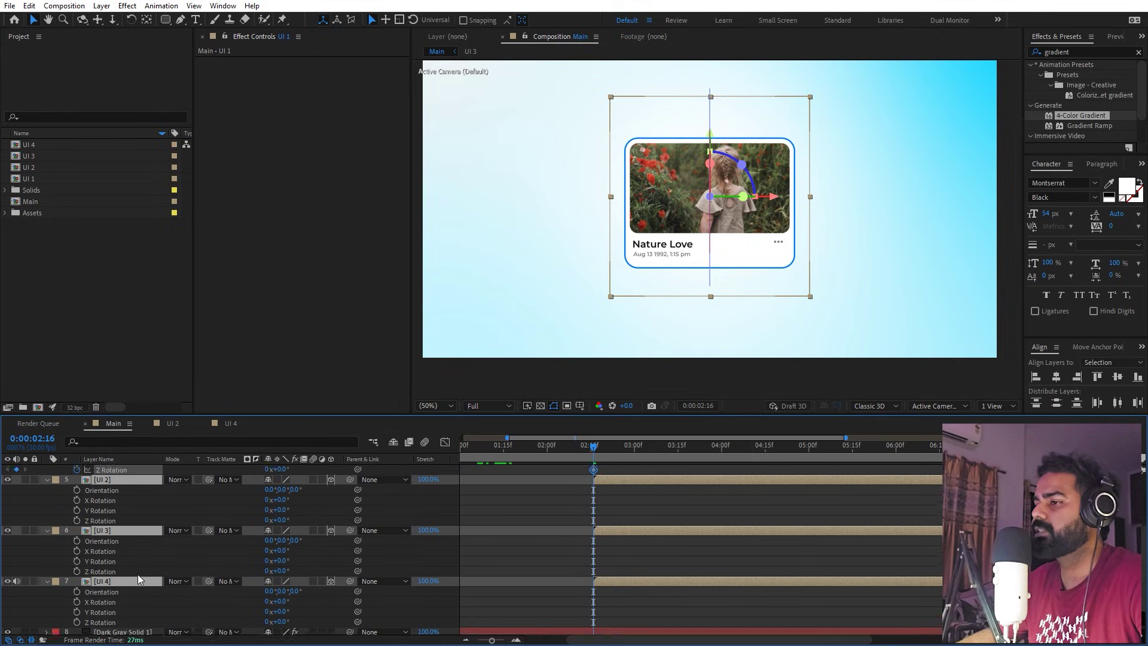
{"action": "left_click", "coordinate": [76, 497]}
{"action": "left_click", "coordinate": [76, 508]}
{"action": "left_click", "coordinate": [76, 517]}
{"action": "scroll", "coordinate": [94, 575], "scroll_direction": "up", "scroll_amount": 4}
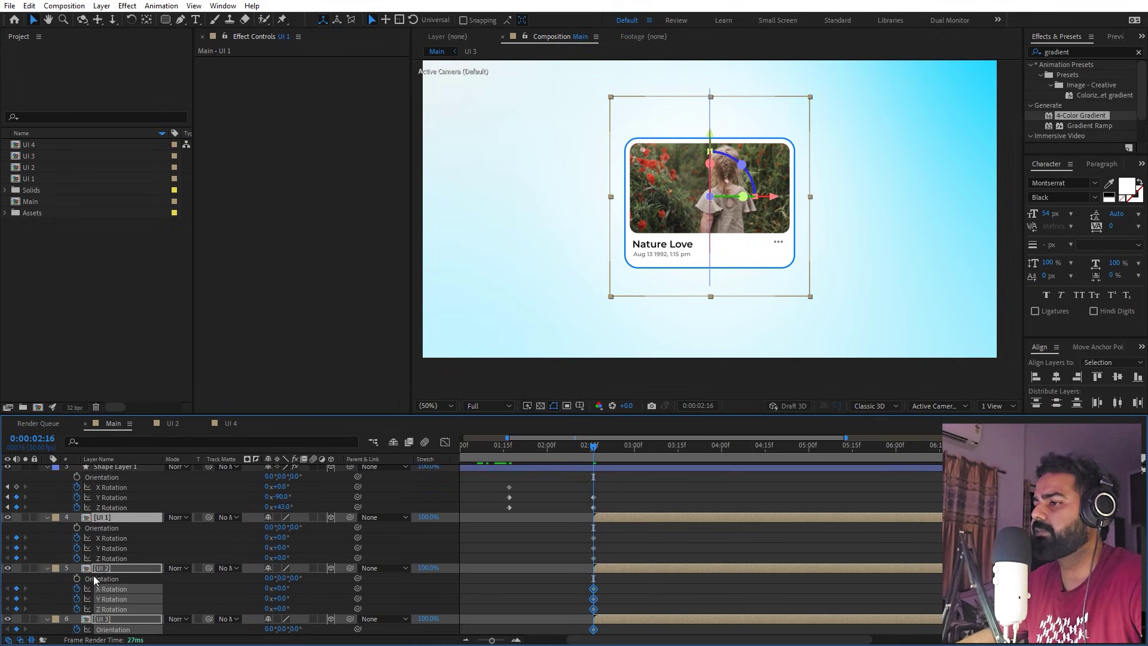
{"action": "left_click", "coordinate": [77, 528]}
Set the Y Rotation of UI 1, UI 2, UI 3 and UI 4 to 90° at 2:16
{"action": "mouse_move", "coordinate": [587, 462]}
{"action": "left_mouse_down"}
{"action": "mouse_move", "coordinate": [534, 465]}
{"action": "mouse_move", "coordinate": [586, 467]}
{"action": "left_mouse_up"}
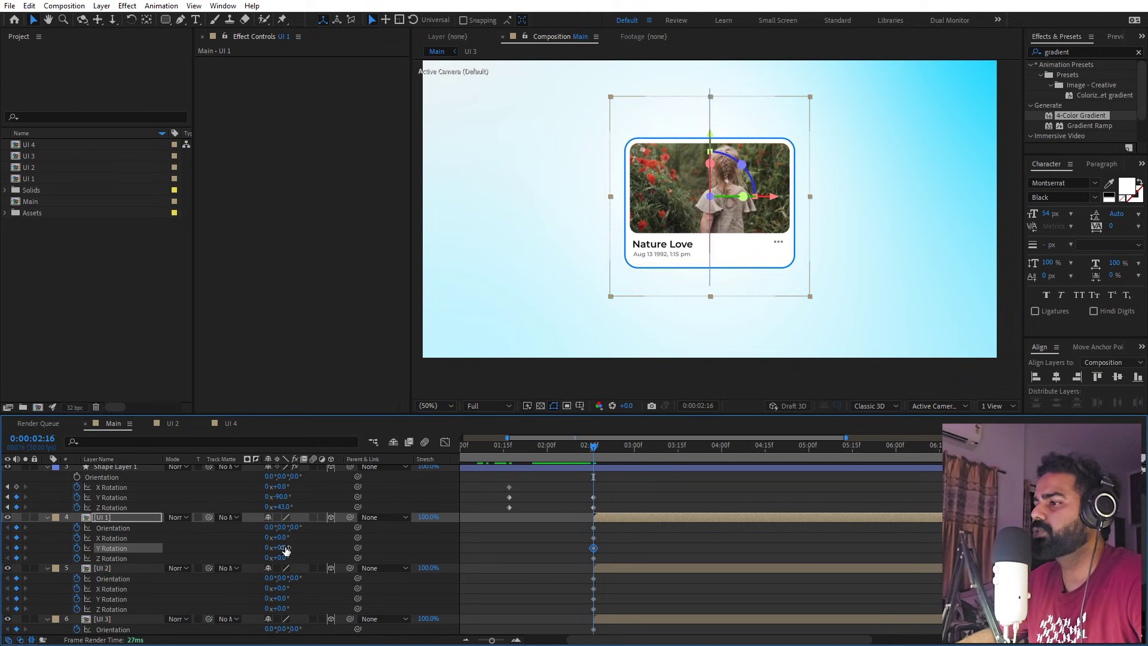
{"action": "type", "text": "90"}
{"action": "key", "text": "Return"}
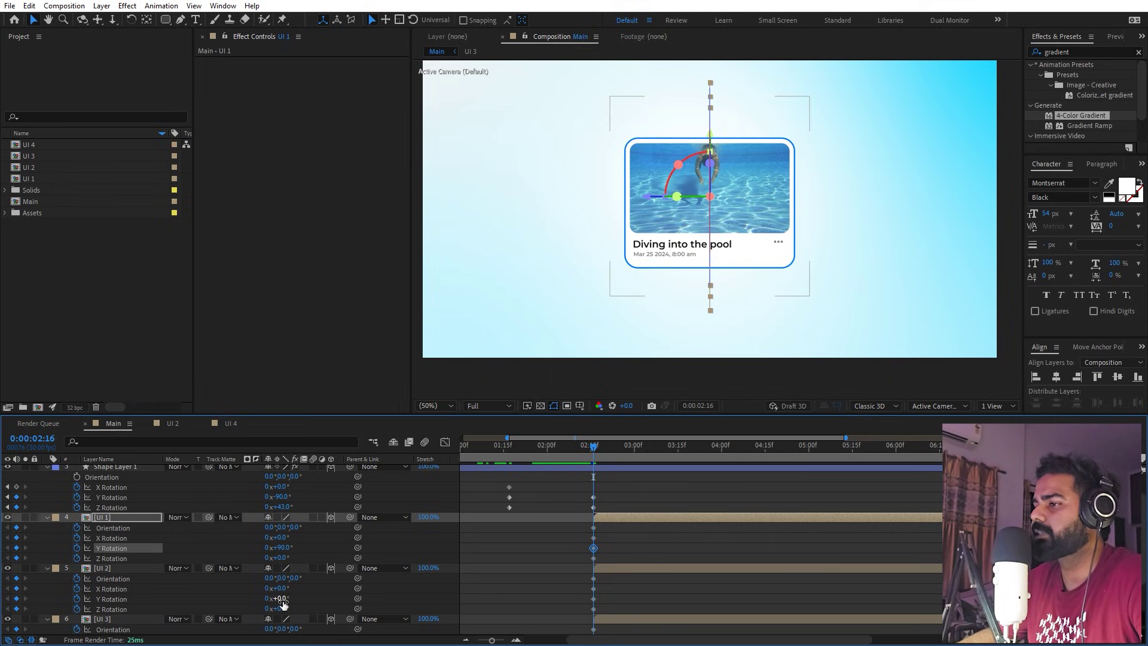
{"action": "left_click", "coordinate": [280, 599]}
{"action": "type", "text": "90"}
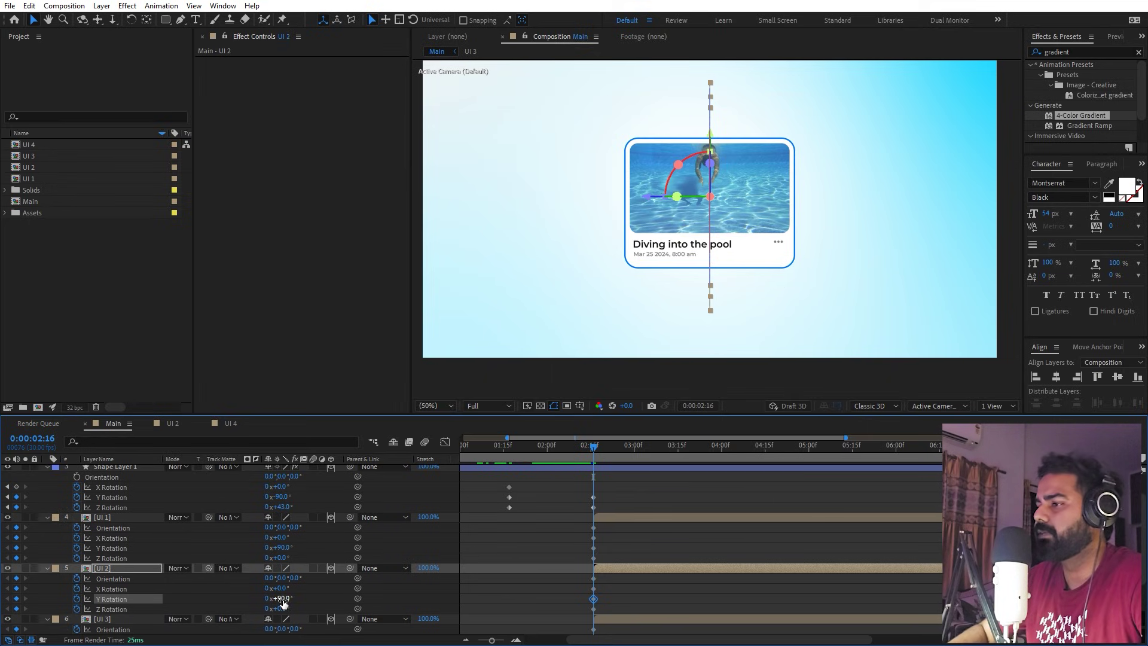
{"action": "key", "text": "Return"}
{"action": "scroll", "coordinate": [283, 602], "scroll_direction": "down", "scroll_amount": 3}
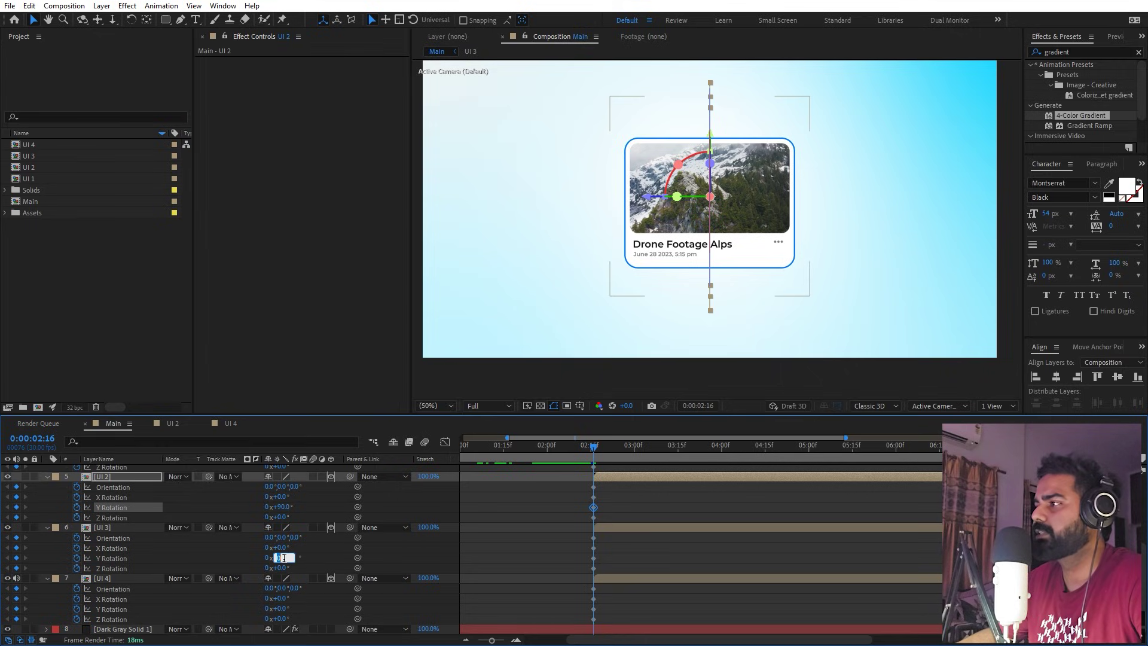
{"action": "type", "text": "90"}
{"action": "left_click", "coordinate": [279, 608]}
{"action": "type", "text": "90"}
{"action": "key", "text": "Return"}
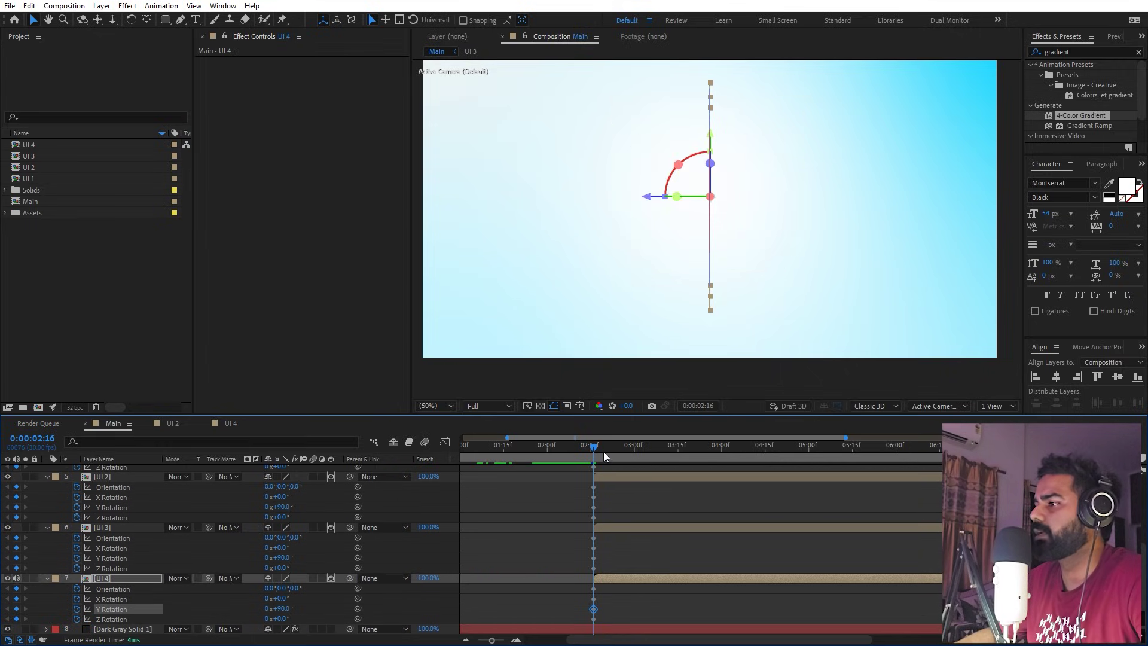
Add Position keyframes at 2:16 to the four UI layers, display all their keyframed properties and go to 4:00
{"action": "left_click_drag", "start_coordinate": [672, 457], "coordinate": [720, 457]}
{"action": "scroll", "coordinate": [422, 506], "scroll_direction": "up", "scroll_amount": 6}
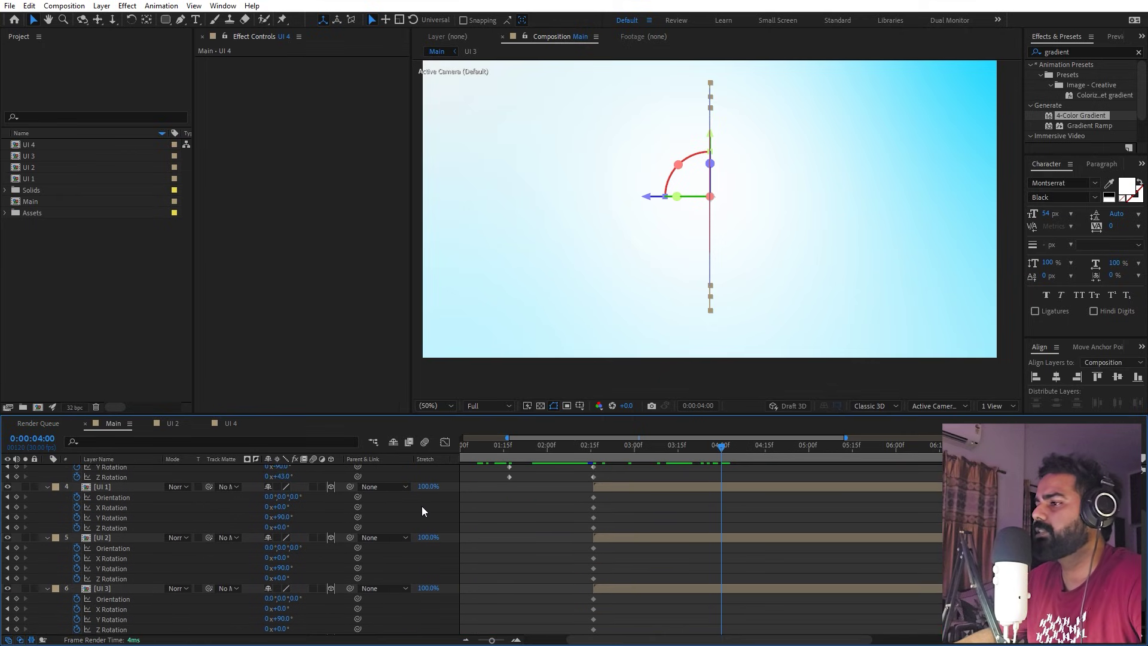
{"action": "left_click", "coordinate": [112, 540]}
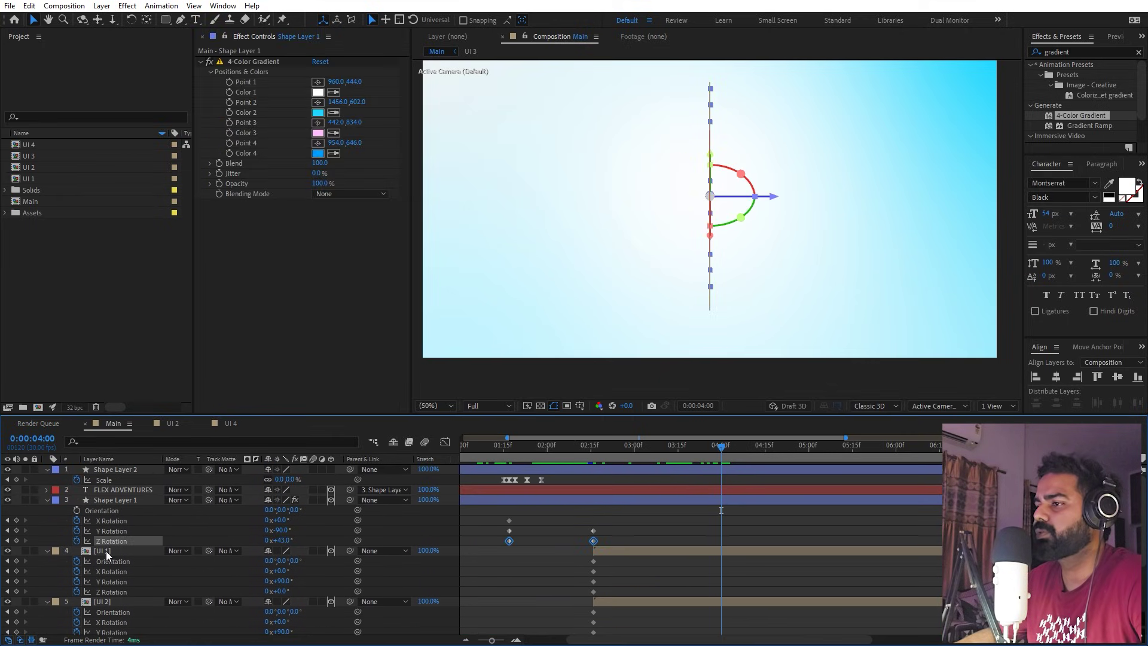
{"action": "left_click", "coordinate": [106, 551]}
{"action": "scroll", "coordinate": [120, 569], "scroll_direction": "down", "scroll_amount": 3}
{"action": "left_click", "coordinate": [108, 584], "text": "shift"}
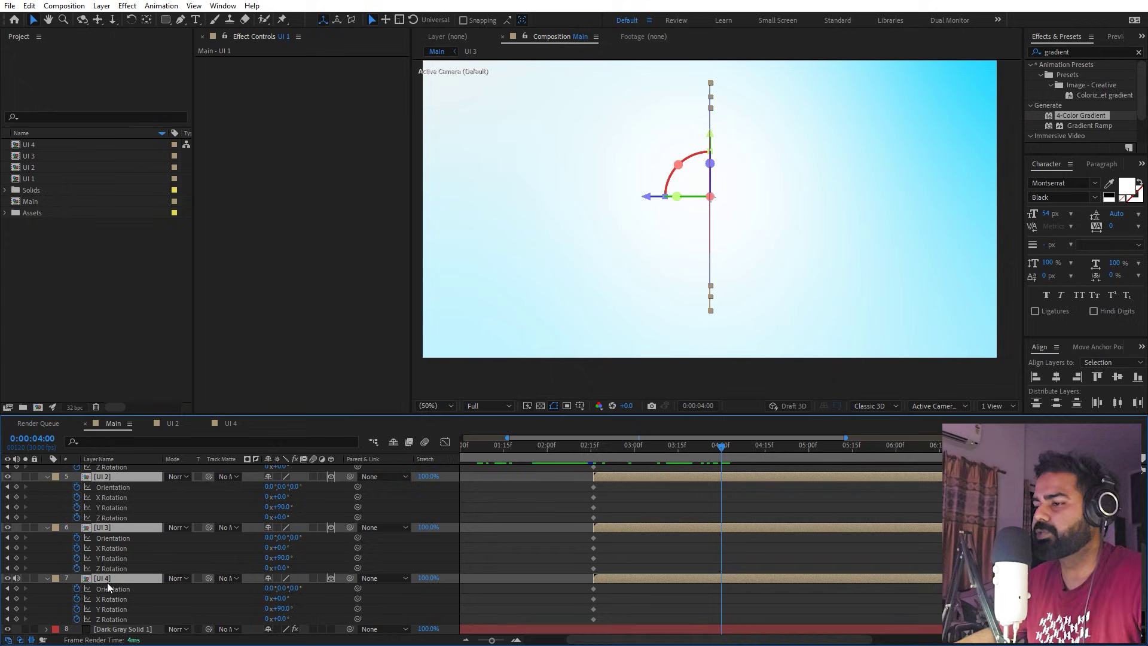
{"action": "key", "text": "p"}
{"action": "left_click", "coordinate": [77, 560]}
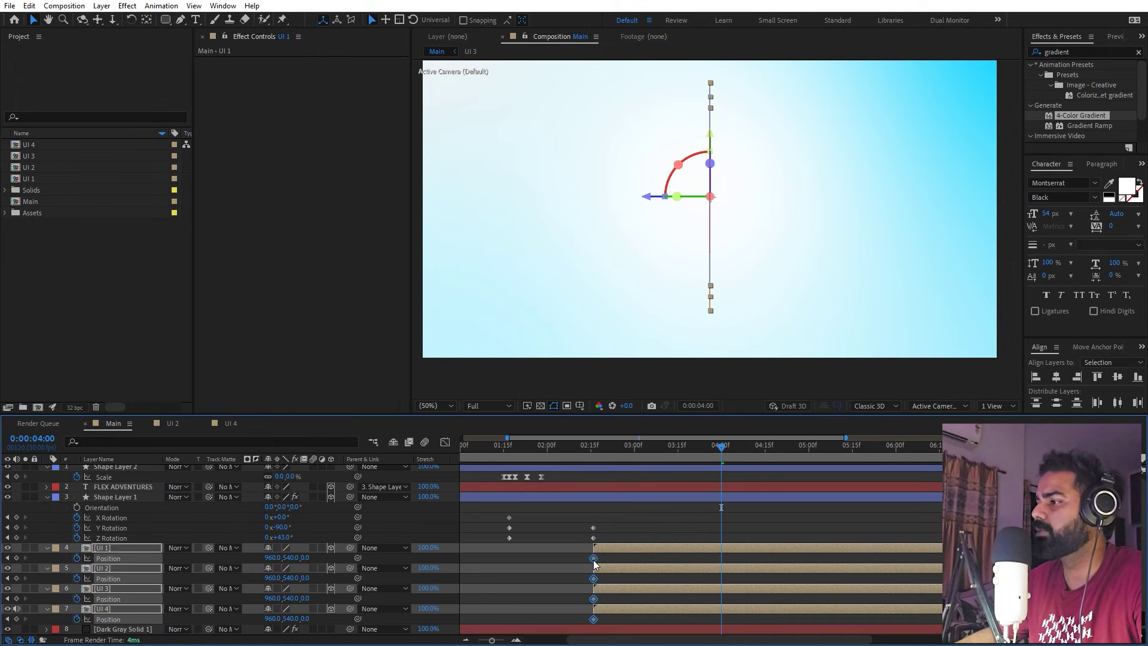
{"action": "key", "text": "u"}
{"action": "key", "text": "u"}
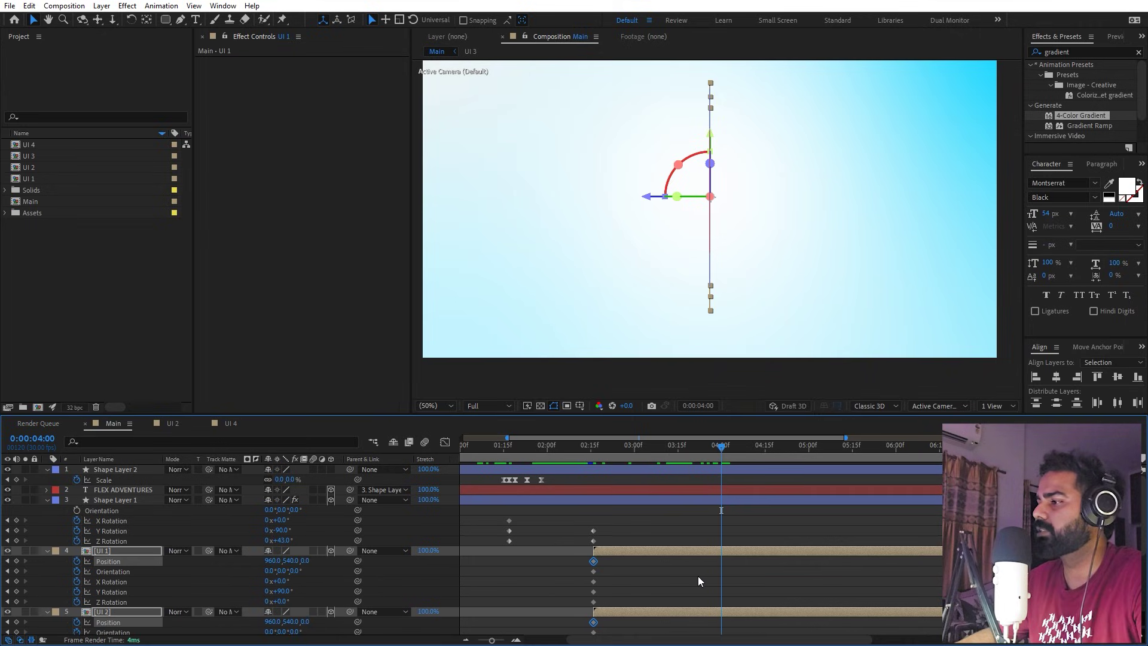
At 4:00, rotate UI 1 to about X 2°, Y 30°, Z 21° and move it to the frame's upper right, about 1506, 342
{"action": "left_click", "coordinate": [707, 575]}
{"action": "left_click", "coordinate": [695, 551]}
{"action": "scroll", "coordinate": [614, 559], "scroll_direction": "down", "scroll_amount": 2}
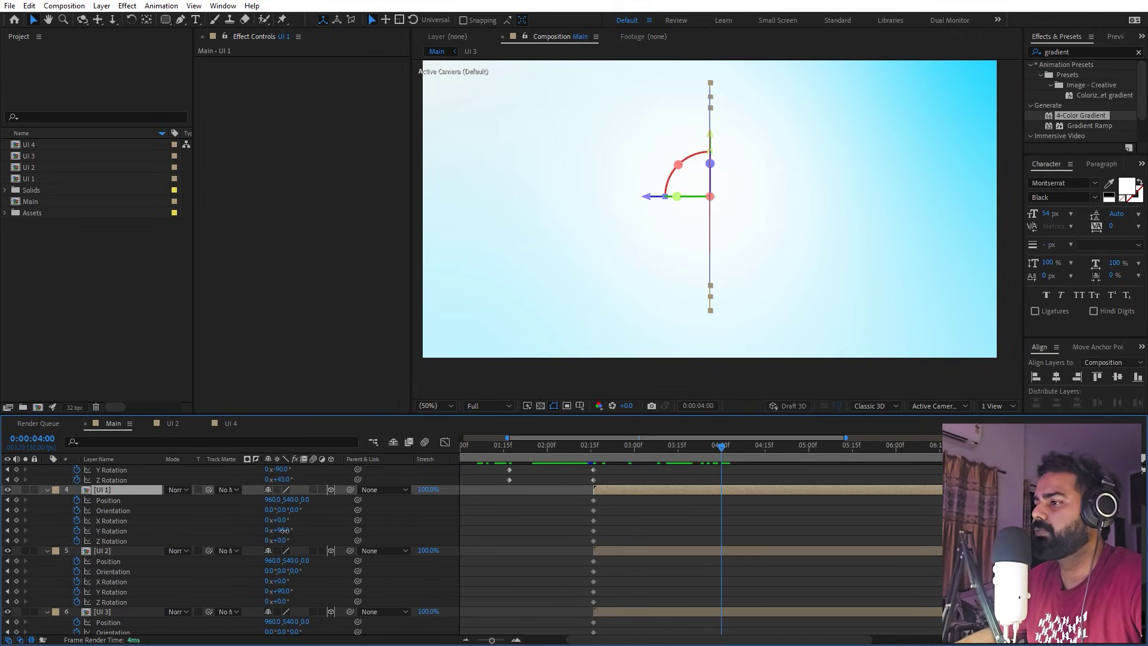
{"action": "mouse_move", "coordinate": [284, 531]}
{"action": "left_mouse_down"}
{"action": "mouse_move", "coordinate": [235, 540]}
{"action": "mouse_move", "coordinate": [297, 533]}
{"action": "mouse_move", "coordinate": [279, 523]}
{"action": "mouse_move", "coordinate": [267, 526]}
{"action": "mouse_move", "coordinate": [287, 527]}
{"action": "mouse_move", "coordinate": [290, 540]}
{"action": "mouse_move", "coordinate": [295, 531]}
{"action": "left_mouse_up"}
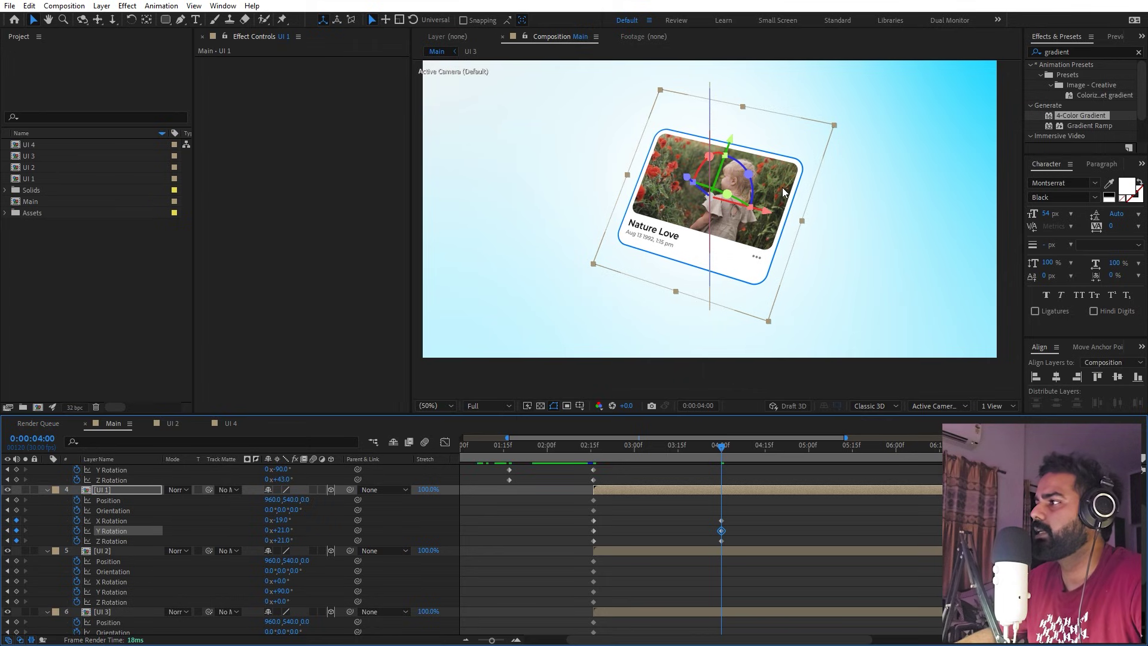
{"action": "left_click_drag", "start_coordinate": [760, 178], "coordinate": [936, 123]}
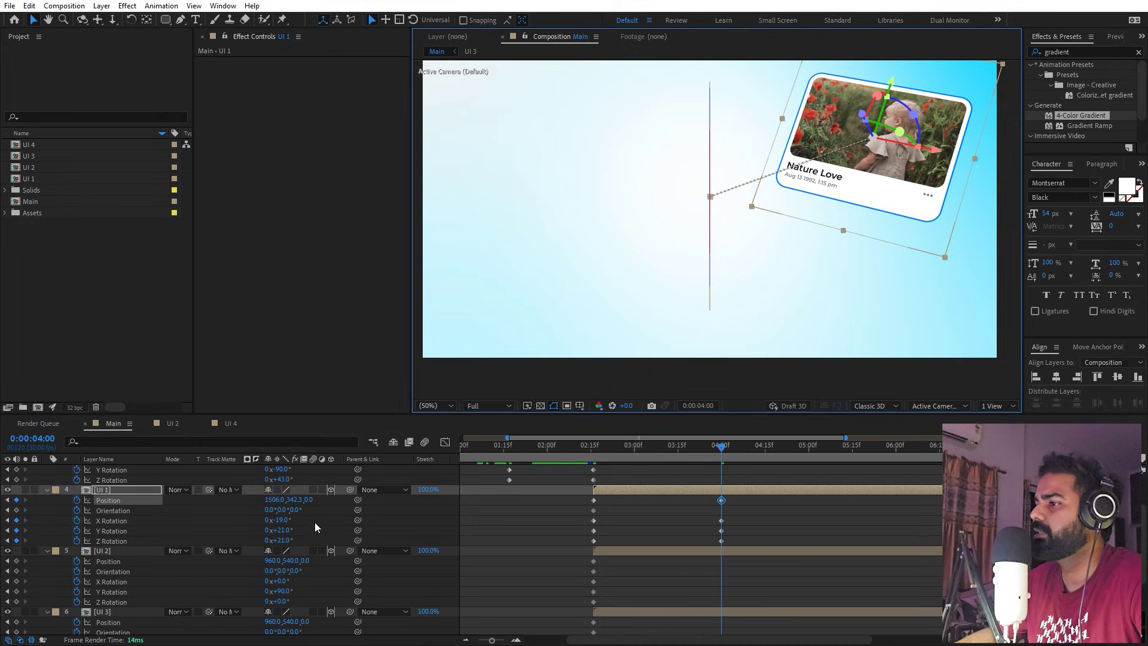
{"action": "left_click_drag", "start_coordinate": [279, 531], "coordinate": [449, 487]}
{"action": "left_click_drag", "start_coordinate": [565, 450], "coordinate": [722, 480]}
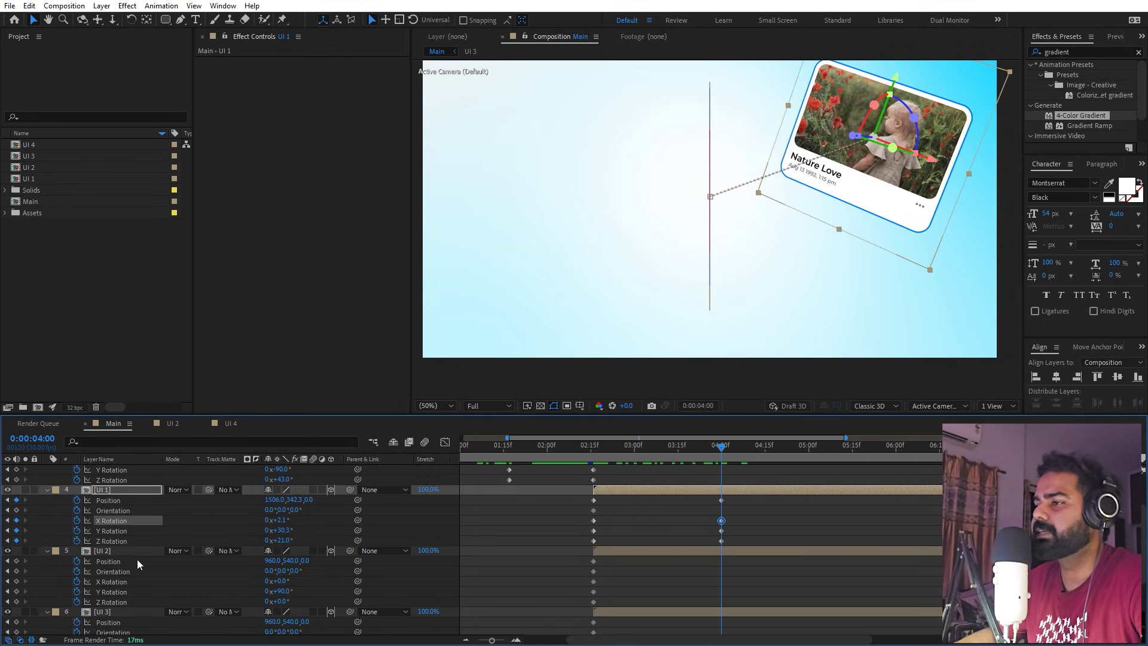
At 4:00, rotate UI 2 to X -31°, Y 28°, Z -12°, place it at about 1508, 849, and shift UI 1 to about 1528, 277
{"action": "left_click", "coordinate": [114, 551]}
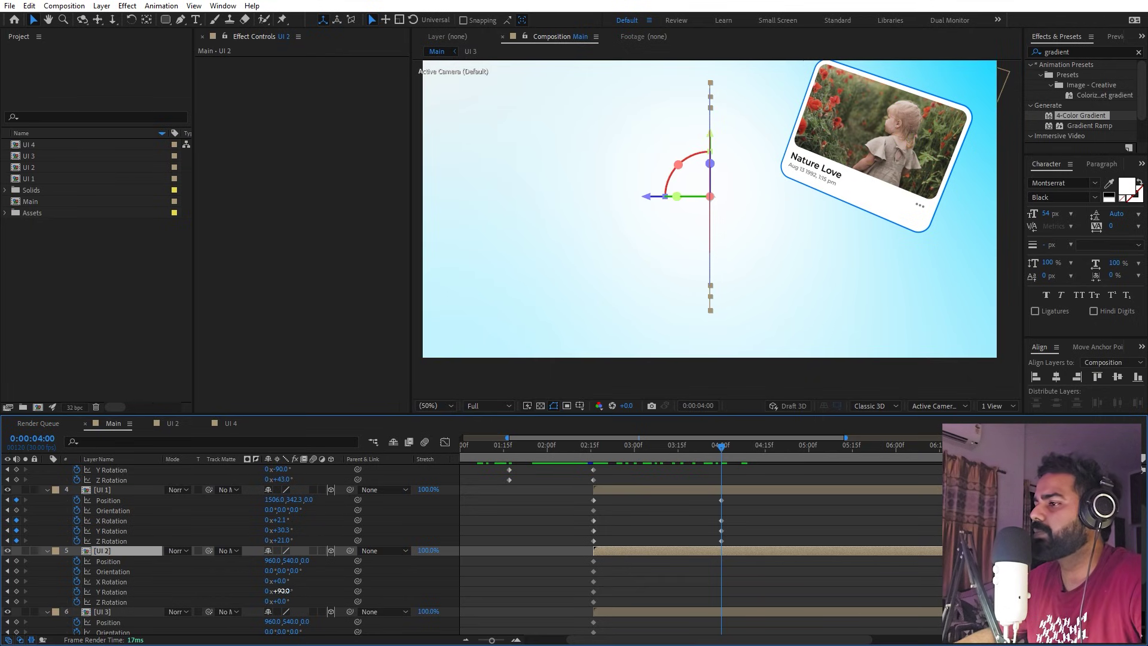
{"action": "mouse_move", "coordinate": [283, 592]}
{"action": "left_mouse_down"}
{"action": "mouse_move", "coordinate": [254, 596]}
{"action": "mouse_move", "coordinate": [270, 586]}
{"action": "mouse_move", "coordinate": [265, 602]}
{"action": "left_mouse_up"}
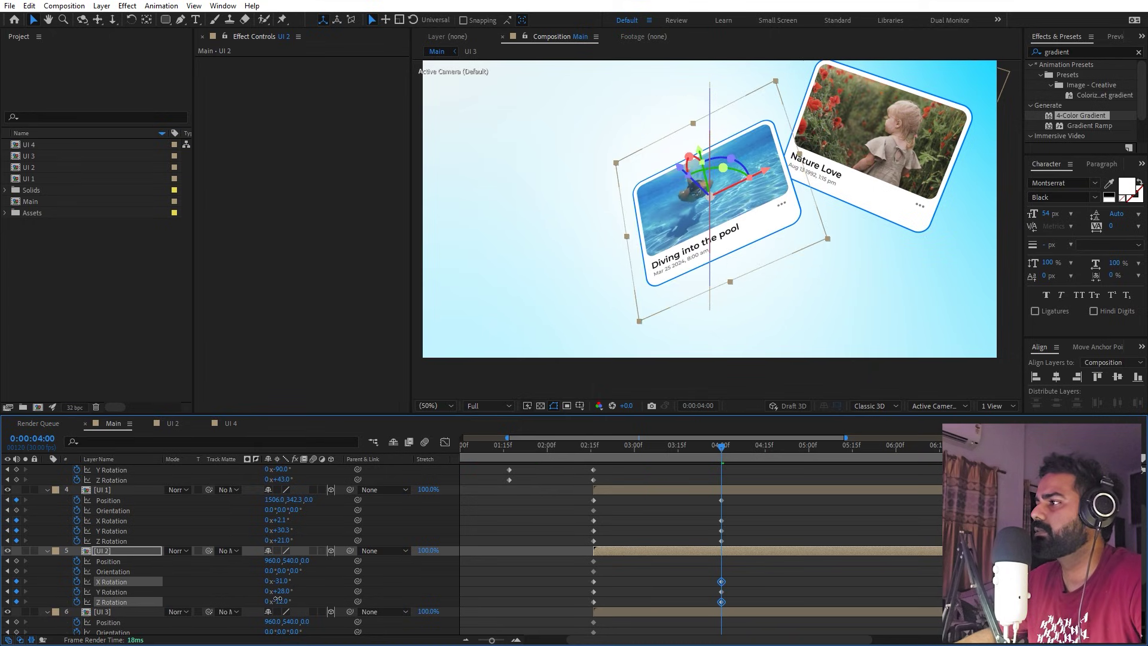
{"action": "left_click_drag", "start_coordinate": [768, 219], "coordinate": [923, 332]}
{"action": "left_click_drag", "start_coordinate": [896, 128], "coordinate": [902, 107]}
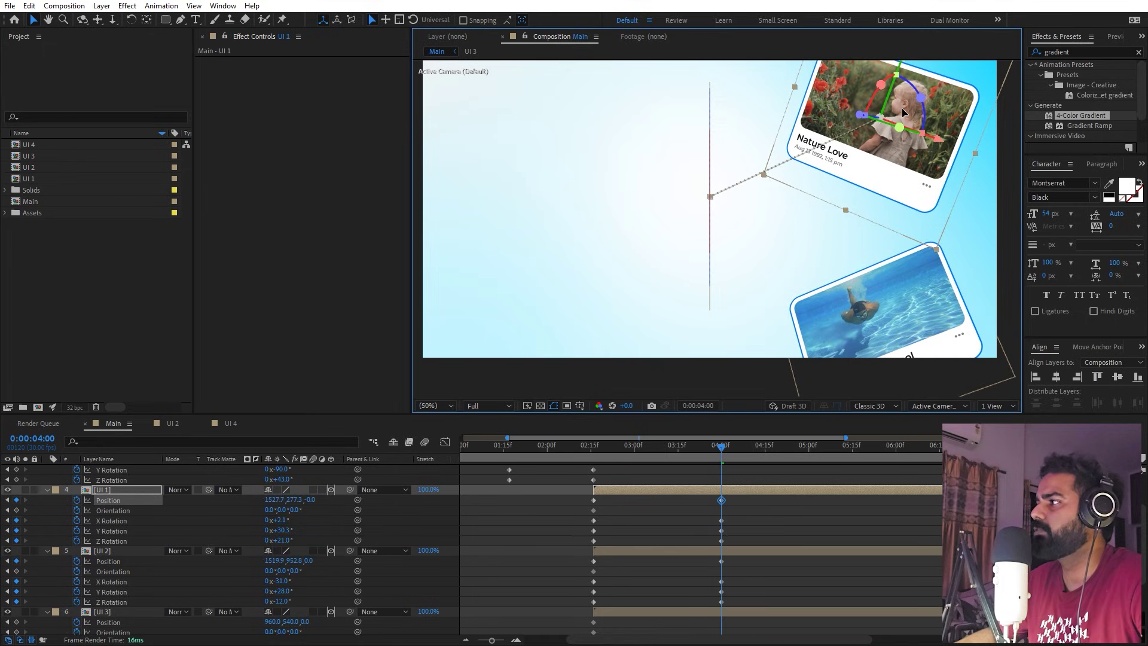
{"action": "left_click_drag", "start_coordinate": [914, 296], "coordinate": [902, 263]}
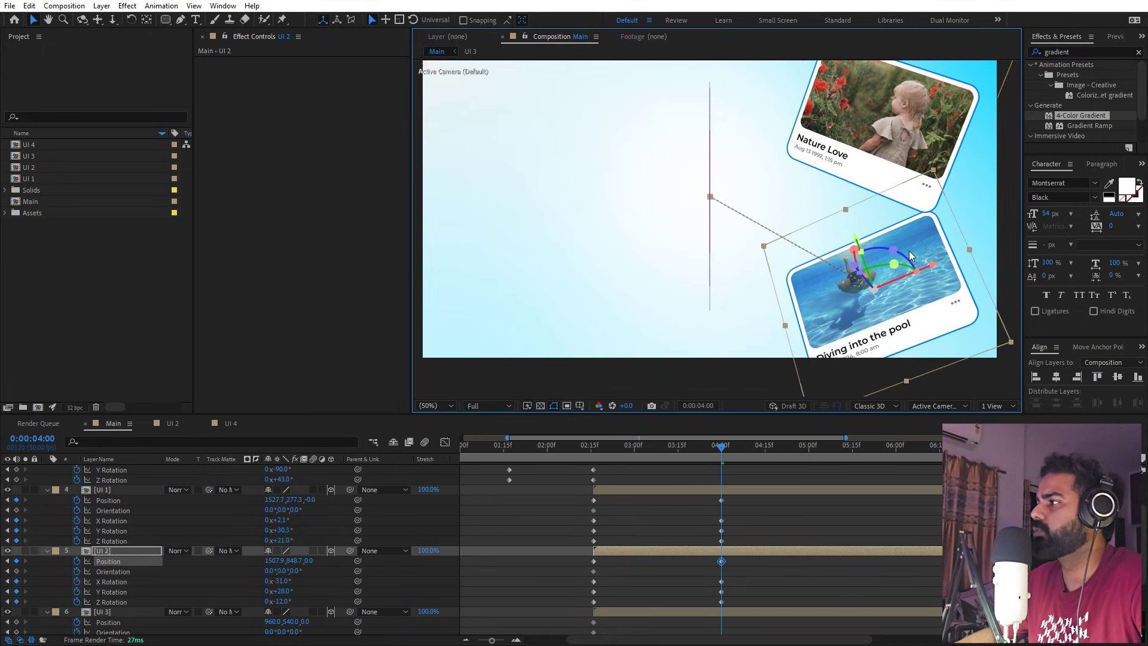
At 4:00, rotate UI 3 to about X -22°, Y -46°, Z -24° and move it to the frame's upper left, about 449, 319
{"action": "left_click", "coordinate": [651, 610]}
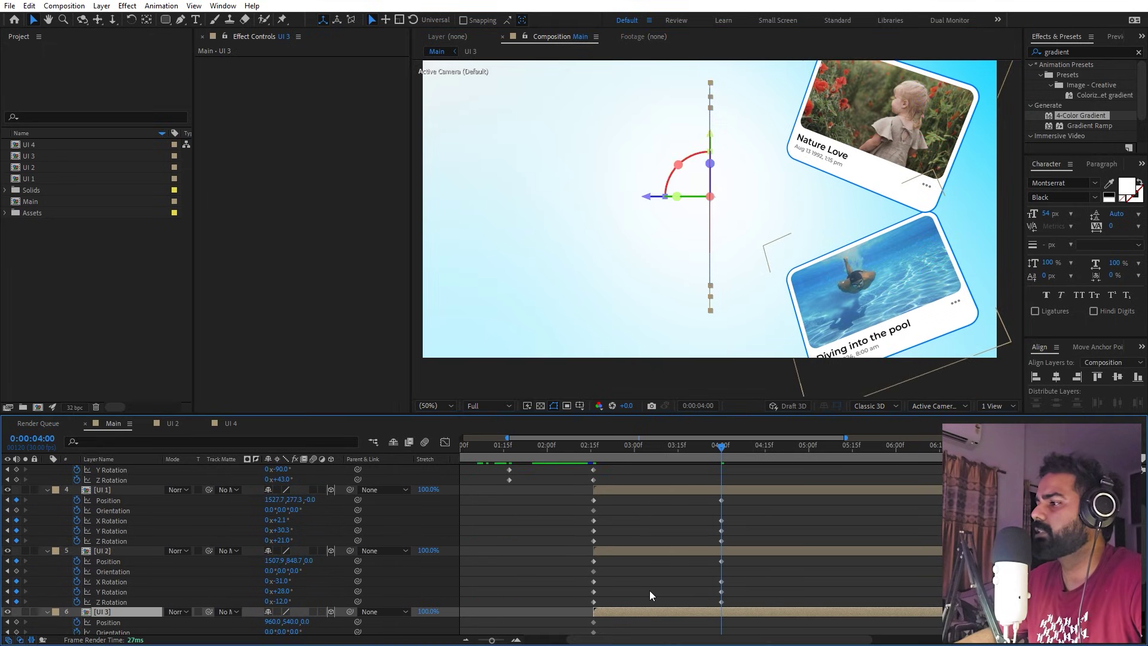
{"action": "scroll", "coordinate": [650, 590], "scroll_direction": "down", "scroll_amount": 3}
{"action": "left_click_drag", "start_coordinate": [285, 562], "coordinate": [201, 575]}
{"action": "left_click_drag", "start_coordinate": [677, 235], "coordinate": [526, 168]}
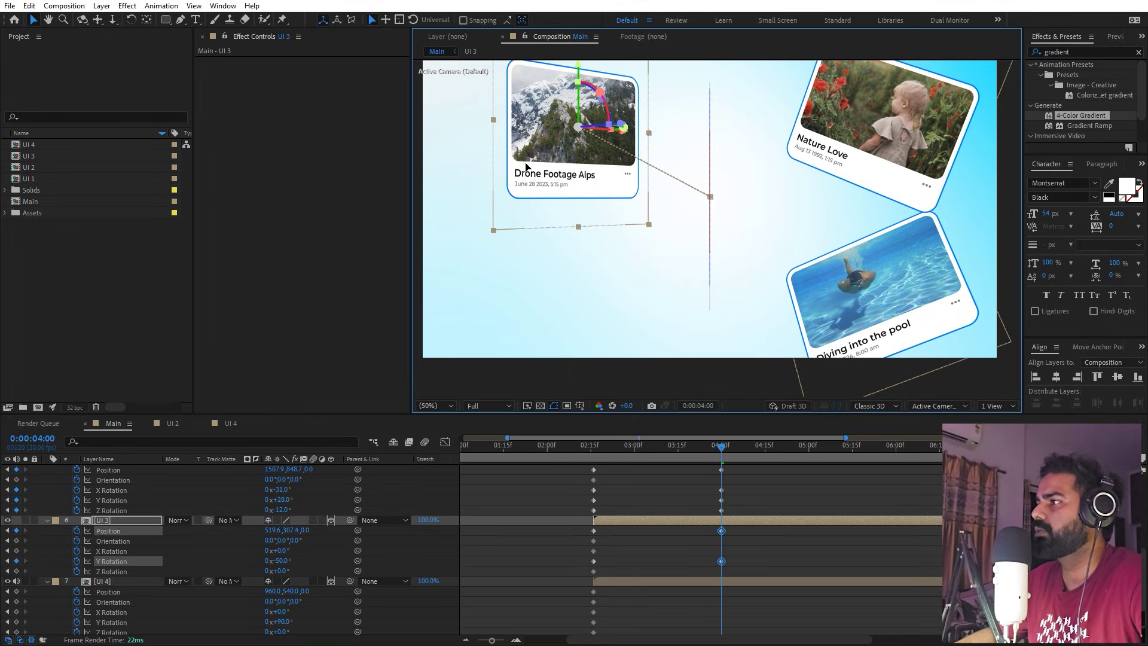
{"action": "left_click_drag", "start_coordinate": [281, 552], "coordinate": [257, 557]}
{"action": "left_click_drag", "start_coordinate": [280, 561], "coordinate": [324, 558]}
{"action": "left_click", "coordinate": [699, 572]}
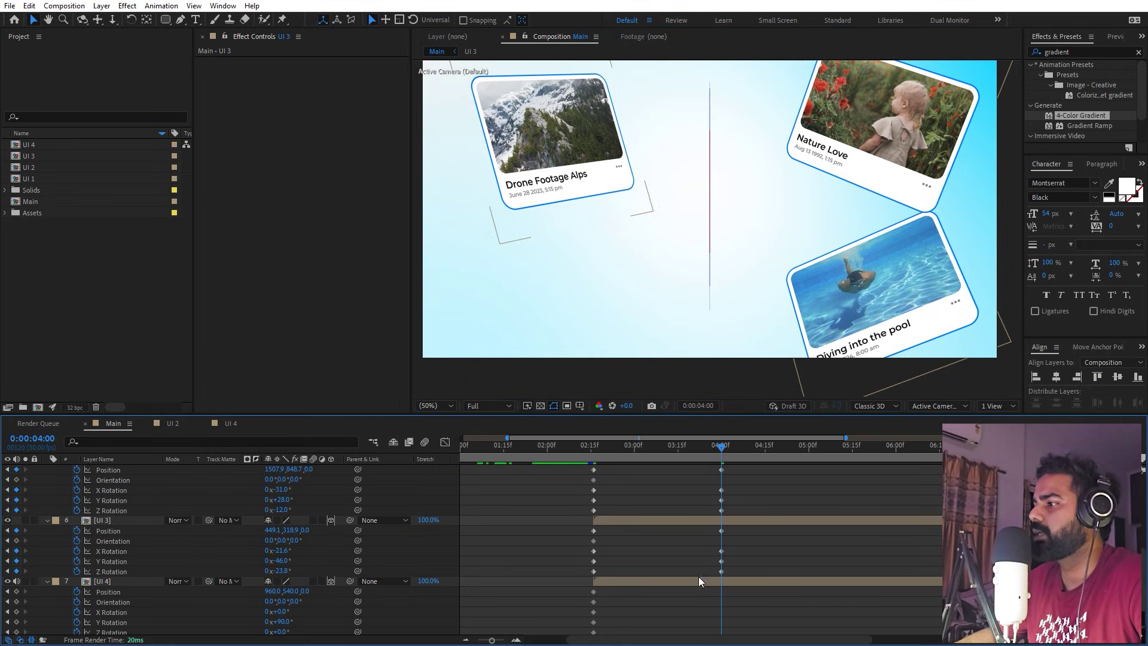
At 4:00, tilt UI 4 on its rotation axes and place it in the frame's lower left, with UI 3 shifted further toward the upper-left corner
{"action": "left_click", "coordinate": [695, 585]}
{"action": "scroll", "coordinate": [278, 613], "scroll_direction": "down", "scroll_amount": 1}
{"action": "left_click_drag", "start_coordinate": [279, 610], "coordinate": [226, 615]}
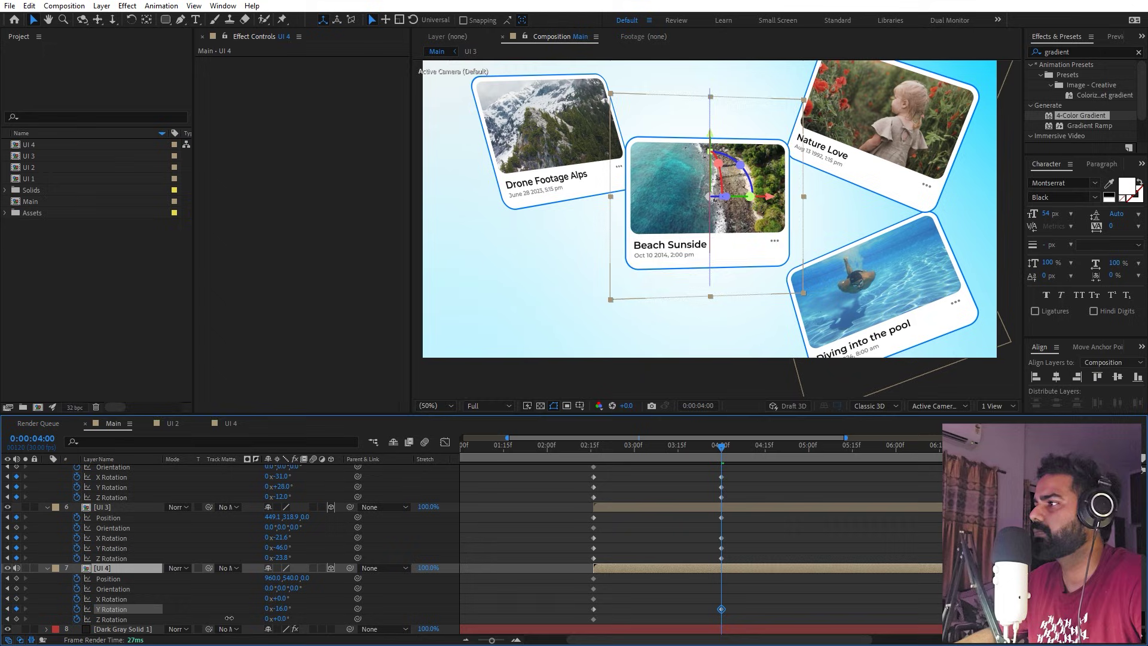
{"action": "left_click_drag", "start_coordinate": [689, 265], "coordinate": [579, 262]}
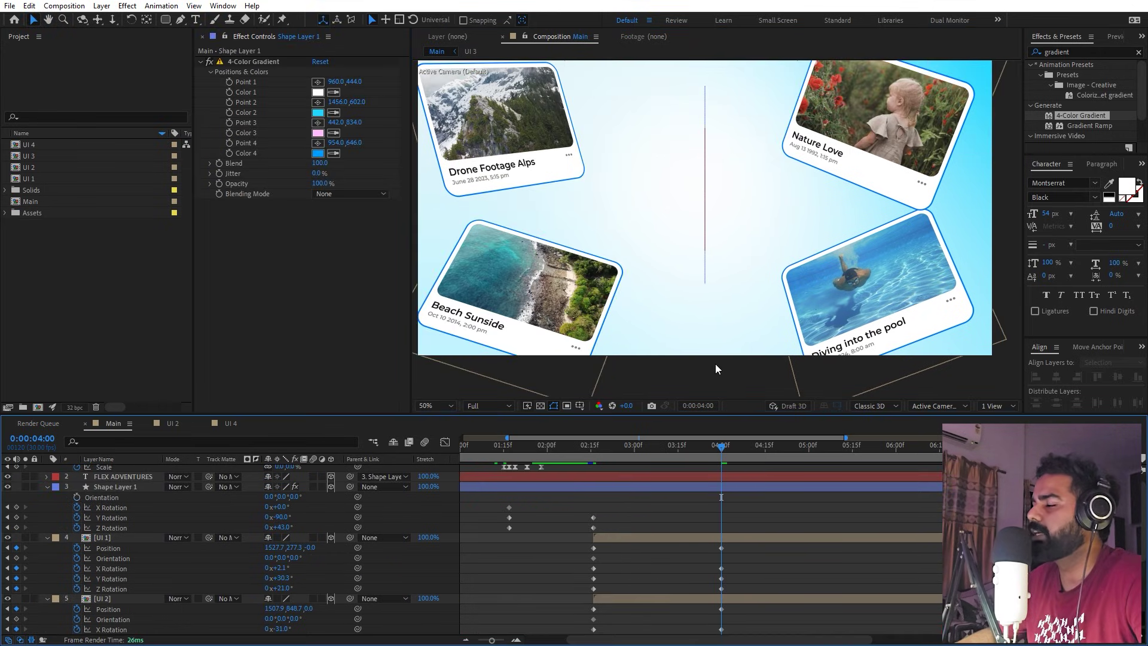
Apply Easy Ease to the button shape's Y and Z Rotation keyframes at 1:17 and 2:16
{"action": "left_click_drag", "start_coordinate": [497, 518], "coordinate": [623, 530]}
{"action": "key", "text": "F9"}
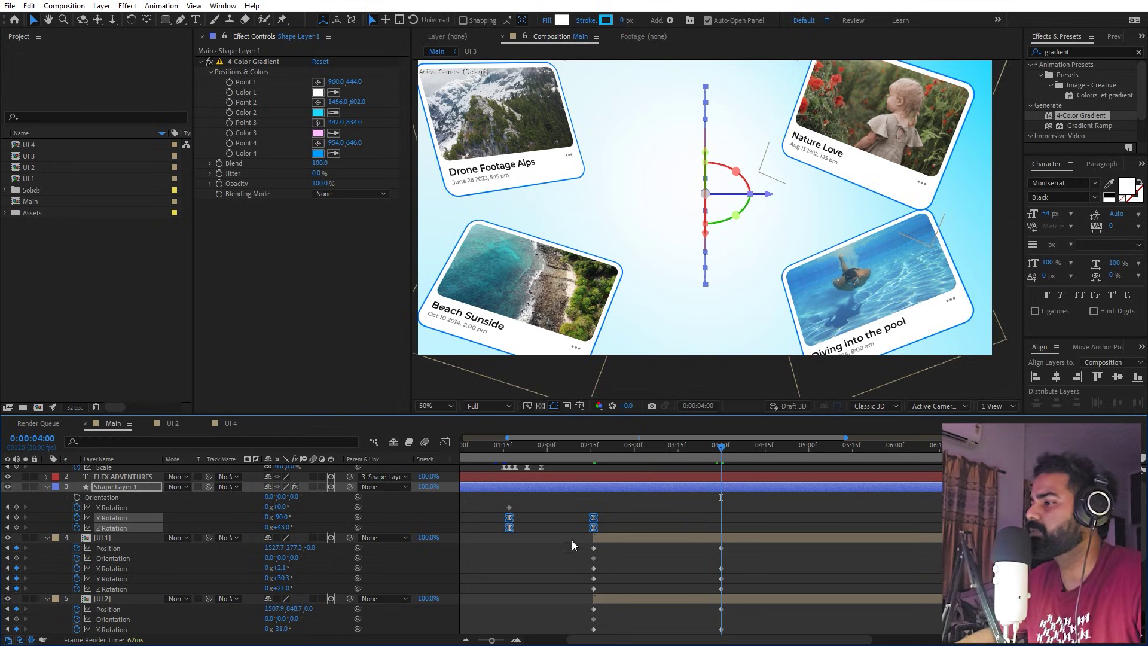
Reshape the speed curves of the button shape's Y and Z Rotation keyframes at 2:16
{"action": "left_click", "coordinate": [445, 442]}
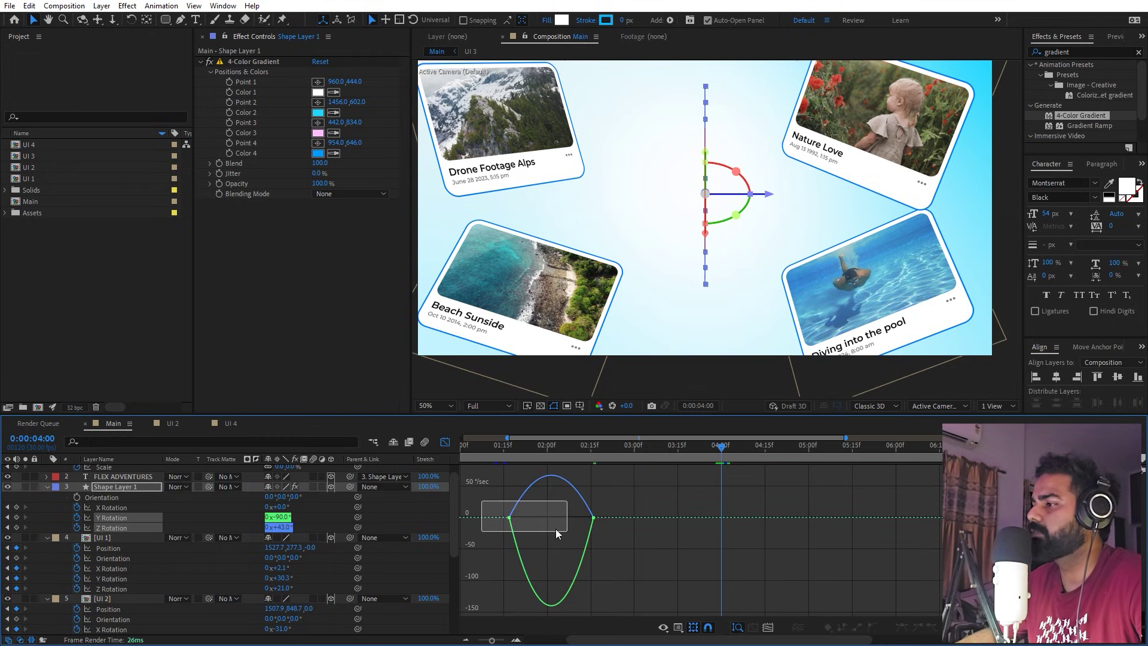
{"action": "left_click_drag", "start_coordinate": [555, 528], "coordinate": [603, 516]}
{"action": "left_click", "coordinate": [448, 445]}
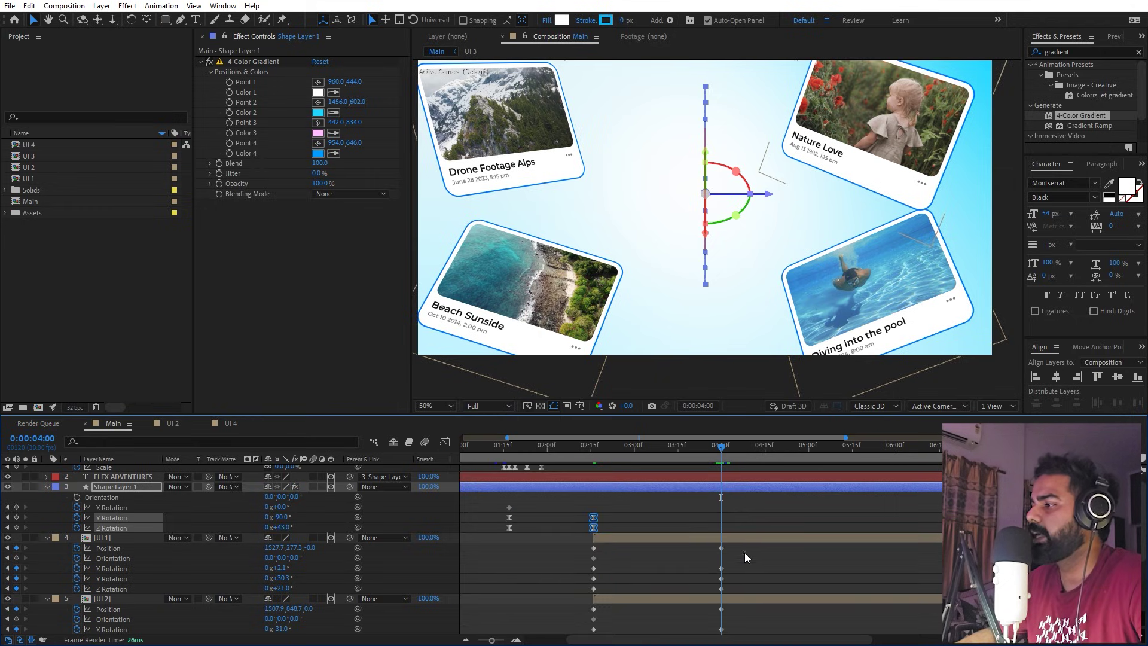
Apply Easy Ease to all four cards' Position and Rotation keyframes at 2:16 and 4:00, and reshape their speed curves
{"action": "left_click_drag", "start_coordinate": [744, 553], "coordinate": [550, 619]}
{"action": "key", "text": "F9"}
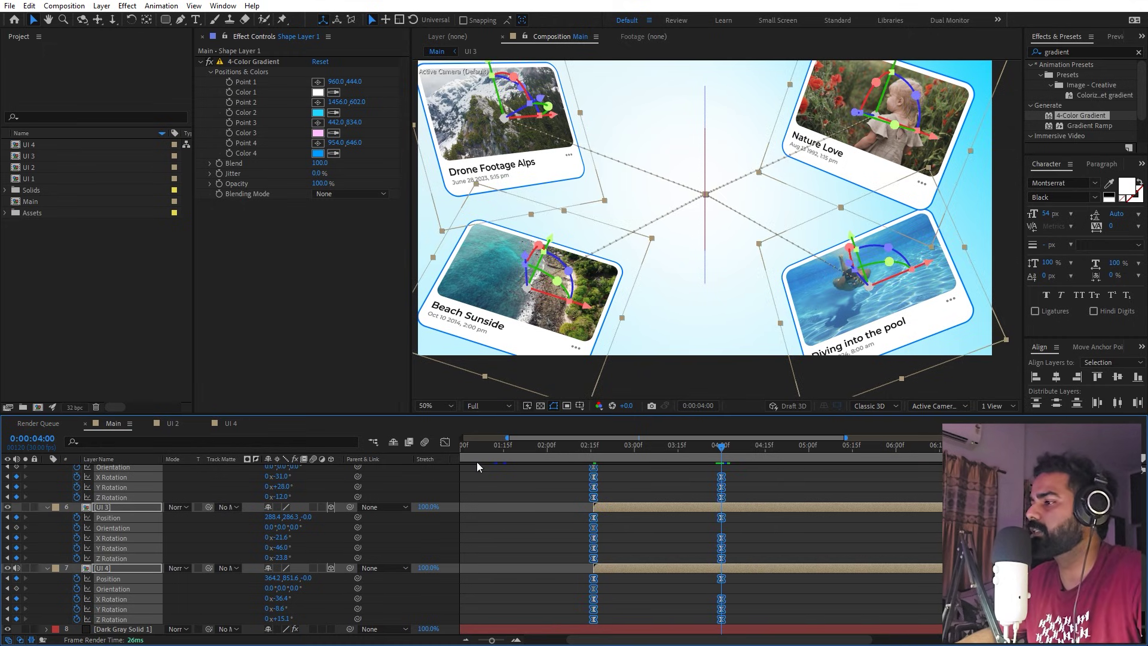
{"action": "left_click", "coordinate": [445, 443]}
{"action": "left_click_drag", "start_coordinate": [809, 558], "coordinate": [576, 585]}
{"action": "left_click", "coordinate": [556, 446]}
{"action": "key", "text": "space"}
{"action": "key", "text": "shift+F3"}
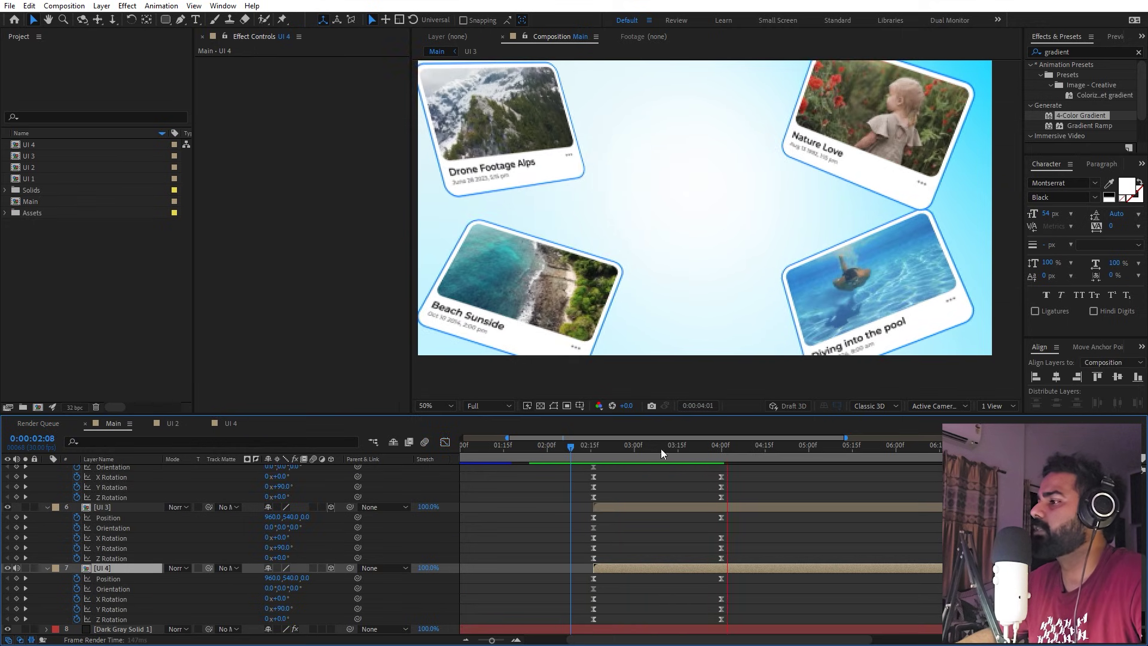
At 4:00, move UI 3 in depth and place it in the frame's upper left at about 371, 363, -186
{"action": "left_click_drag", "start_coordinate": [661, 449], "coordinate": [618, 457]}
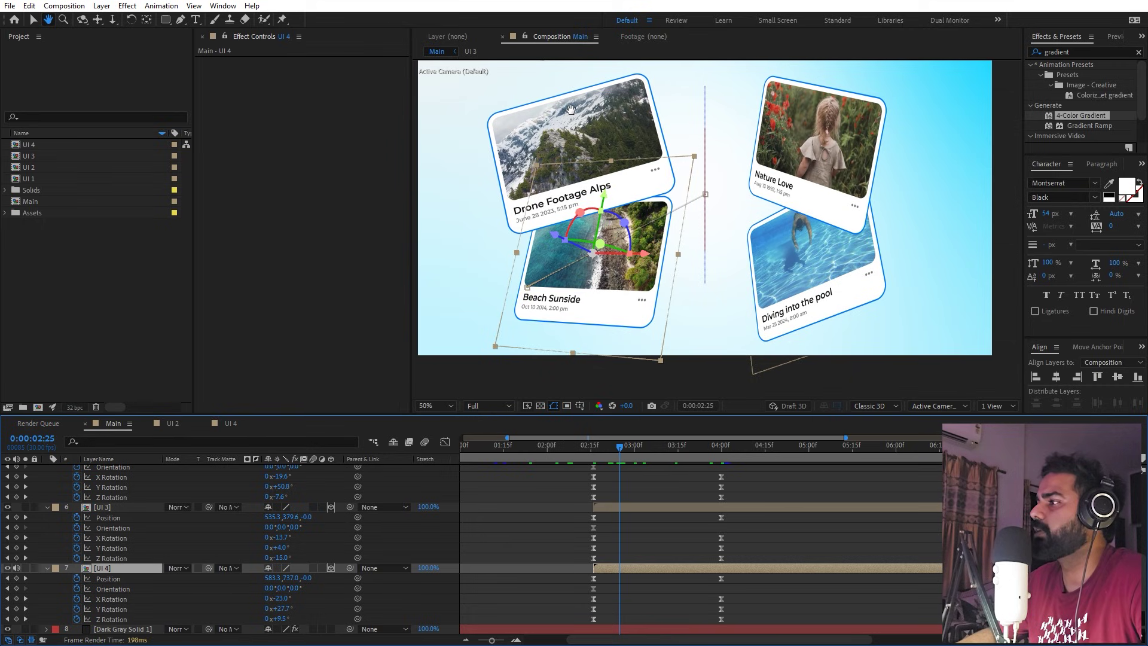
{"action": "left_click", "coordinate": [572, 137]}
{"action": "key", "text": "v"}
{"action": "left_click", "coordinate": [611, 195]}
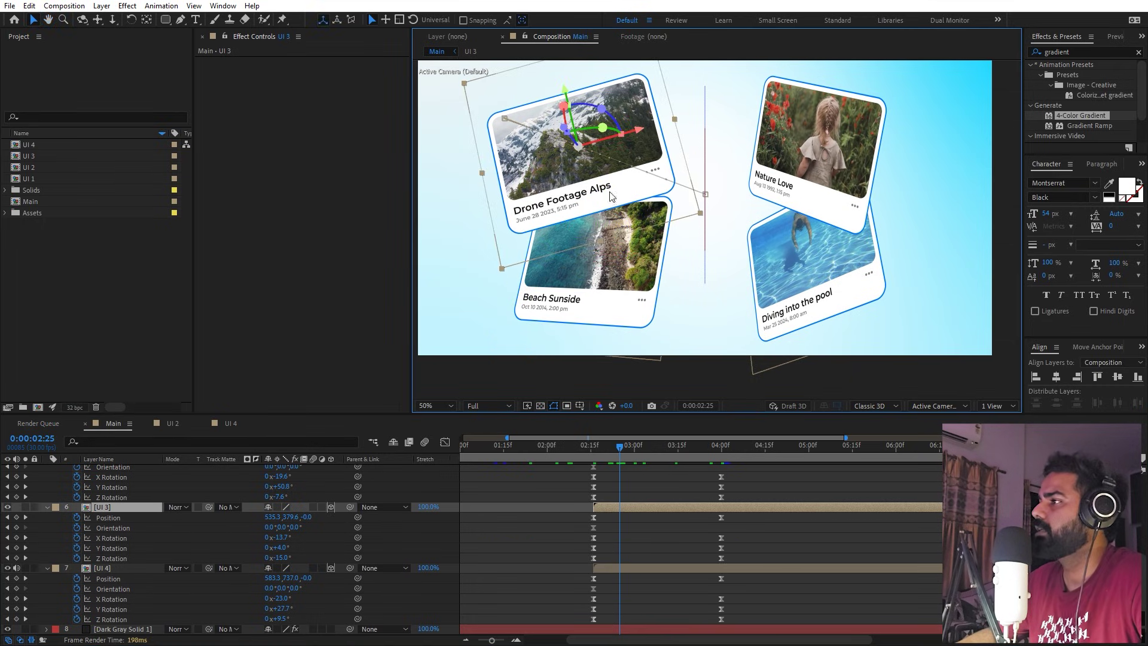
{"action": "left_click", "coordinate": [722, 446]}
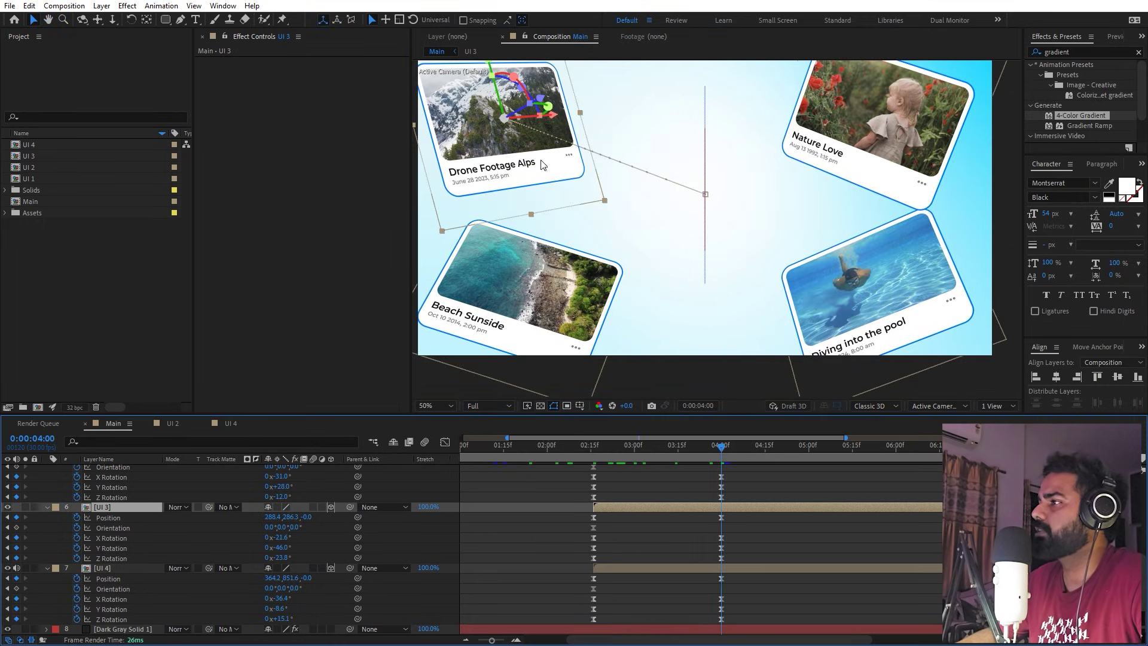
{"action": "left_click_drag", "start_coordinate": [543, 104], "coordinate": [574, 118]}
{"action": "left_click", "coordinate": [500, 205]}
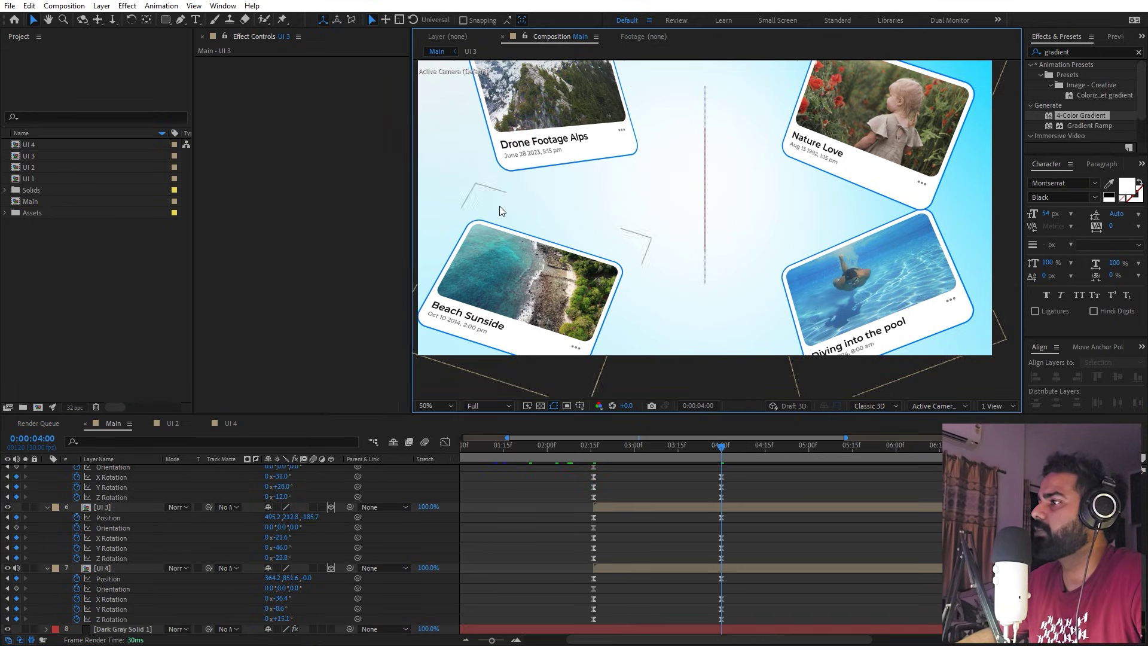
{"action": "left_click", "coordinate": [529, 161]}
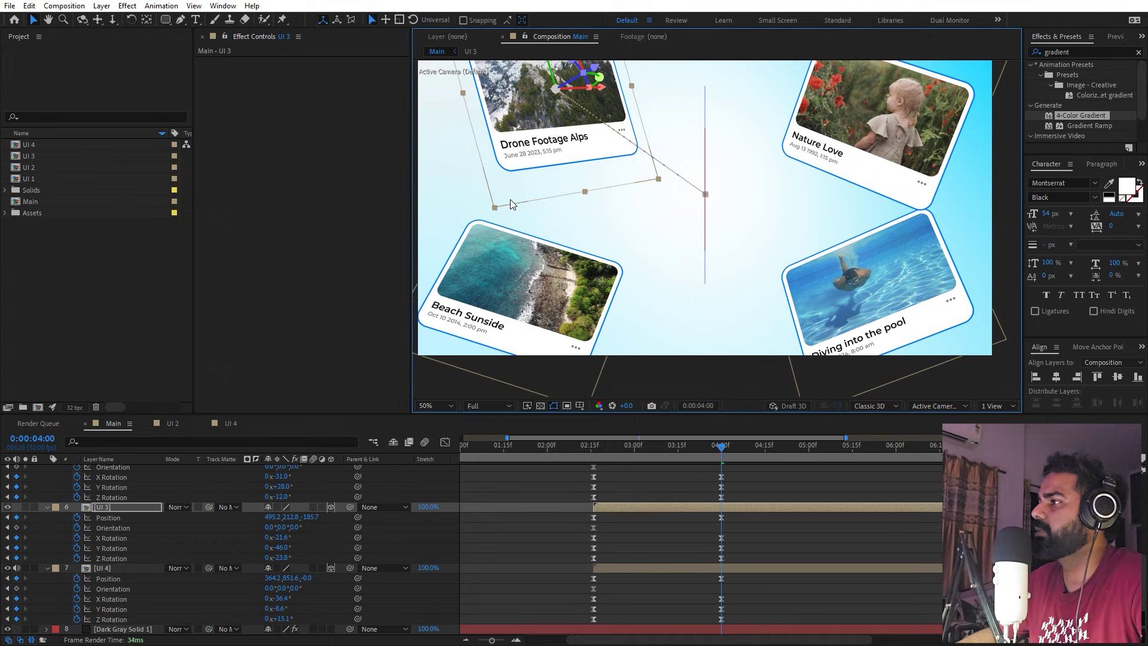
{"action": "left_click_drag", "start_coordinate": [519, 191], "coordinate": [480, 234]}
At 4:00, move the UI 1 card in depth to about 1406, 355, -569
{"action": "mouse_move", "coordinate": [628, 449]}
{"action": "left_mouse_down"}
{"action": "mouse_move", "coordinate": [568, 455]}
{"action": "mouse_move", "coordinate": [665, 448]}
{"action": "mouse_move", "coordinate": [579, 453]}
{"action": "mouse_move", "coordinate": [625, 452]}
{"action": "left_mouse_up"}
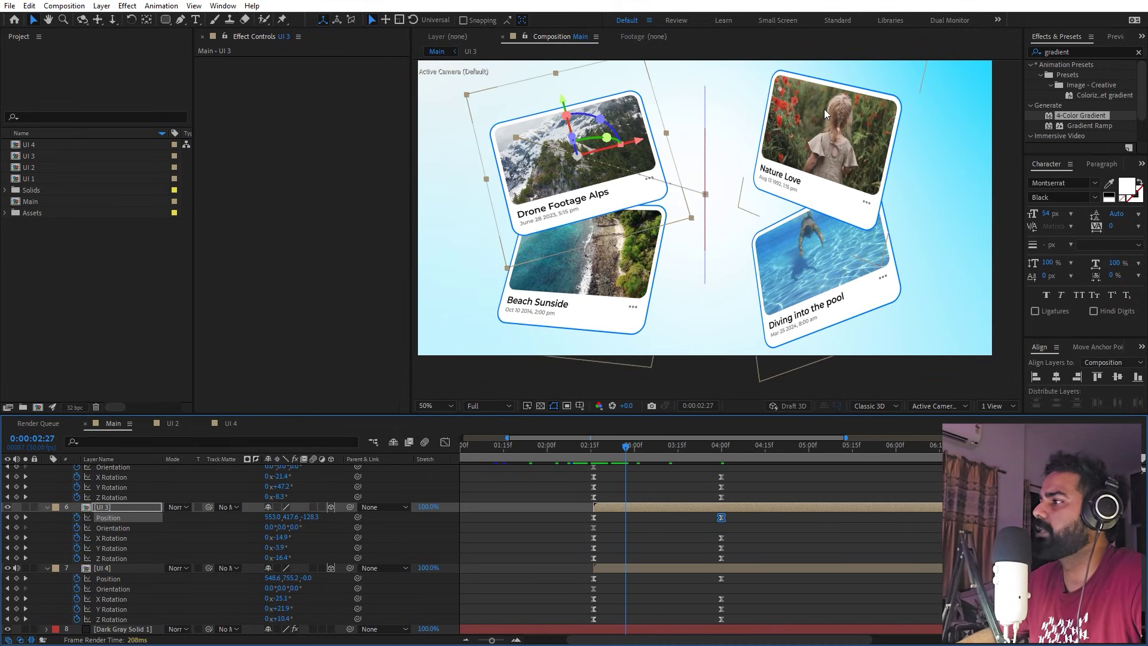
{"action": "left_click", "coordinate": [818, 154]}
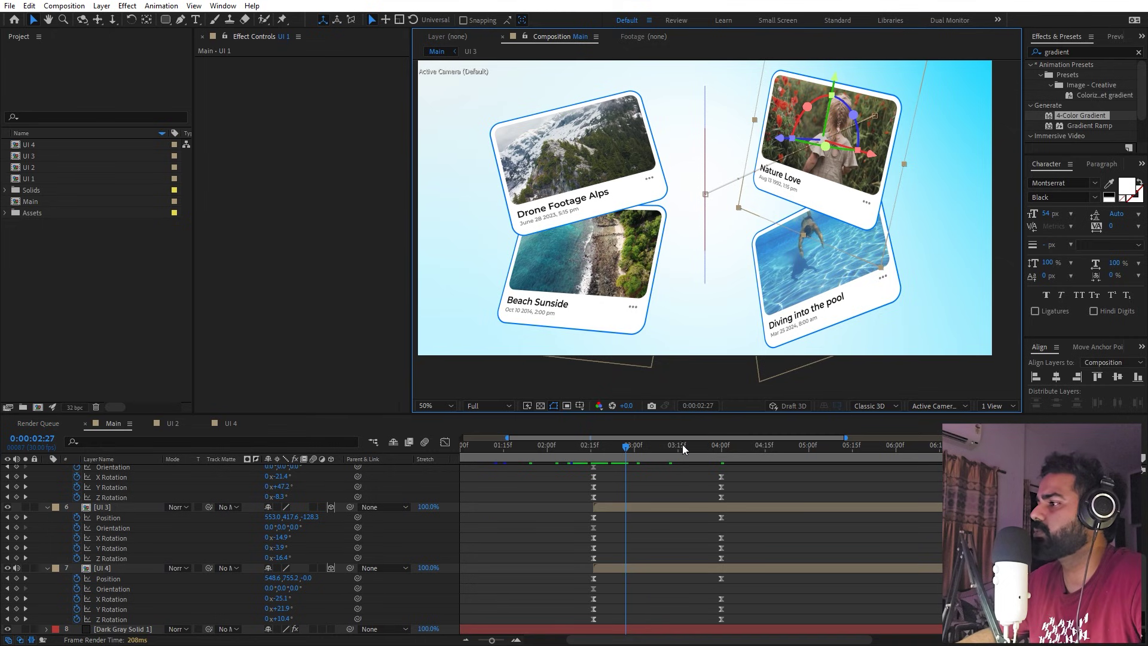
{"action": "left_click", "coordinate": [689, 446]}
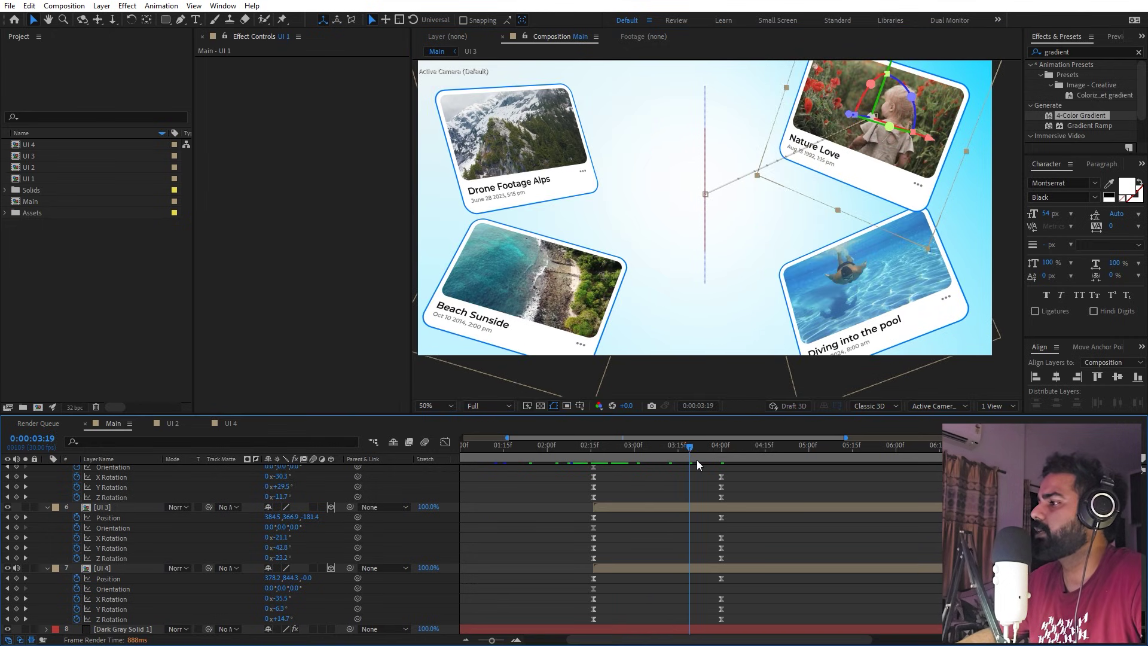
{"action": "left_click_drag", "start_coordinate": [697, 461], "coordinate": [721, 460]}
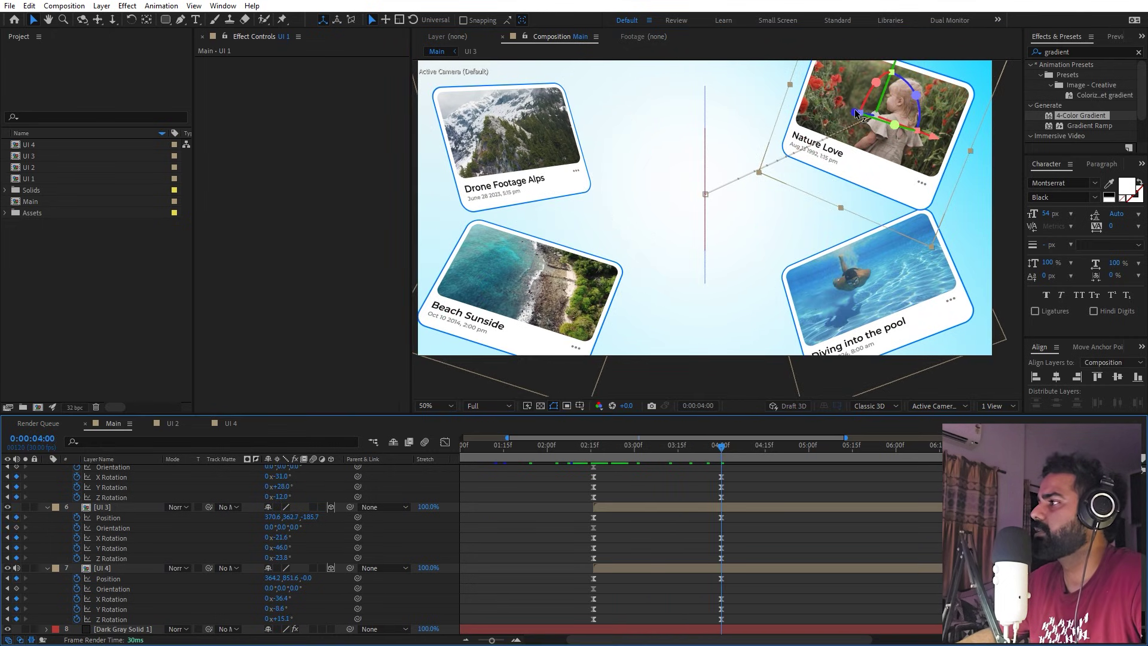
{"action": "left_click_drag", "start_coordinate": [855, 109], "coordinate": [886, 173]}
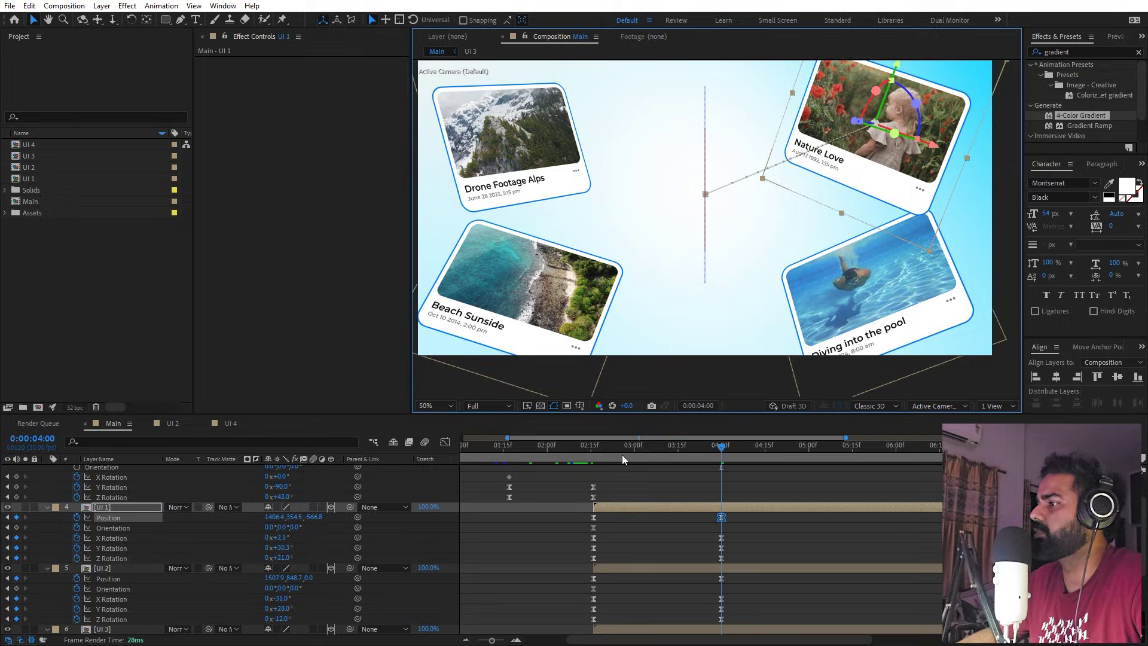
Preview the Main animation from the start to check how the cards burst out
{"action": "mouse_move", "coordinate": [622, 456]}
{"action": "left_mouse_down"}
{"action": "mouse_move", "coordinate": [580, 449]}
{"action": "mouse_move", "coordinate": [630, 446]}
{"action": "left_mouse_up"}
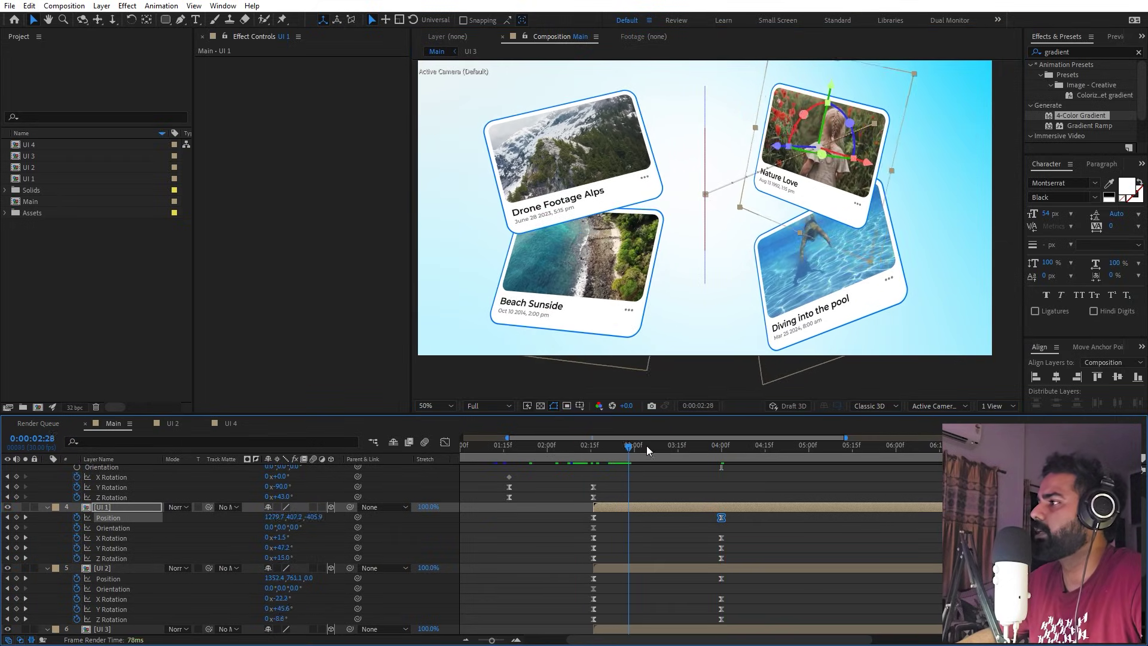
{"action": "key", "text": "Home"}
{"action": "key", "text": "space"}
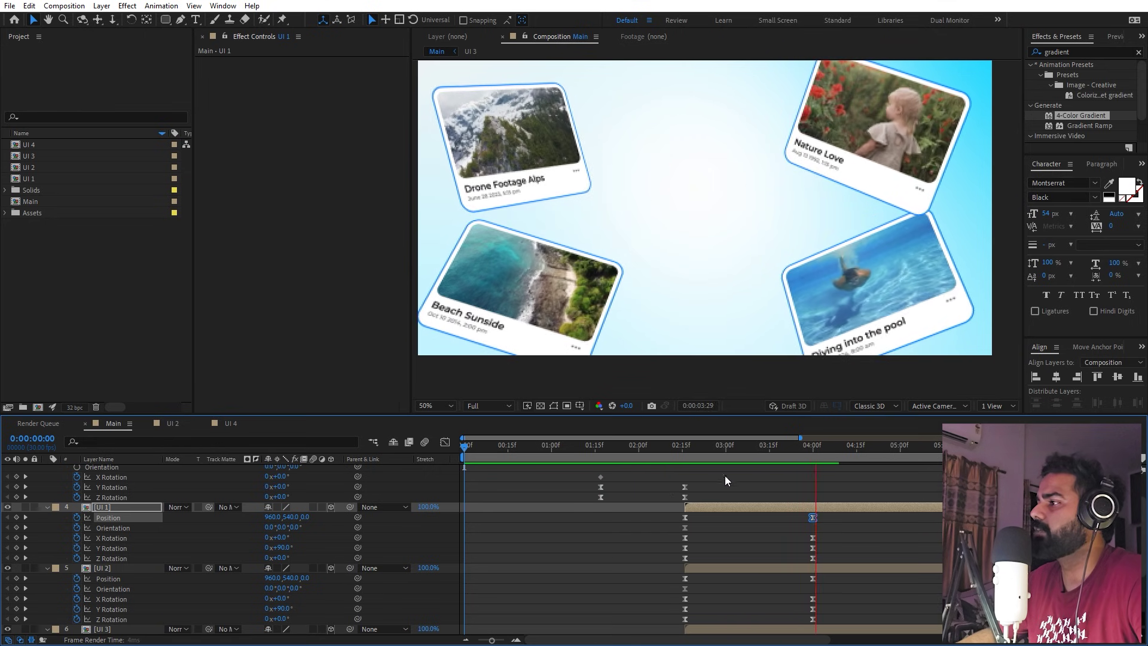
{"action": "key", "text": "space"}
Collapse the keyframed properties of all layers in Main and clear the layer selection
{"action": "key", "text": "ctrl+a"}
{"action": "key", "text": "u"}
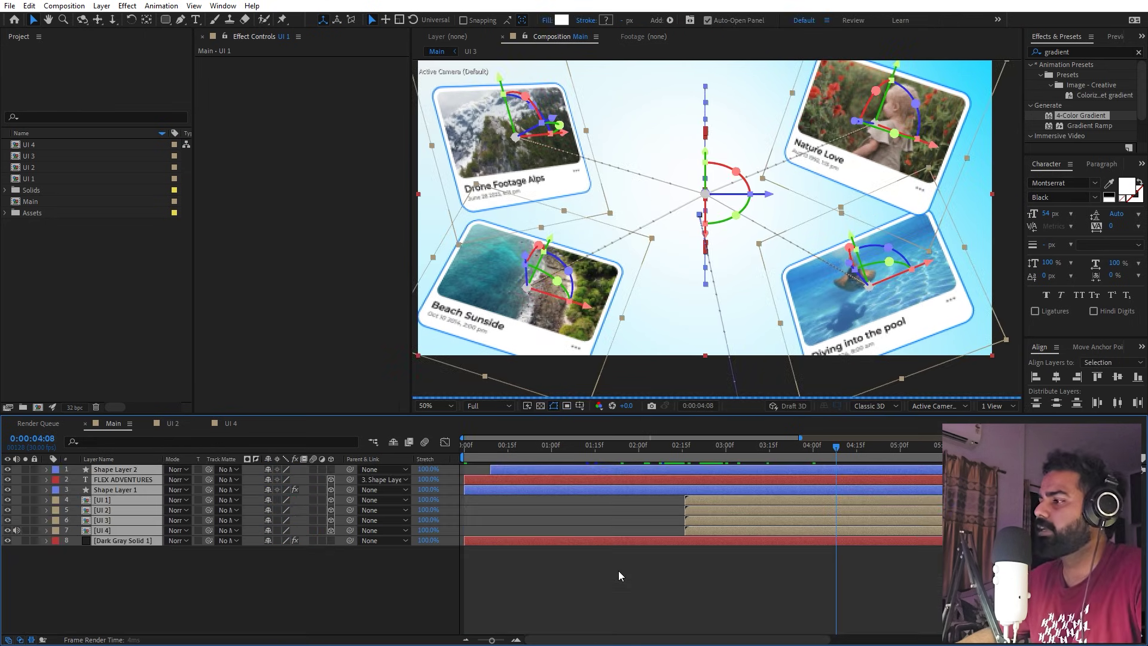
{"action": "left_click", "coordinate": [617, 571]}
{"action": "left_click", "coordinate": [150, 299]}
Trim the ends of Shape Layer 2, FLEX ADVENTURES and Shape Layer 1 to 2:16
{"action": "left_click", "coordinate": [196, 20]}
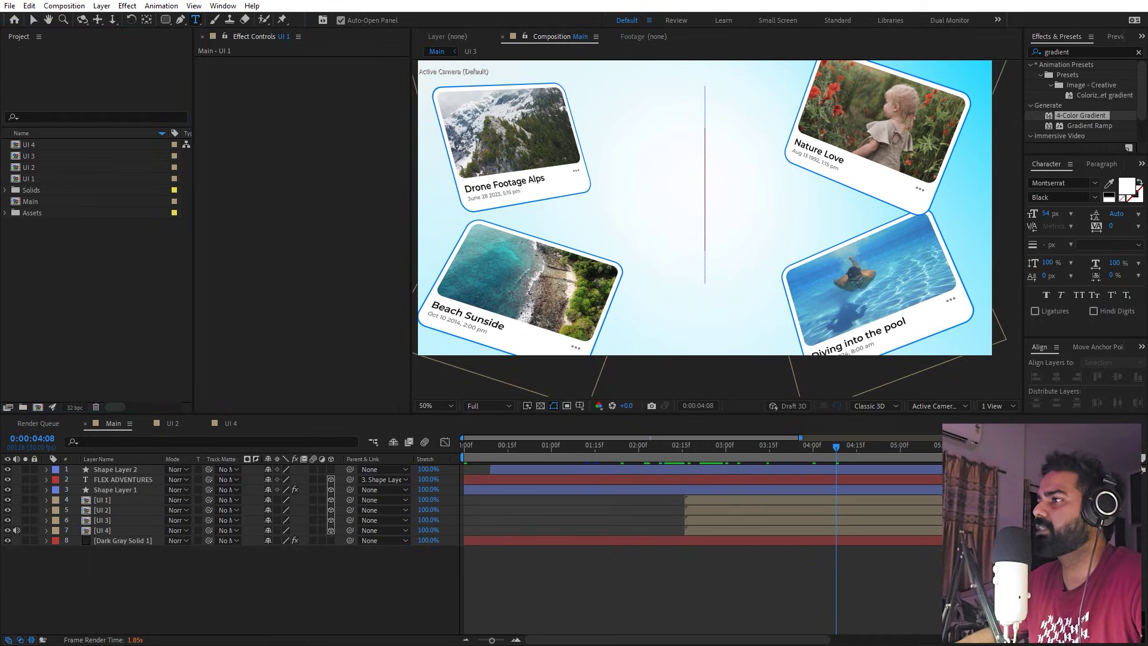
{"action": "left_click", "coordinate": [721, 613]}
{"action": "left_click_drag", "start_coordinate": [666, 449], "coordinate": [684, 448]}
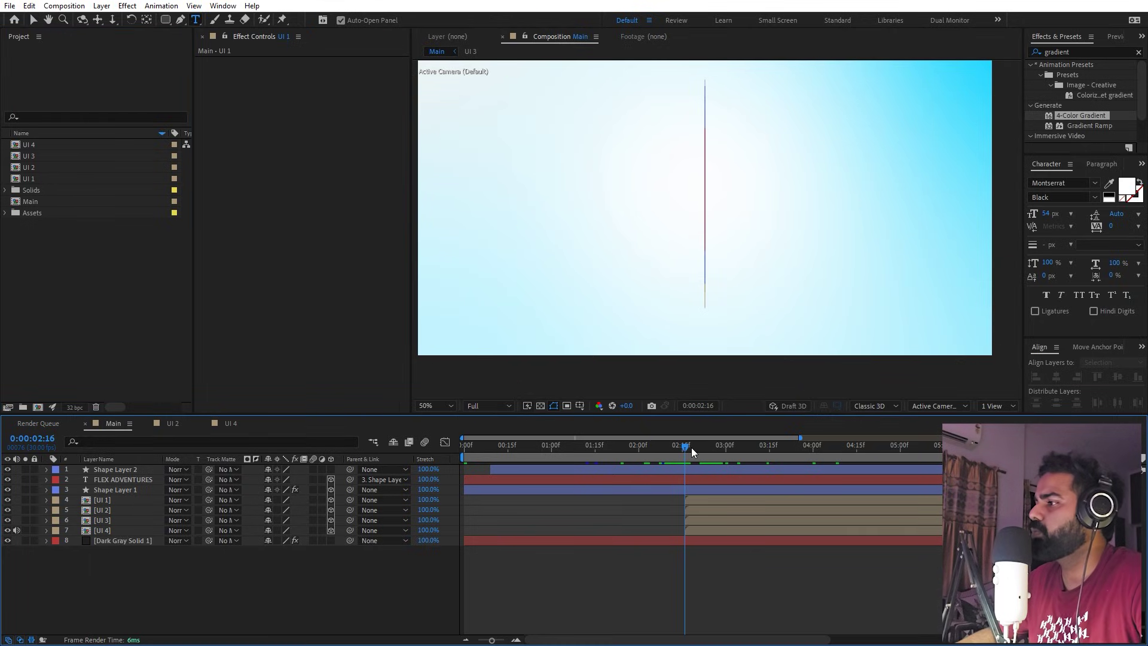
{"action": "left_click", "coordinate": [114, 489]}
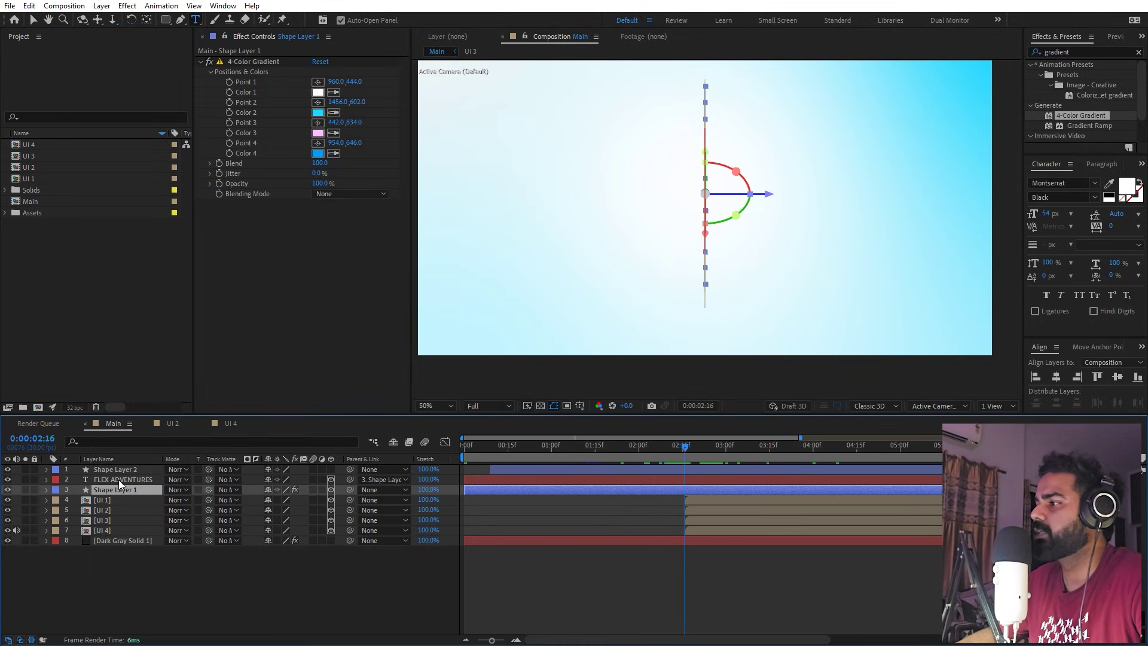
{"action": "left_click", "coordinate": [119, 480], "text": "ctrl"}
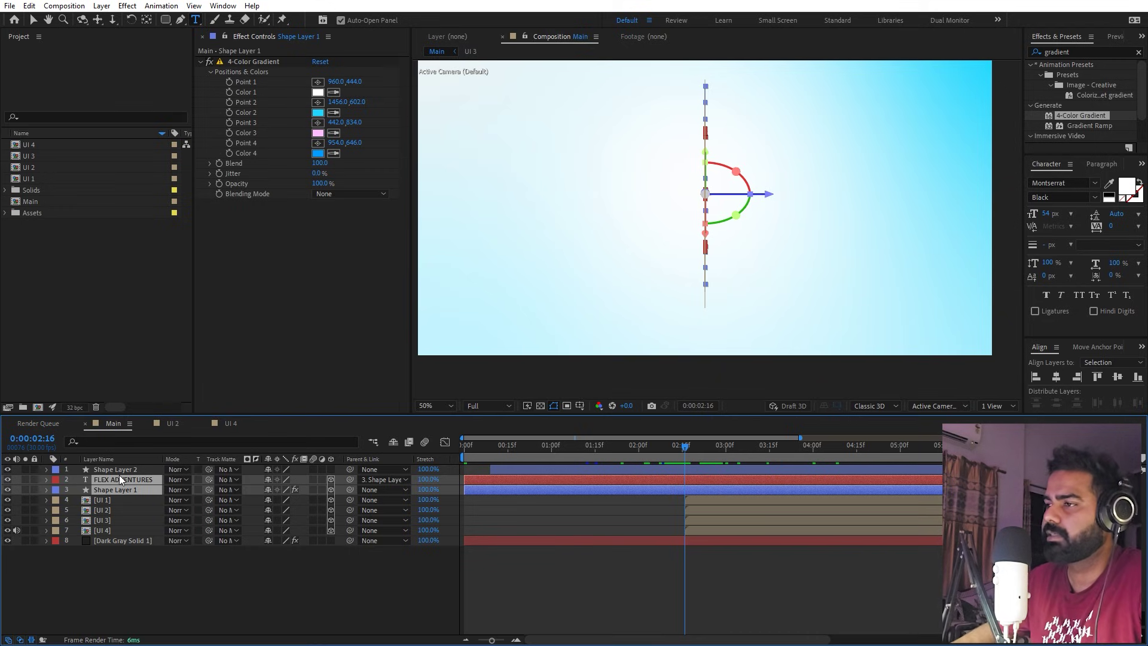
{"action": "left_click", "coordinate": [125, 468], "text": "ctrl"}
{"action": "key", "text": "alt+bracketright"}
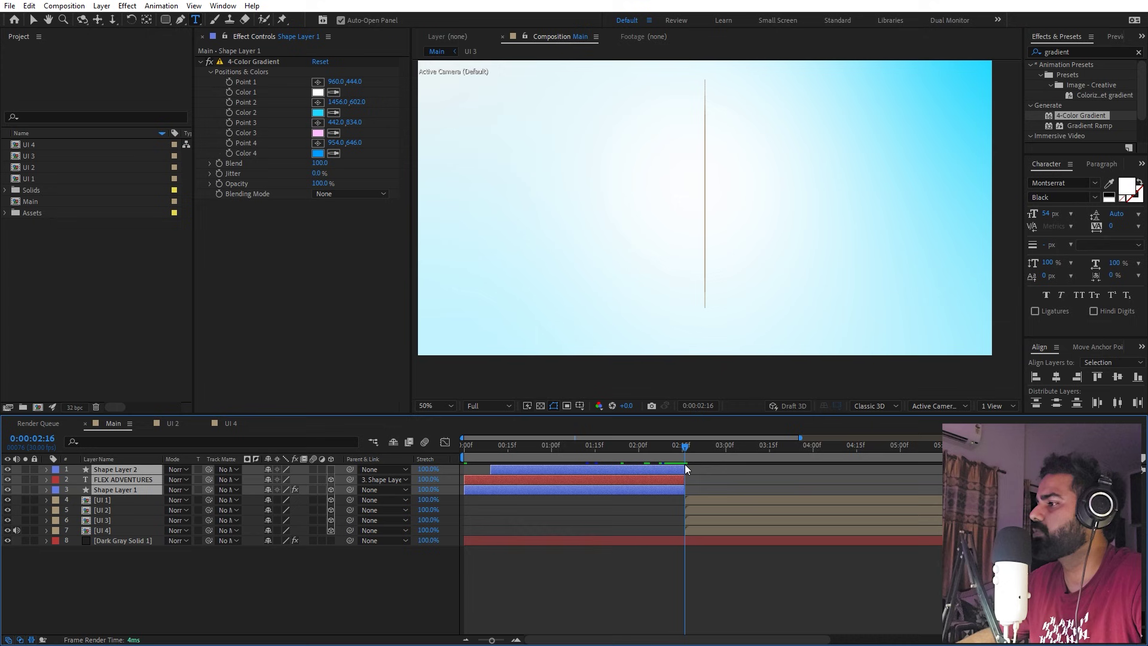
At 3:24, add the text "FEEL THE THRILL" between the cards and colour it dark grey #232323
{"action": "left_click_drag", "start_coordinate": [659, 452], "coordinate": [795, 455]}
{"action": "key", "text": "F2"}
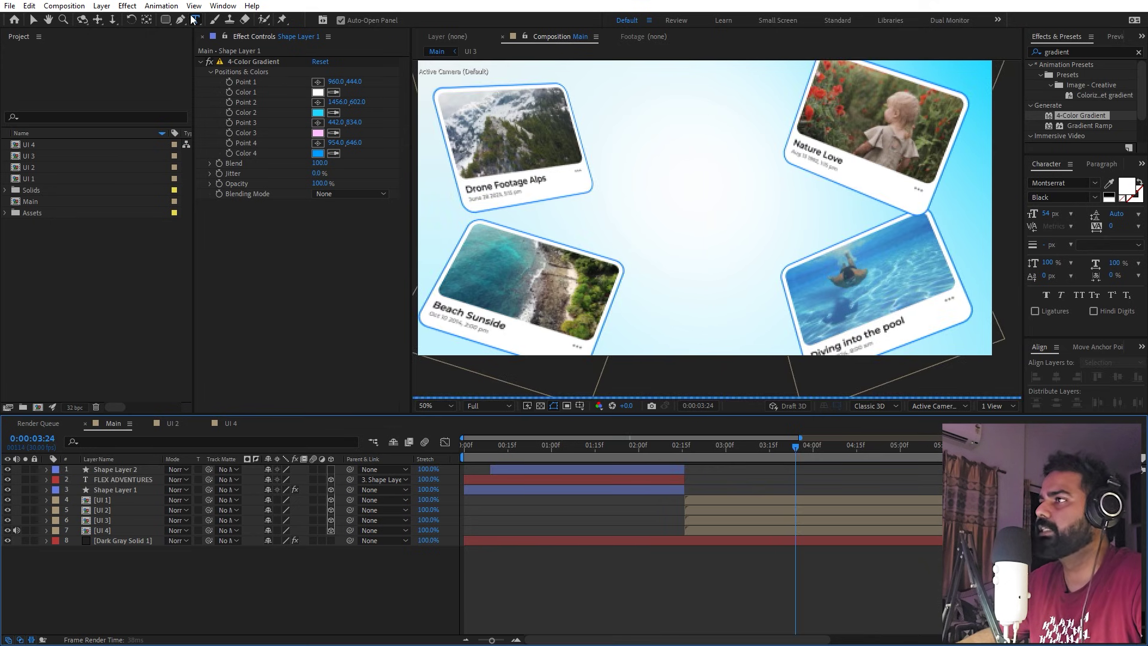
{"action": "left_click", "coordinate": [613, 225]}
{"action": "type", "text": "FEEL THE THRILL"}
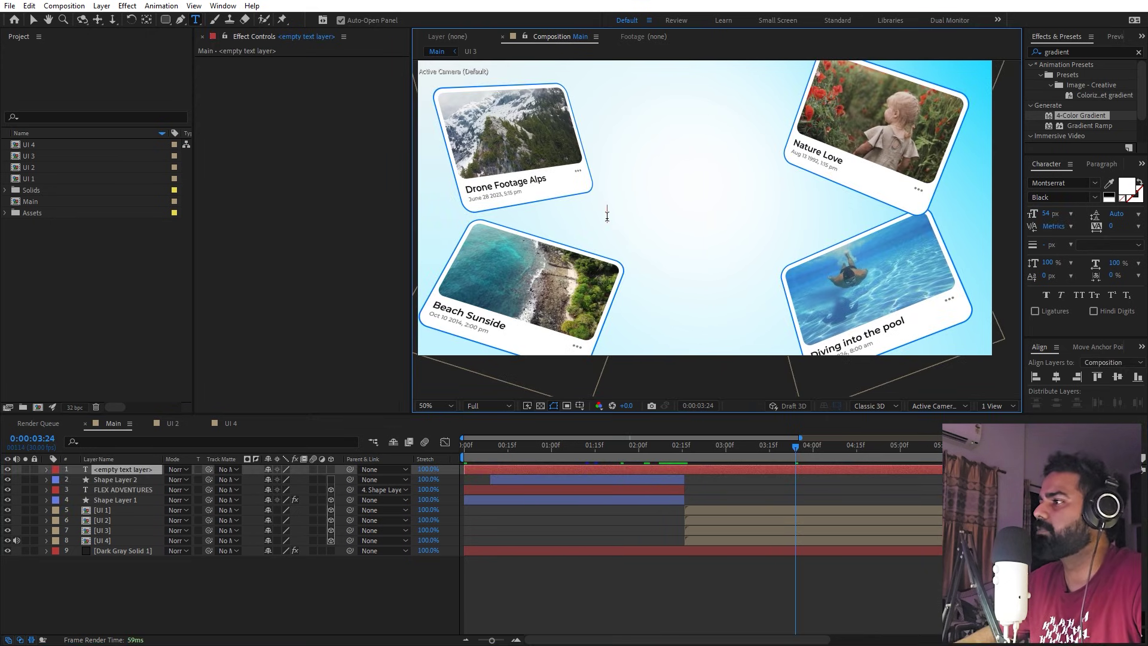
{"action": "left_click", "coordinate": [1128, 188]}
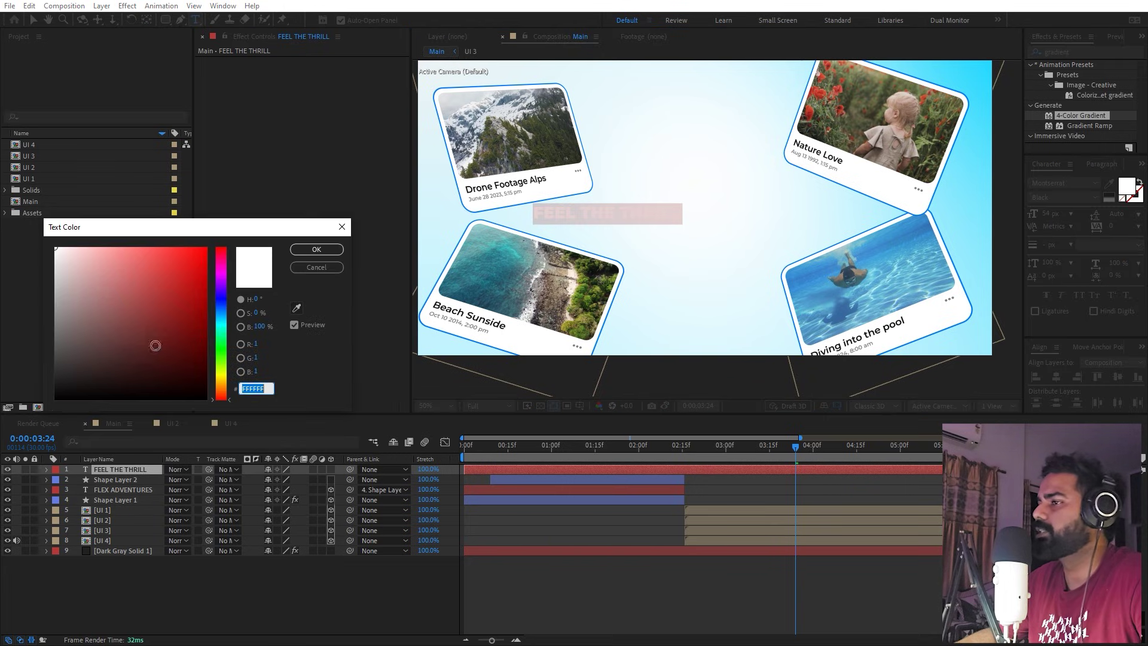
{"action": "left_click_drag", "start_coordinate": [156, 346], "coordinate": [16, 378]}
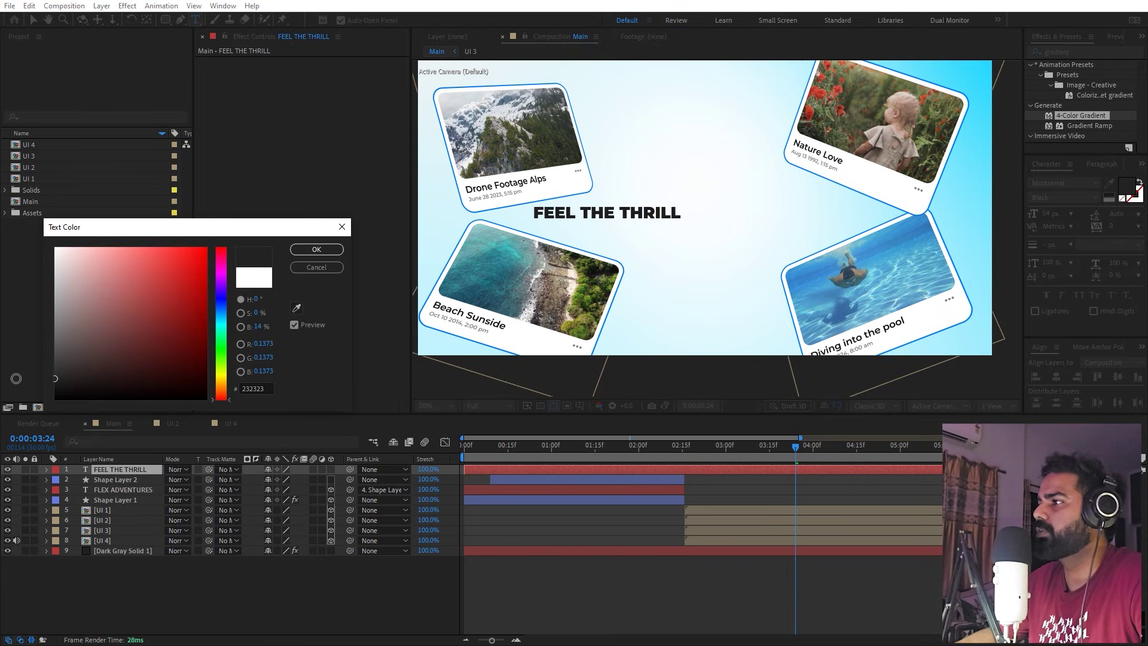
{"action": "left_click", "coordinate": [317, 249]}
Centre the FEEL THE THRILL text in the composition, enlarge it and move it slightly down
{"action": "left_click", "coordinate": [1056, 376]}
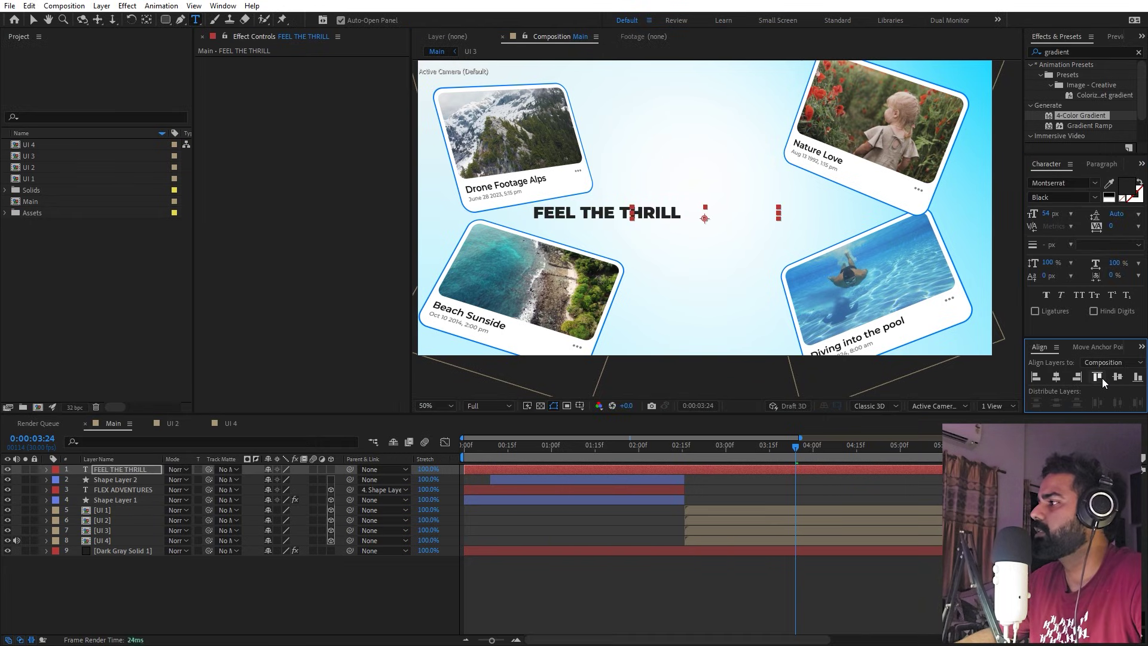
{"action": "left_click", "coordinate": [1117, 376]}
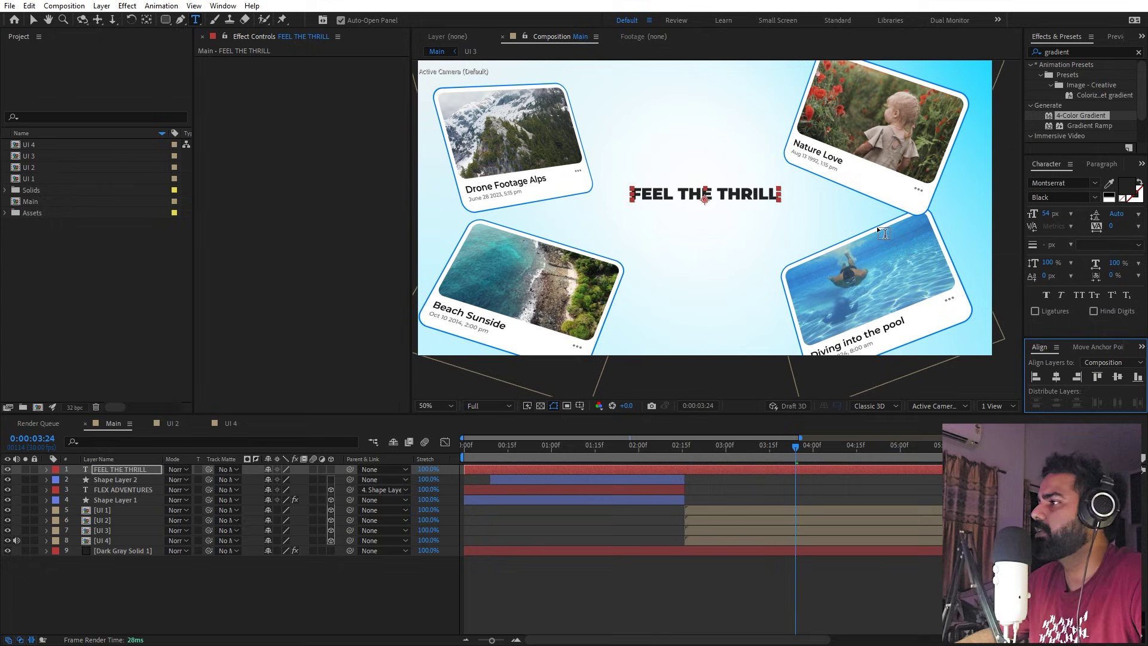
{"action": "left_click", "coordinate": [34, 20]}
{"action": "left_click_drag", "start_coordinate": [781, 194], "coordinate": [801, 189]}
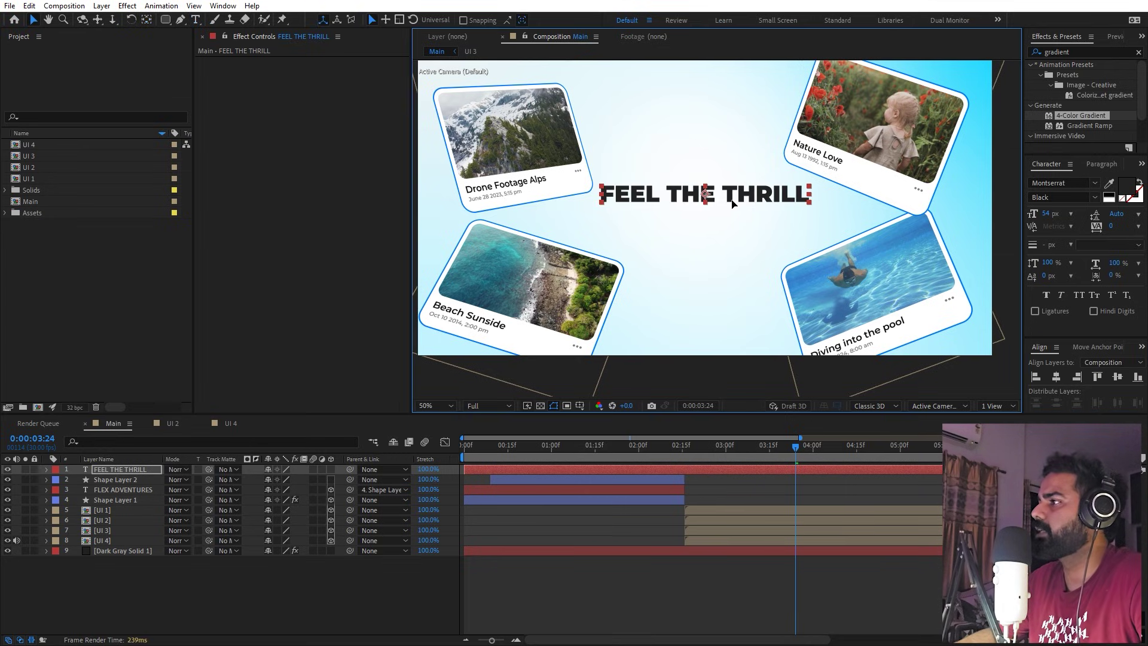
{"action": "left_click_drag", "start_coordinate": [734, 200], "coordinate": [733, 213]}
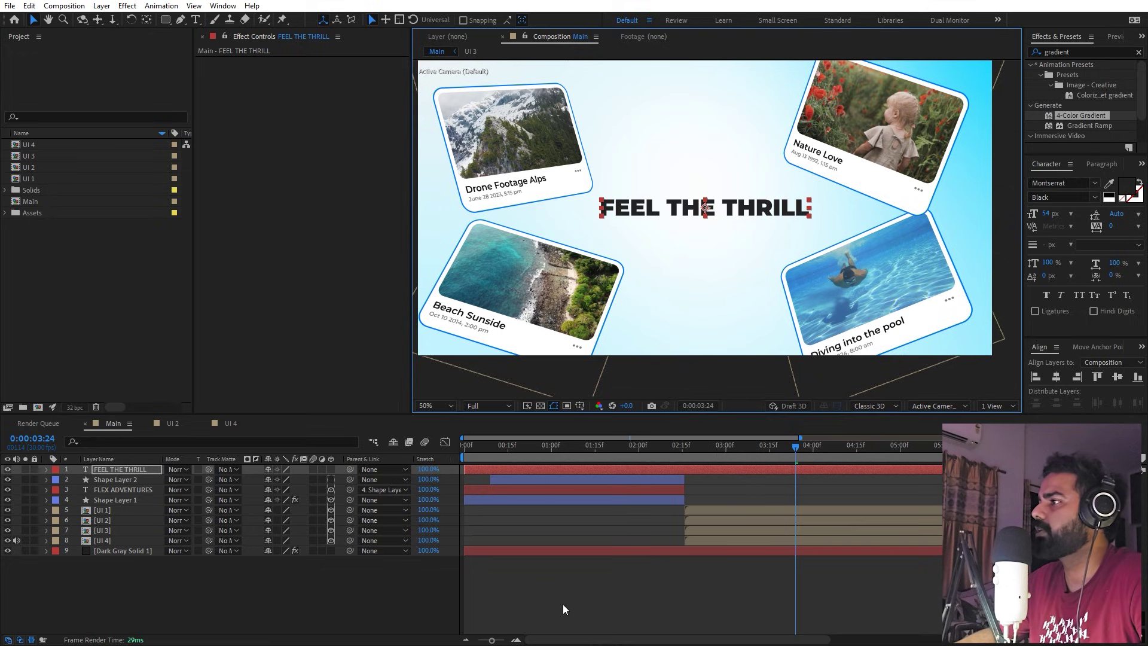
Start the FEEL THE THRILL layer at 2:16 and apply the word-by-word Slide Up text preset at 3:24
{"action": "left_click_drag", "start_coordinate": [493, 467], "coordinate": [691, 468]}
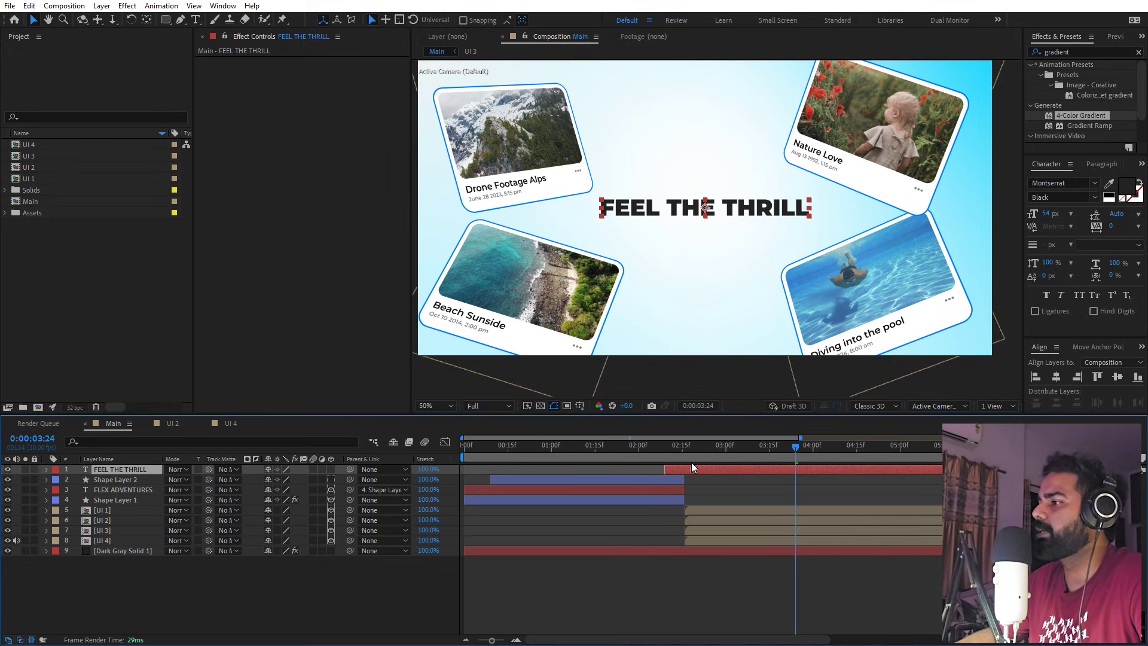
{"action": "left_click", "coordinate": [1088, 51]}
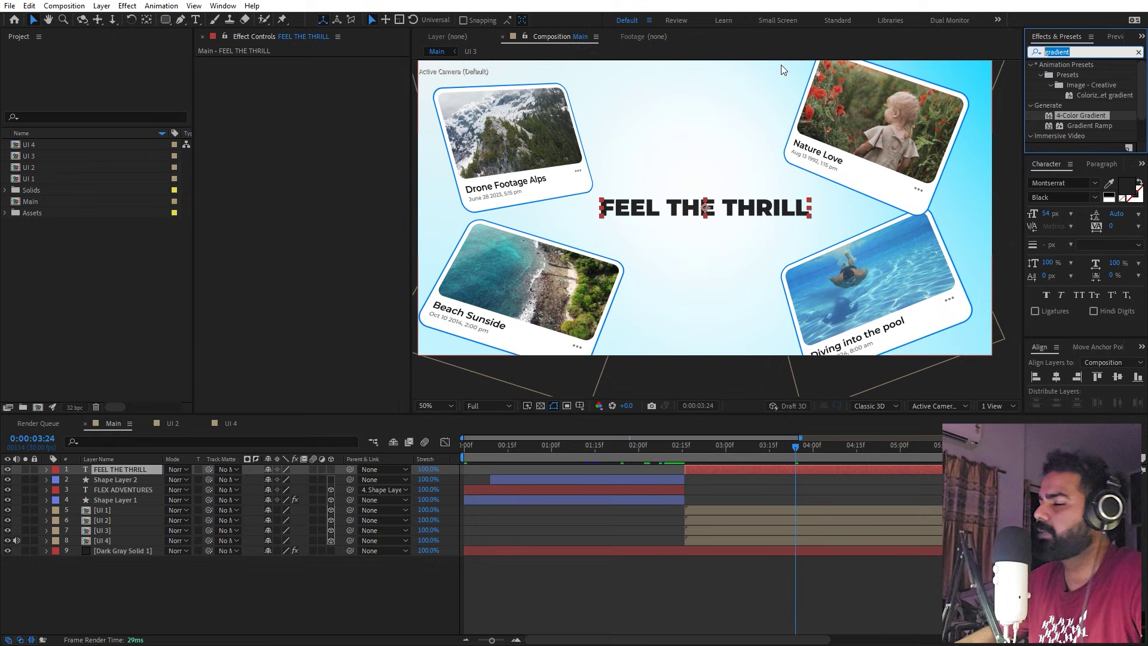
{"action": "type", "text": "slide "}
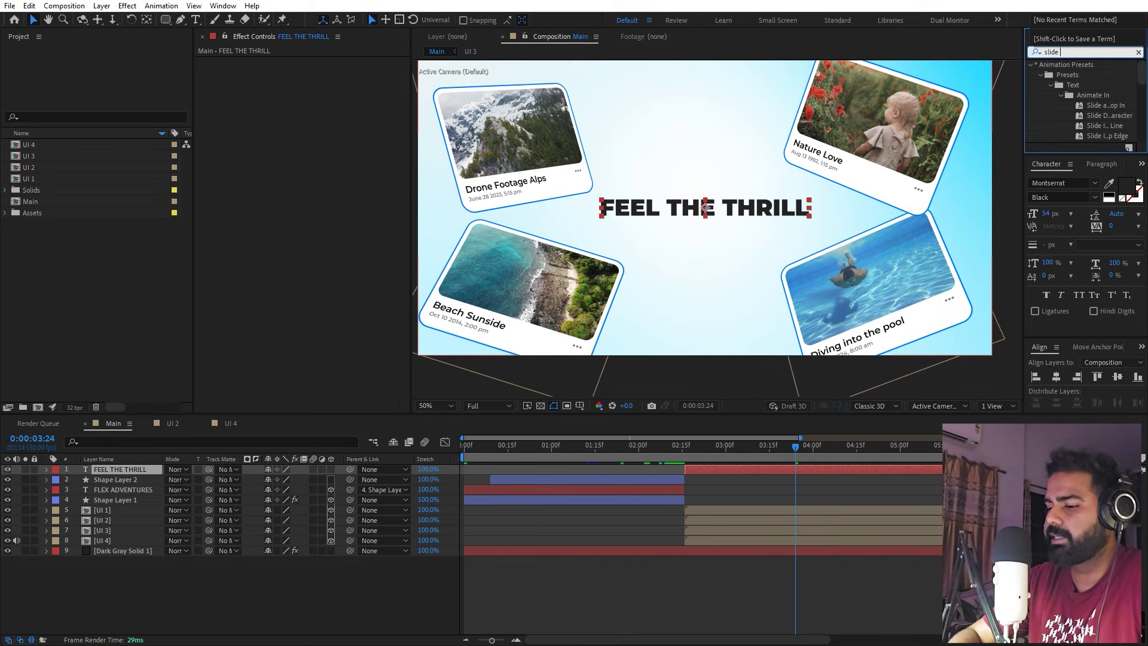
{"action": "type", "text": "up"}
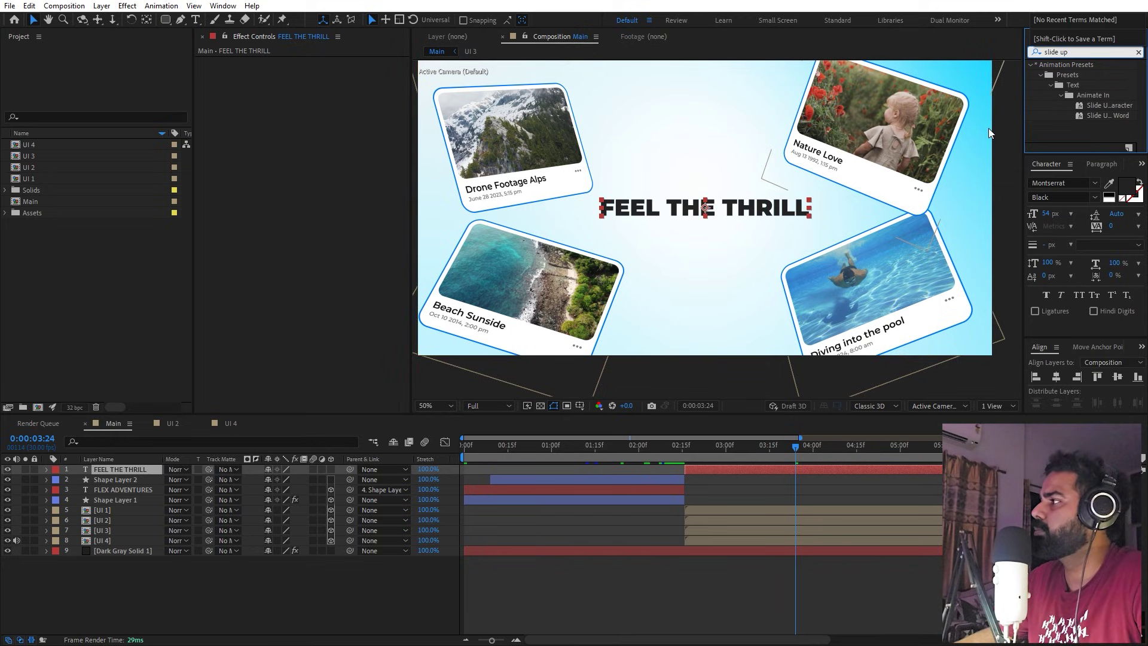
{"action": "left_click_drag", "start_coordinate": [1127, 120], "coordinate": [706, 208]}
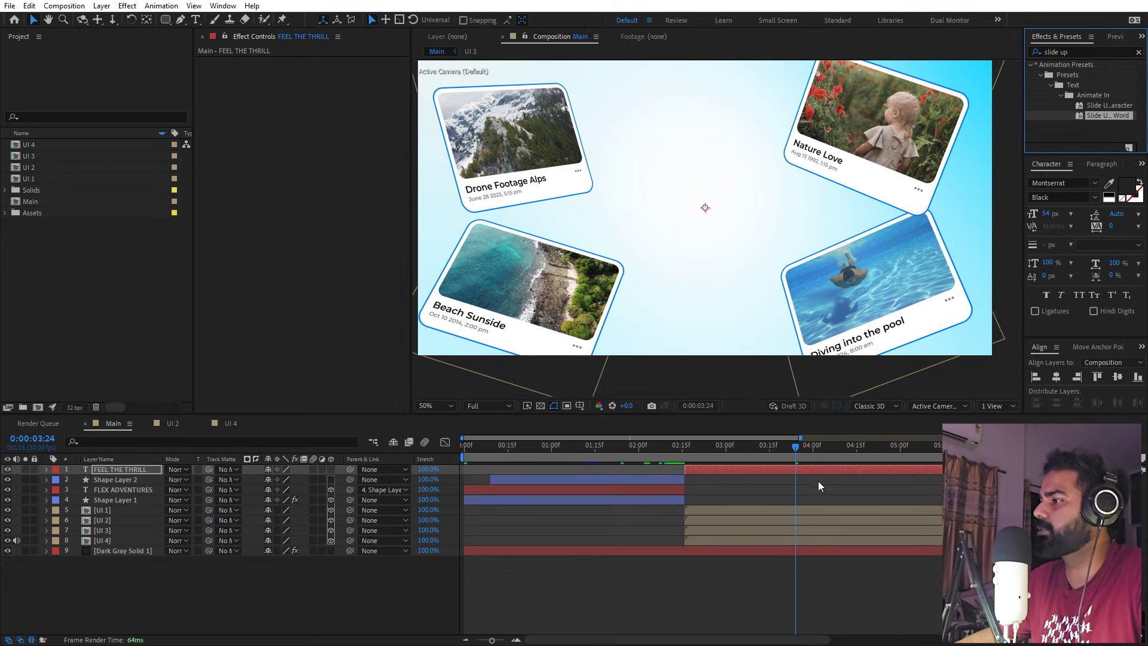
Move the Offset keyframes of the FEEL THE THRILL text so the first one sits at the layer's start, 2:16
{"action": "key", "text": "u"}
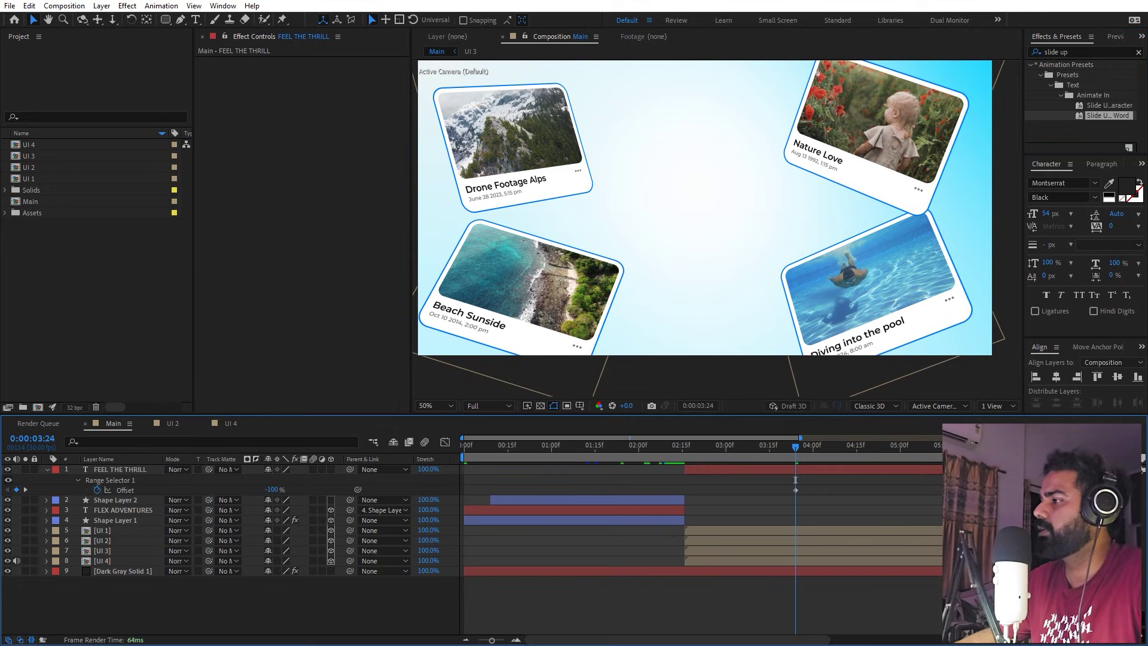
{"action": "left_click", "coordinate": [796, 490]}
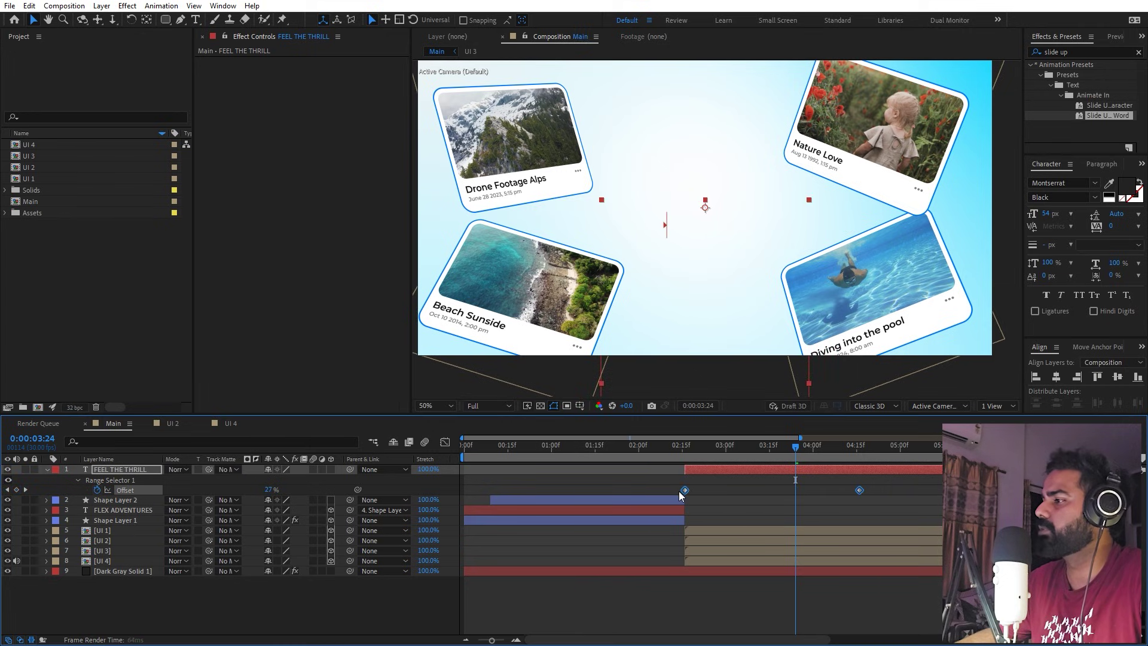
{"action": "left_click_drag", "start_coordinate": [689, 455], "coordinate": [714, 452]}
{"action": "left_click", "coordinate": [751, 481]}
Reveal the modified properties of FEEL THE THRILL and set the Slide Up By Word animator's Position to 0, 400
{"action": "left_click", "coordinate": [98, 469]}
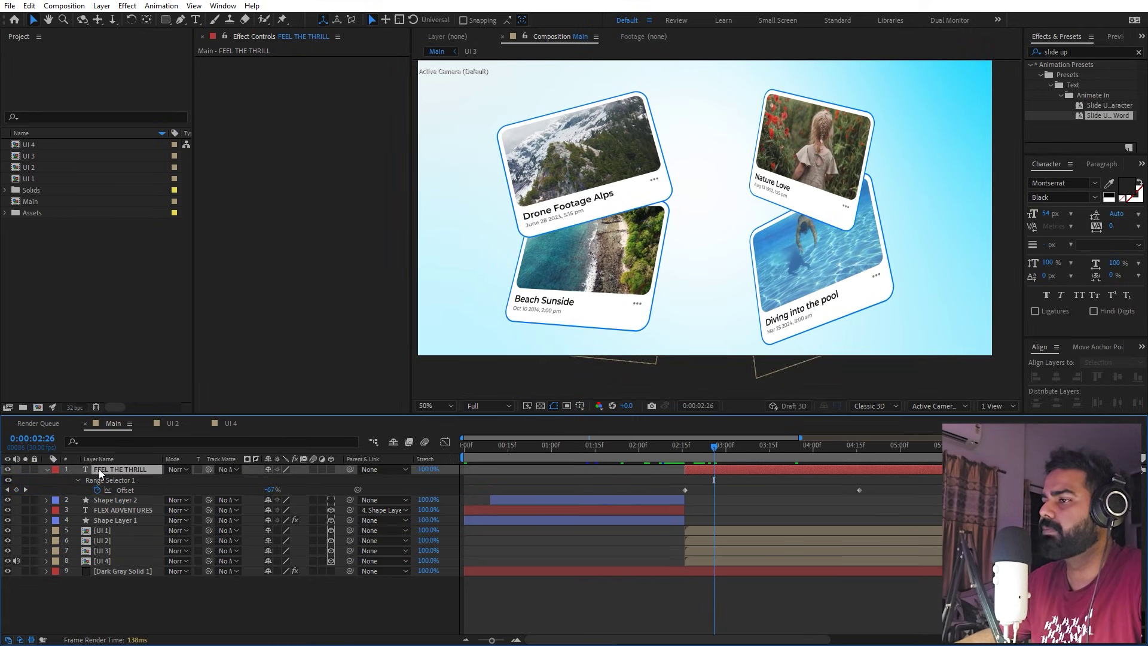
{"action": "key", "text": "u"}
{"action": "key", "text": "u"}
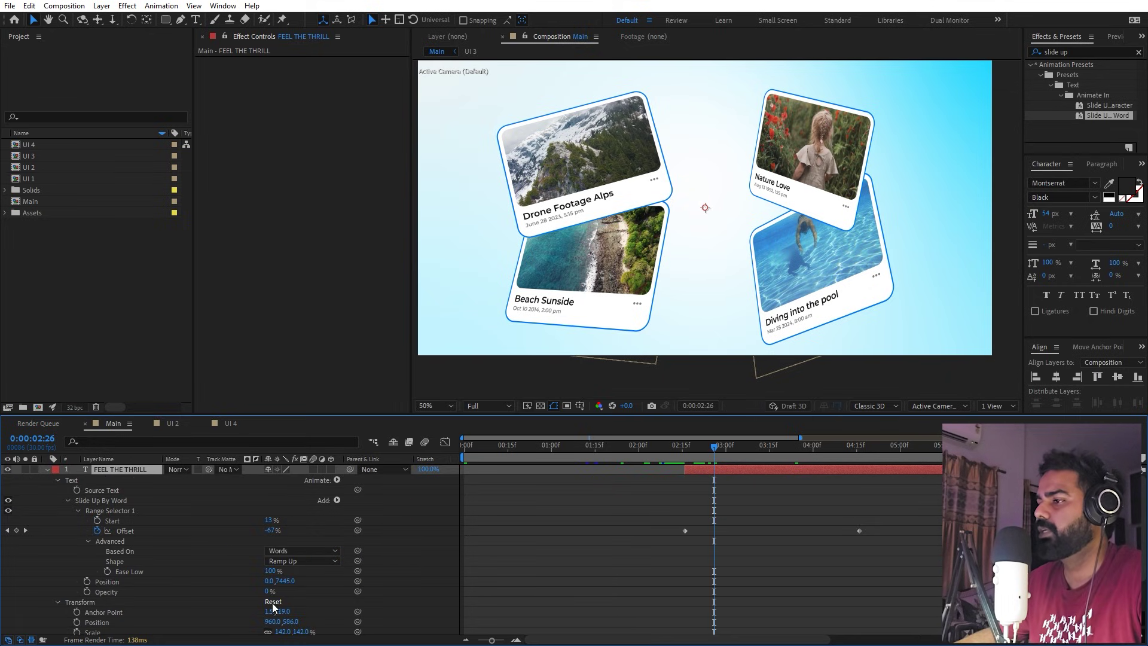
{"action": "left_click_drag", "start_coordinate": [284, 585], "coordinate": [36, 594]}
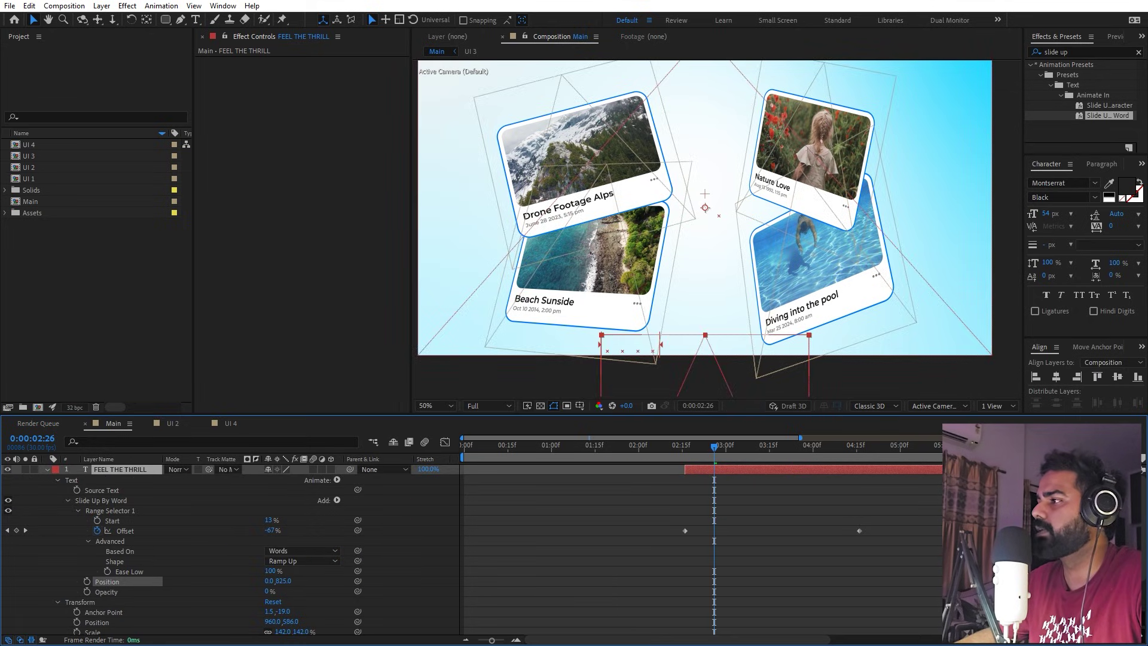
{"action": "left_click", "coordinate": [287, 580]}
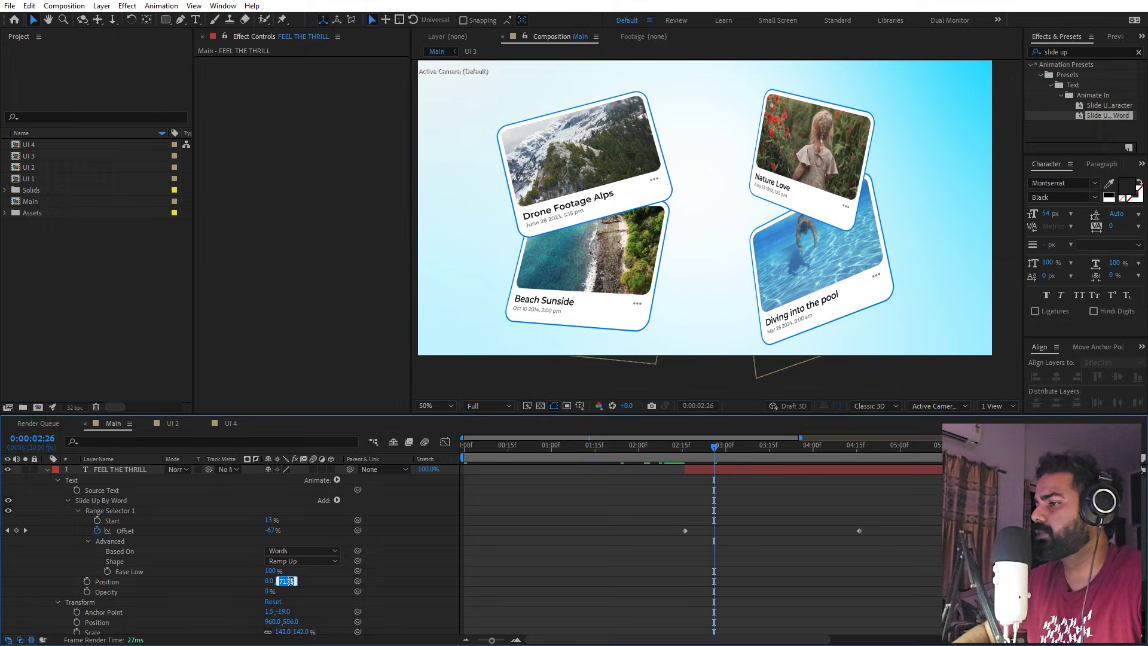
{"action": "type", "text": "400"}
{"action": "key", "text": "Return"}
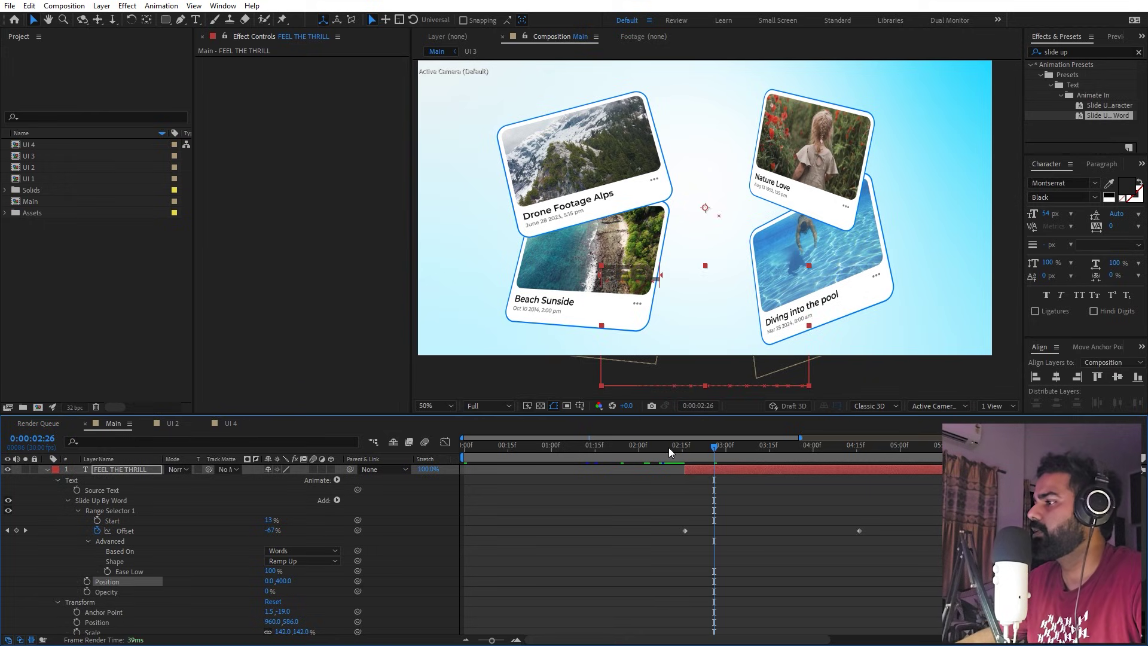
Preview the title's entrance and reduce the Slide Up By Word animator's Position to 0, 242
{"action": "left_click_drag", "start_coordinate": [697, 448], "coordinate": [667, 463]}
{"action": "key", "text": "space"}
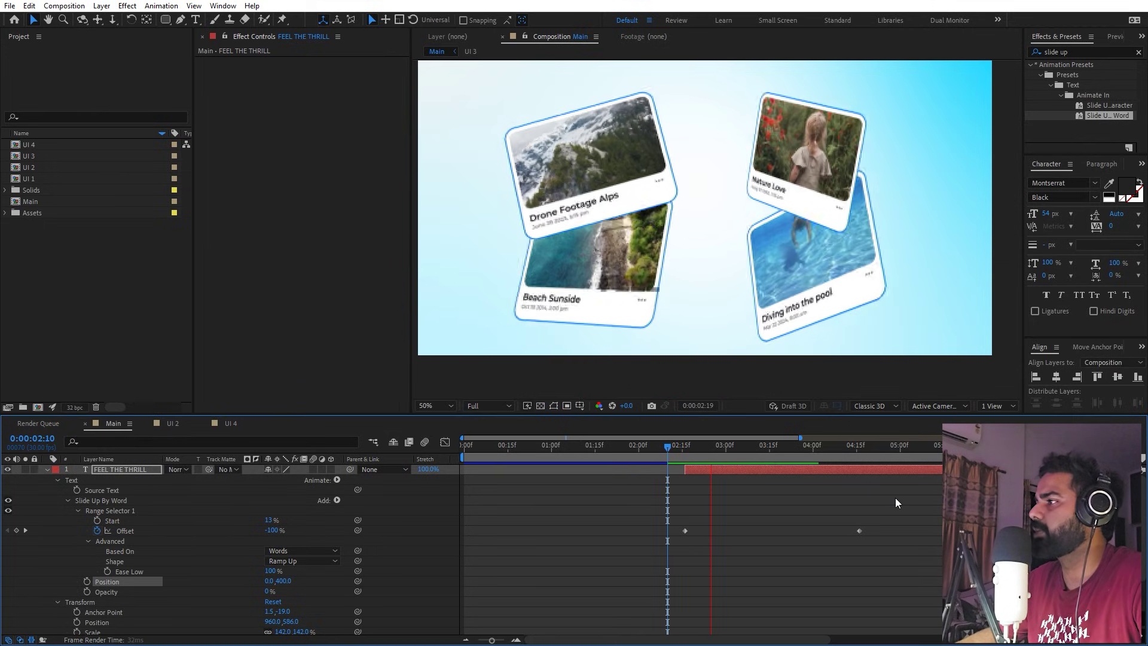
{"action": "key", "text": "space"}
{"action": "key", "text": "space"}
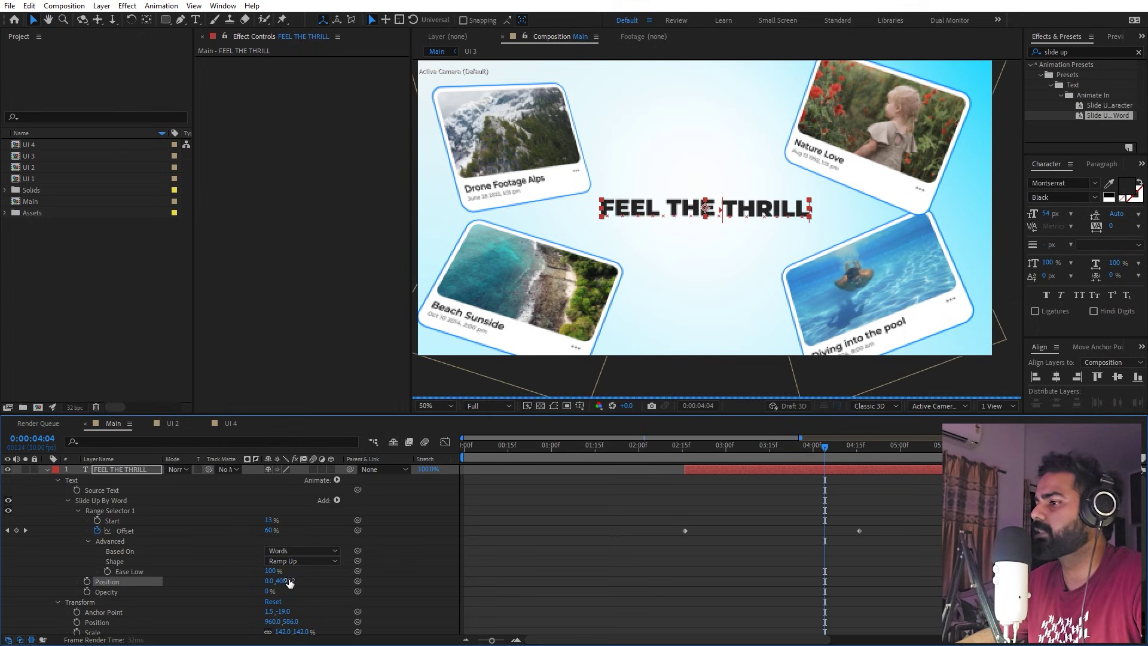
{"action": "left_click_drag", "start_coordinate": [279, 581], "coordinate": [229, 592]}
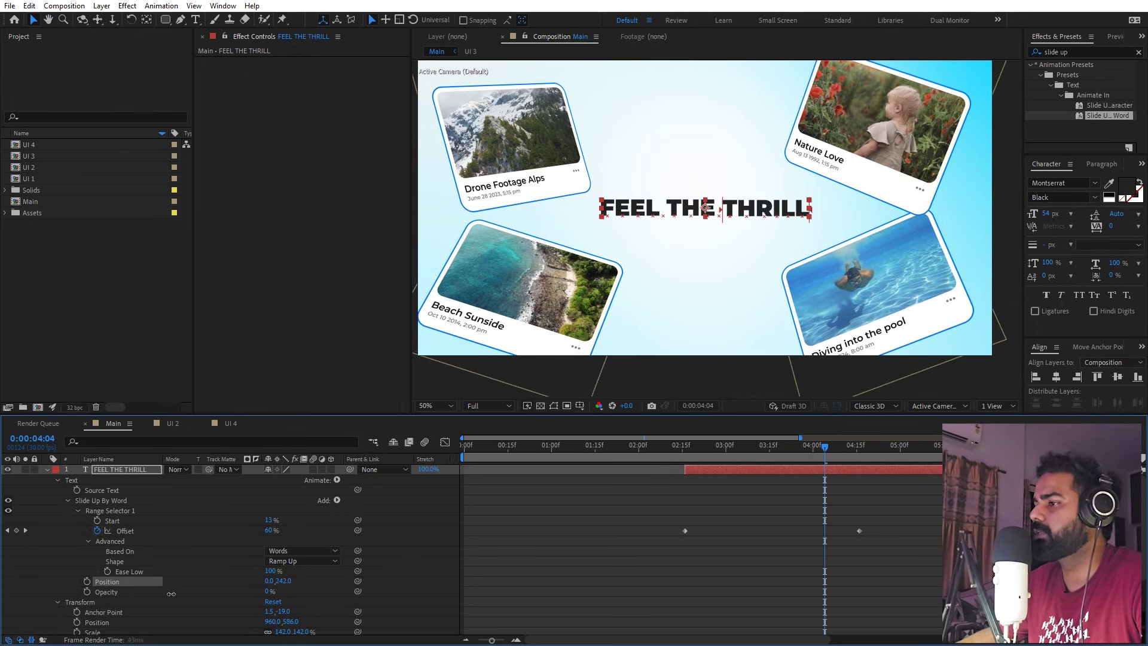
{"action": "left_click", "coordinate": [660, 445]}
{"action": "key", "text": "space"}
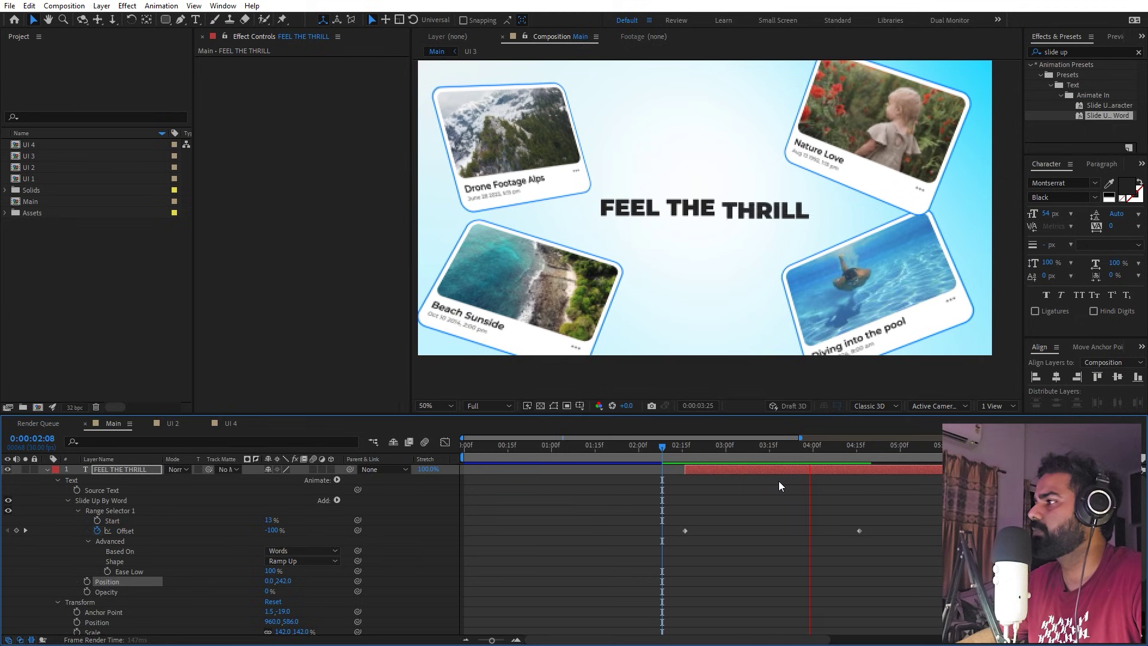
{"action": "key", "text": "space"}
{"action": "left_click", "coordinate": [47, 469]}
Copy an existing gradient effect onto the FEEL THE THRILL text to colour it blue to purple
{"action": "left_click", "coordinate": [124, 550]}
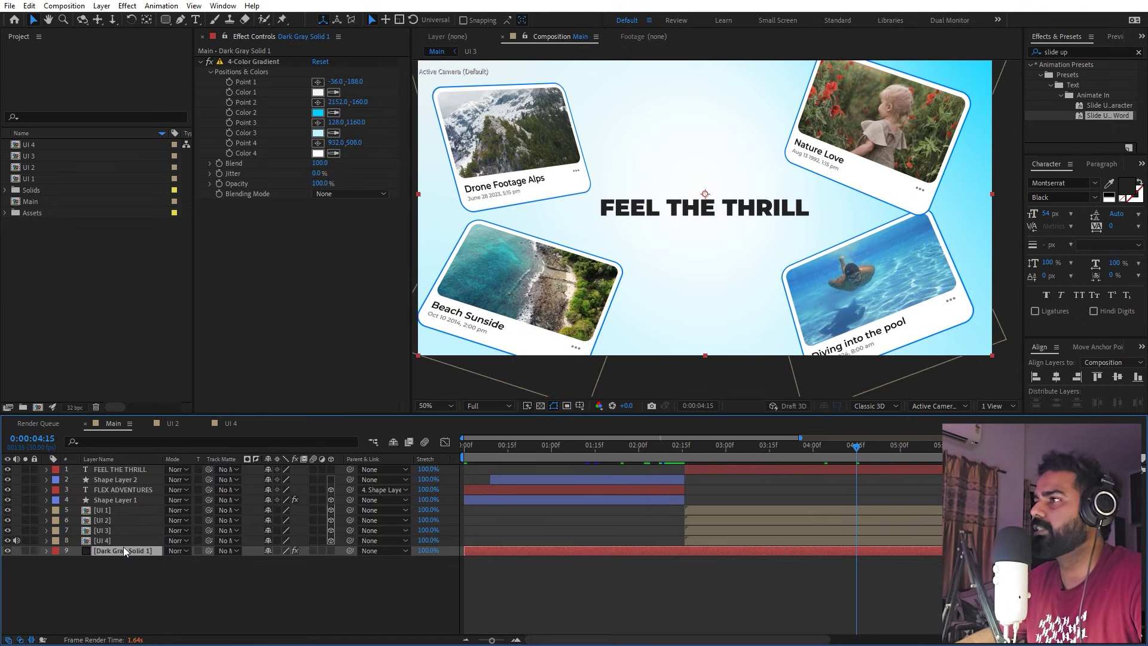
{"action": "left_click", "coordinate": [251, 62]}
{"action": "key", "text": "ctrl+c"}
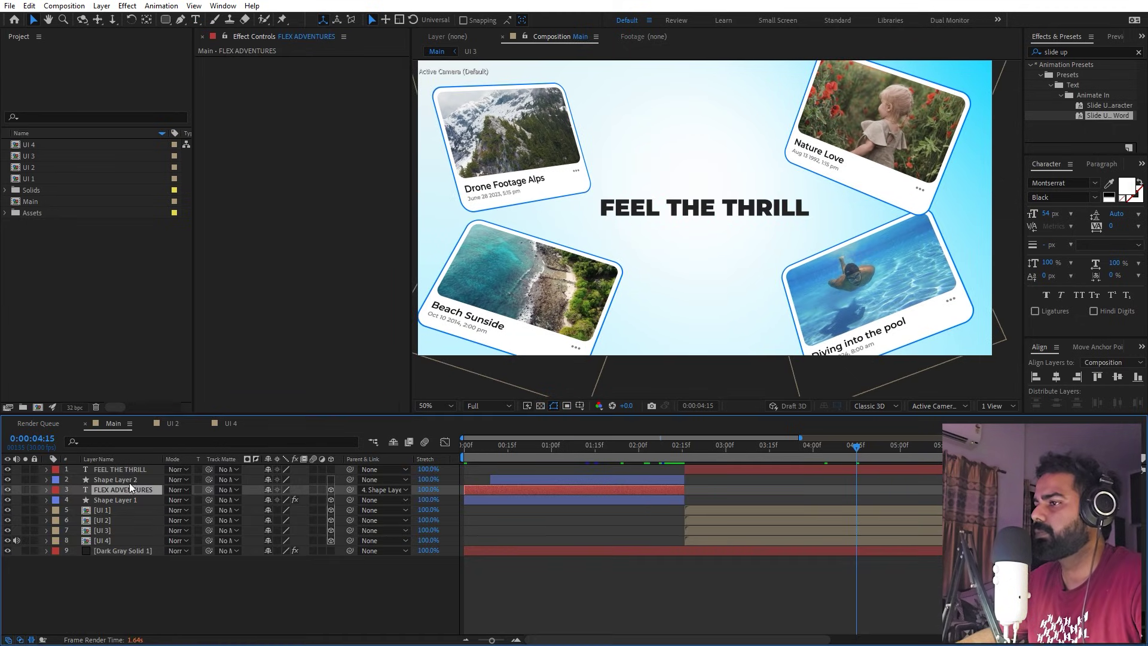
{"action": "left_click", "coordinate": [778, 206]}
{"action": "key", "text": "ctrl+v"}
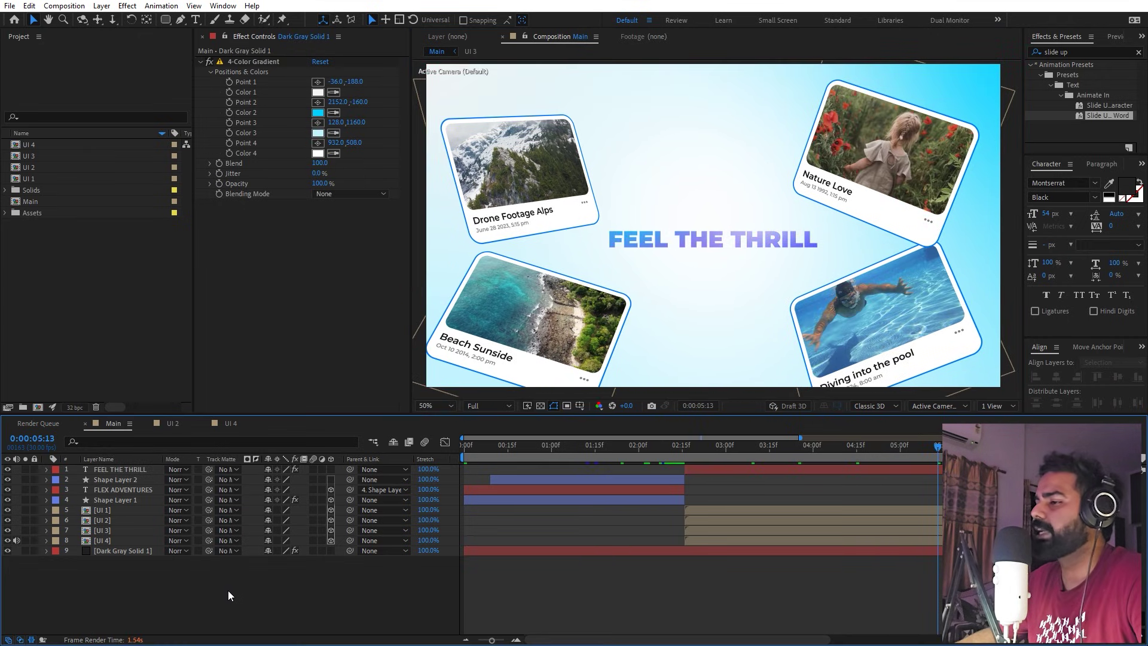
Create a 1920 x 1080 black solid (#000000) in Main and apply the Lens Flare effect to it
{"action": "right_click", "coordinate": [229, 595]}
{"action": "mouse_move", "coordinate": [311, 456]}
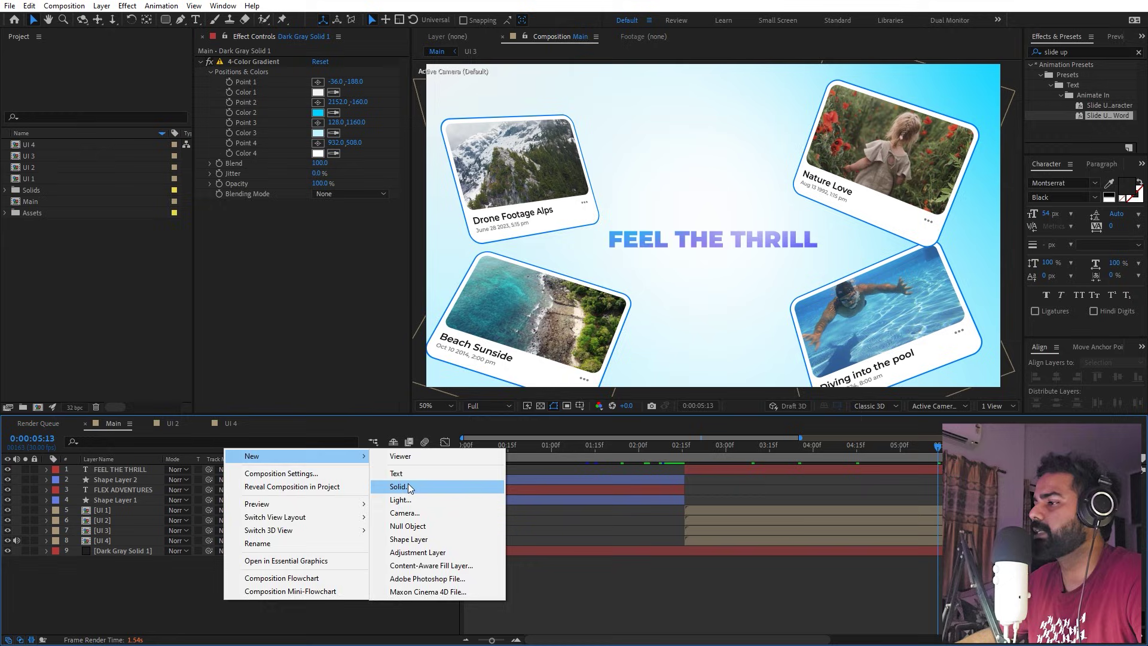
{"action": "left_click", "coordinate": [399, 487]}
{"action": "left_click", "coordinate": [567, 394]}
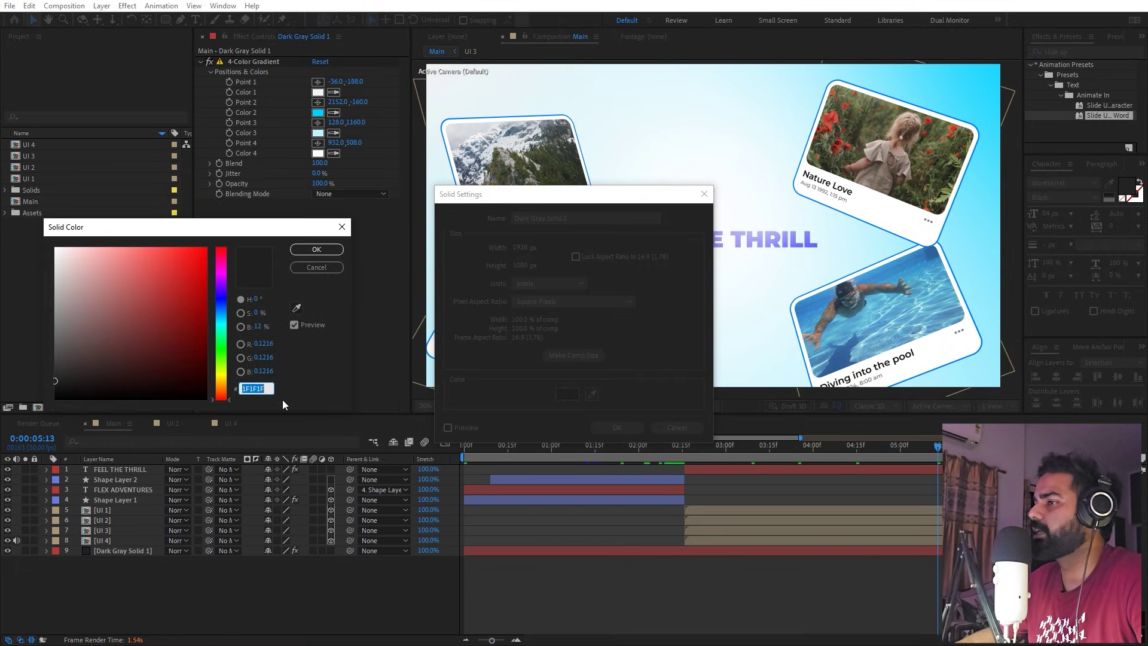
{"action": "type", "text": "000000"}
{"action": "left_click", "coordinate": [317, 249]}
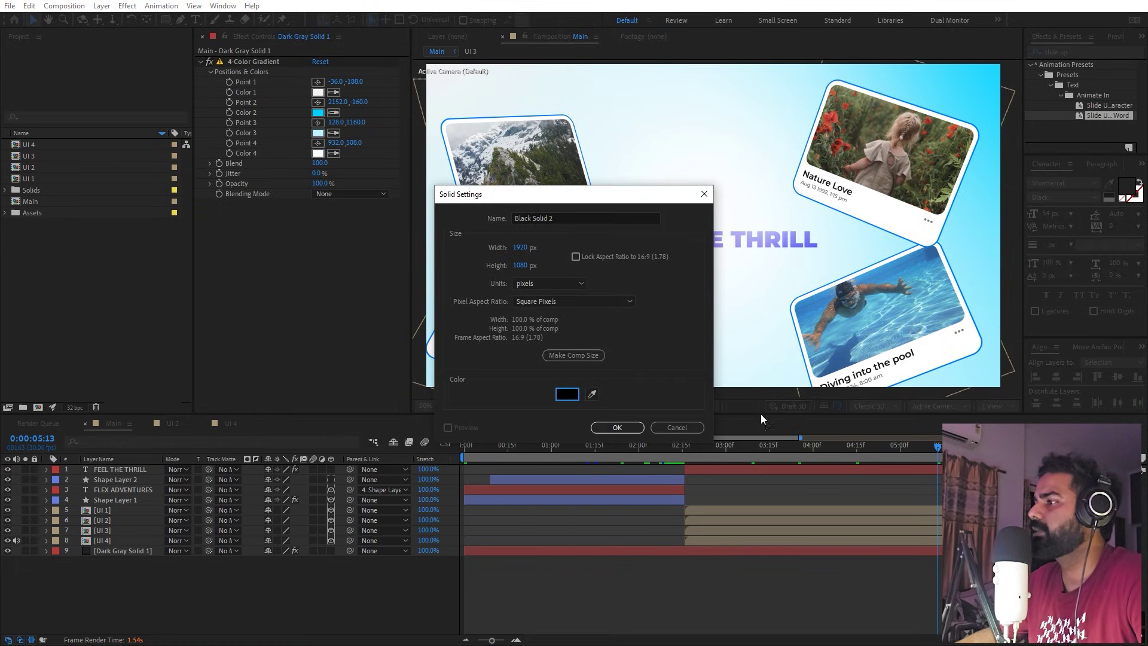
{"action": "left_click", "coordinate": [618, 428]}
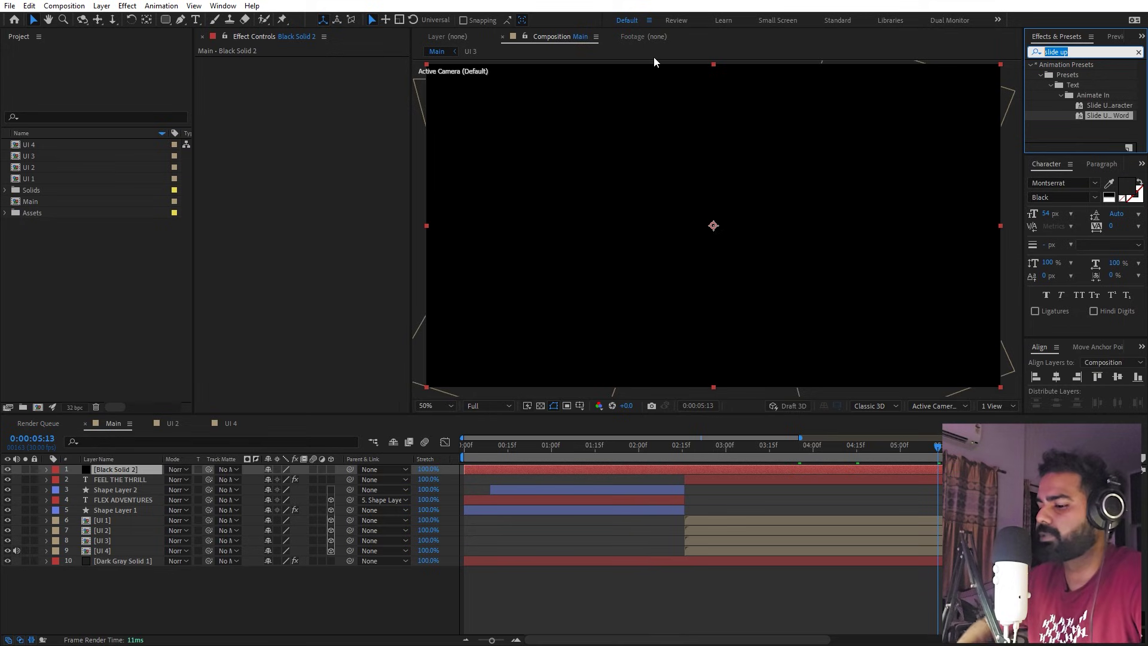
{"action": "type", "text": "lens"}
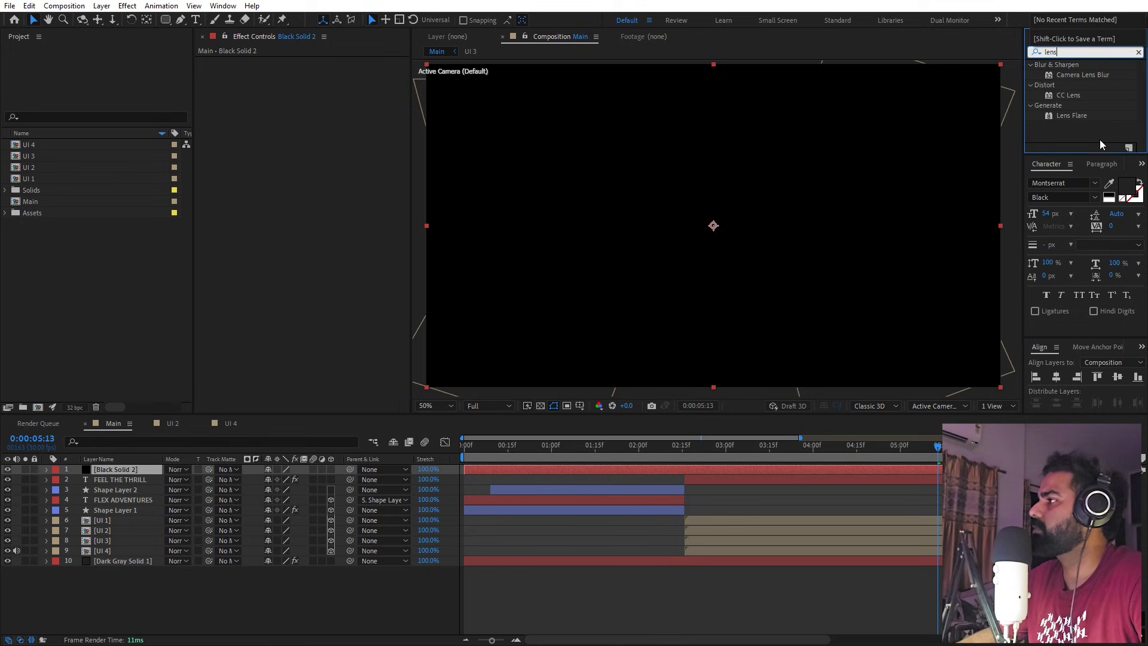
{"action": "left_click_drag", "start_coordinate": [1077, 121], "coordinate": [596, 213]}
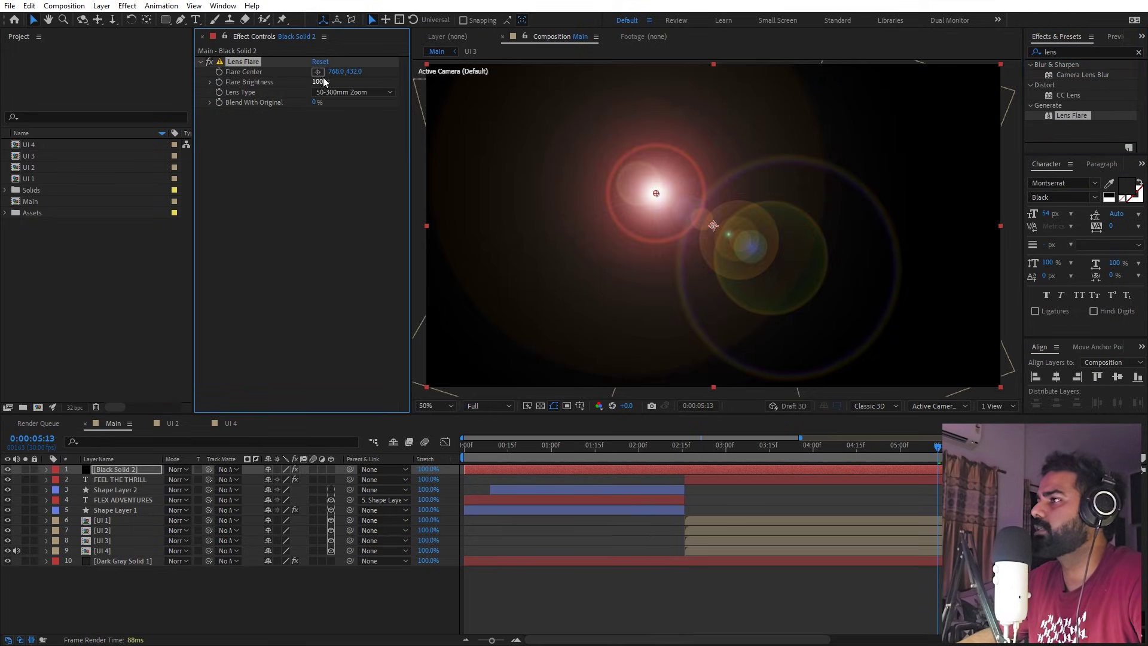
Try the 35mm Prime and 105mm Prime lens types on the flare and return to 50-300mm Zoom
{"action": "left_click", "coordinate": [335, 93]}
{"action": "left_click", "coordinate": [349, 118]}
{"action": "left_click", "coordinate": [338, 93]}
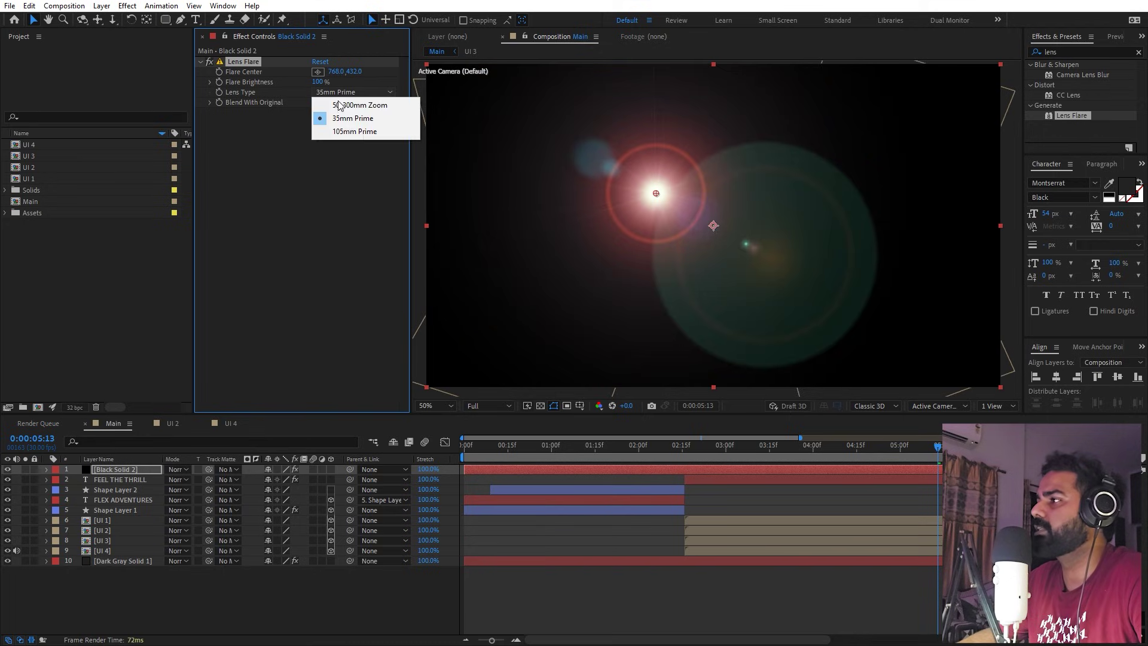
{"action": "left_click", "coordinate": [356, 132]}
{"action": "left_click", "coordinate": [354, 96]}
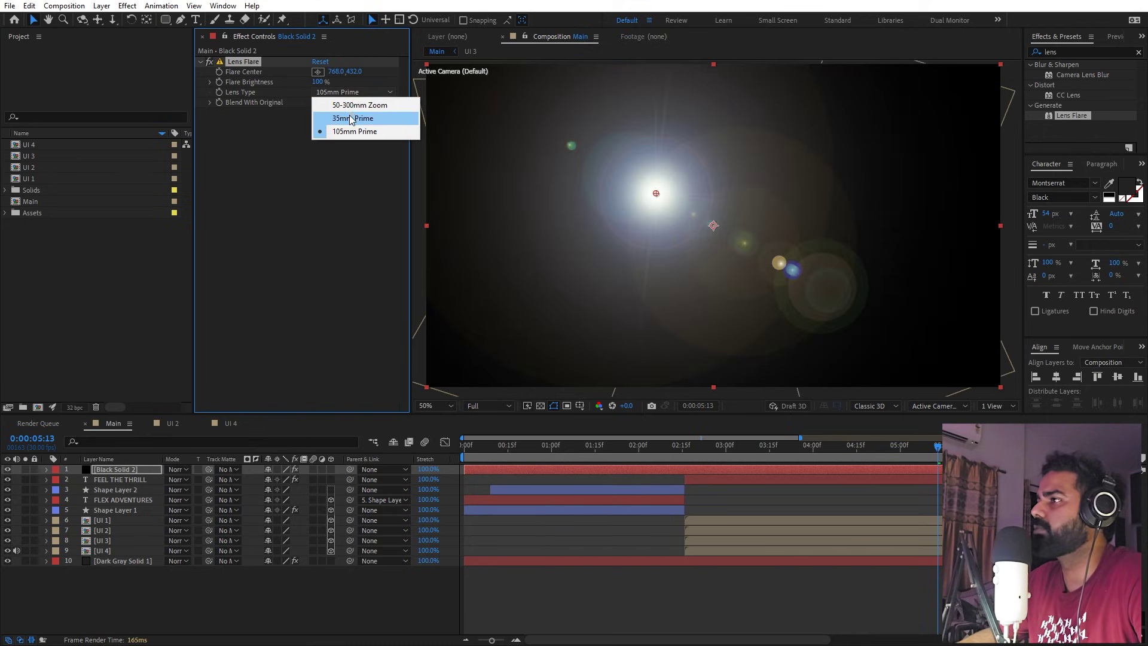
{"action": "left_click", "coordinate": [350, 103]}
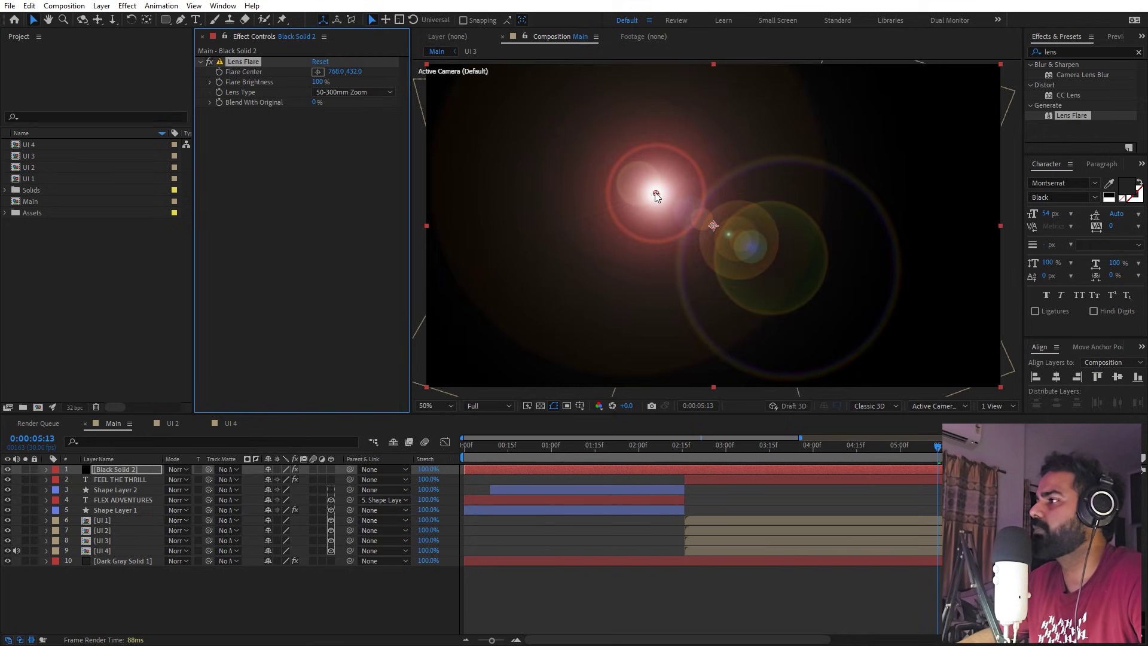
Move the flare centre beyond the frame's upper-left corner to about -130, -146 and set the black solid's blending mode to Add
{"action": "left_click_drag", "start_coordinate": [656, 197], "coordinate": [402, 39]}
{"action": "key", "text": "space"}
{"action": "left_click_drag", "start_coordinate": [486, 148], "coordinate": [532, 241]}
{"action": "left_click_drag", "start_coordinate": [449, 132], "coordinate": [438, 121]}
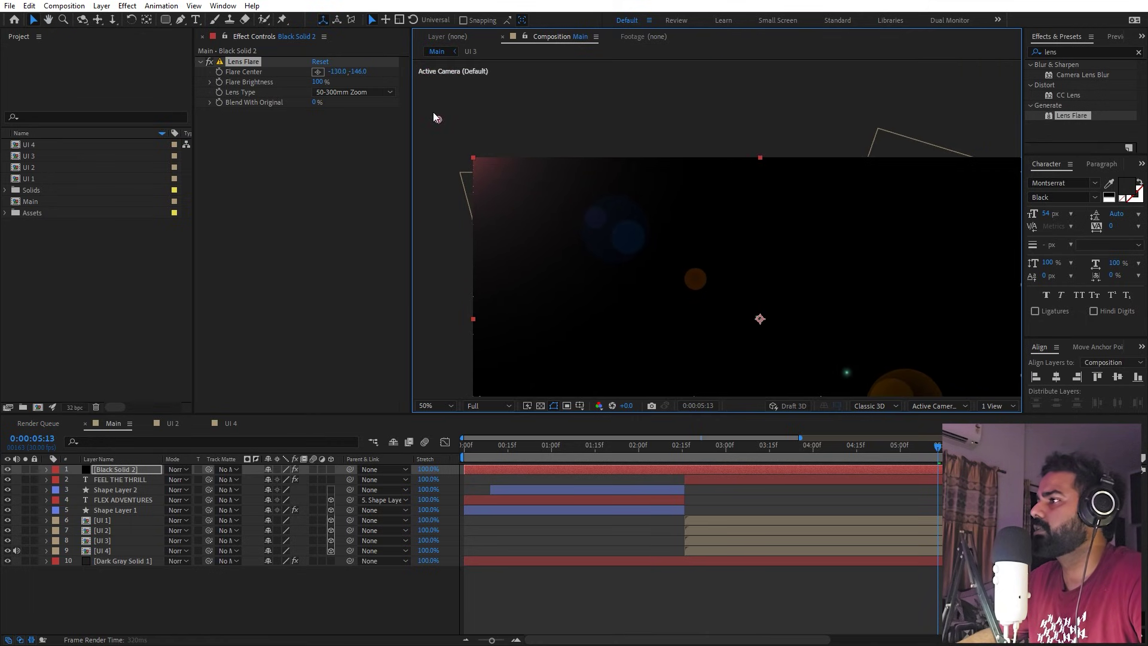
{"action": "left_click", "coordinate": [175, 470]}
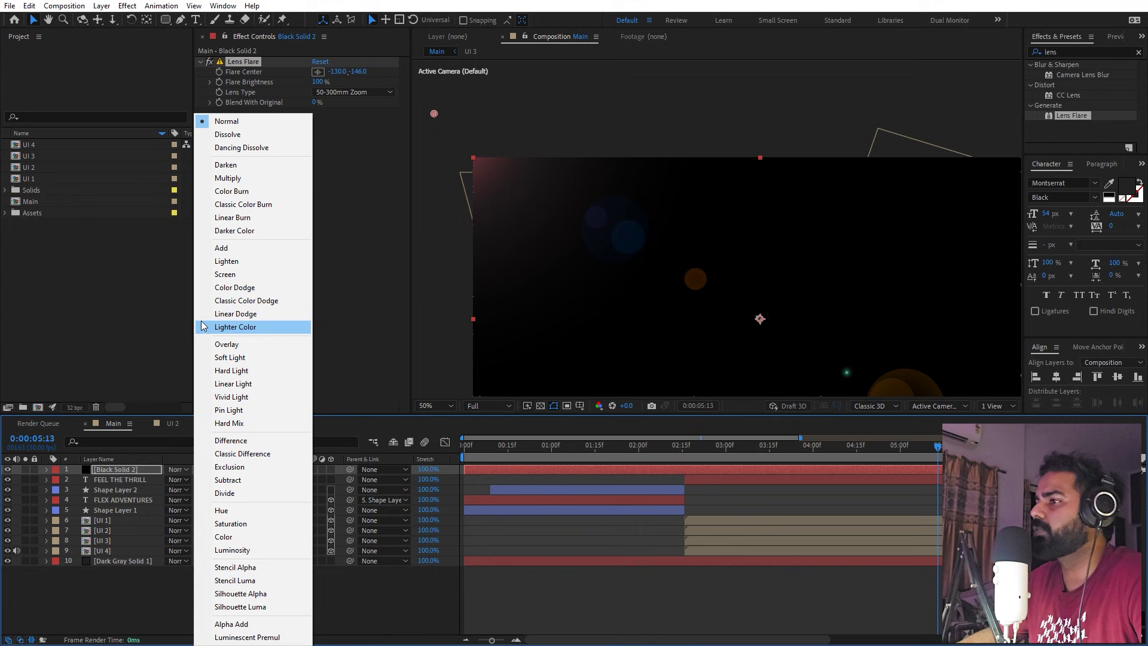
{"action": "left_click", "coordinate": [233, 248]}
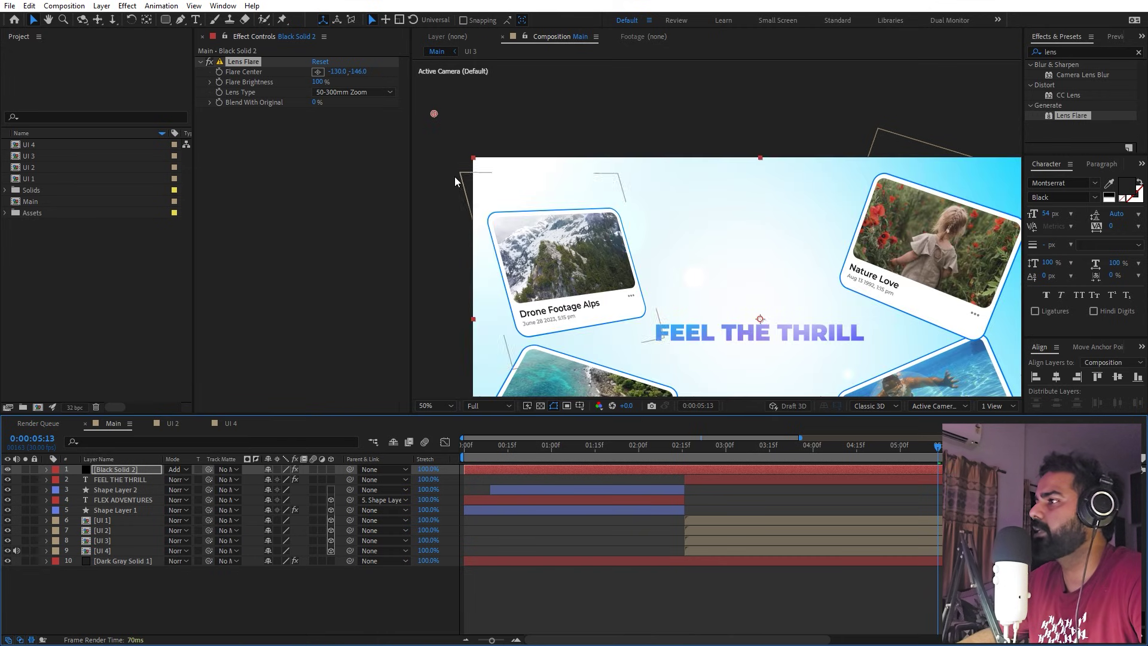
Keyframe Flare Center at 0:00 and, at 5:16, move it beyond the frame's upper-right corner to about 2198, -282
{"action": "left_click", "coordinate": [220, 72]}
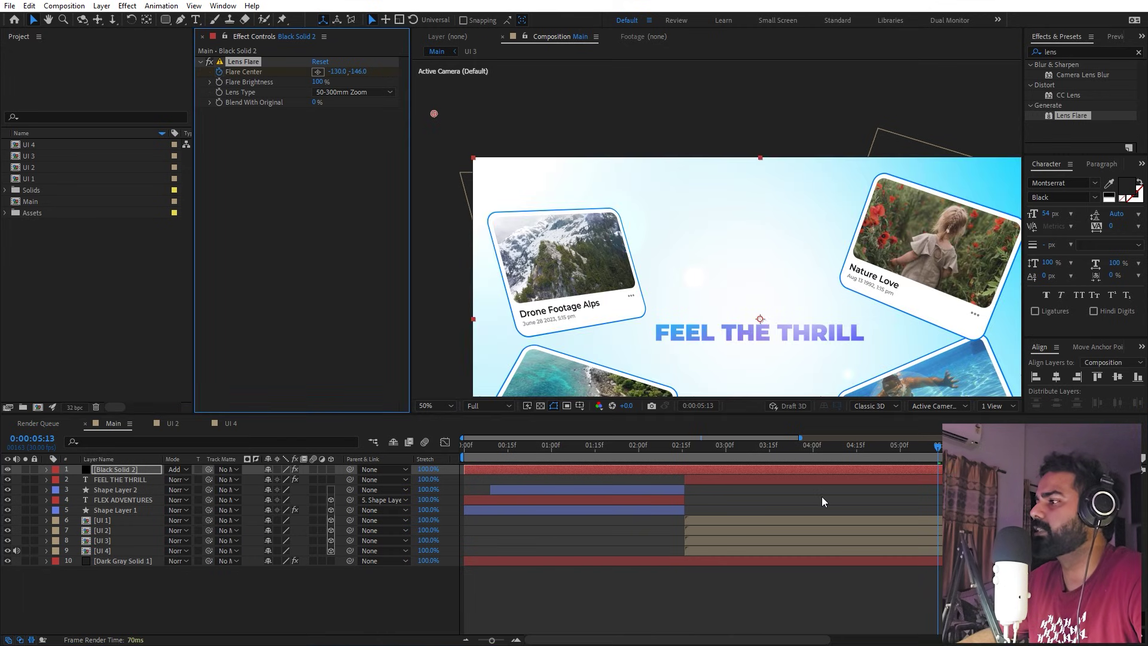
{"action": "key", "text": "u"}
{"action": "left_click_drag", "start_coordinate": [933, 491], "coordinate": [924, 491]}
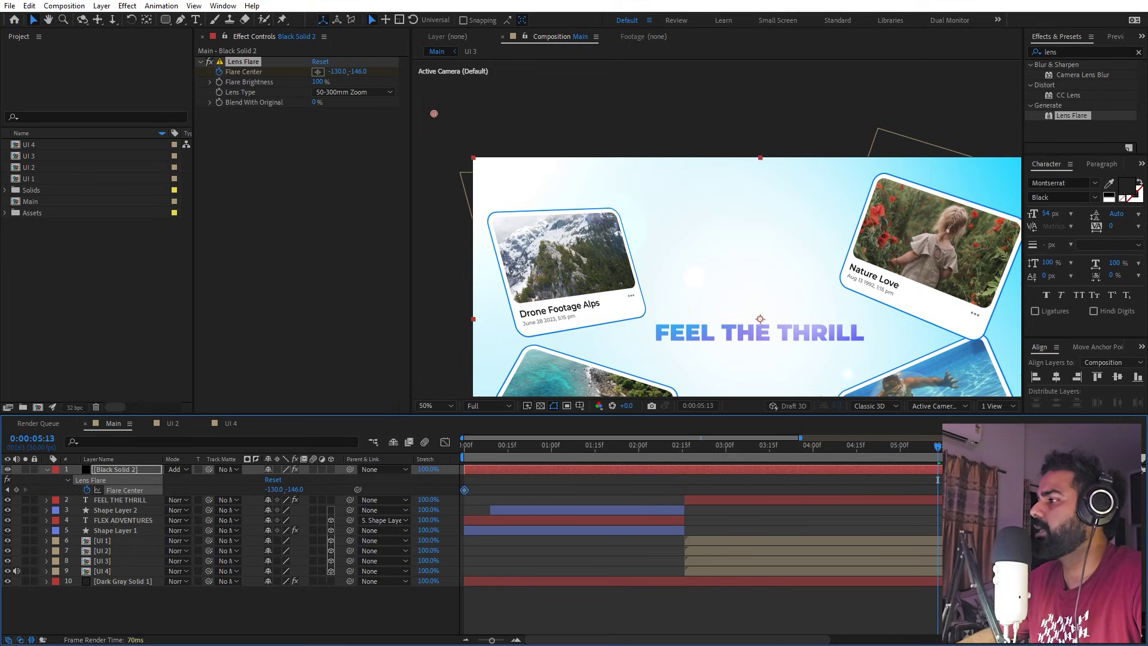
{"action": "key", "text": "comma"}
{"action": "key", "text": "comma"}
{"action": "mouse_move", "coordinate": [575, 170]}
{"action": "left_mouse_down"}
{"action": "mouse_move", "coordinate": [877, 170]}
{"action": "mouse_move", "coordinate": [932, 150]}
{"action": "mouse_move", "coordinate": [894, 148]}
{"action": "mouse_move", "coordinate": [925, 149]}
{"action": "left_mouse_up"}
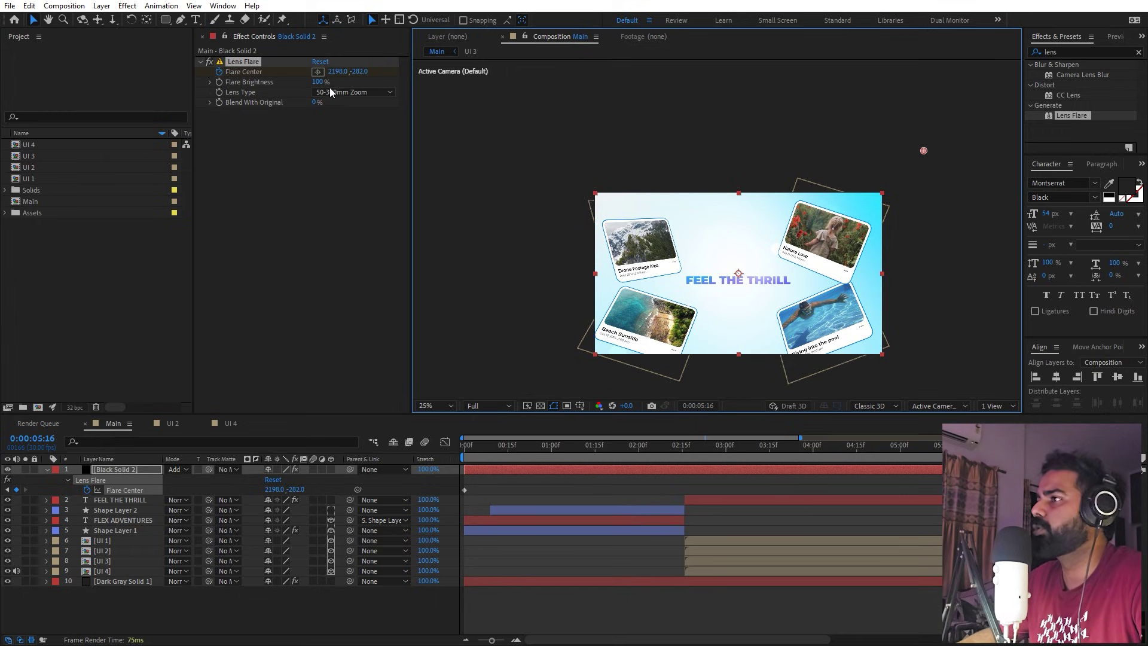
Try a Flare Brightness of about 173% and preview the whole animation from the start at fitted size
{"action": "left_click_drag", "start_coordinate": [317, 82], "coordinate": [361, 89]}
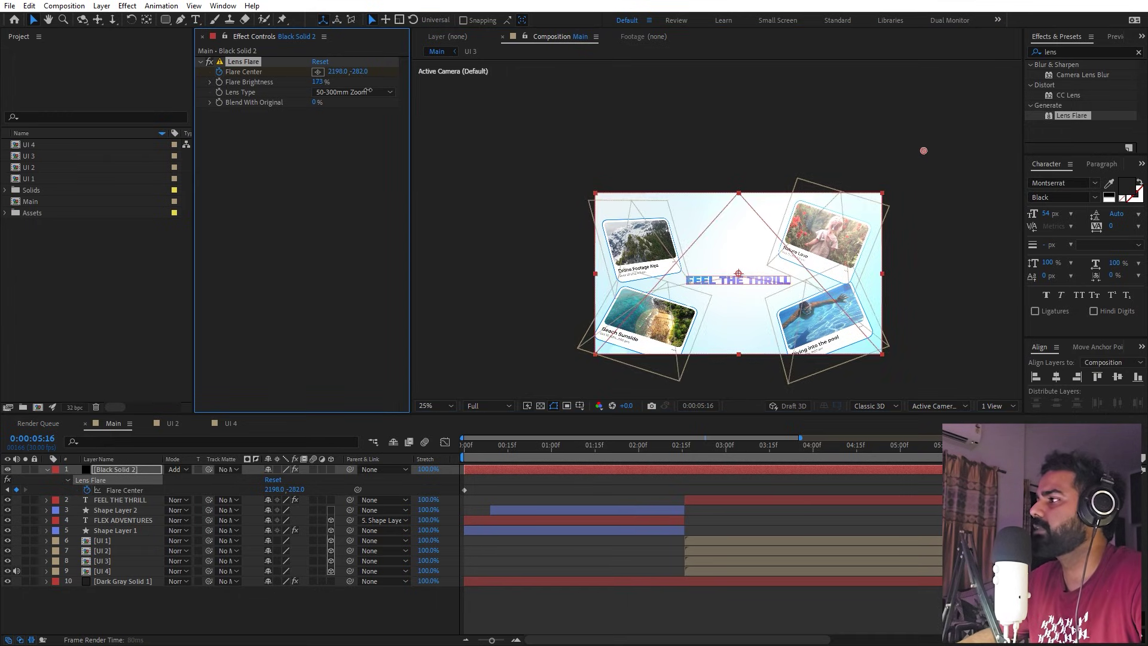
{"action": "key", "text": "Home"}
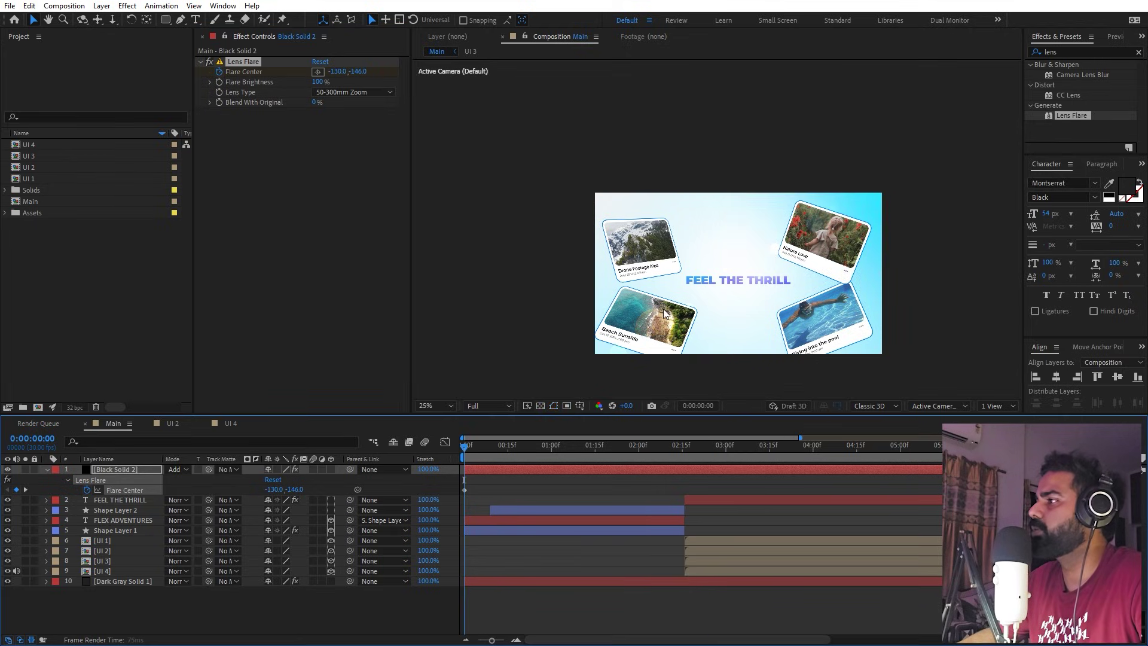
{"action": "key", "text": "space"}
{"action": "key", "text": "alt+slash"}
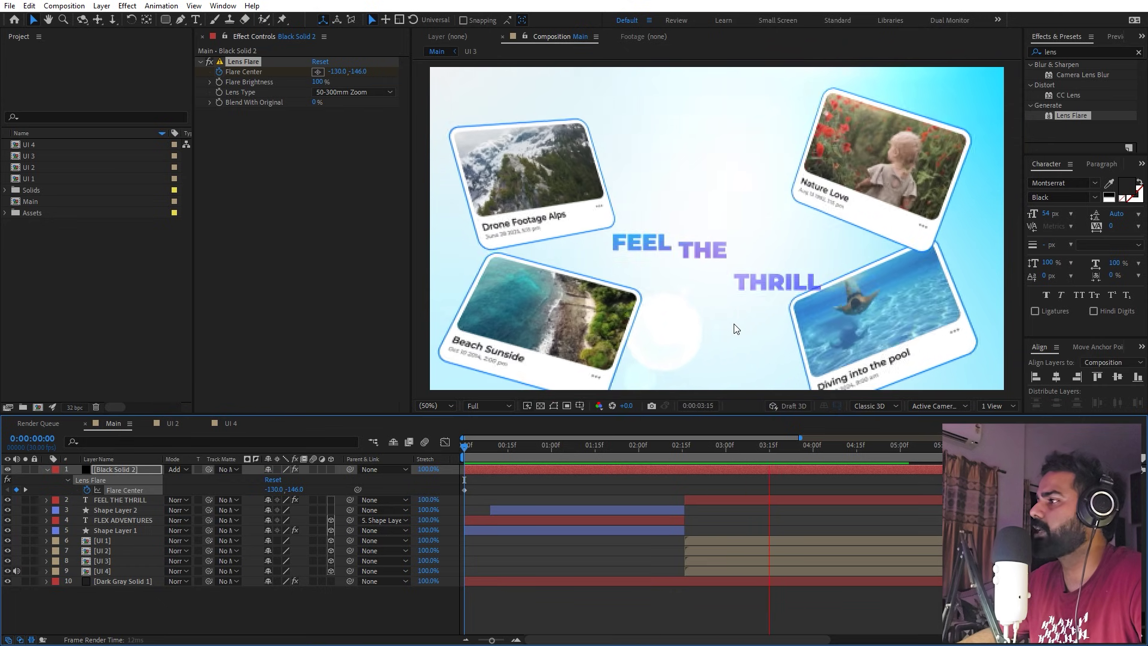
Reveal the animated properties of the UI 1 to UI 4 card layers and move the current time to 0:00:05:13
{"action": "left_click", "coordinate": [771, 544]}
{"action": "left_click", "coordinate": [770, 572], "text": "shift"}
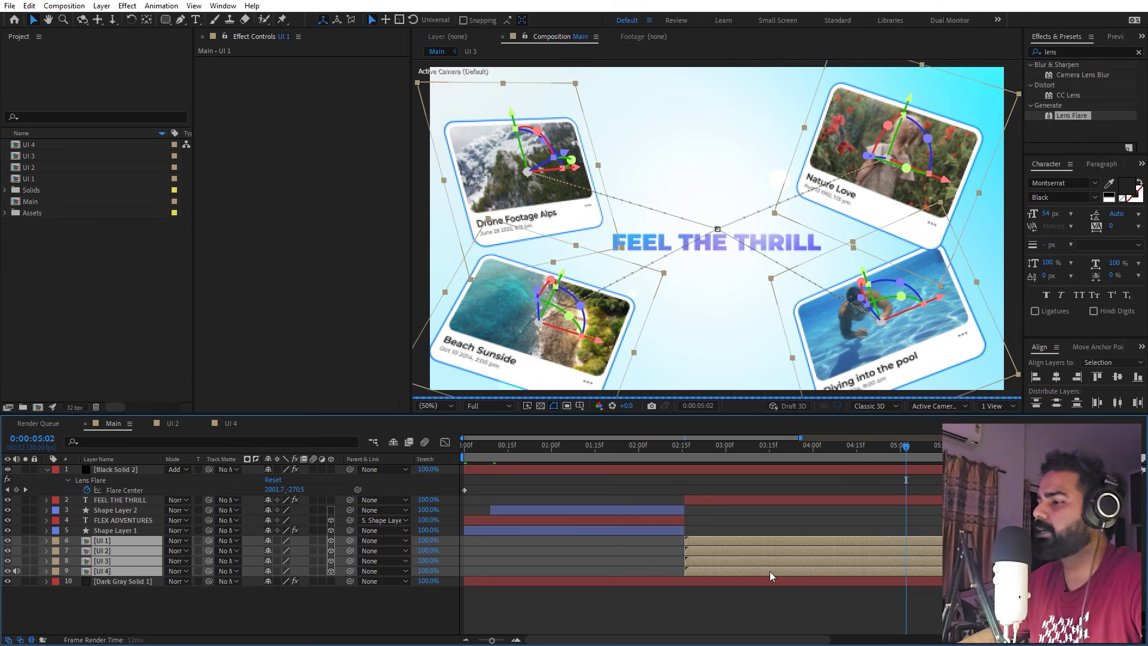
{"action": "key", "text": "u"}
{"action": "scroll", "coordinate": [773, 576], "scroll_direction": "down", "scroll_amount": 3}
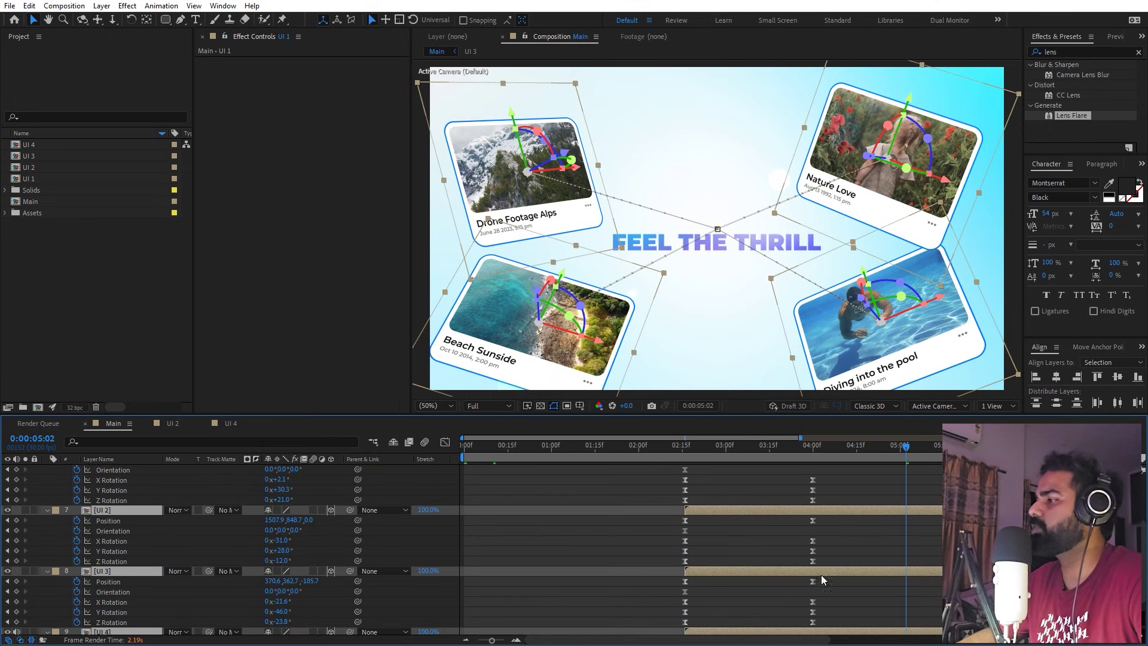
{"action": "key", "text": "minus"}
{"action": "left_click", "coordinate": [836, 448]}
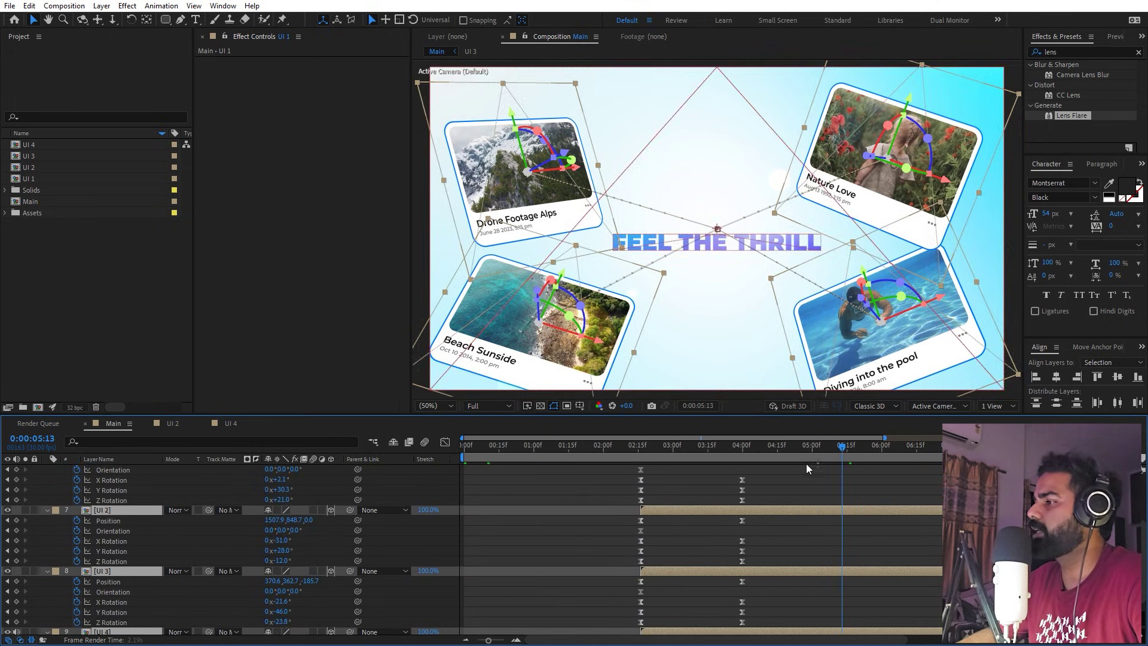
Copy the cards' starting X, Y and Z Rotation and Position keyframes to 0:00:05:13, beginning with UI 1
{"action": "left_click_drag", "start_coordinate": [651, 476], "coordinate": [623, 501]}
{"action": "key", "text": "ctrl+c"}
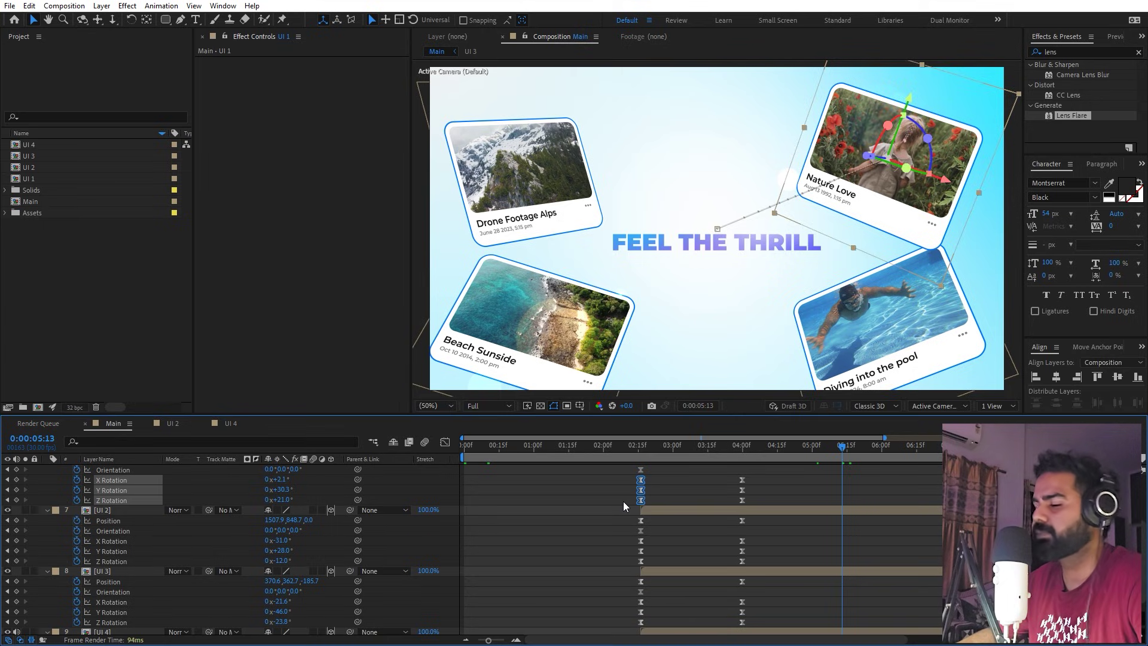
{"action": "key", "text": "ctrl+v"}
{"action": "scroll", "coordinate": [716, 483], "scroll_direction": "up", "scroll_amount": 1}
{"action": "left_click", "coordinate": [640, 490]}
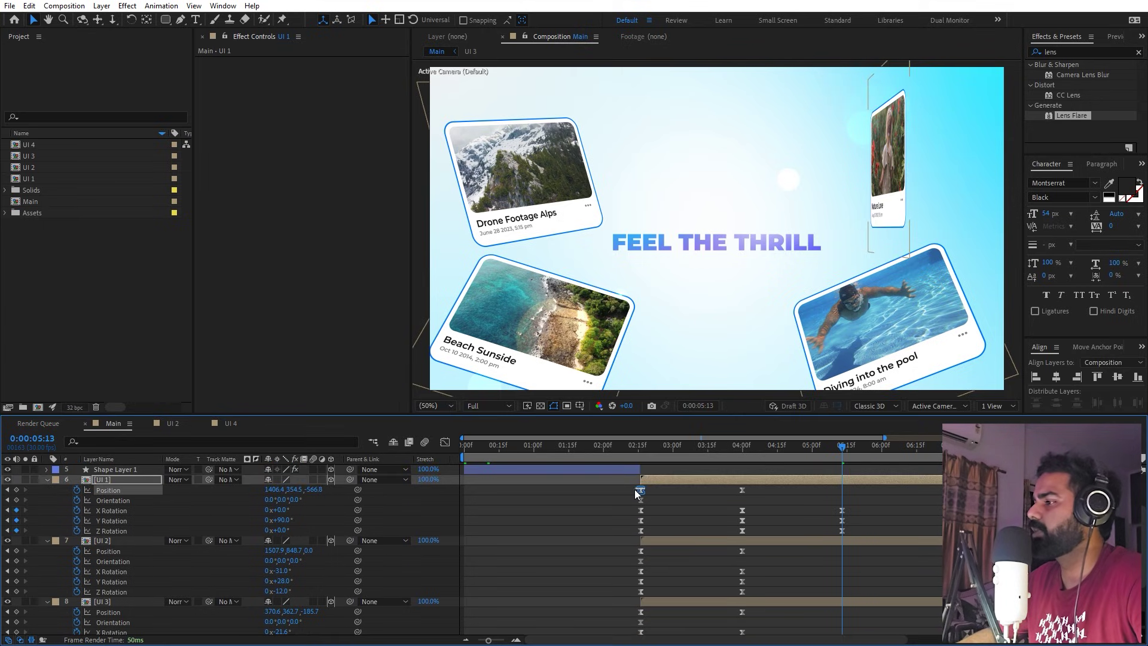
{"action": "key", "text": "ctrl+c"}
{"action": "key", "text": "ctrl+v"}
{"action": "scroll", "coordinate": [705, 527], "scroll_direction": "down", "scroll_amount": 1}
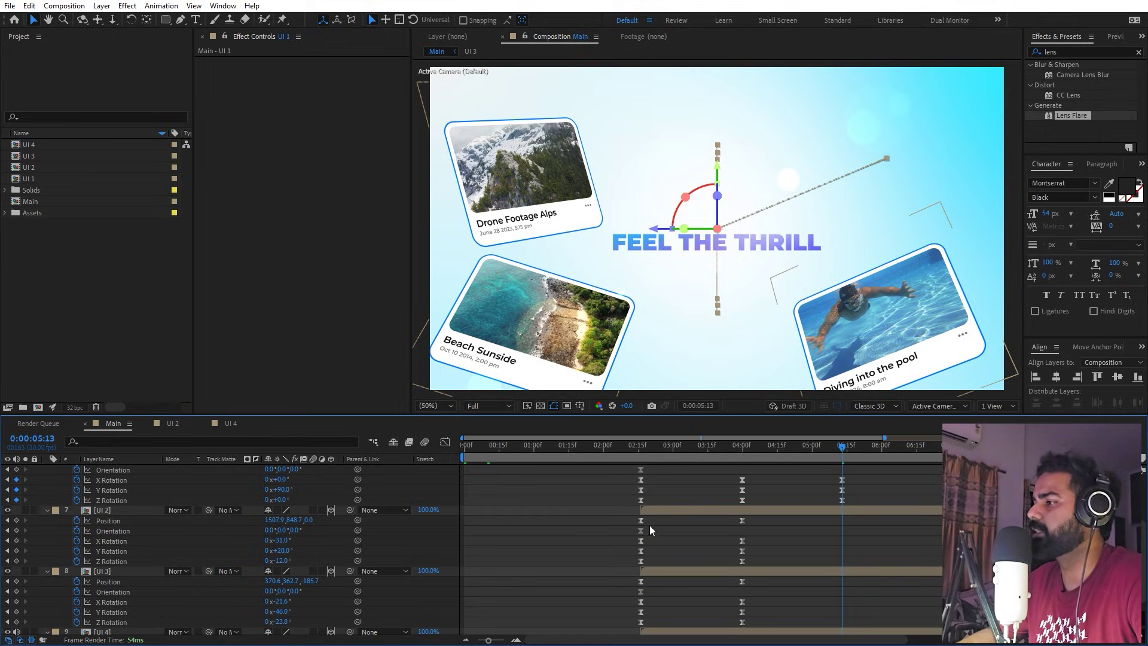
Reshape the speed curves of the cards' closing keyframes so the motion starts slowly and accelerates sharply into 0:00:05:13
{"action": "left_click_drag", "start_coordinate": [859, 625], "coordinate": [734, 547]}
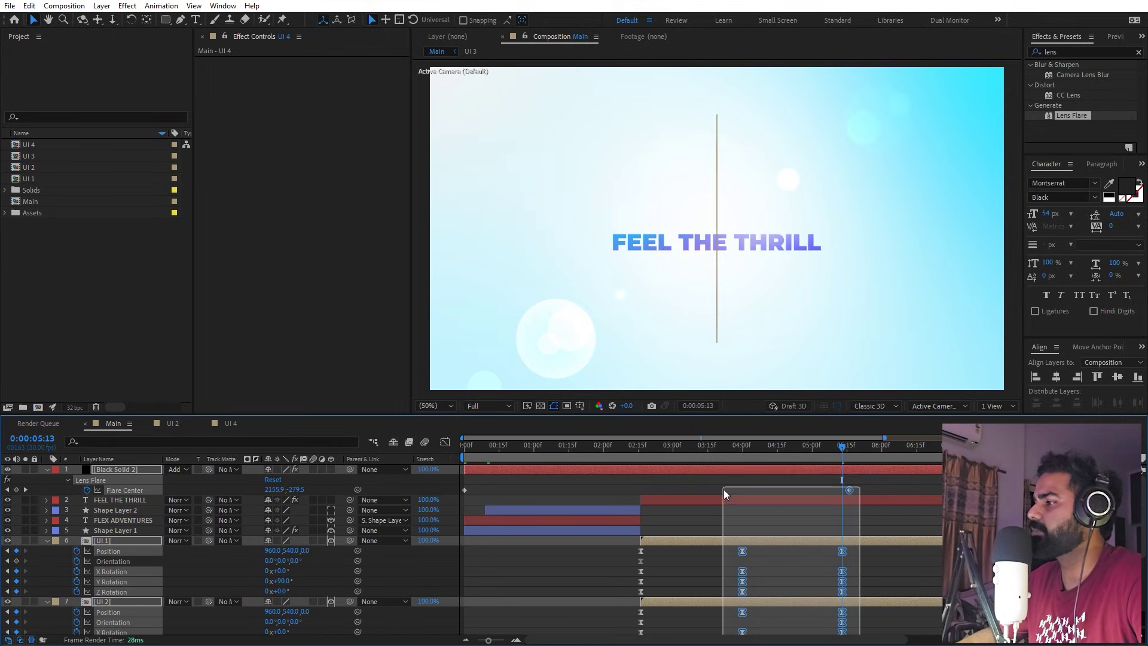
{"action": "left_click", "coordinate": [445, 442]}
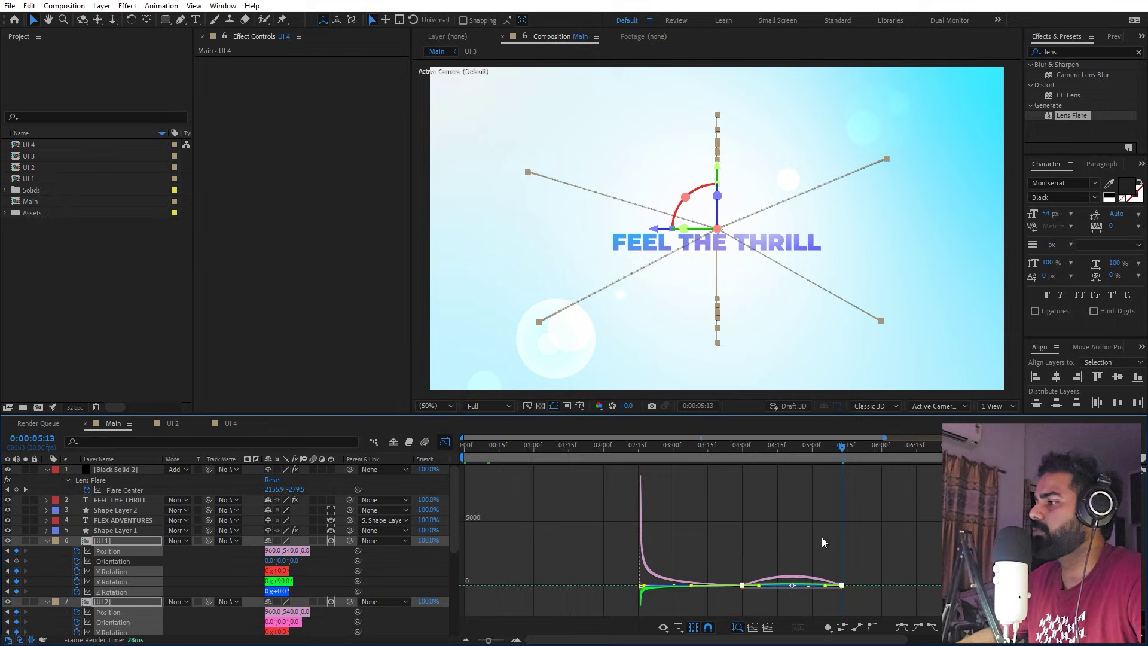
{"action": "scroll", "coordinate": [823, 542], "scroll_direction": "up", "scroll_amount": 2, "text": "alt"}
{"action": "left_click_drag", "start_coordinate": [600, 556], "coordinate": [887, 586]}
{"action": "key", "text": "minus"}
{"action": "key", "text": "minus"}
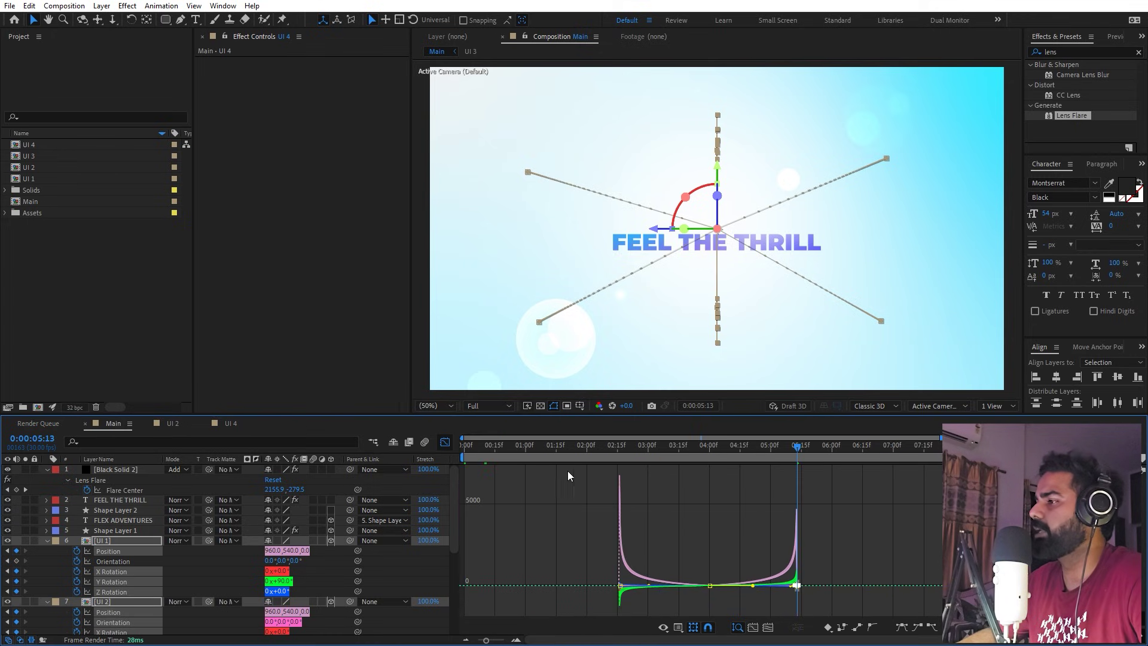
{"action": "left_click", "coordinate": [444, 442]}
Preview the cards' closing motion, playing from 0:00:01:26
{"action": "left_click_drag", "start_coordinate": [652, 470], "coordinate": [579, 475]}
{"action": "key", "text": "space"}
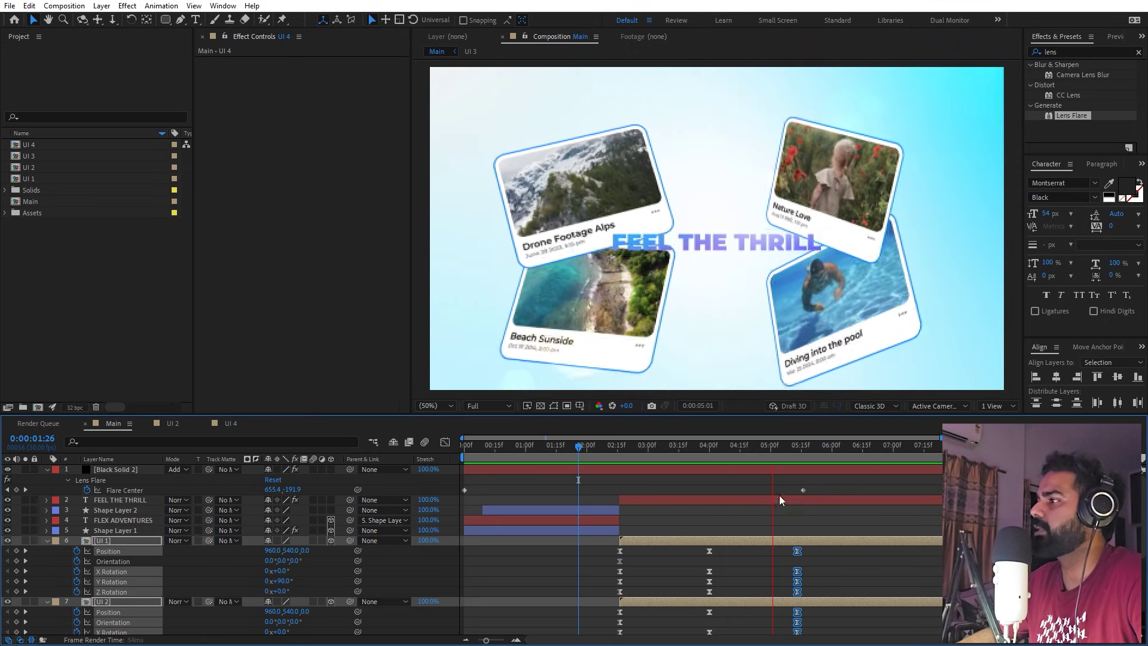
{"action": "left_click", "coordinate": [781, 456]}
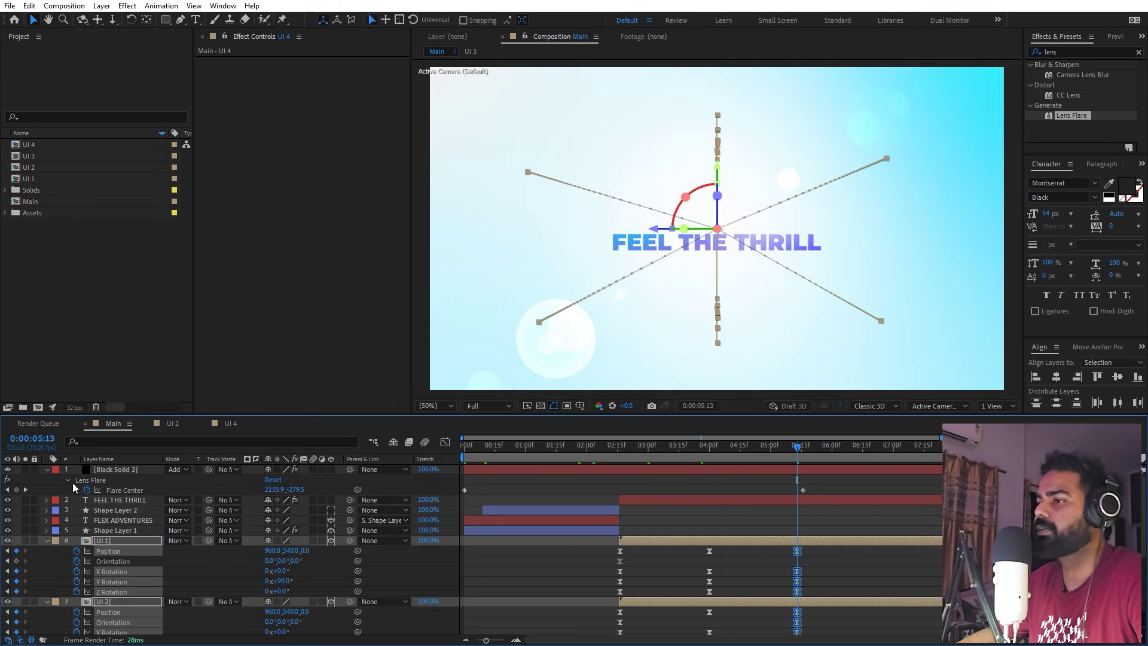
Move the FEEL THE THRILL layer below UI 4, directly above Dark Gray Solid 1
{"action": "left_click", "coordinate": [122, 499]}
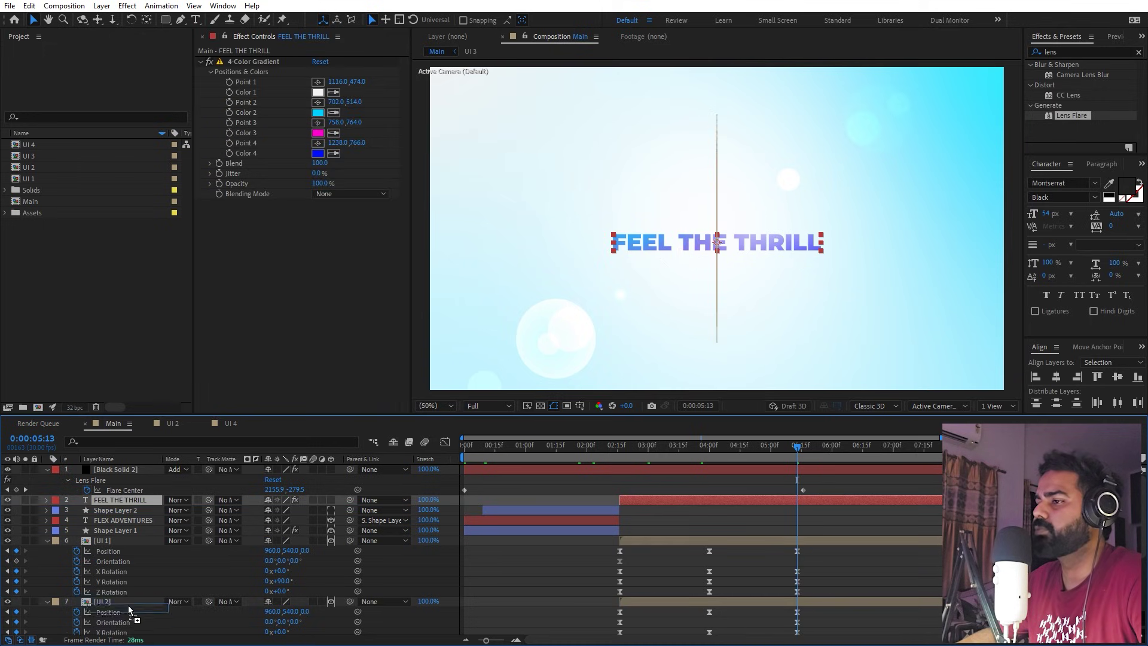
{"action": "scroll", "coordinate": [128, 634], "scroll_direction": "down", "scroll_amount": 8}
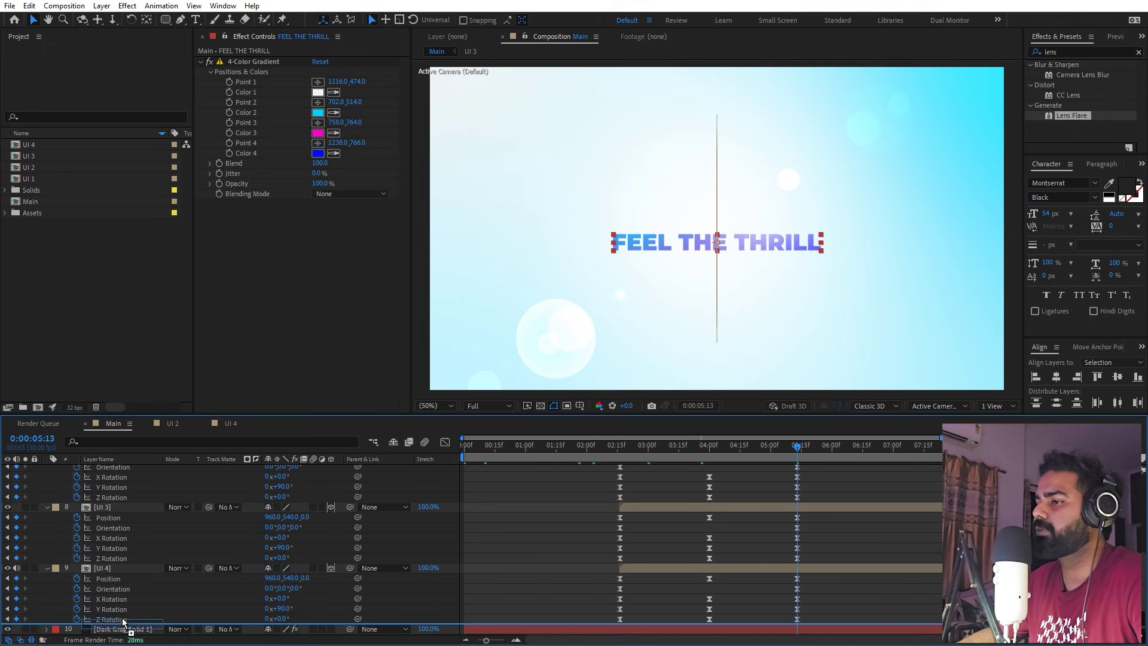
{"action": "left_click_drag", "start_coordinate": [121, 612], "coordinate": [122, 622]}
Keyframe the FEEL THE THRILL title's Opacity at 100% at 0:00:05:07 and 0% at about 0:00:05:11
{"action": "left_click_drag", "start_coordinate": [759, 453], "coordinate": [763, 460]}
{"action": "left_click", "coordinate": [777, 471]}
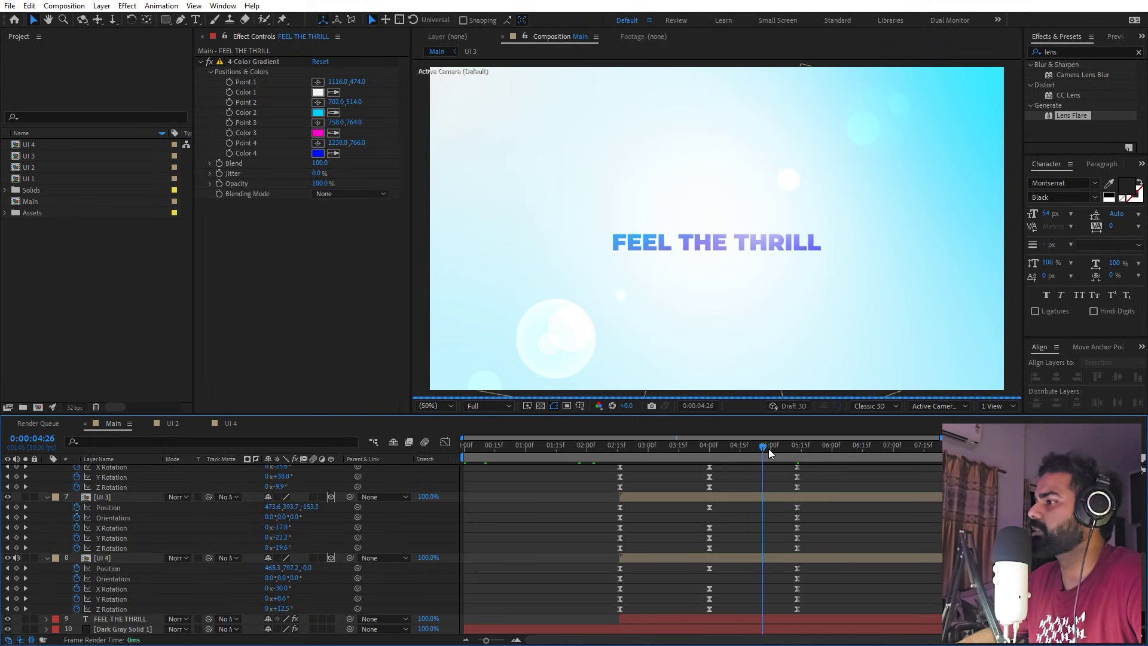
{"action": "left_click", "coordinate": [784, 448]}
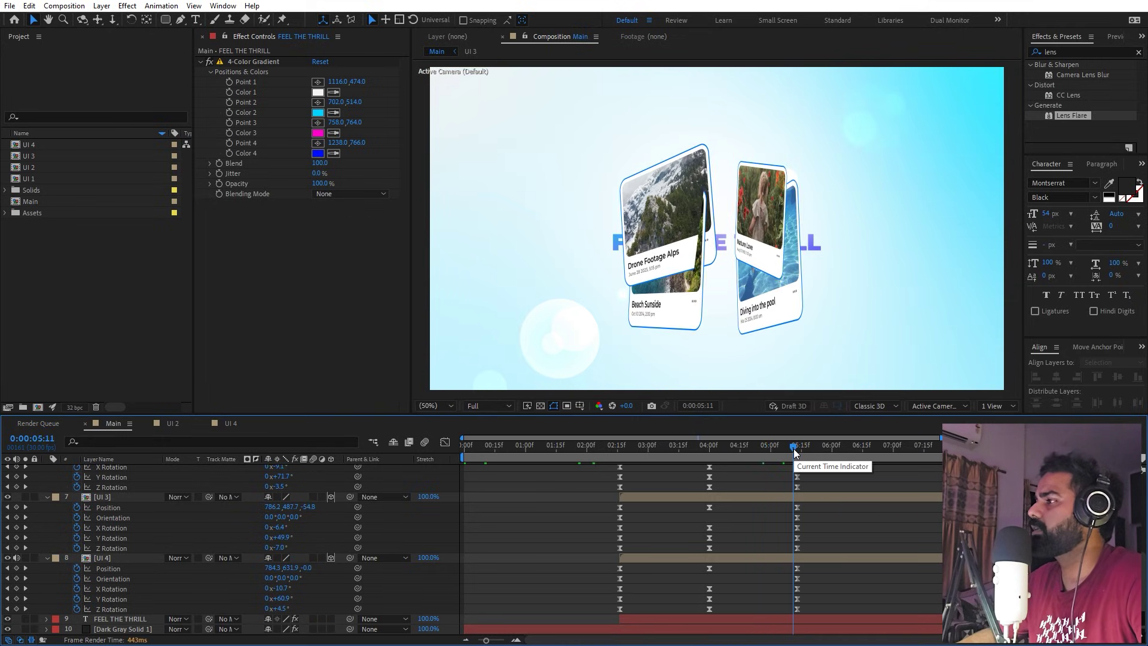
{"action": "left_click", "coordinate": [107, 619]}
{"action": "key", "text": "t"}
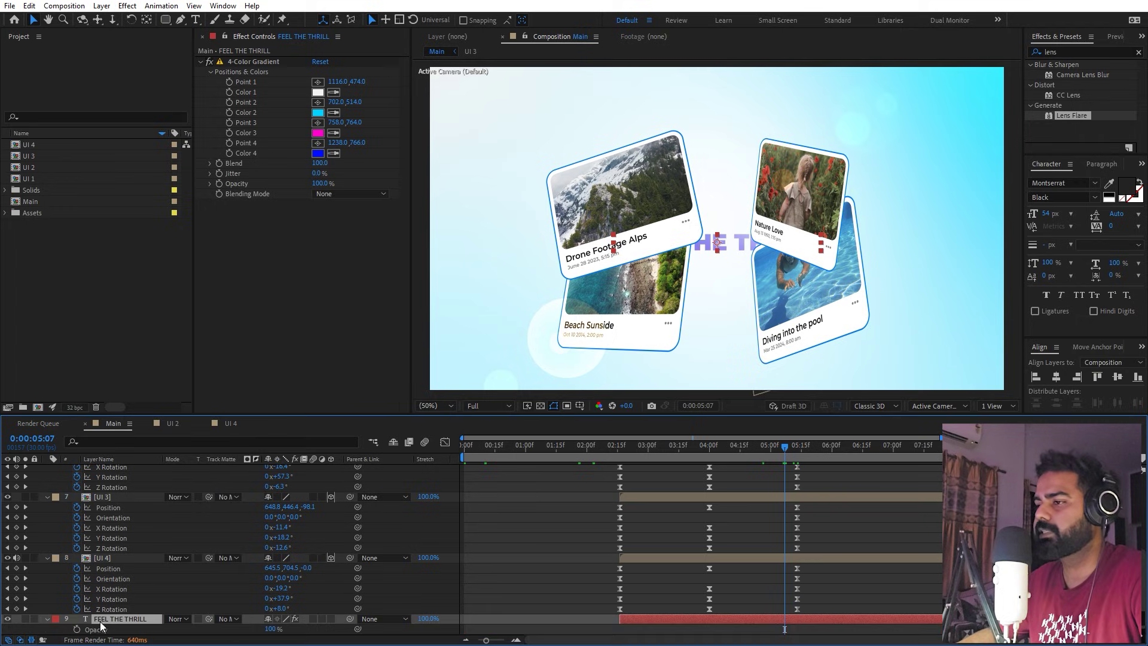
{"action": "left_click", "coordinate": [78, 631]}
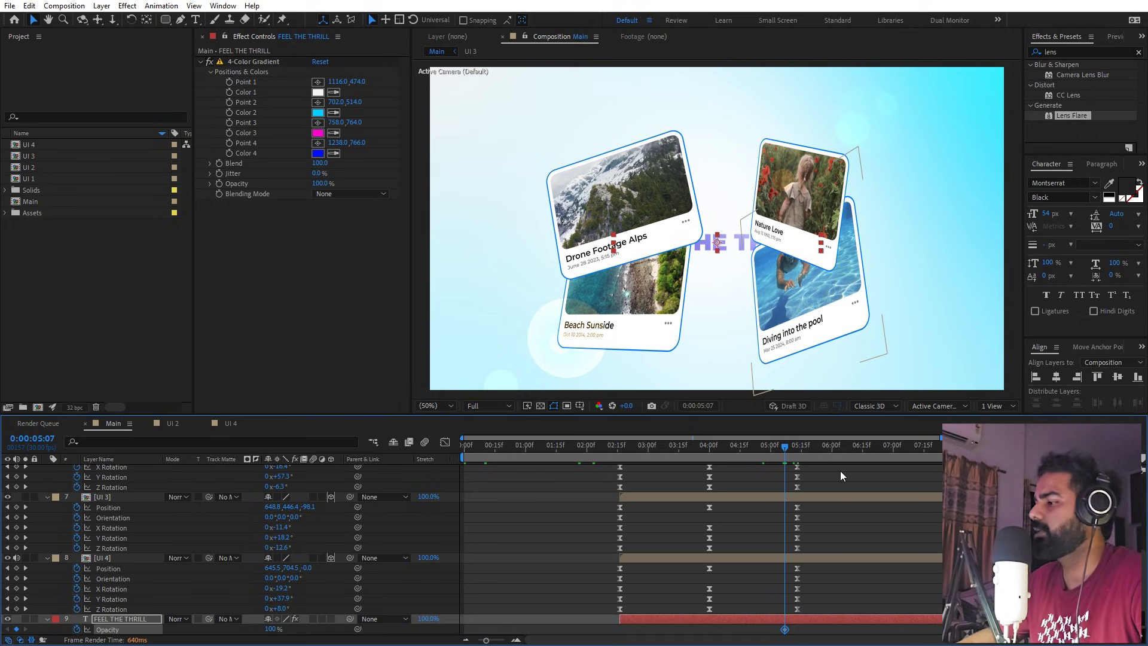
{"action": "key", "text": "Page_Down"}
{"action": "key", "text": "Page_Down"}
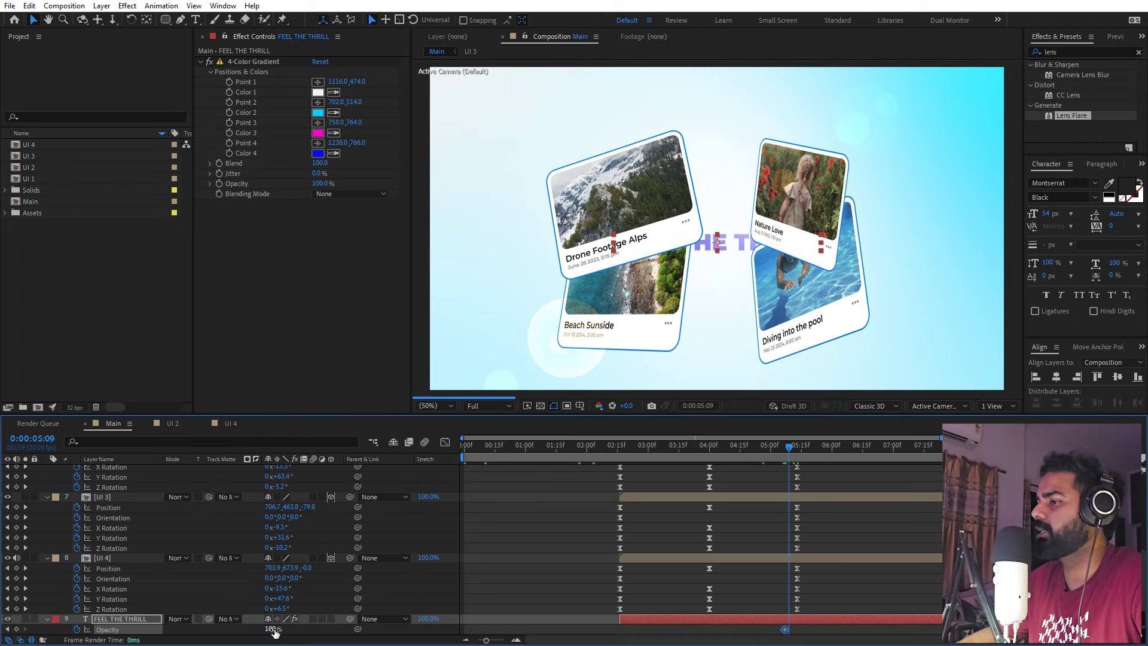
{"action": "left_click_drag", "start_coordinate": [273, 629], "coordinate": [213, 630]}
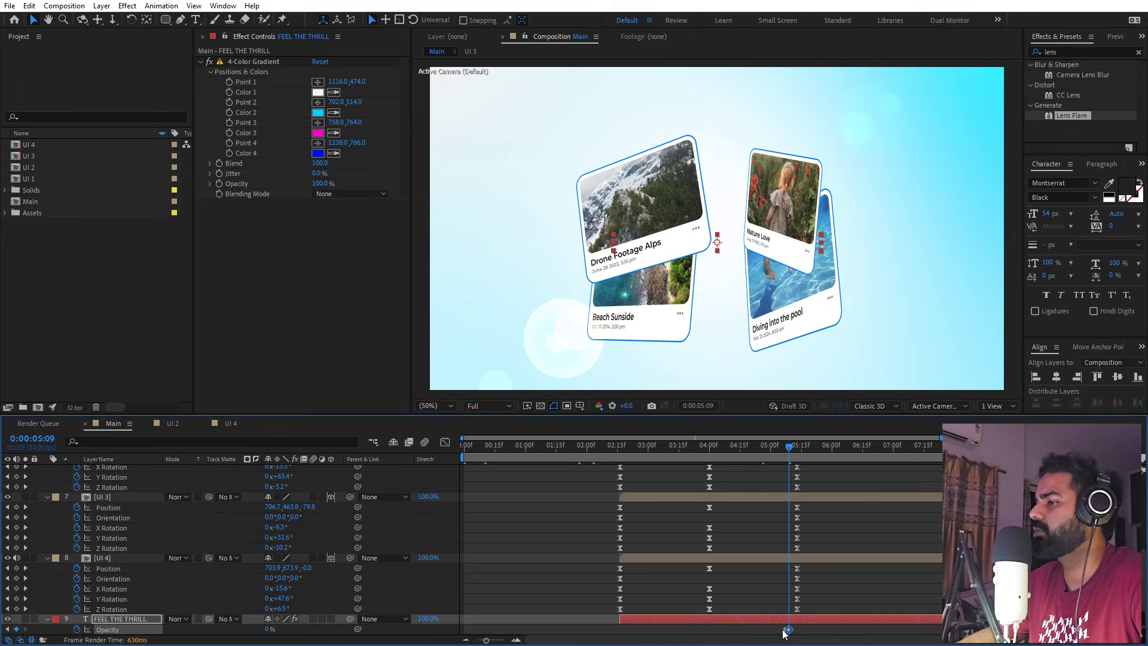
{"action": "left_click_drag", "start_coordinate": [792, 633], "coordinate": [795, 631]}
Preview the whole animation from the start and scrub back from 0:00:05:25 to 0:00:02:27
{"action": "key", "text": "Home"}
{"action": "key", "text": "space"}
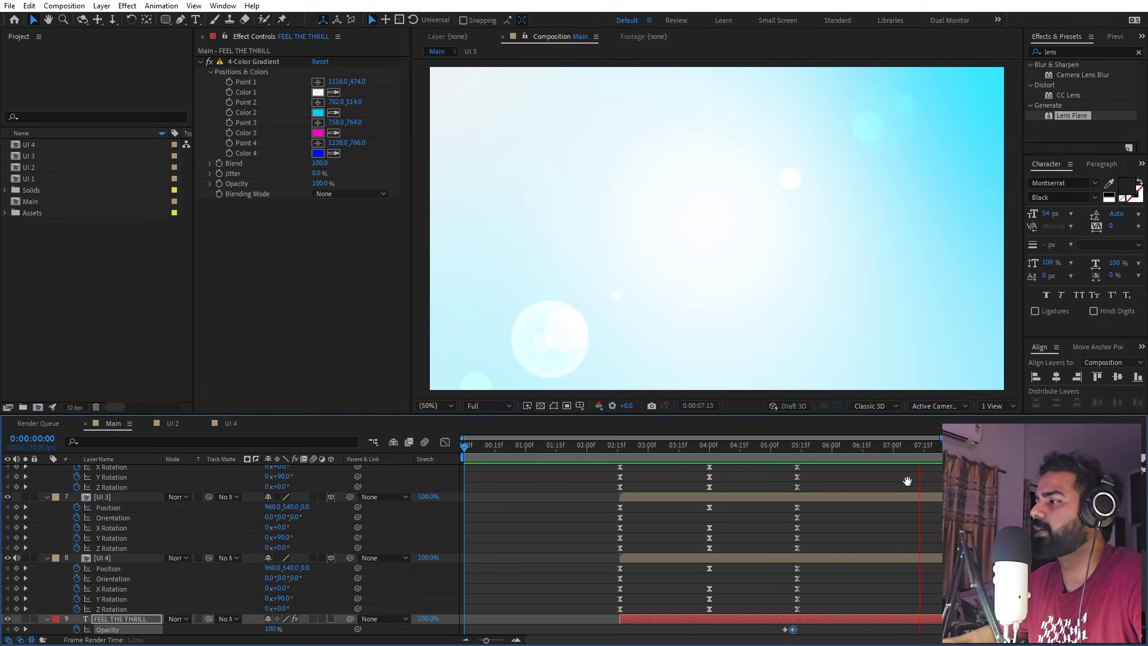
{"action": "key", "text": "space"}
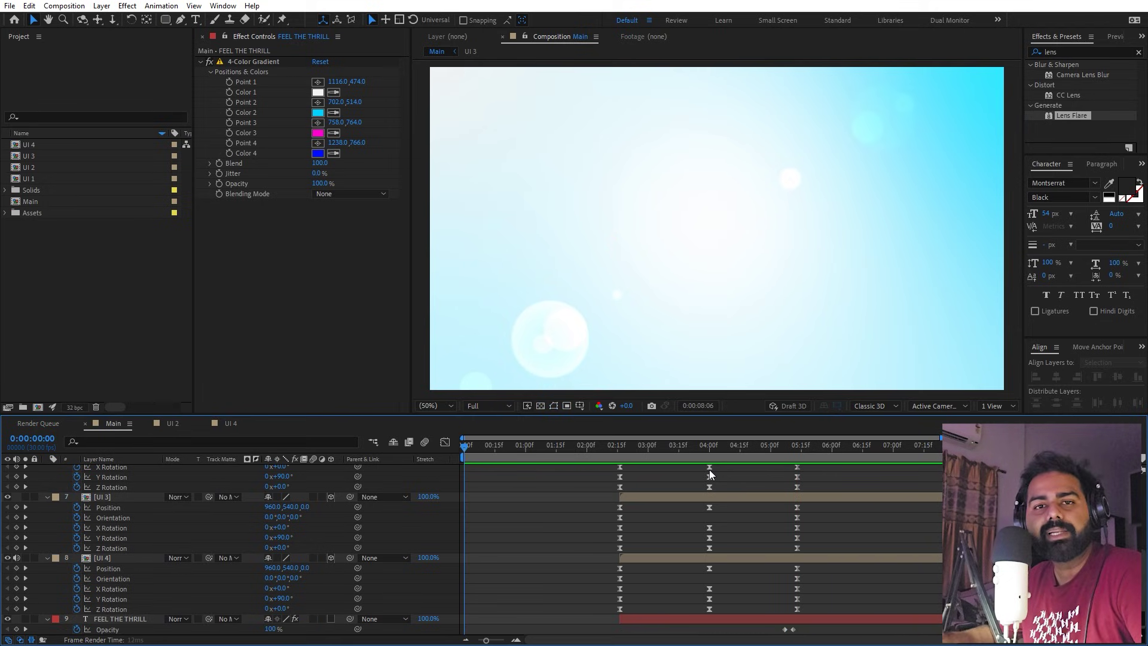
{"action": "left_click", "coordinate": [822, 450]}
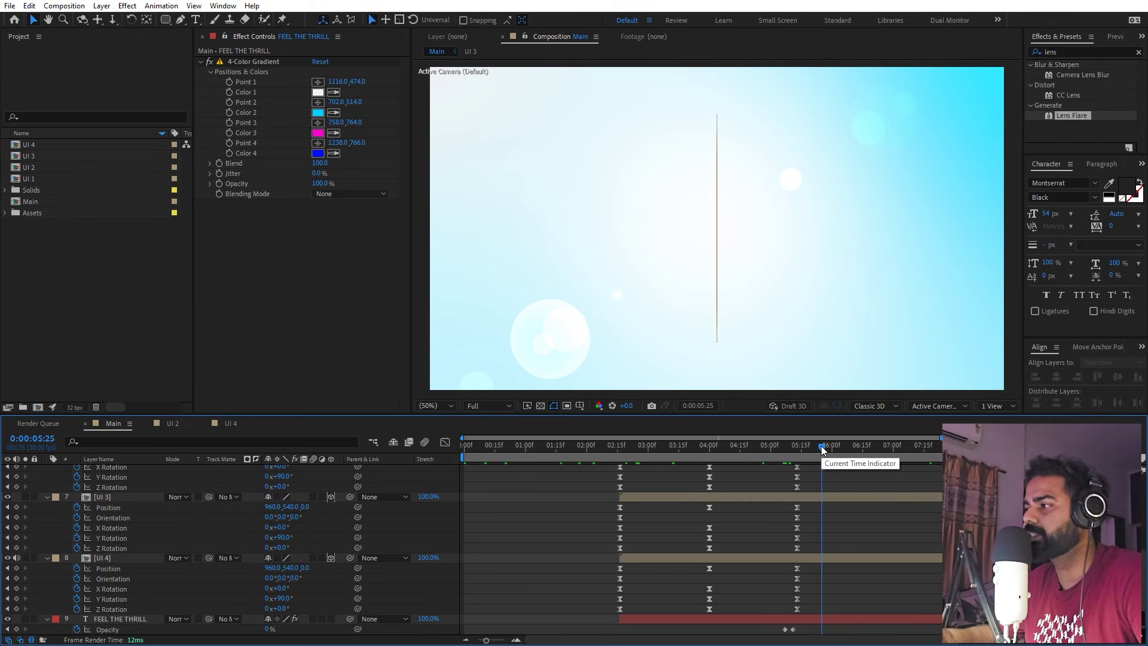
{"action": "left_click_drag", "start_coordinate": [821, 446], "coordinate": [651, 469]}
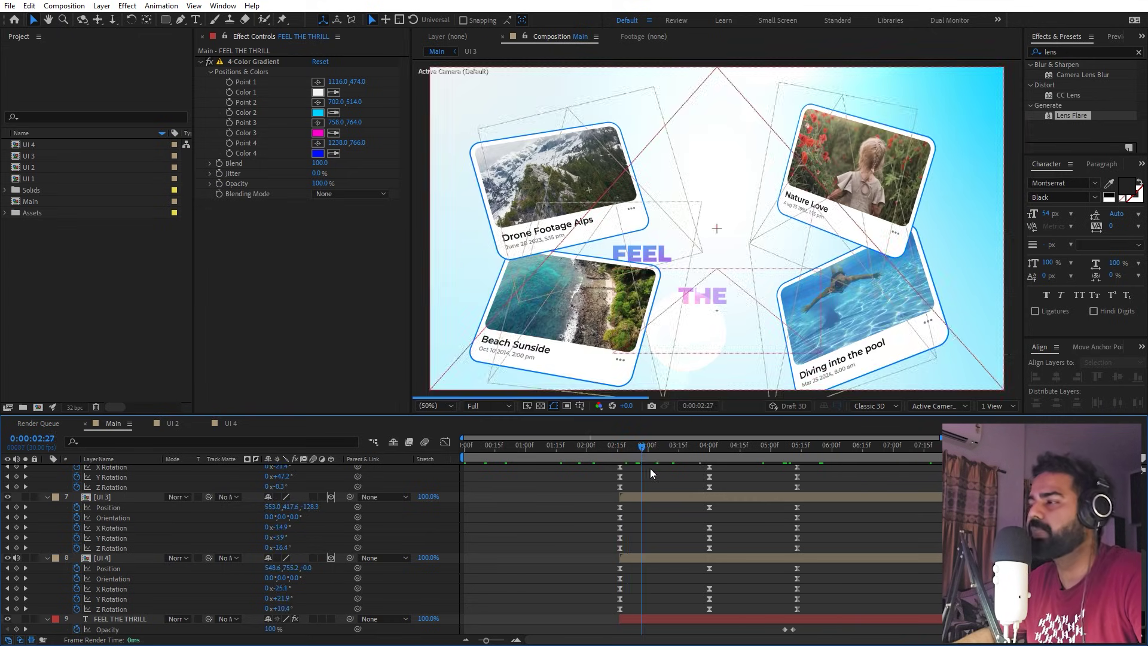